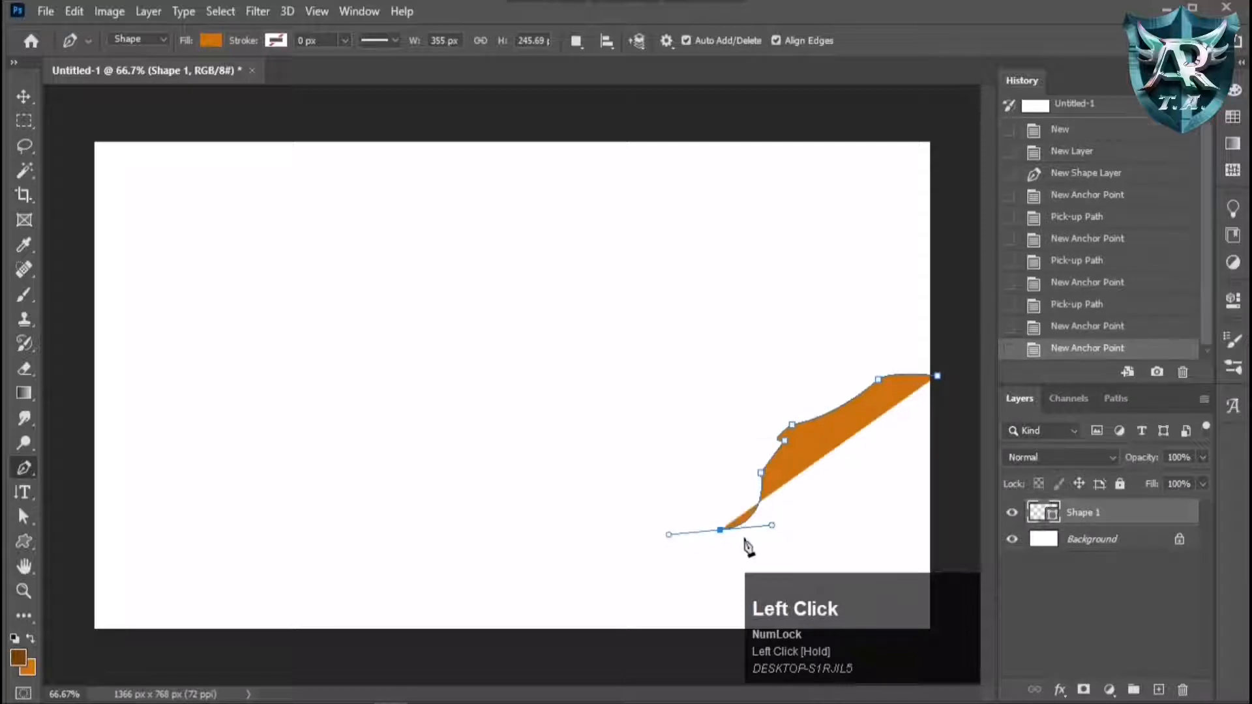
Continue the orange shape's pen outline with curved anchor points down to the canvas bottom and up its left underside.
left_click_drag(662, 596, 609, 600)
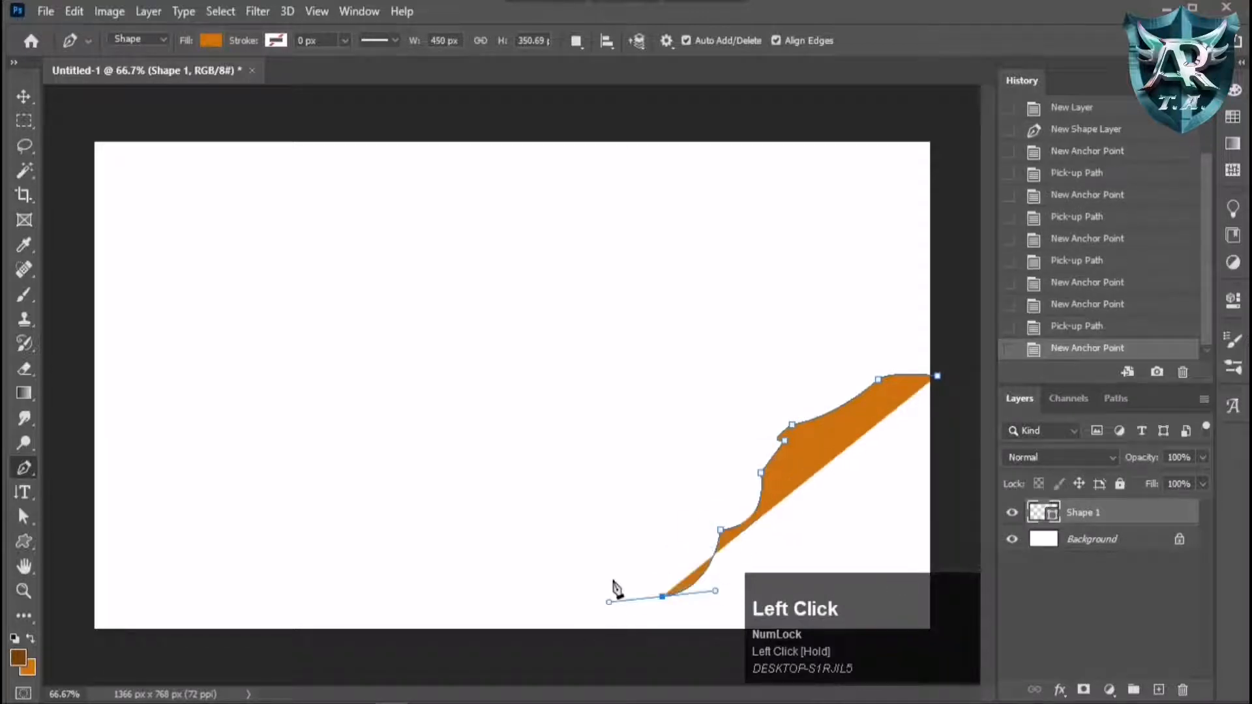
left_click_drag(578, 644, 497, 645)
left_click(578, 644, "alt")
left_click_drag(441, 582, 372, 527)
left_click(441, 581, "alt")
left_click(395, 531, "alt")
left_click_drag(295, 518, 288, 506)
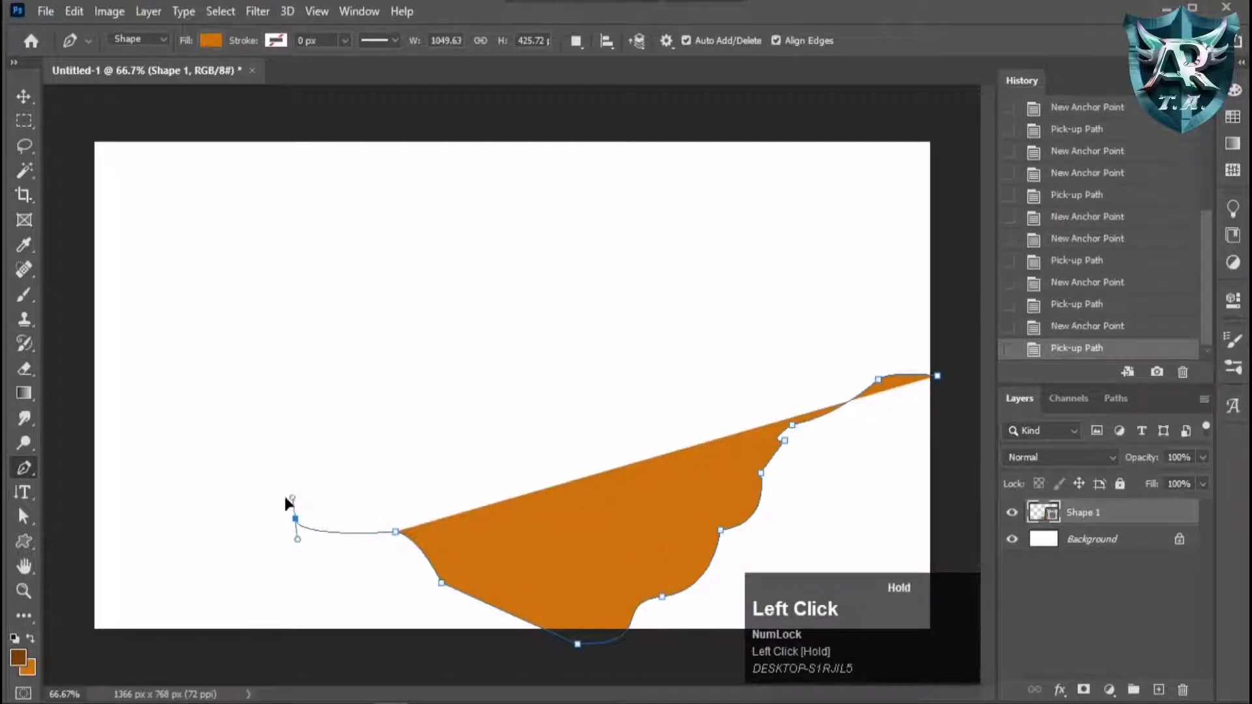
left_click(295, 519, "alt")
Add anchor points stepping up past the canvas's left edge, and close the orange shape's path at its starting point.
left_click(269, 504)
left_click(214, 490)
left_click(183, 478)
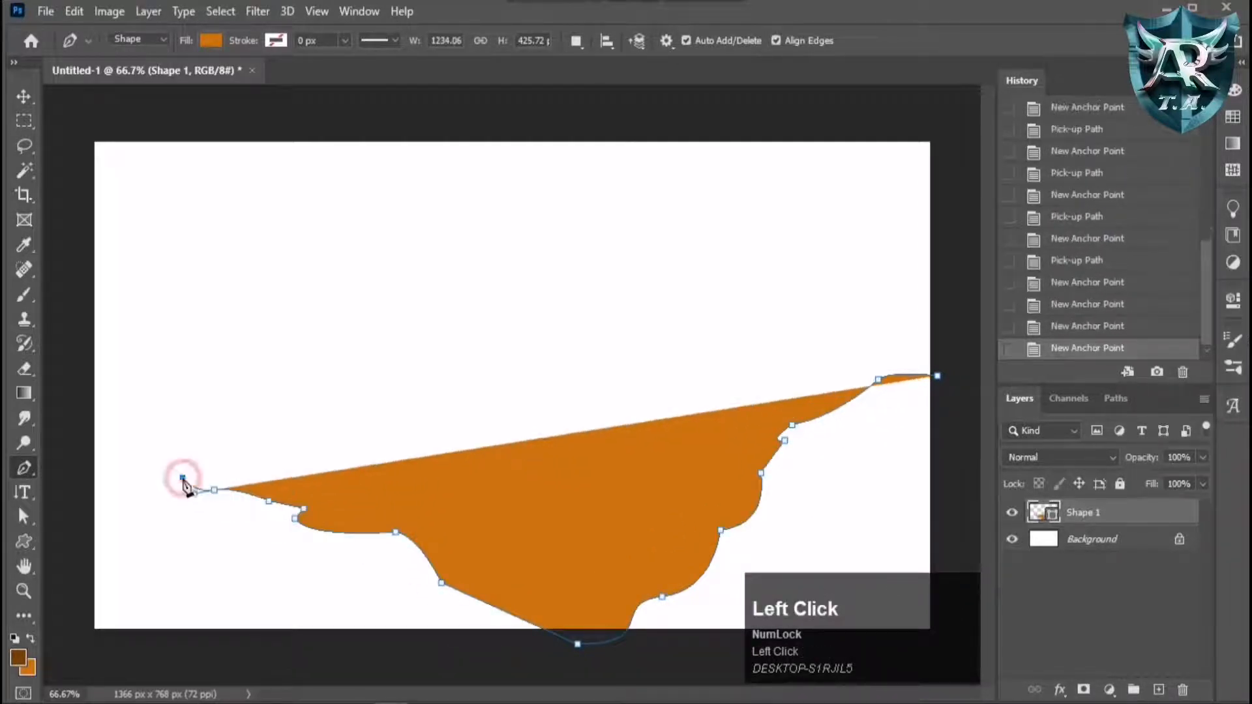
left_click(151, 478)
left_click(121, 452)
left_click(102, 439)
left_click(90, 422)
left_click_drag(66, 362, 83, 370)
left_click(938, 375)
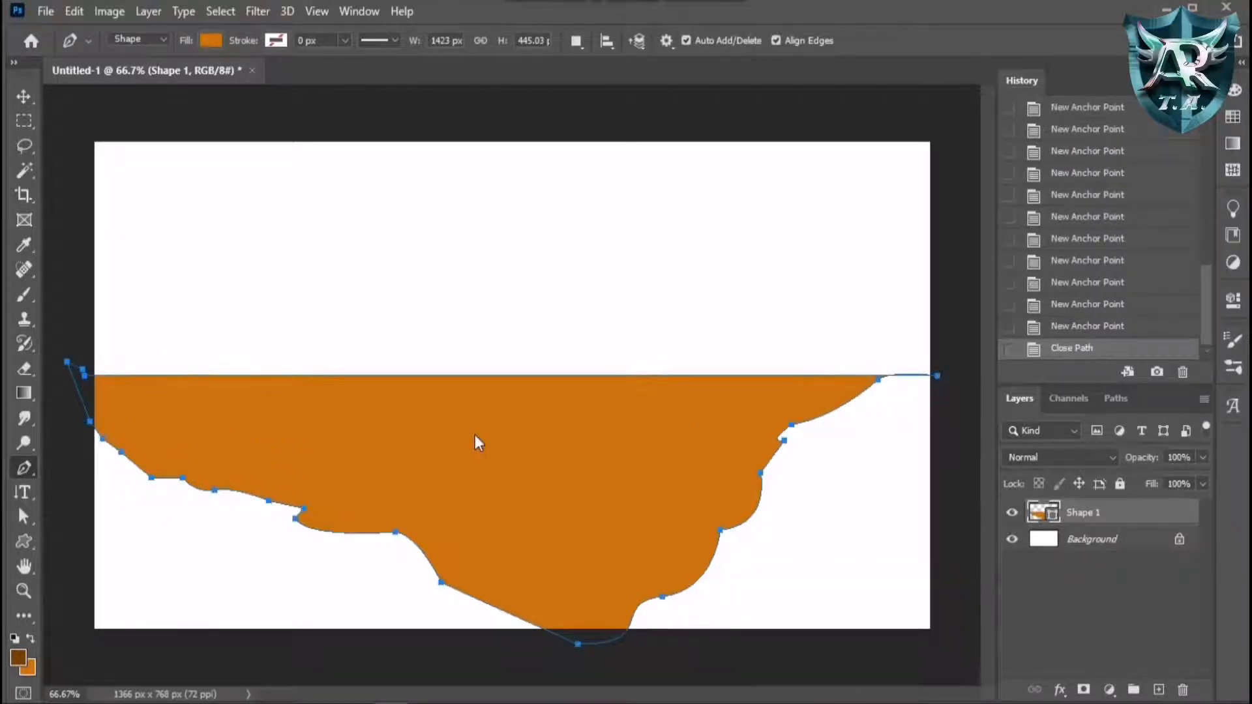
Raise the orange shape's upper-left anchor and shift its straight top edge slightly upward with the path selection tool.
left_click(24, 516)
left_click(669, 404)
scroll(884, 386, "up", 1)
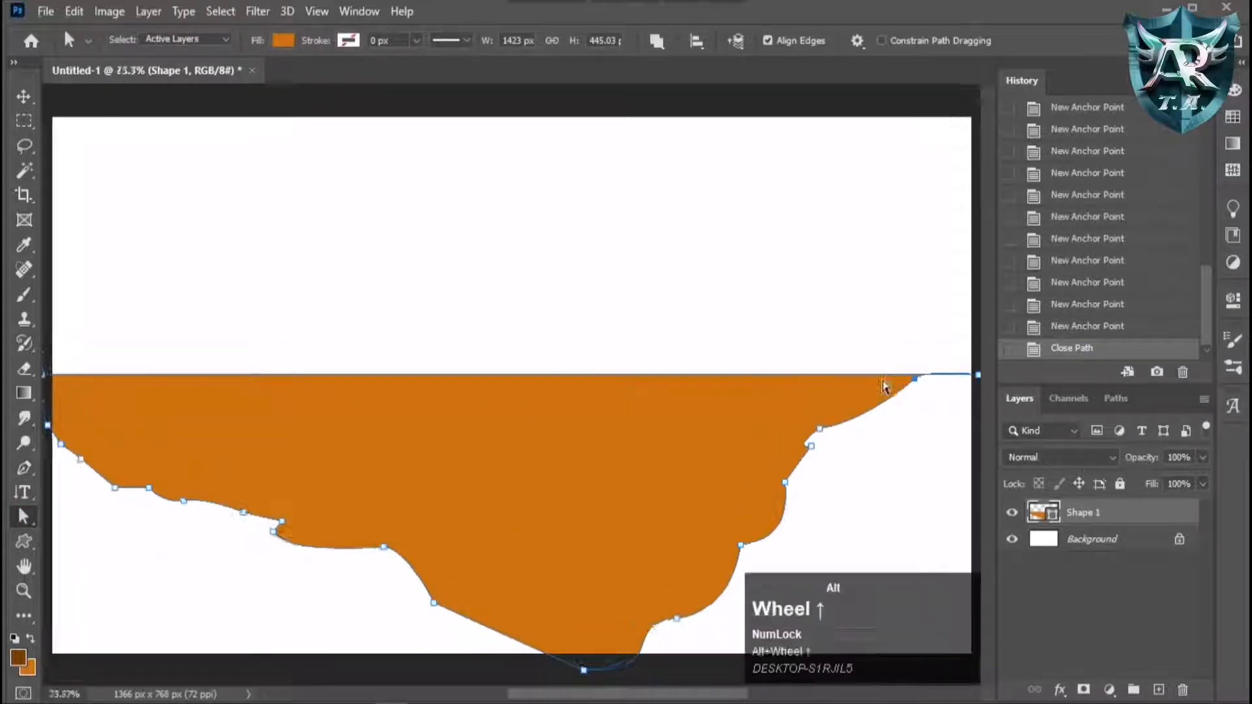
scroll(883, 381, "down", 1)
left_click_drag(82, 376, 88, 359)
left_click(816, 371)
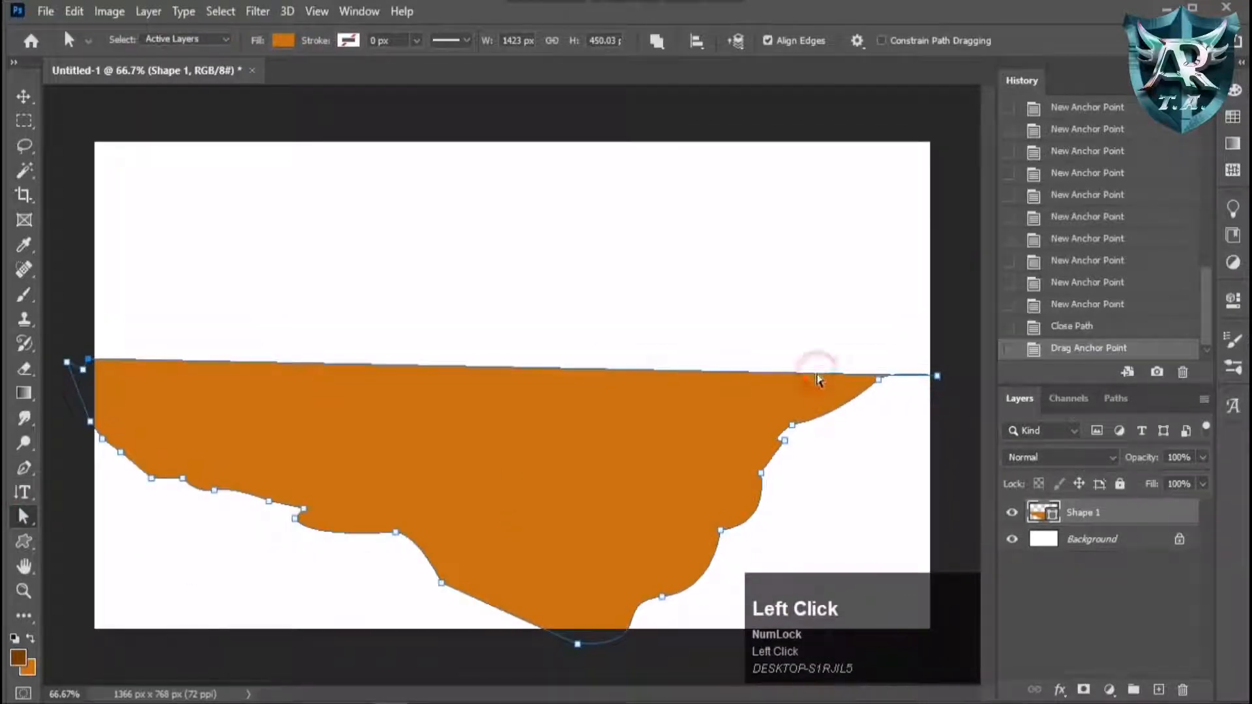
left_click_drag(818, 378, 822, 363)
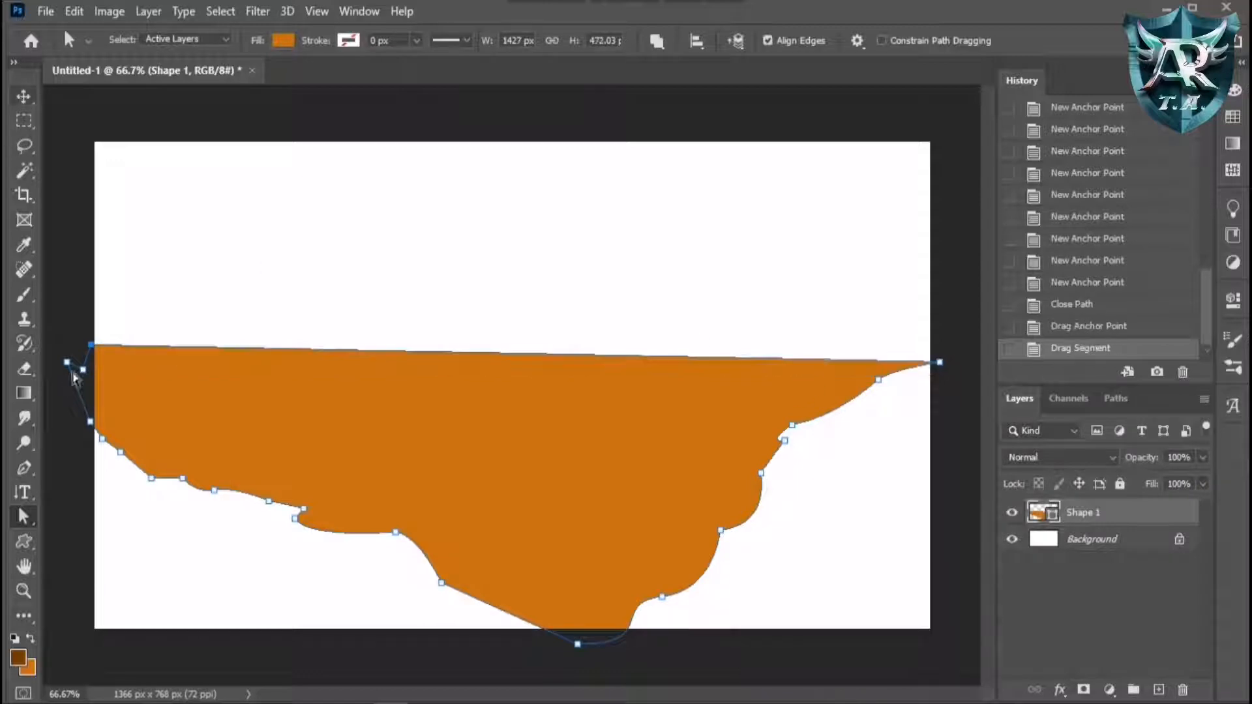
Deselect the orange shape and start a new pen shape at its right tip, placing the first points just inside its edge.
left_click(24, 468)
left_click(25, 97)
left_click(257, 252)
left_click(24, 469)
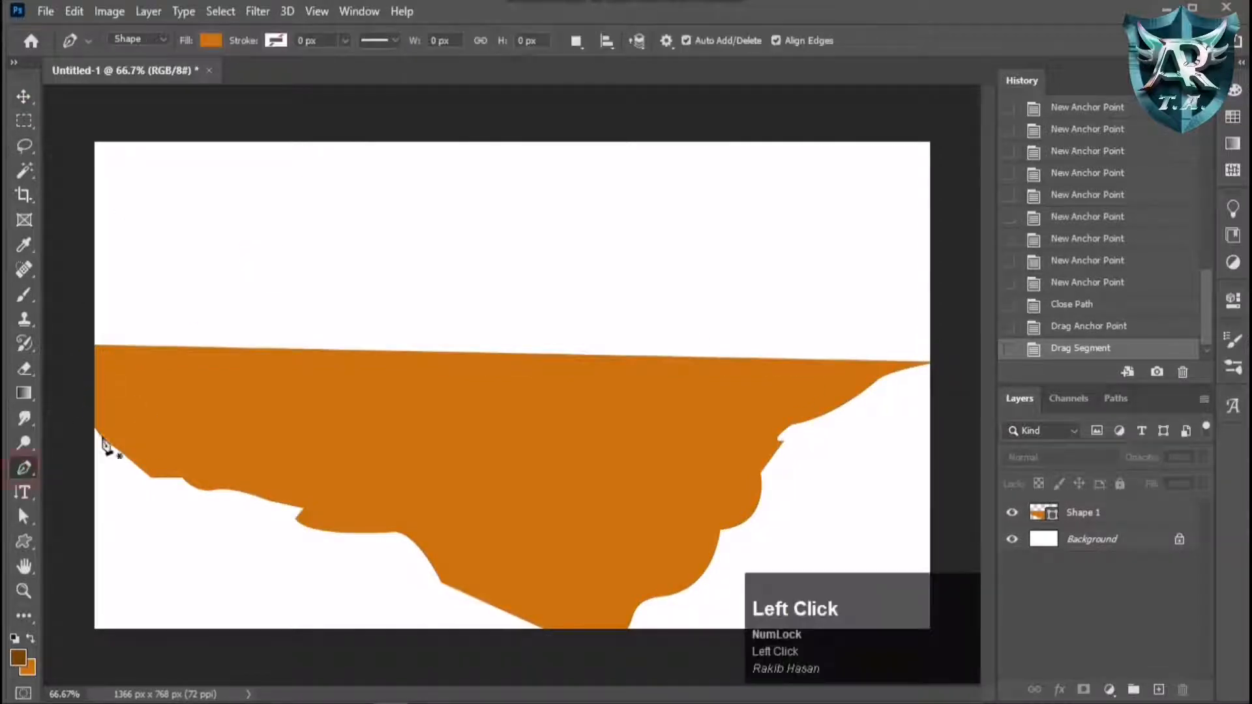
scroll(937, 373, "up", 1)
left_click(975, 359)
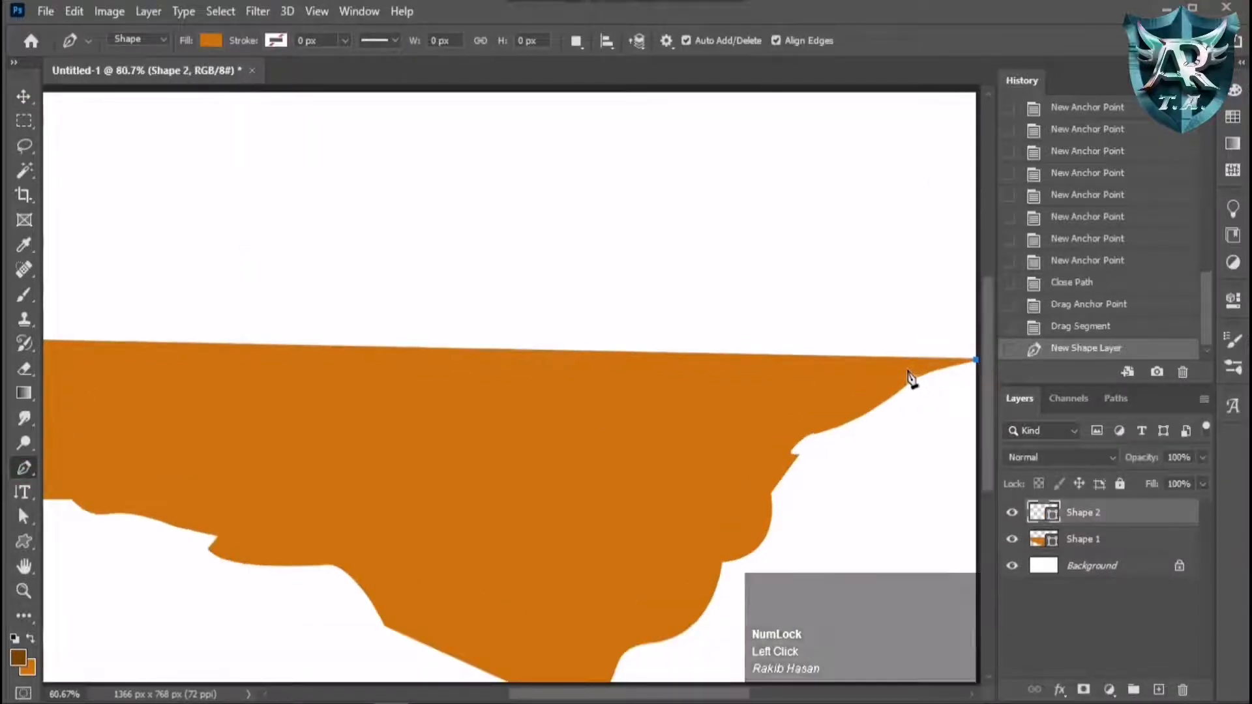
left_click(910, 373)
left_click(908, 371, "alt")
left_click(909, 371)
Add small zigzag anchor points for a jagged grass edge near the right tip of the new shape.
scroll(908, 371, "up", 3)
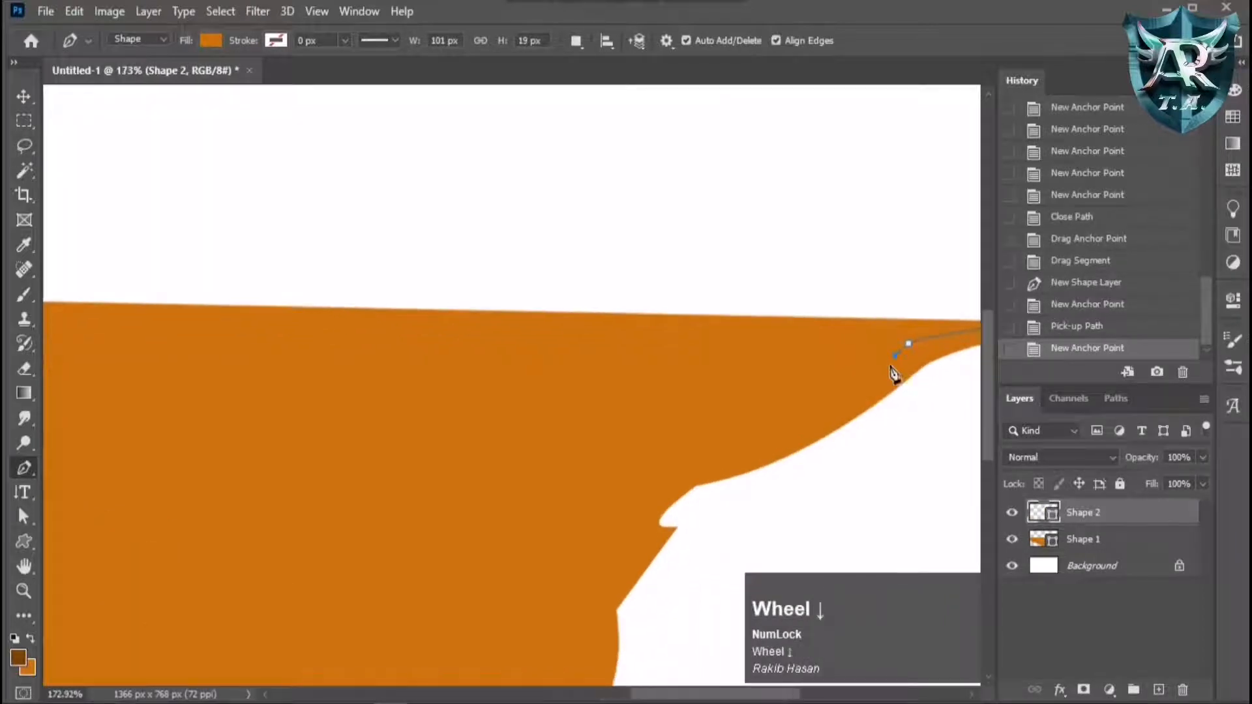
left_click(907, 358)
left_click(861, 364)
left_click(873, 369)
left_click(848, 376)
left_click(857, 373)
left_click(839, 378)
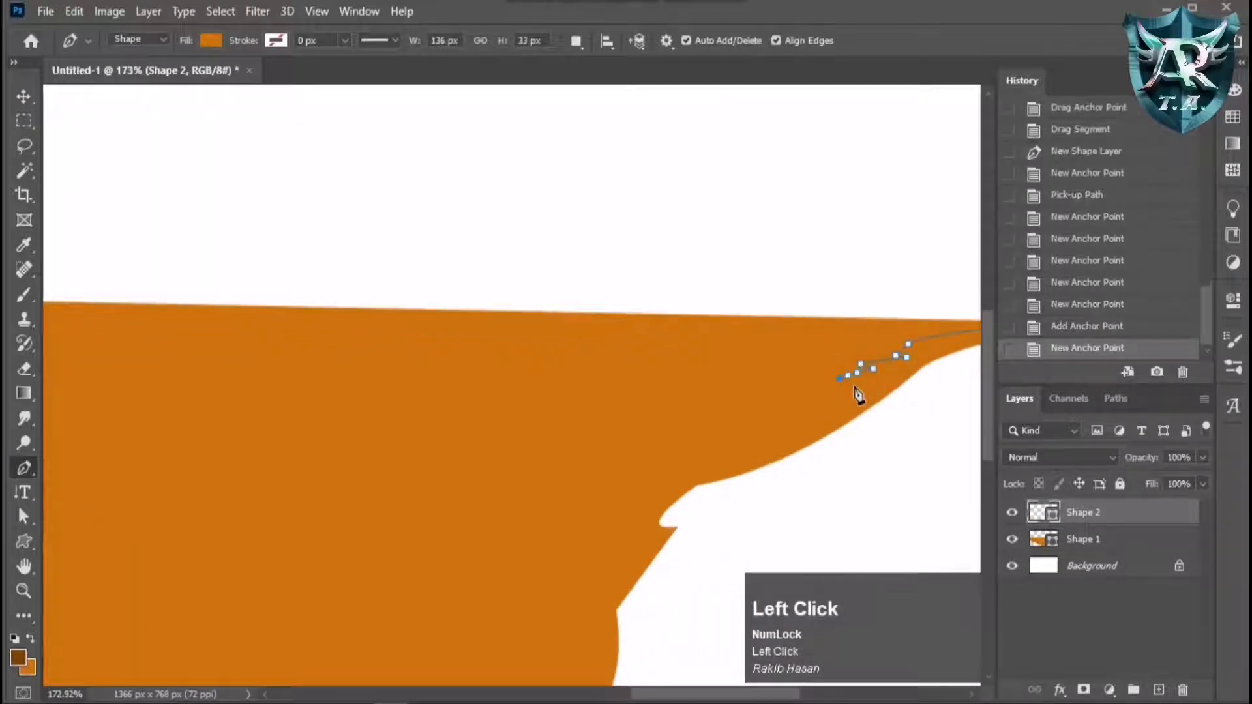
left_click(851, 382)
left_click(841, 384)
left_click(833, 391)
Continue the grass outline with a smooth slope down and to the left, inside the upper part of the cliff.
left_click(807, 399)
left_click(770, 414)
left_click(747, 423)
left_click(715, 428)
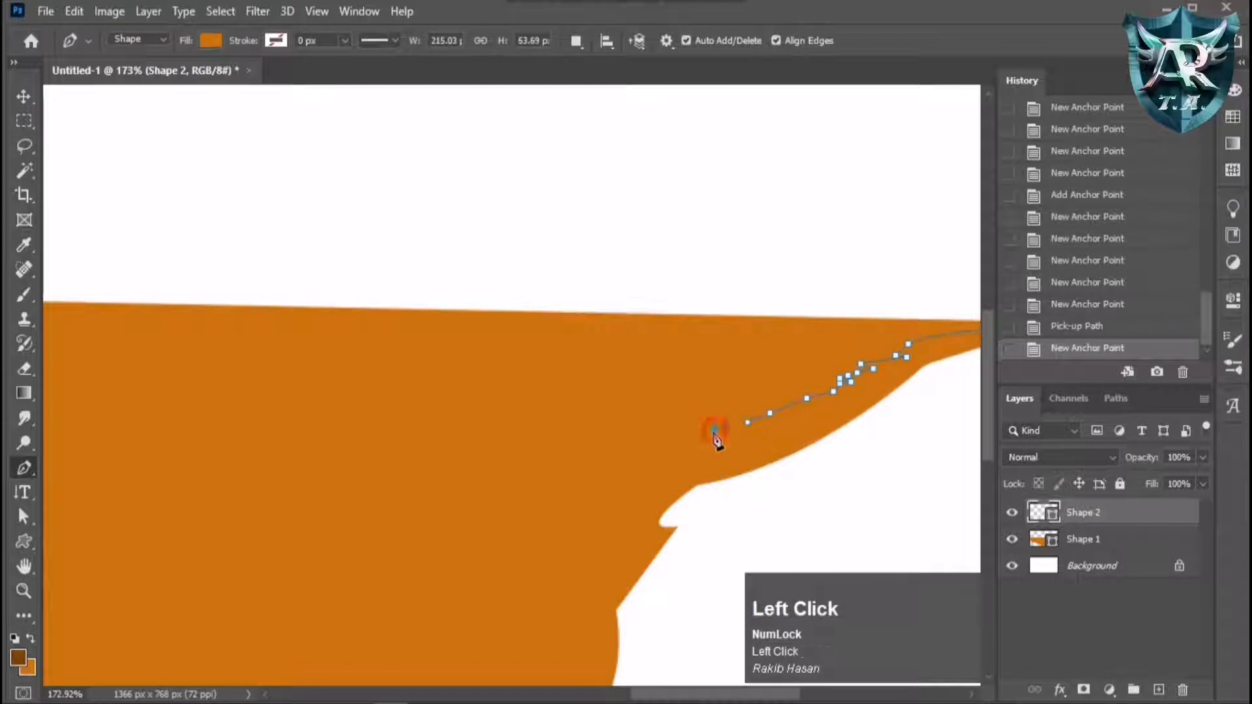
scroll(648, 453, "down", 2)
left_click_drag(643, 446, 590, 478)
left_click(643, 446, "alt")
left_click(604, 464, "alt")
Add a cluster of jagged notches to the grass outline beside the small indentation in the orange cliff.
left_click(599, 488)
key("ctrl+z")
left_click(621, 464)
left_click(598, 474)
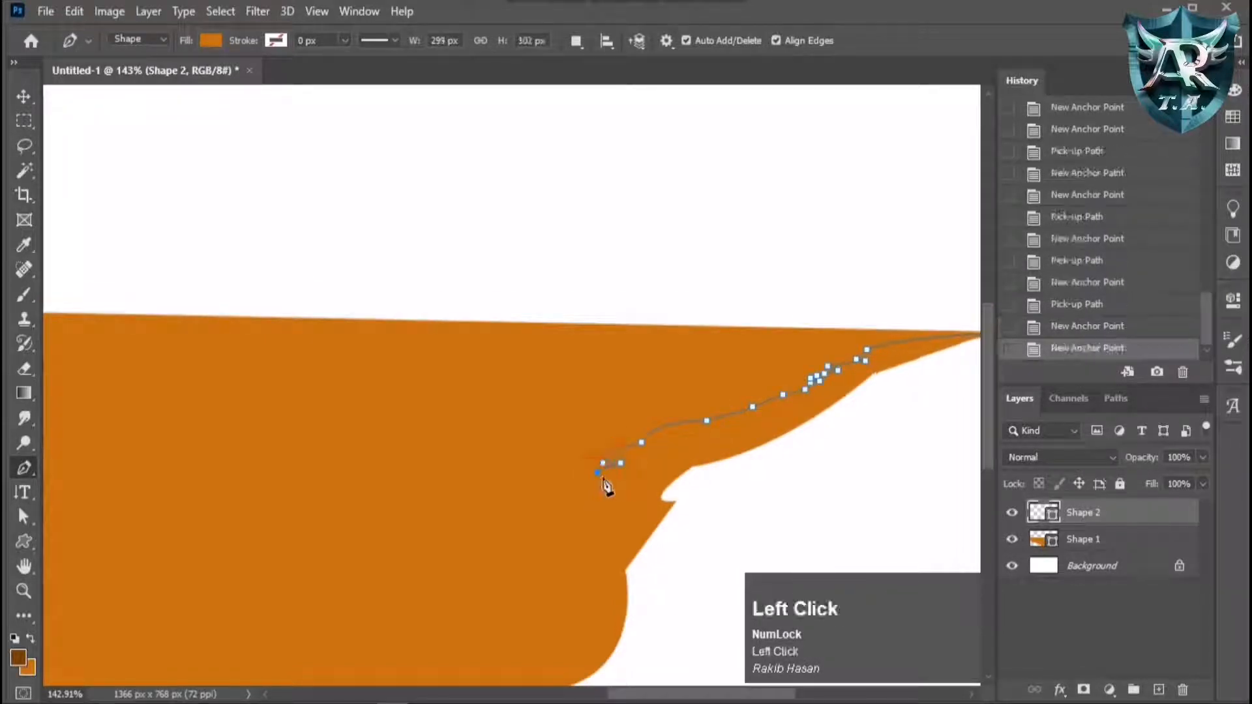
left_click(606, 477)
left_click(592, 483)
left_click(604, 488)
left_click(585, 491)
Extend the grass outline in a smooth curve down and left along the inside of the cliff's right bulges.
left_click(585, 491, "alt")
scroll(583, 486, "down", 3)
left_click_drag(567, 413, 558, 422)
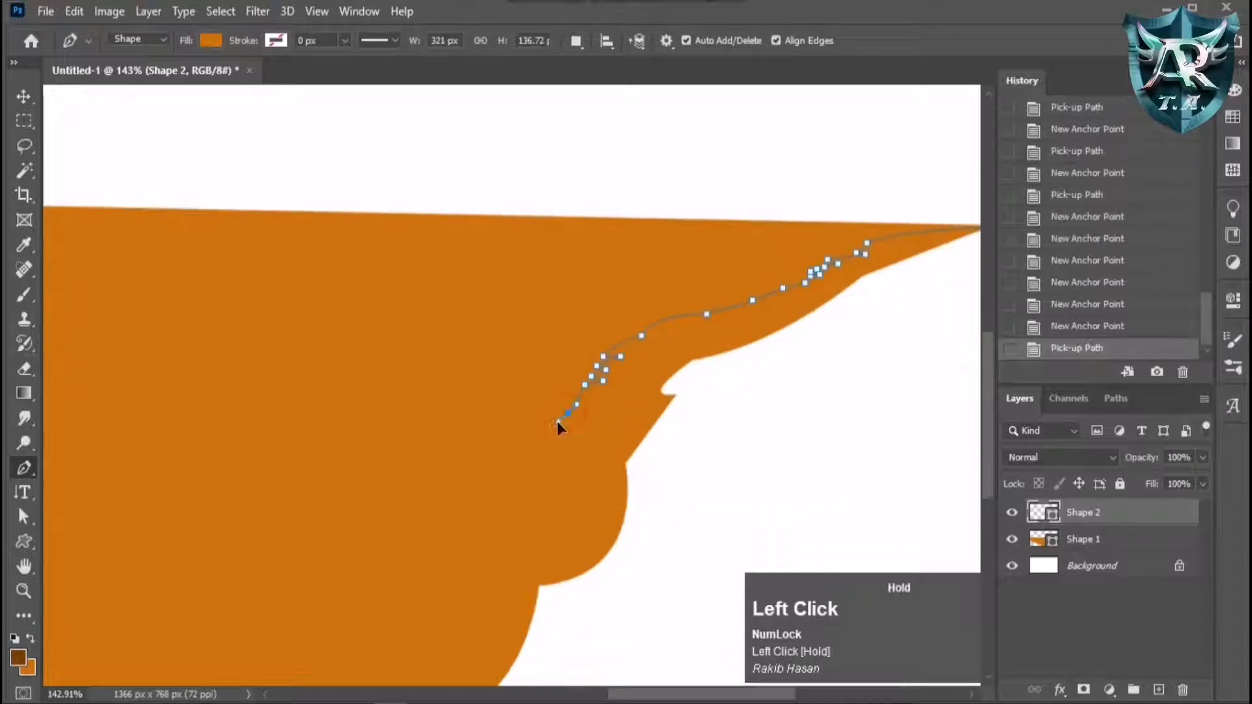
left_click(505, 482)
left_click(476, 501)
scroll(478, 506, "down", 2)
left_click_drag(419, 545, 387, 551)
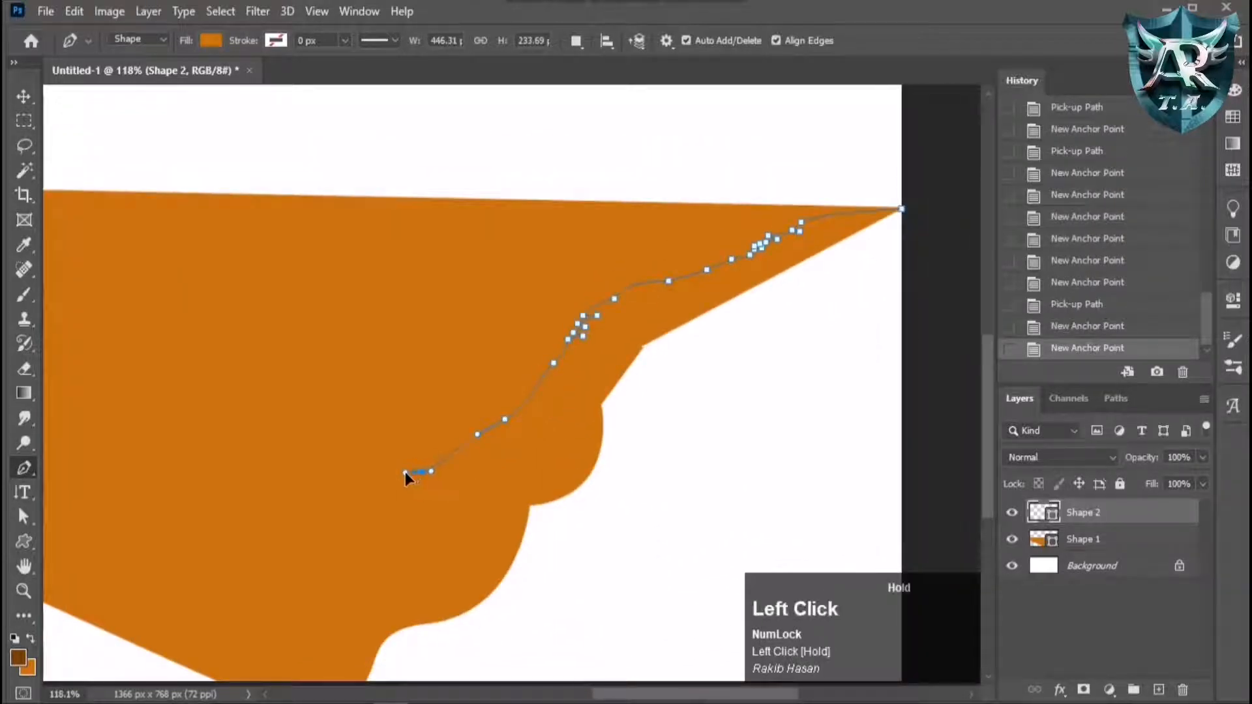
Draw a small tuft of pointed grass blades on the outline near the lower part of the cliff.
mouse_move(405, 478)
left_mouse_down()
mouse_move(433, 498)
mouse_move(431, 511)
mouse_move(391, 476)
mouse_move(405, 511)
mouse_move(388, 472)
mouse_move(333, 523)
left_mouse_up()
left_click(418, 473, "alt")
left_click(430, 493, "alt")
left_click(409, 476, "alt")
left_click(401, 480)
left_click(401, 479, "alt")
Add short zigzag grass points along the lowest part of the green area's outline.
scroll(333, 523, "up", 2)
left_click(313, 533)
left_click(322, 516)
left_click(302, 527)
left_click(297, 512)
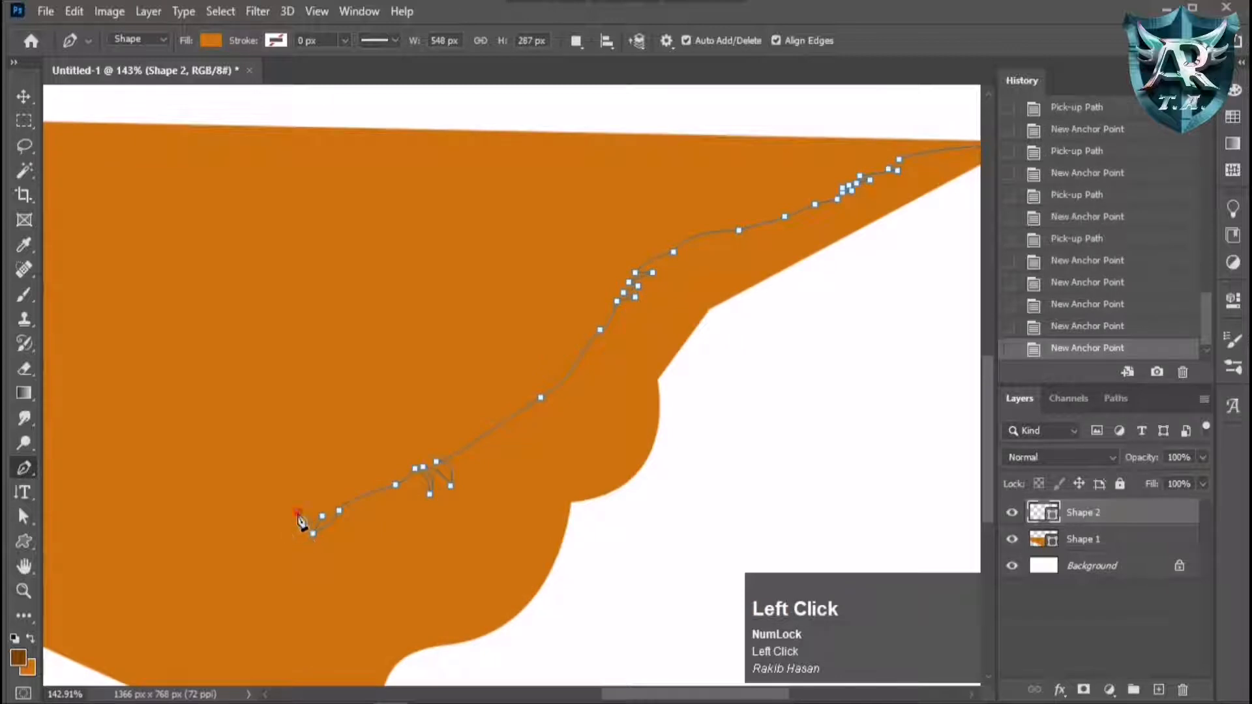
left_click(272, 533)
left_click(259, 525)
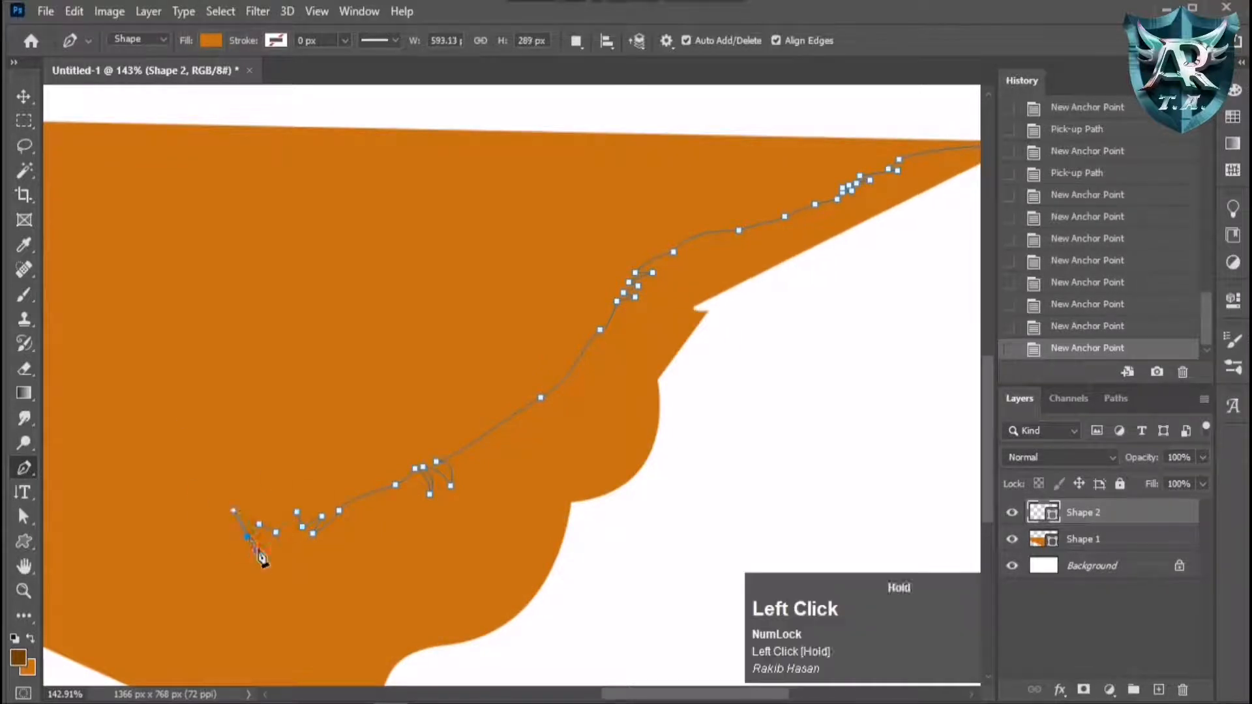
left_click_drag(259, 551, 247, 550)
left_click(247, 537, "alt")
mouse_move(222, 538)
left_mouse_down()
mouse_move(191, 538)
mouse_move(219, 548)
left_mouse_up()
left_click(221, 538, "alt")
Continue the grass outline leftward from its lowest point with gentle curves and small notches above the cliff's left underside.
scroll(222, 537, "down", 3)
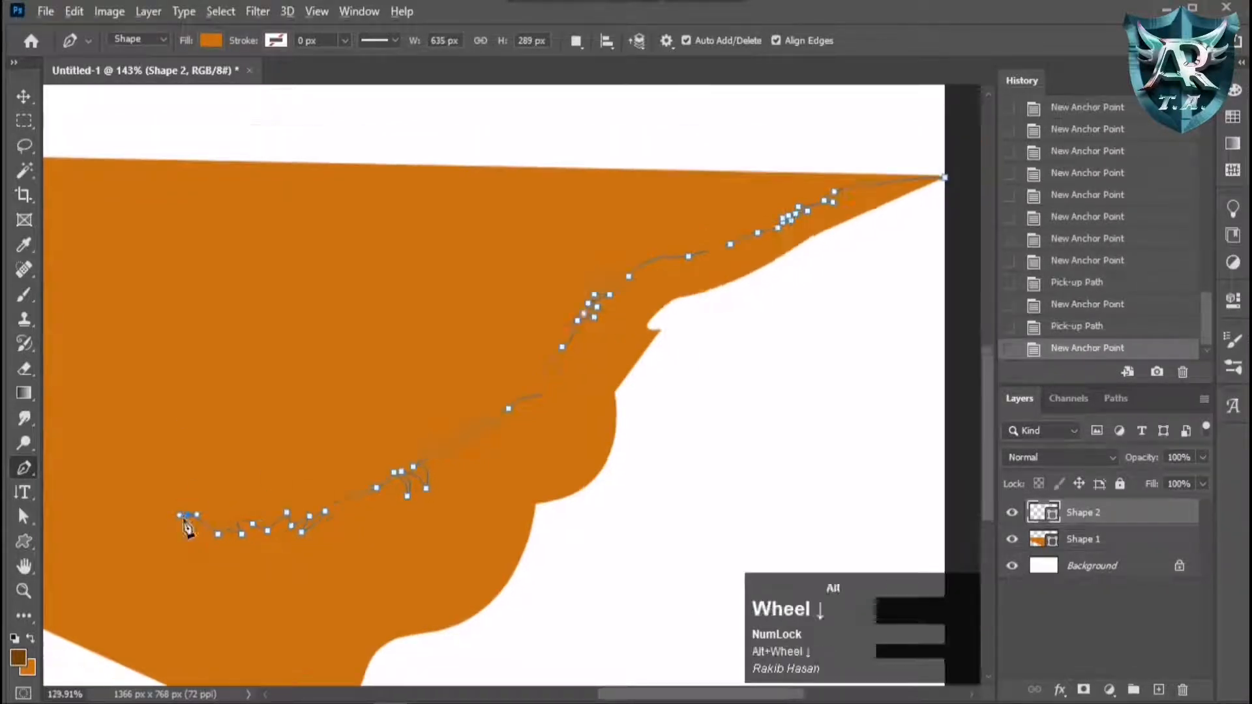
left_click_drag(525, 461, 484, 445)
left_click(531, 462, "alt")
left_click(472, 448, "alt")
left_click_drag(392, 437, 374, 436)
left_click(392, 437, "alt")
mouse_move(330, 429)
left_mouse_down()
mouse_move(277, 435)
mouse_move(342, 416)
left_mouse_up()
left_click(333, 435, "alt")
left_click(309, 423, "alt")
scroll(270, 452, "down", 2)
left_click_drag(203, 464, 212, 462)
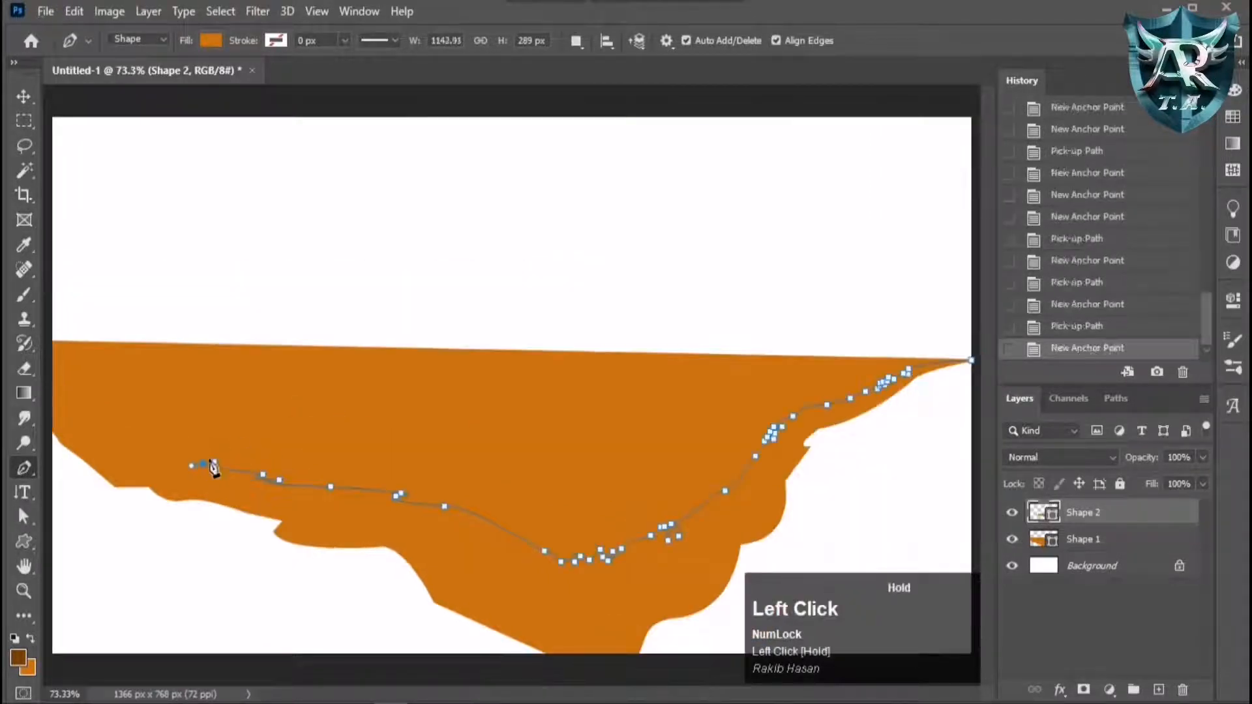
Carry the grass outline up past the canvas's left edge and close the path along the top at the right tip.
left_click(143, 459)
left_click_drag(109, 449, 97, 421)
left_click(109, 450, "alt")
left_click(82, 423, "alt")
left_click(57, 386)
left_click(47, 372)
left_click(48, 353)
left_click(48, 337)
left_click(971, 360)
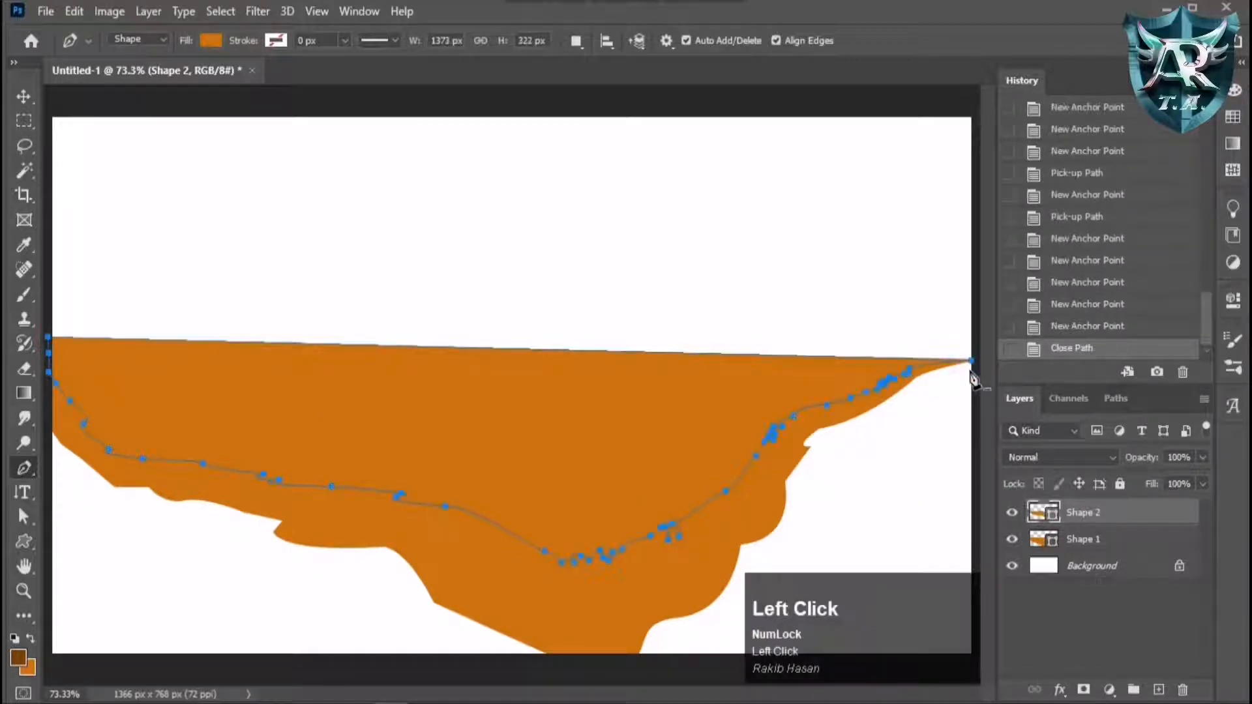
Fill the closed grass shape with dark green.
left_click(211, 41)
left_click(222, 134)
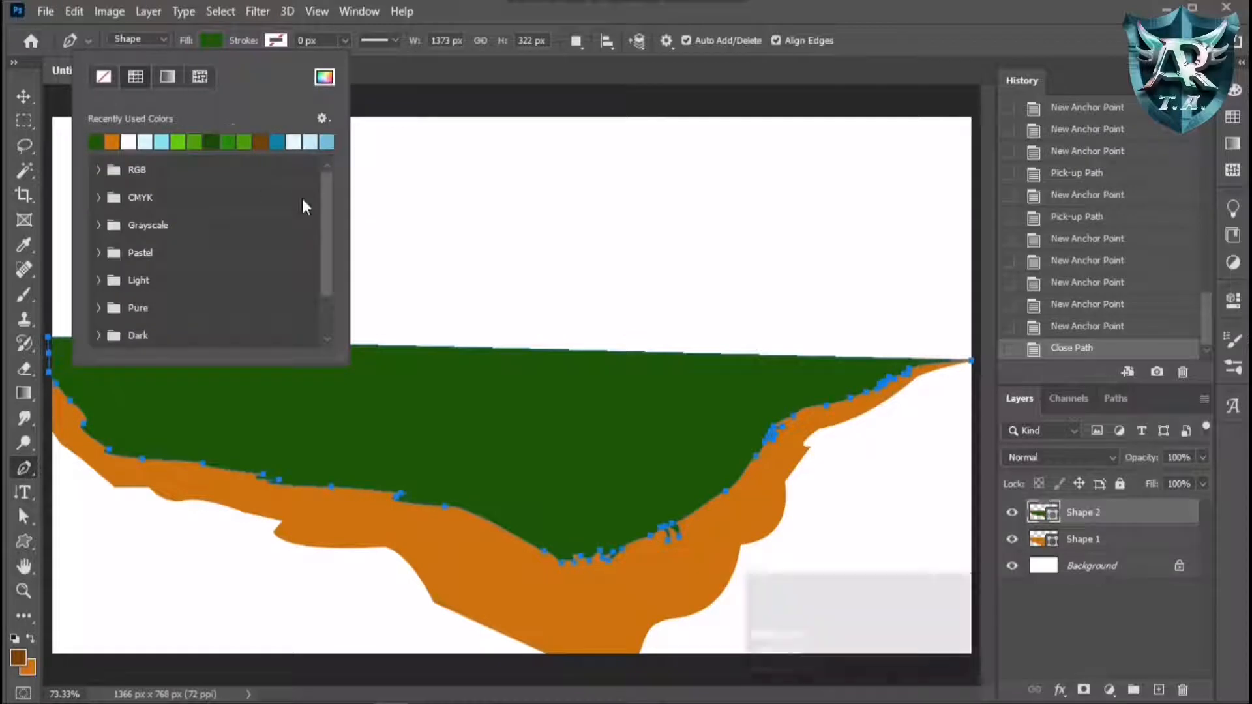
key("v")
Select both shape layers and rotate them slightly with Free Transform until their top edge is horizontal.
scroll(476, 448, "down", 1)
left_click(1138, 539, "ctrl")
key("ctrl+t")
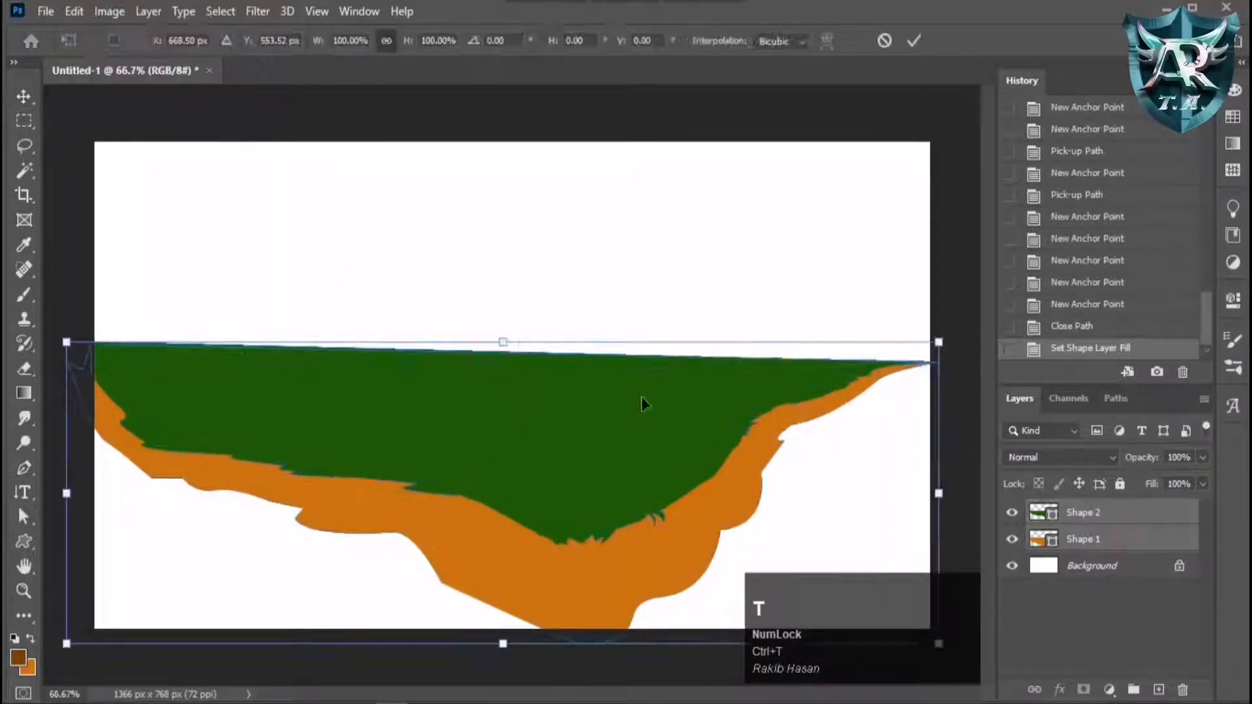
left_click_drag(958, 330, 872, 432)
key("Return")
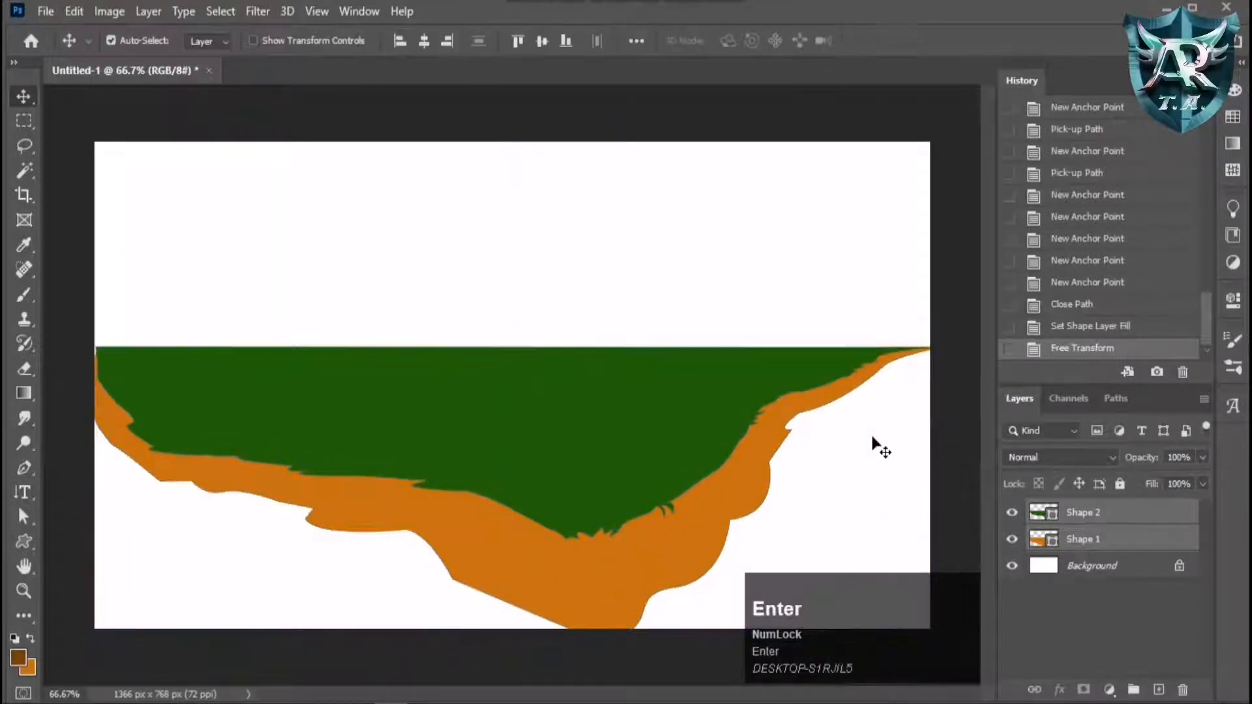
Move both shapes up and to the left so their right tip sits inside the canvas.
key("ctrl+t")
left_click_drag(545, 481, 493, 465)
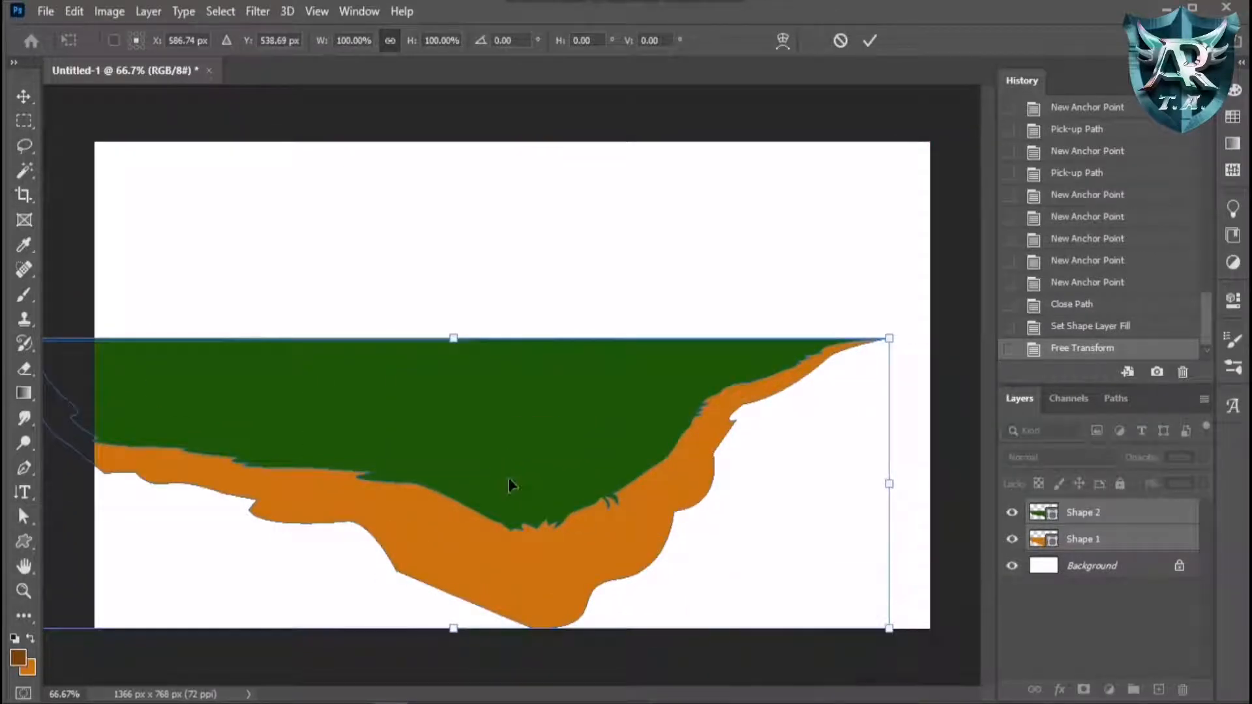
left_click(24, 96)
Load the orange shape's outline as a selection, add a new layer above it, and choose the Brush tool.
scroll(844, 453, "up", 1)
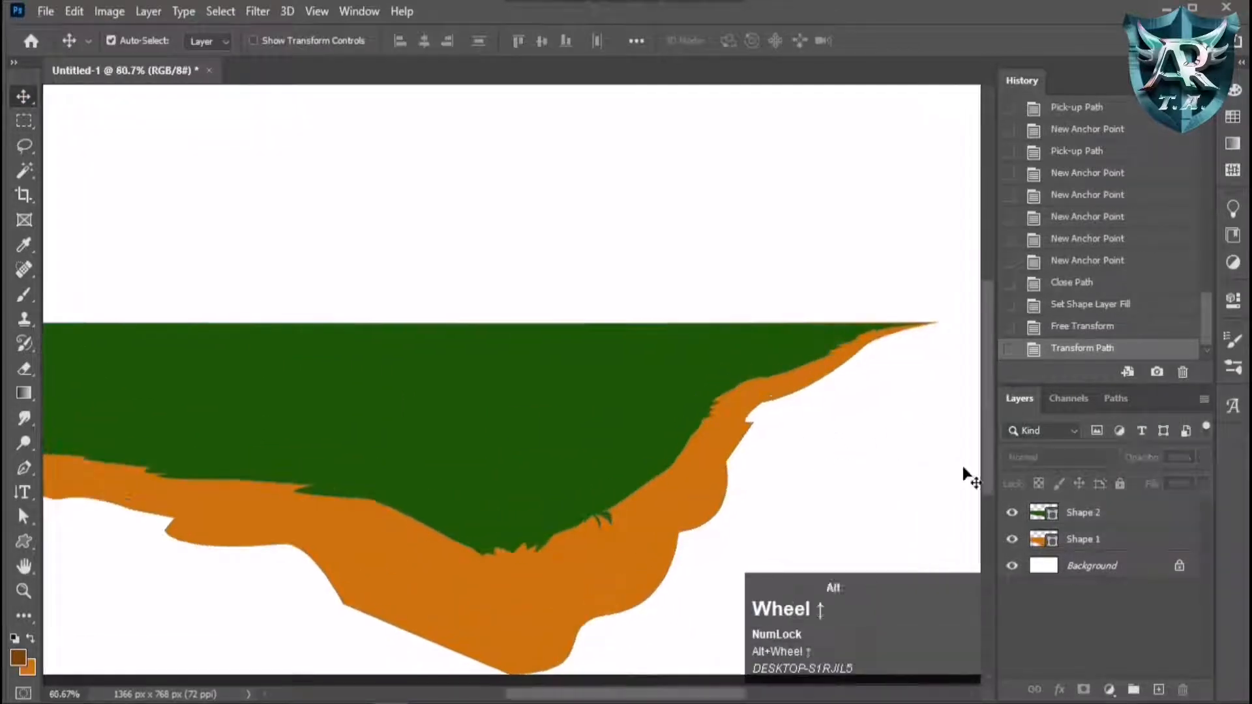
left_click(1050, 540, "ctrl")
left_click(1159, 691)
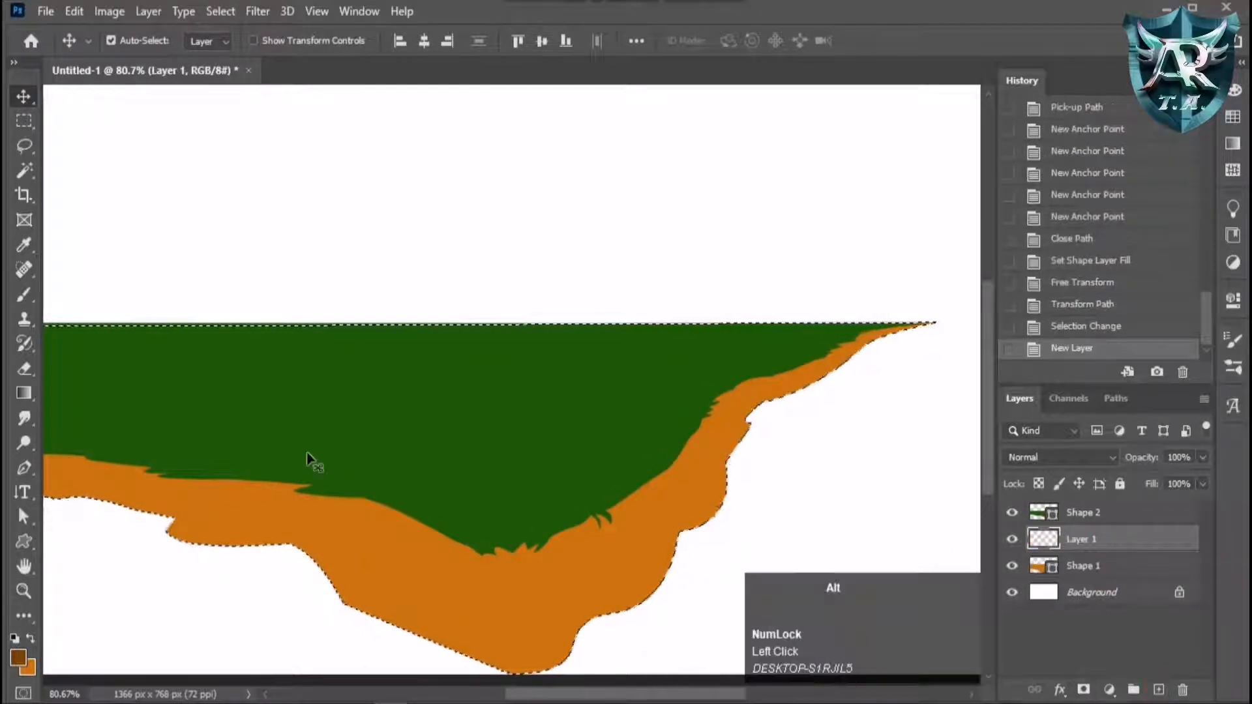
scroll(307, 461, "down", 1)
left_click(23, 294)
scroll(835, 372, "up", 1)
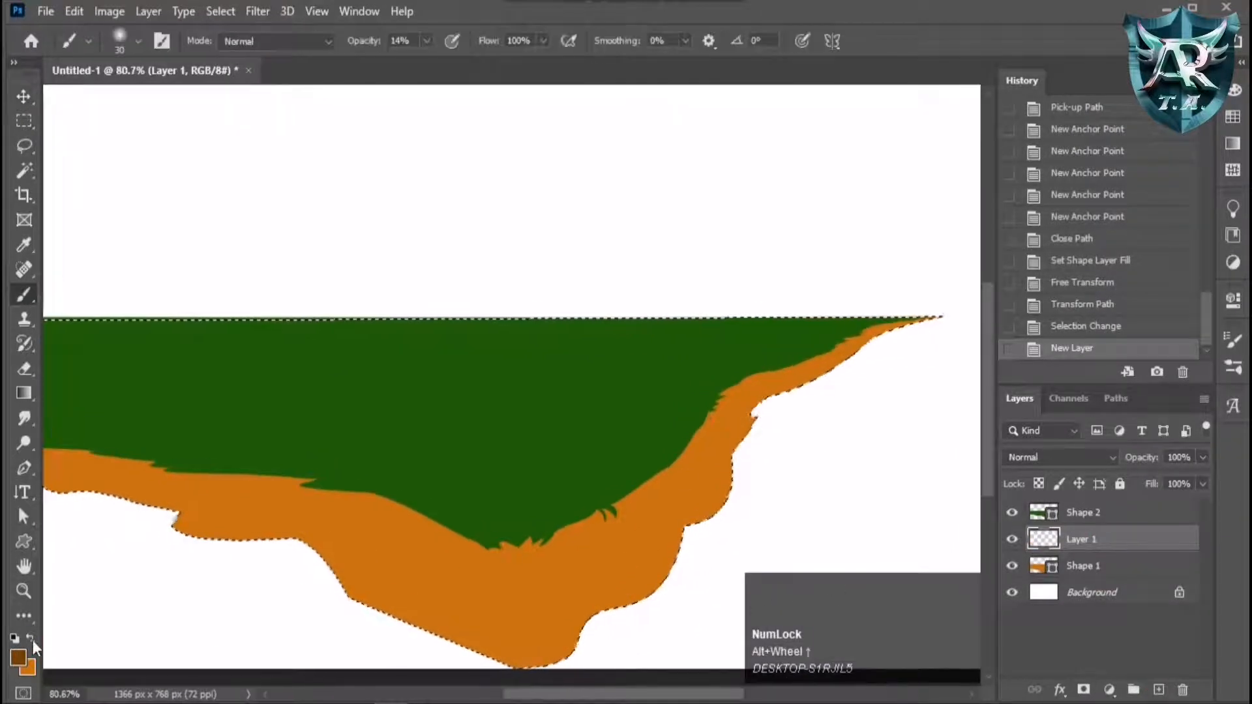
Set the foreground colour to a brighter orange, #d5630f.
left_click(18, 658)
left_click_drag(825, 230, 812, 151)
left_click_drag(864, 333, 864, 337)
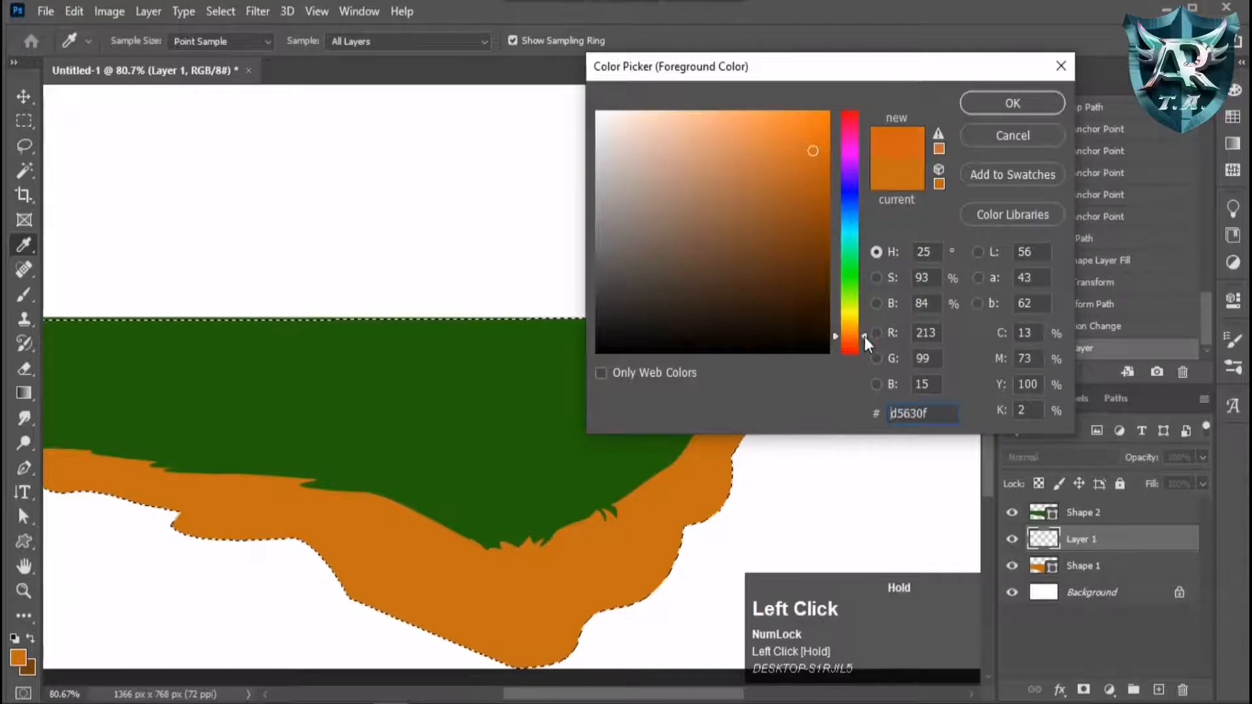
left_click(1013, 104)
Set the brush opacity to 24% and paint bright orange vertical strokes over the cliff's lowest part.
left_click(427, 41)
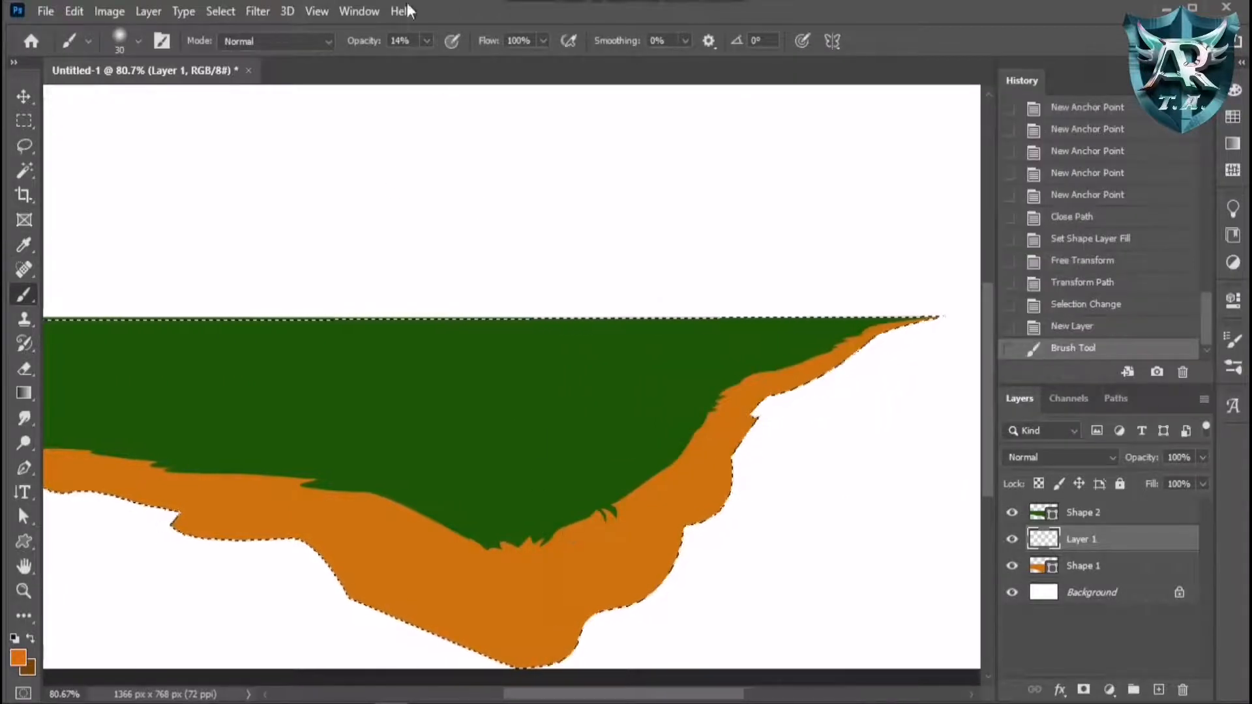
left_click_drag(424, 62, 437, 64)
left_click_drag(543, 552, 535, 669)
left_click_drag(522, 548, 525, 669)
mouse_move(515, 551)
left_mouse_down()
mouse_move(512, 669)
mouse_move(499, 666)
left_mouse_up()
mouse_move(496, 556)
left_mouse_down()
mouse_move(471, 669)
mouse_move(502, 564)
mouse_move(509, 698)
mouse_move(559, 620)
mouse_move(542, 633)
mouse_move(528, 587)
left_mouse_up()
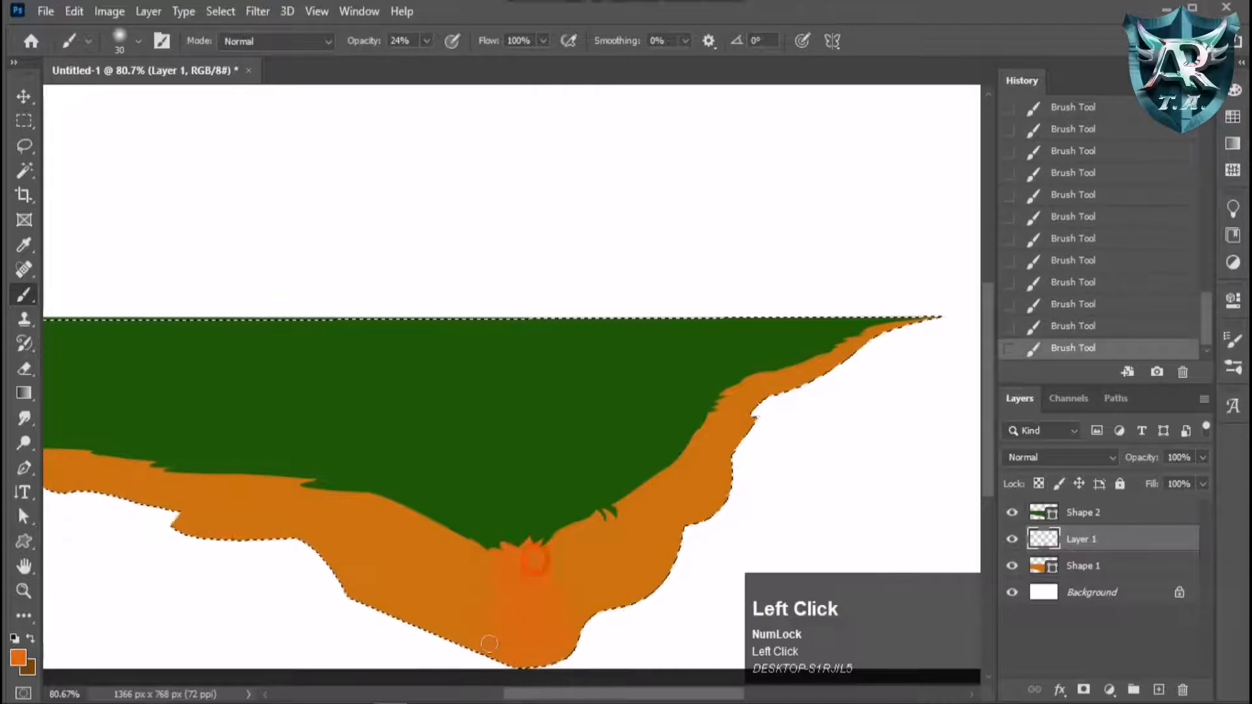
Switch to the dark brown colour, reduce the brush size to 15, and paint a shadow beside the bright orange area.
key("x")
left_click_drag(562, 532, 605, 612)
key("[")
key("[")
key("[")
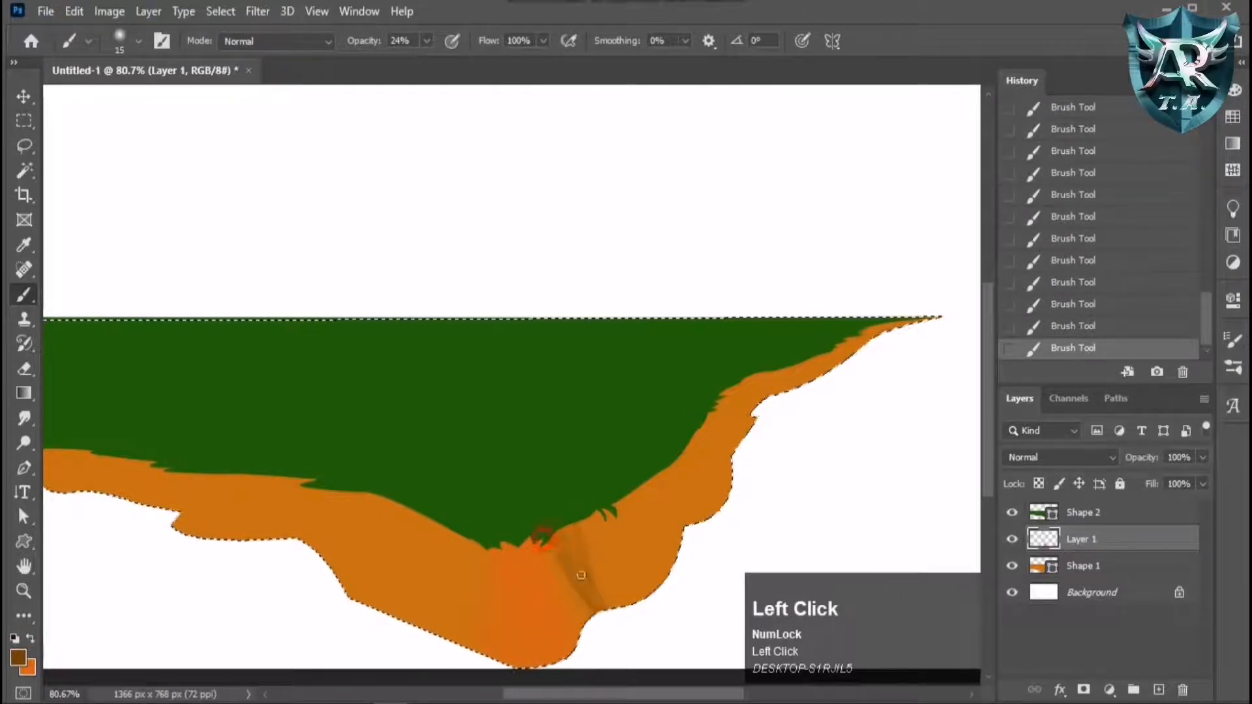
left_click_drag(553, 543, 603, 608)
Paint dark brown diagonal shadow strokes across the cliff's right side, from the middle bulges up to the thin tip.
left_click_drag(625, 474, 682, 559)
mouse_move(661, 476)
left_mouse_down()
mouse_move(692, 537)
mouse_move(643, 478)
mouse_move(680, 551)
left_mouse_up()
left_click_drag(634, 498, 682, 553)
left_click_drag(672, 474, 708, 522)
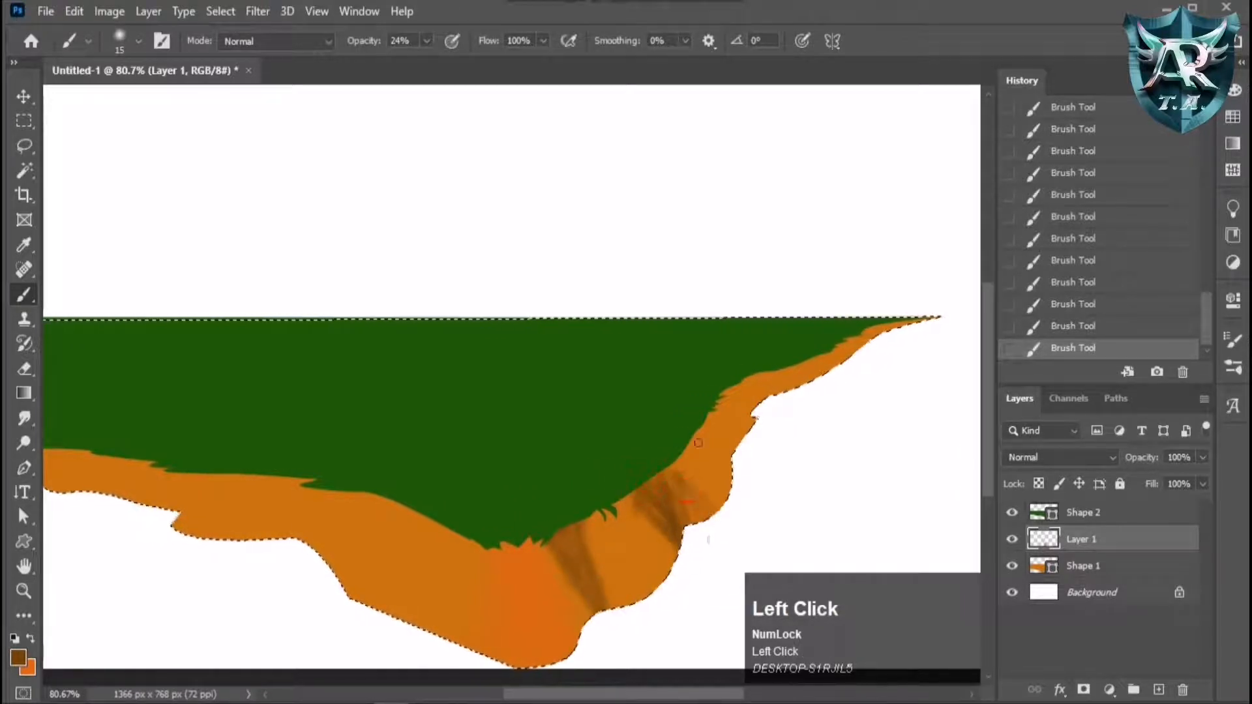
left_click_drag(700, 433, 734, 480)
mouse_move(721, 400)
left_mouse_down()
mouse_move(788, 418)
mouse_move(719, 404)
mouse_move(766, 396)
left_mouse_up()
left_click_drag(750, 380, 762, 402)
left_click_drag(737, 386, 754, 407)
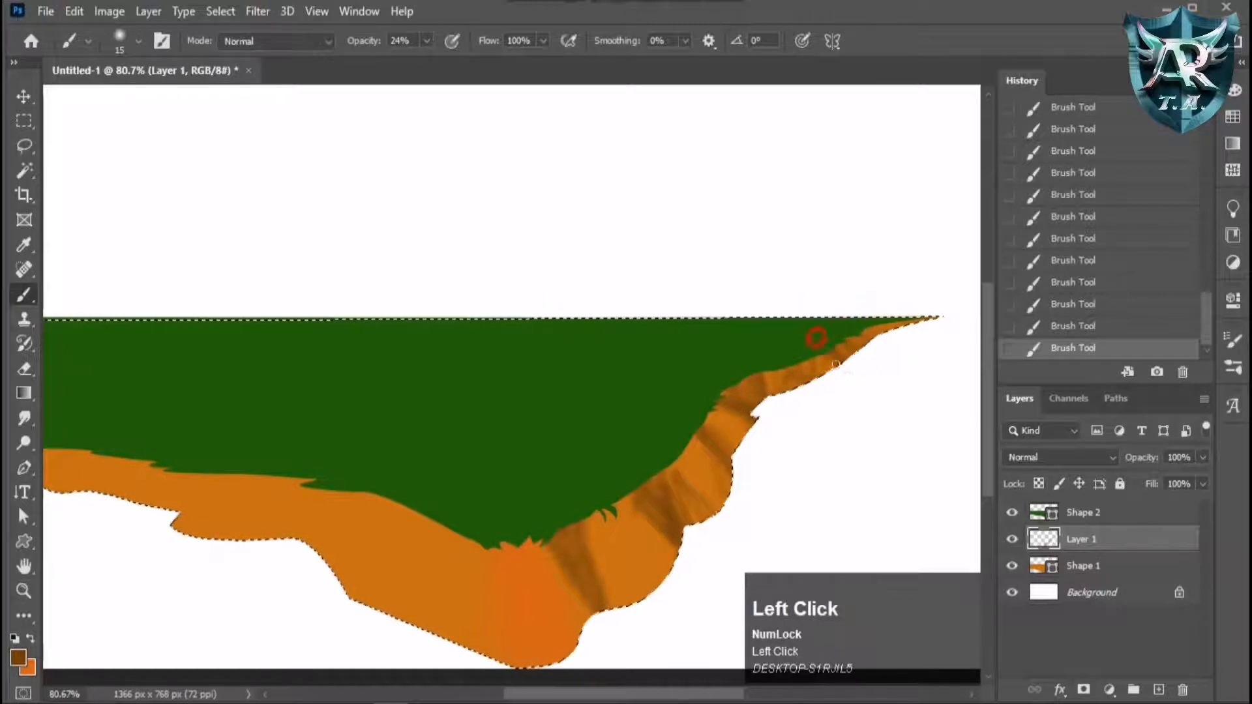
left_click_drag(817, 337, 859, 320)
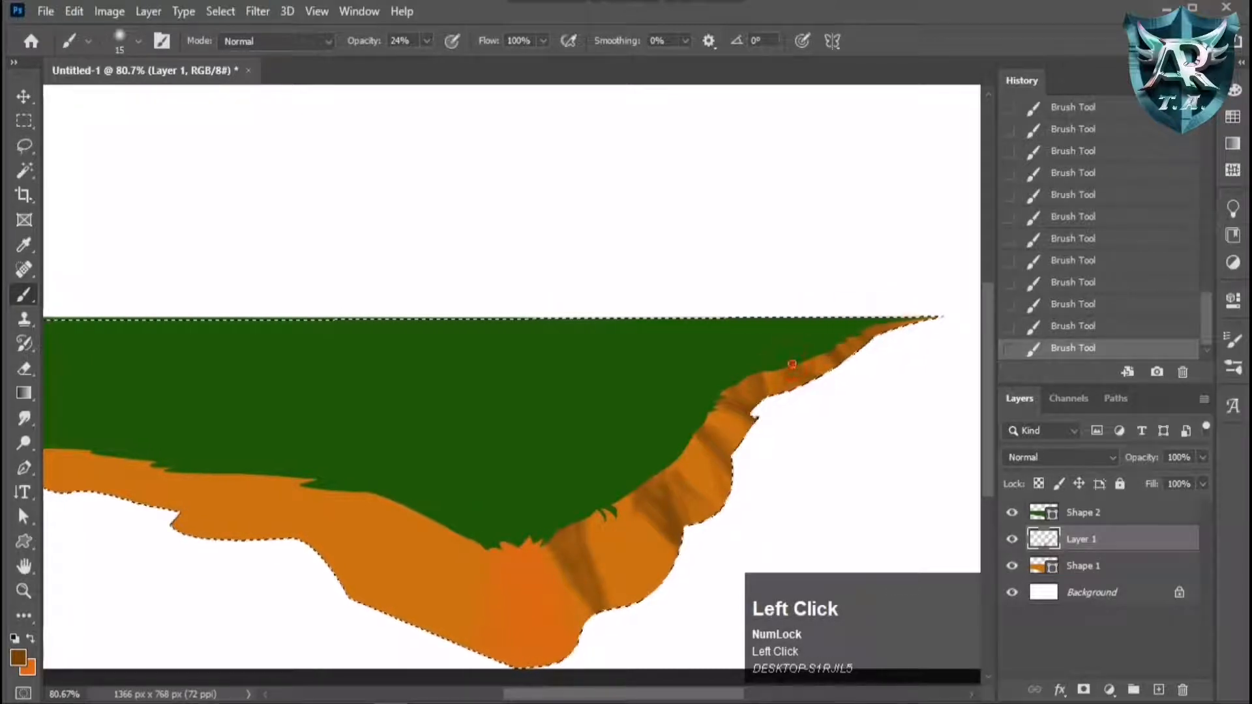
mouse_move(793, 365)
left_mouse_down()
mouse_move(758, 370)
mouse_move(773, 391)
left_mouse_up()
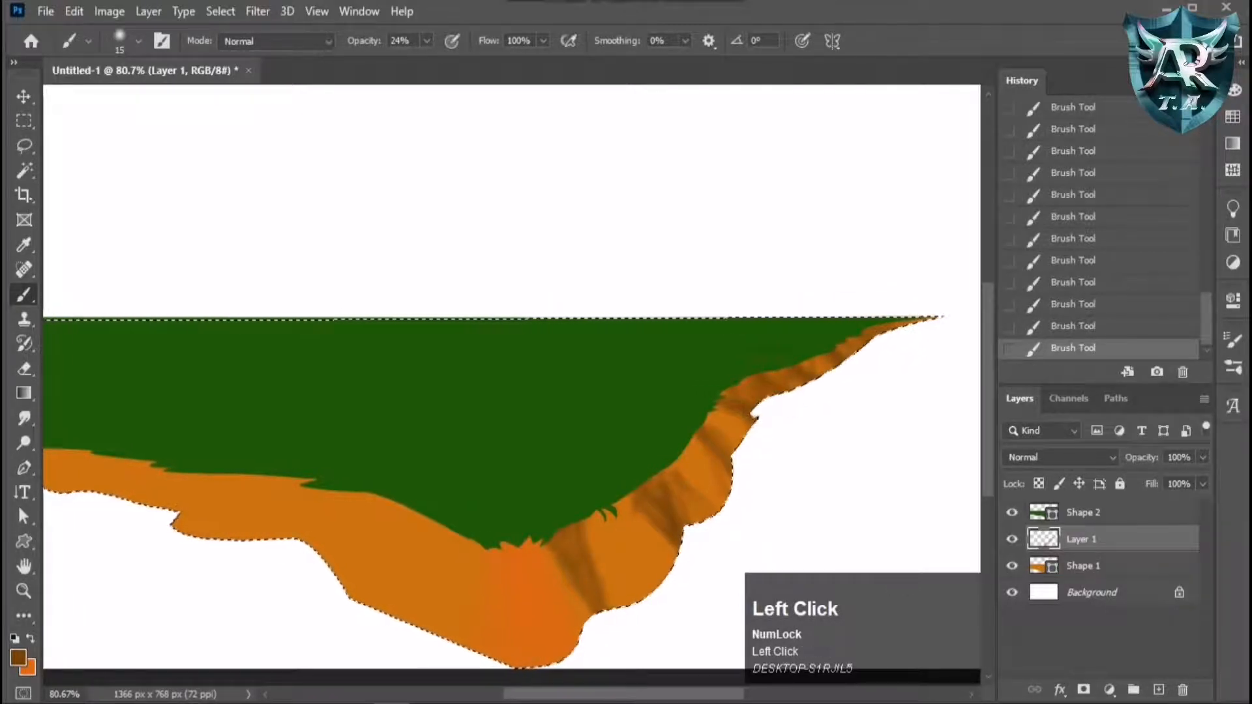
Paint dark brown diagonal shadow strokes across the cliff's left side, enlarging the brush to 25 for the wider ones.
mouse_move(345, 481)
left_mouse_down()
mouse_move(325, 521)
mouse_move(301, 530)
mouse_move(315, 487)
left_mouse_up()
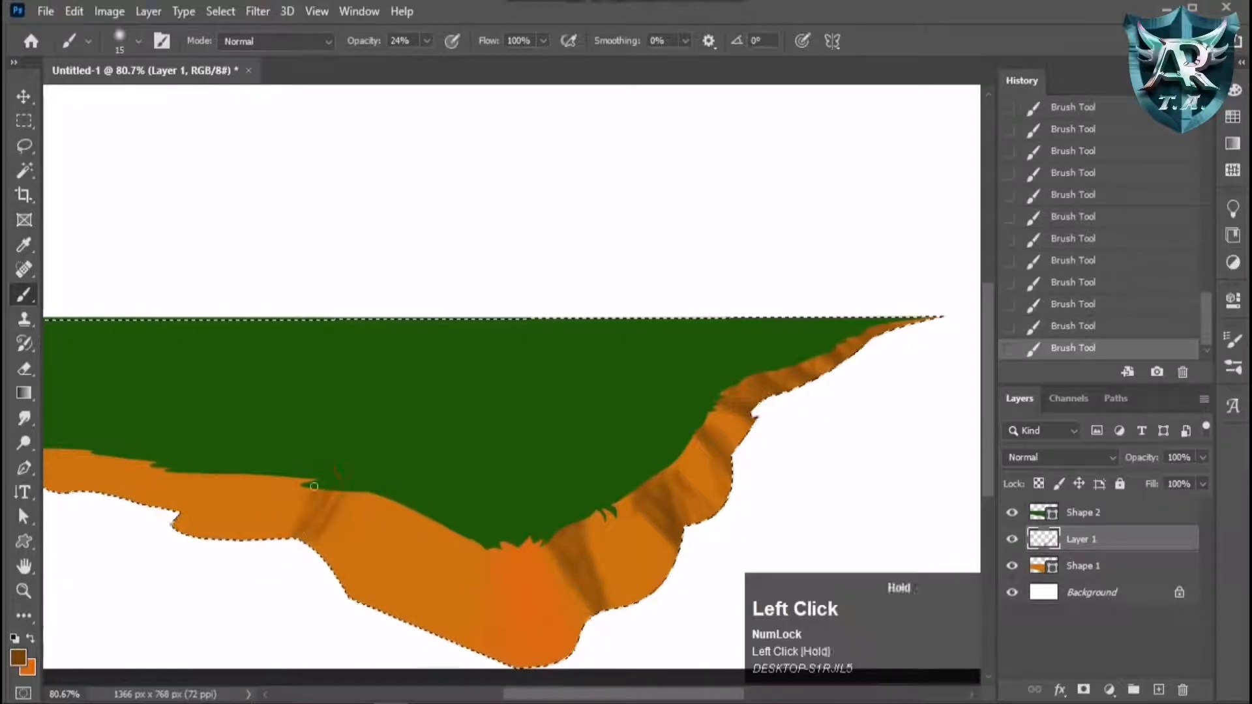
left_click_drag(300, 529, 333, 519)
left_click_drag(463, 509, 381, 561)
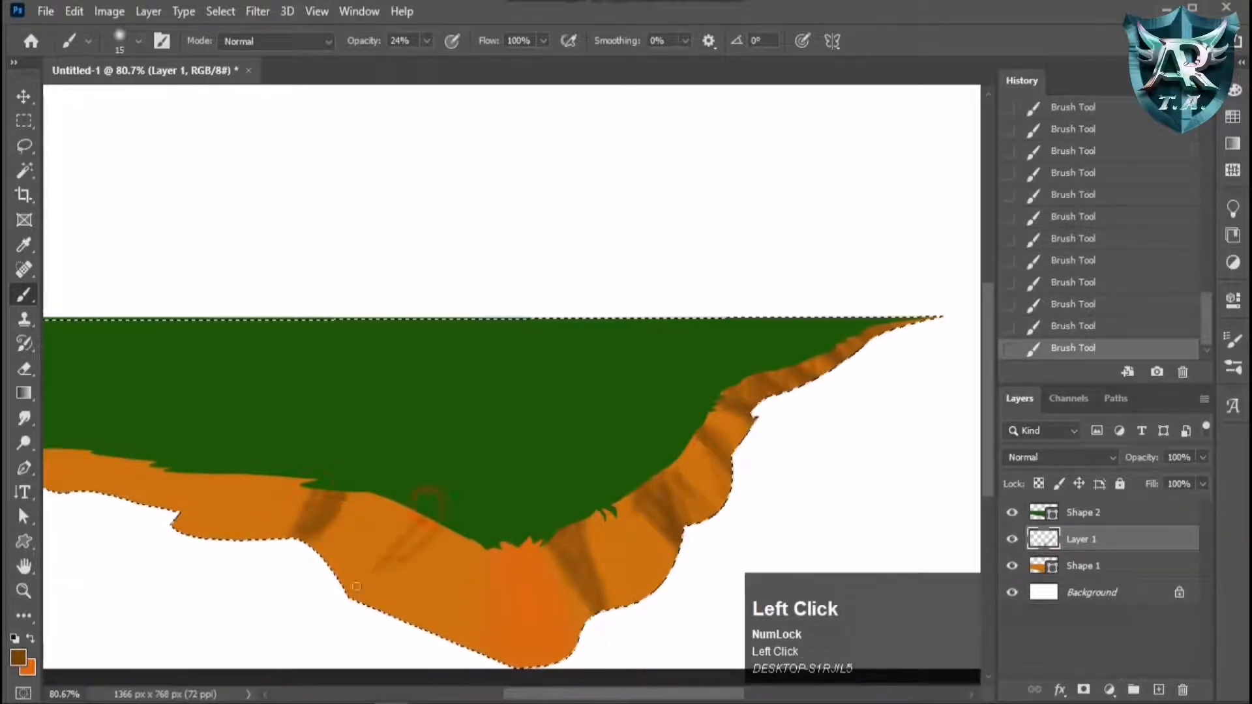
left_click_drag(481, 547, 451, 603)
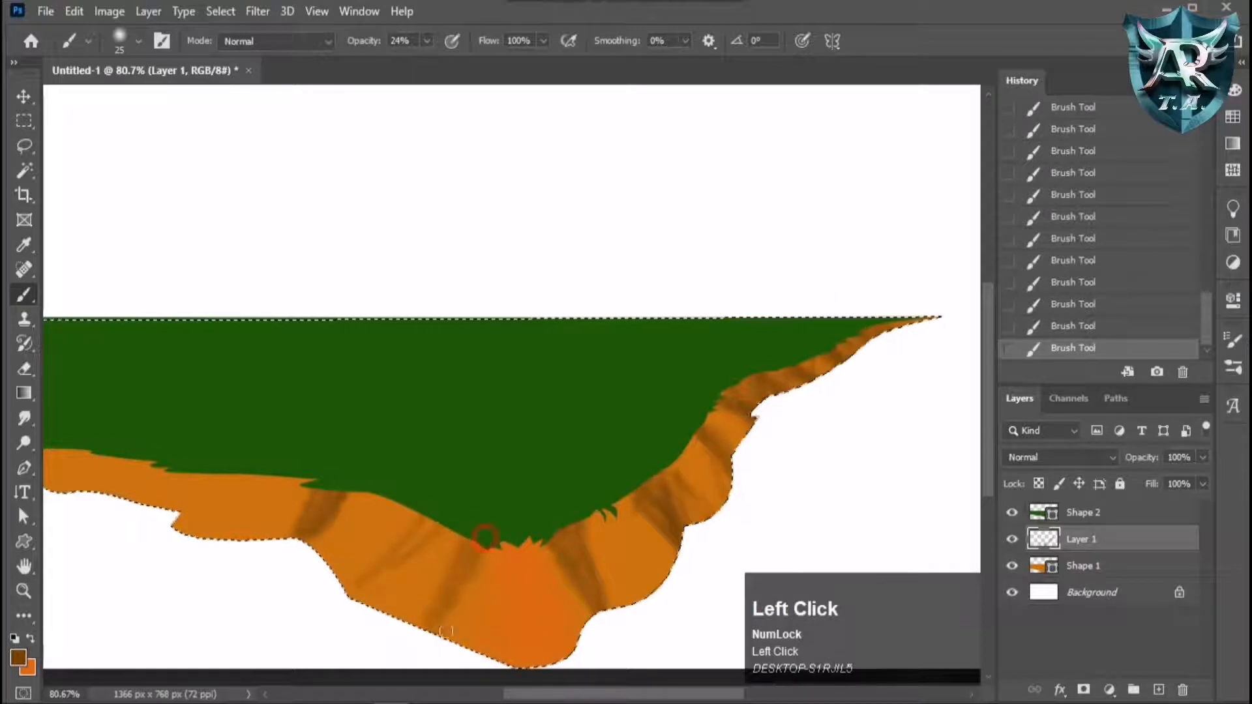
mouse_move(484, 537)
left_mouse_down()
mouse_move(474, 546)
mouse_move(478, 524)
left_mouse_up()
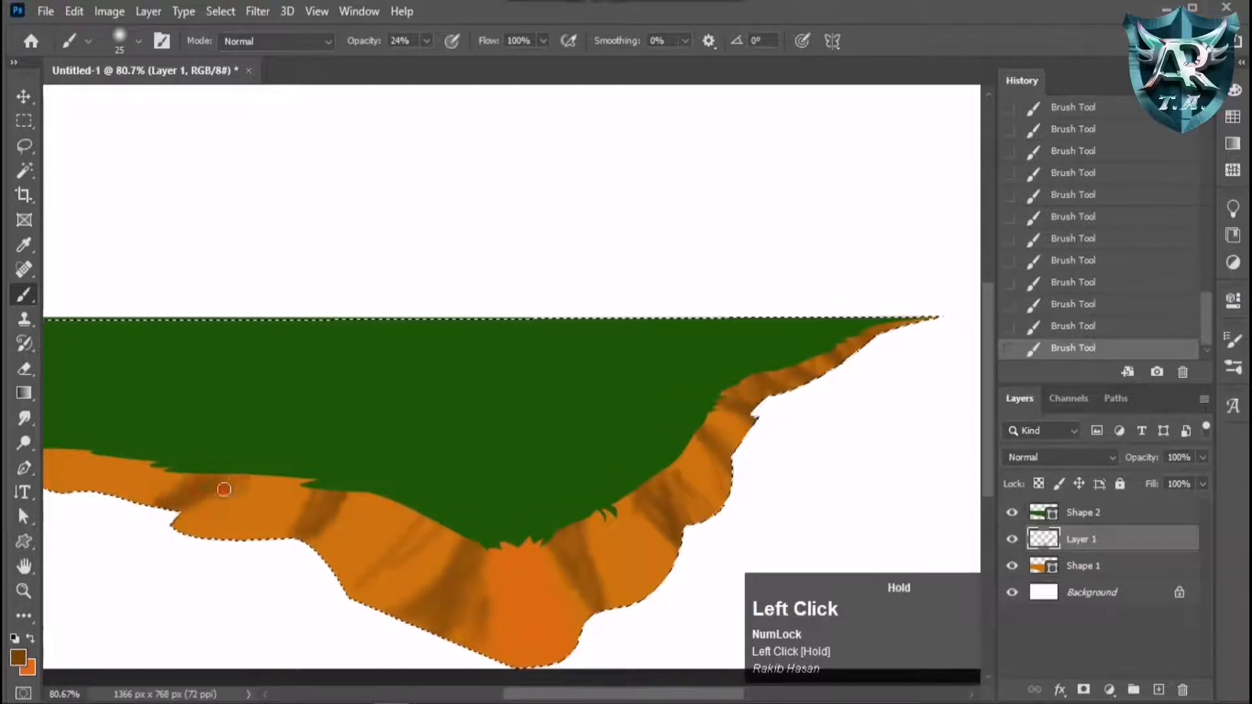
scroll(221, 463, "down", 2)
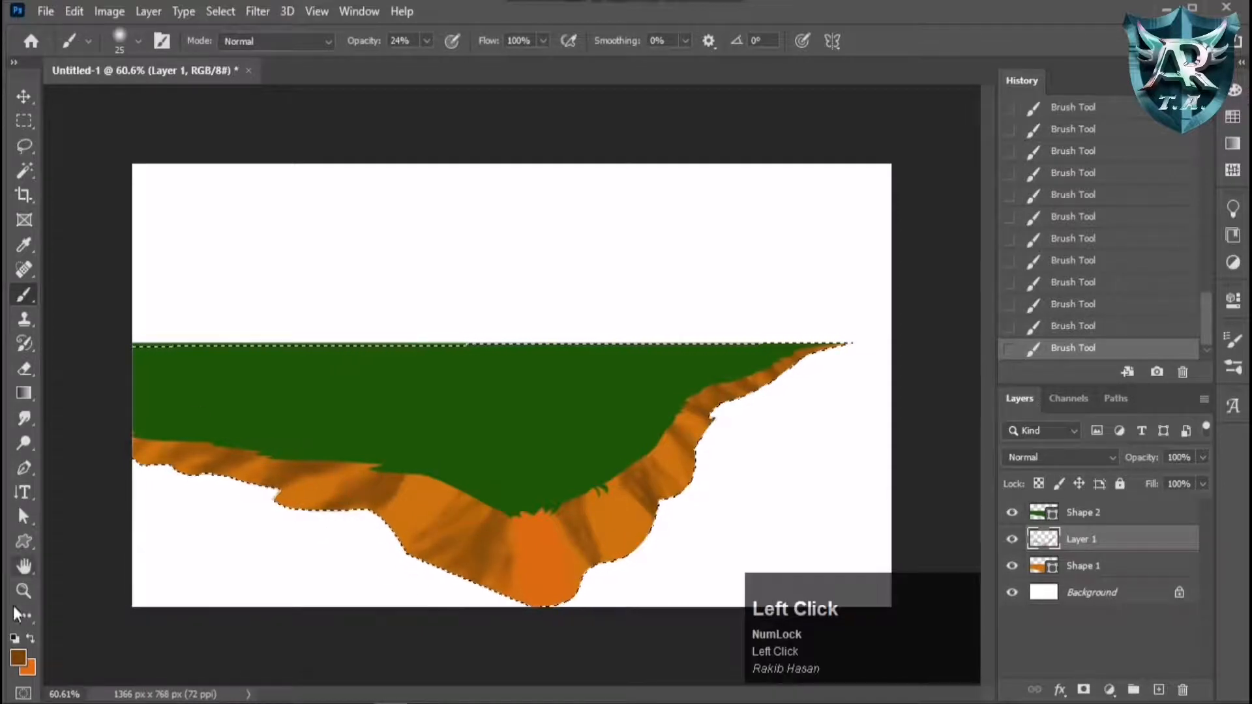
Switch to the bright orange colour, enlarge the brush to 40, lower its opacity to 11%, and blend orange highlights between the cliff's shadows.
left_click(30, 639)
key("bracketright")
key("bracketright")
key("bracketright")
left_click_drag(416, 538, 459, 505)
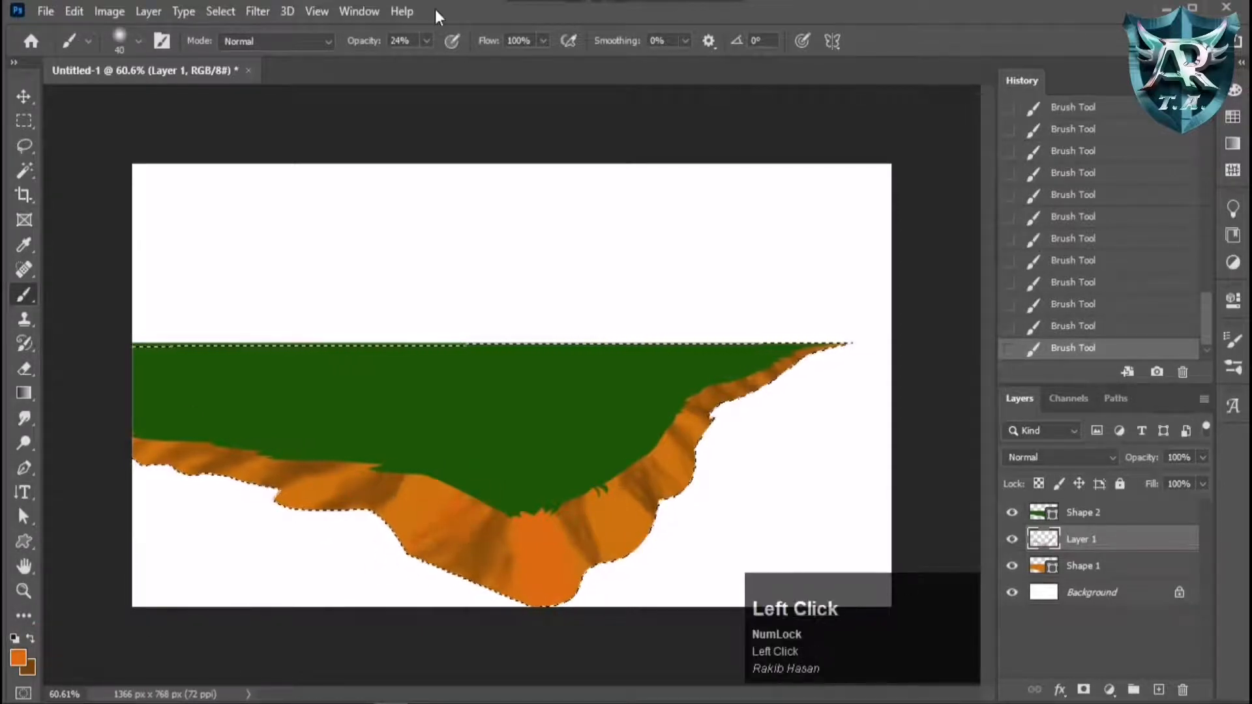
left_click_drag(426, 41, 413, 60)
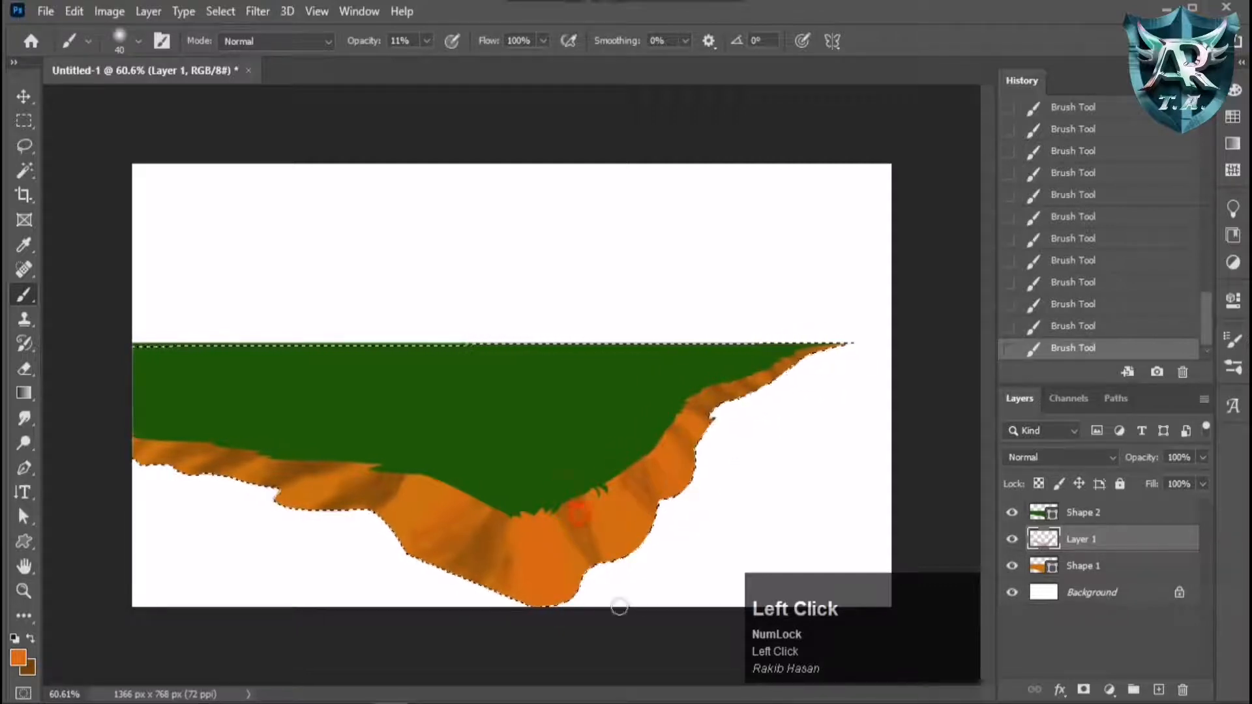
left_click_drag(369, 502, 302, 517)
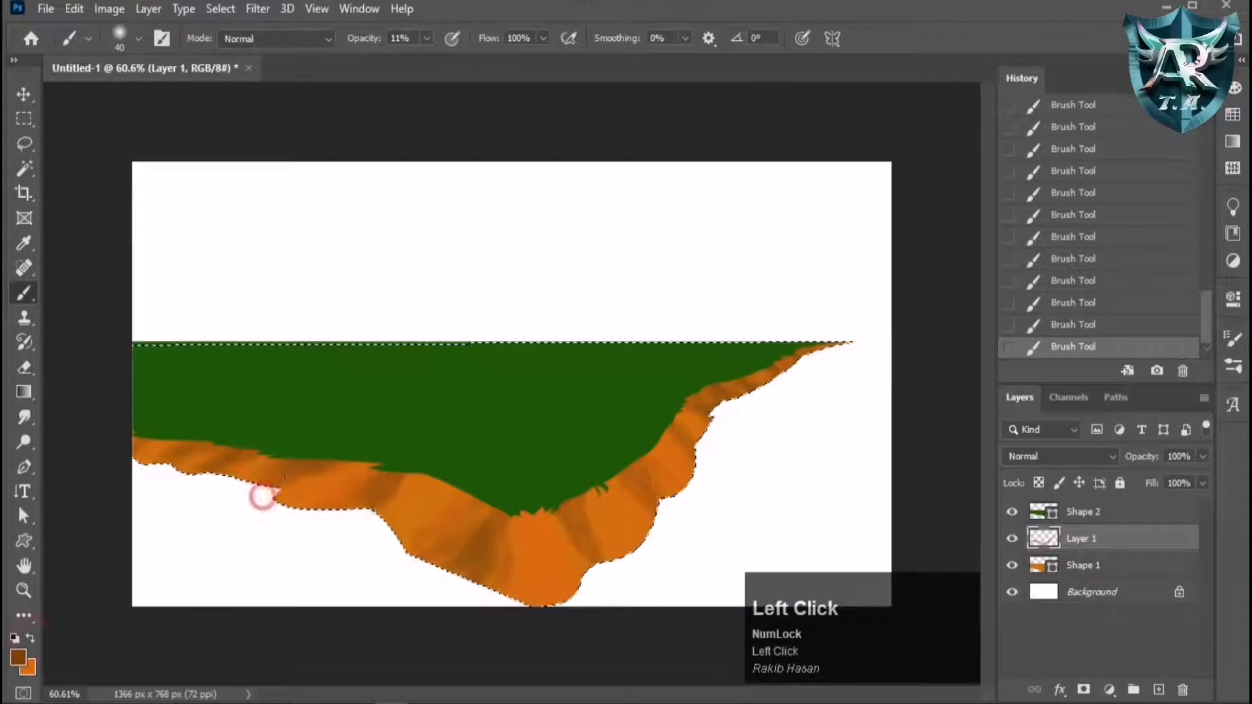
Switch to dark brown, reduce the brush size to 20, and paint soft shadows on the cliff left of its lowest part.
key("bracketleft")
key("bracketleft")
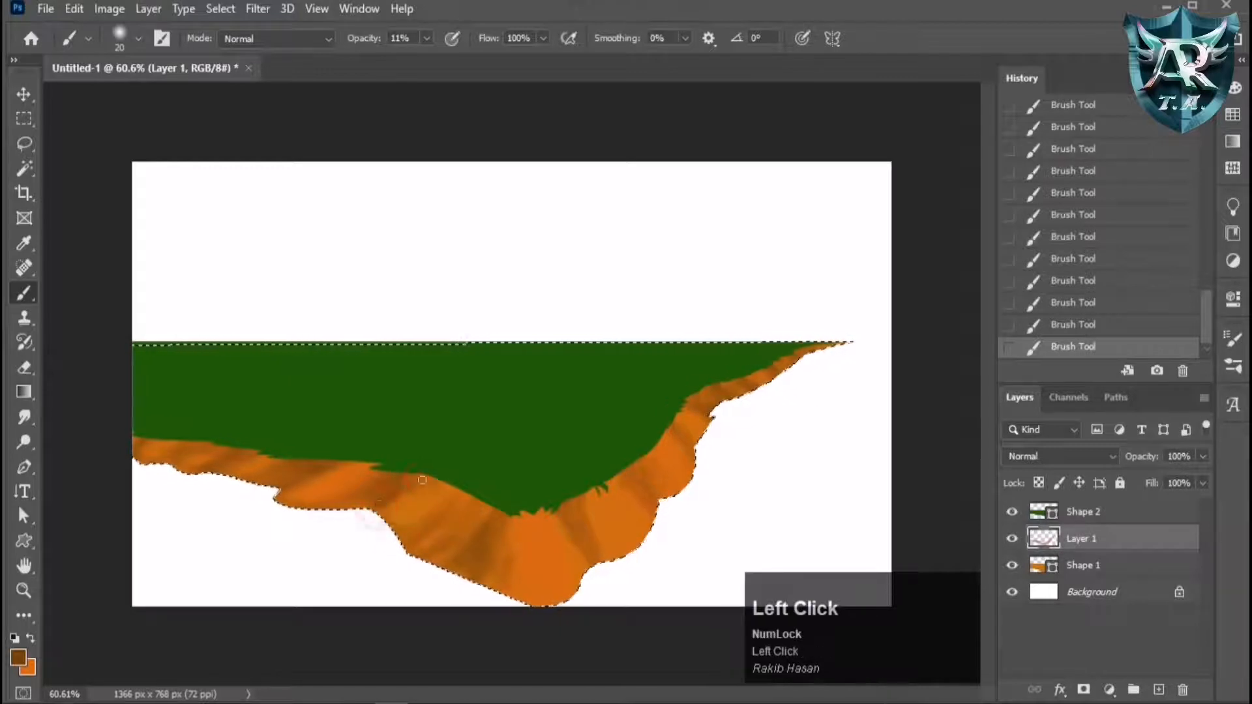
left_click_drag(422, 480, 376, 503)
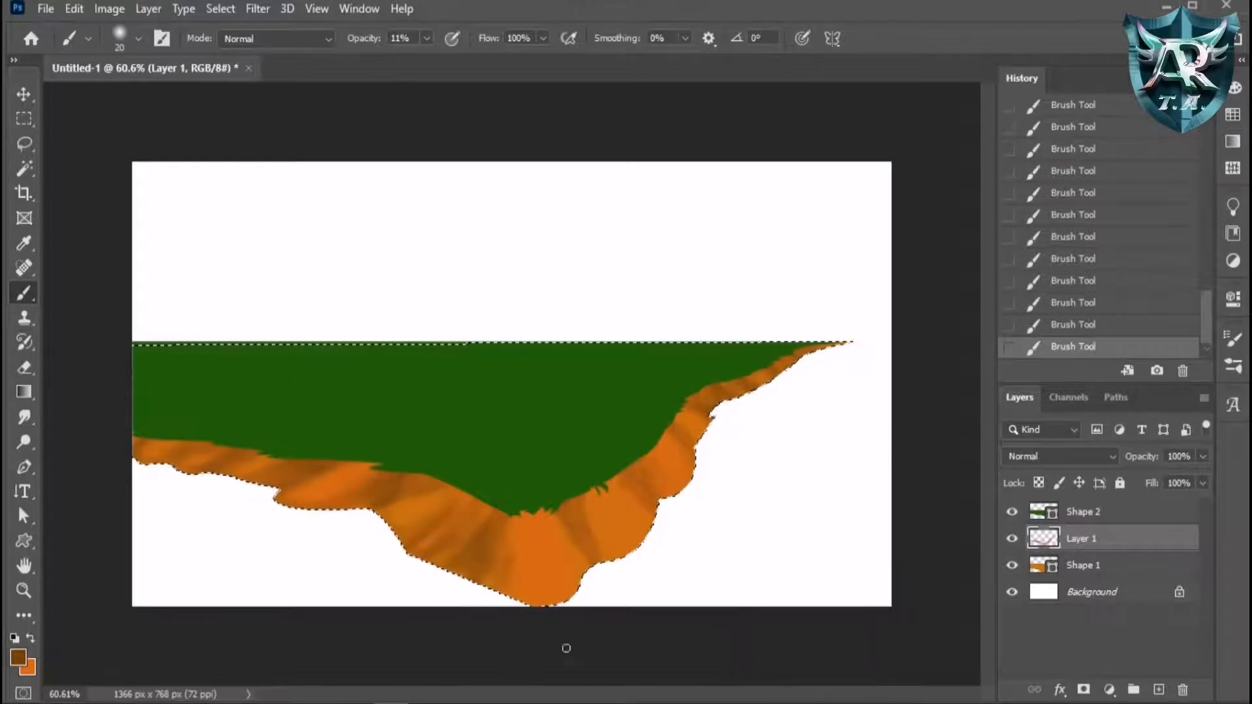
Reduce the brush size to 6 and paint fine streaks over the cliff's lowest part and the bulges to its right.
key("bracketleft")
key("bracketleft")
key("bracketleft")
key("bracketleft")
key("bracketleft")
key("bracketleft")
left_click(519, 553)
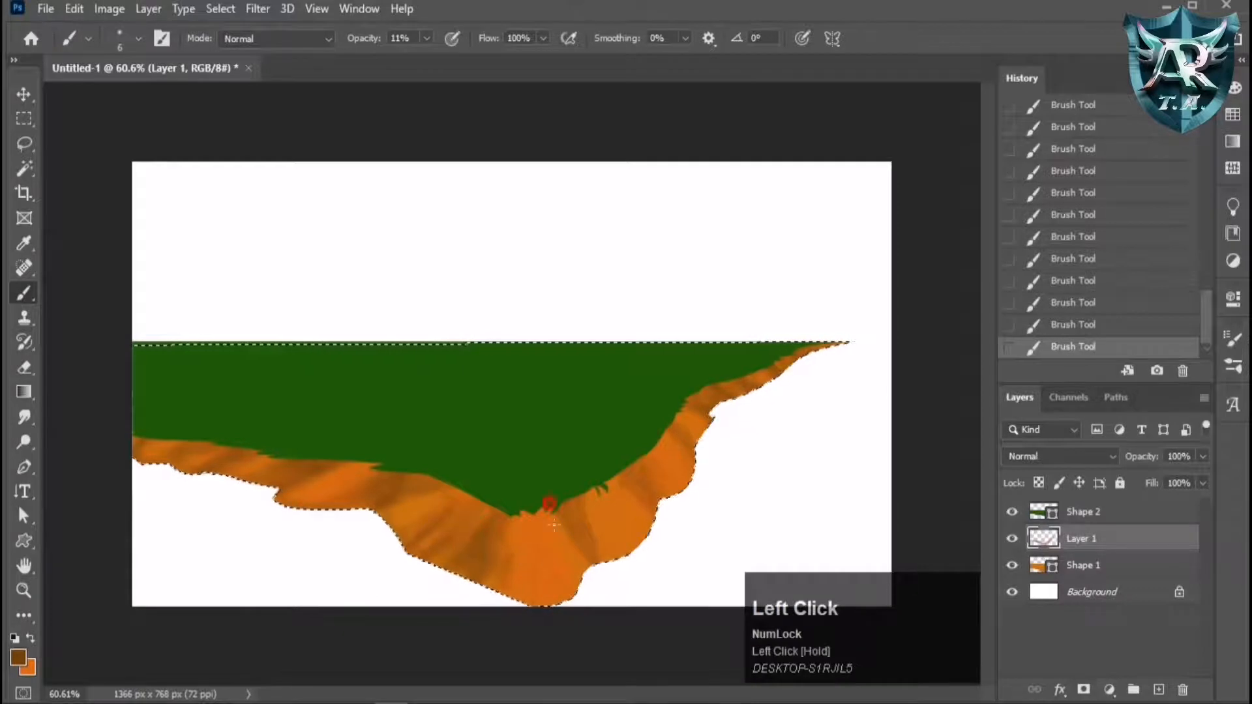
left_click_drag(682, 481, 681, 411)
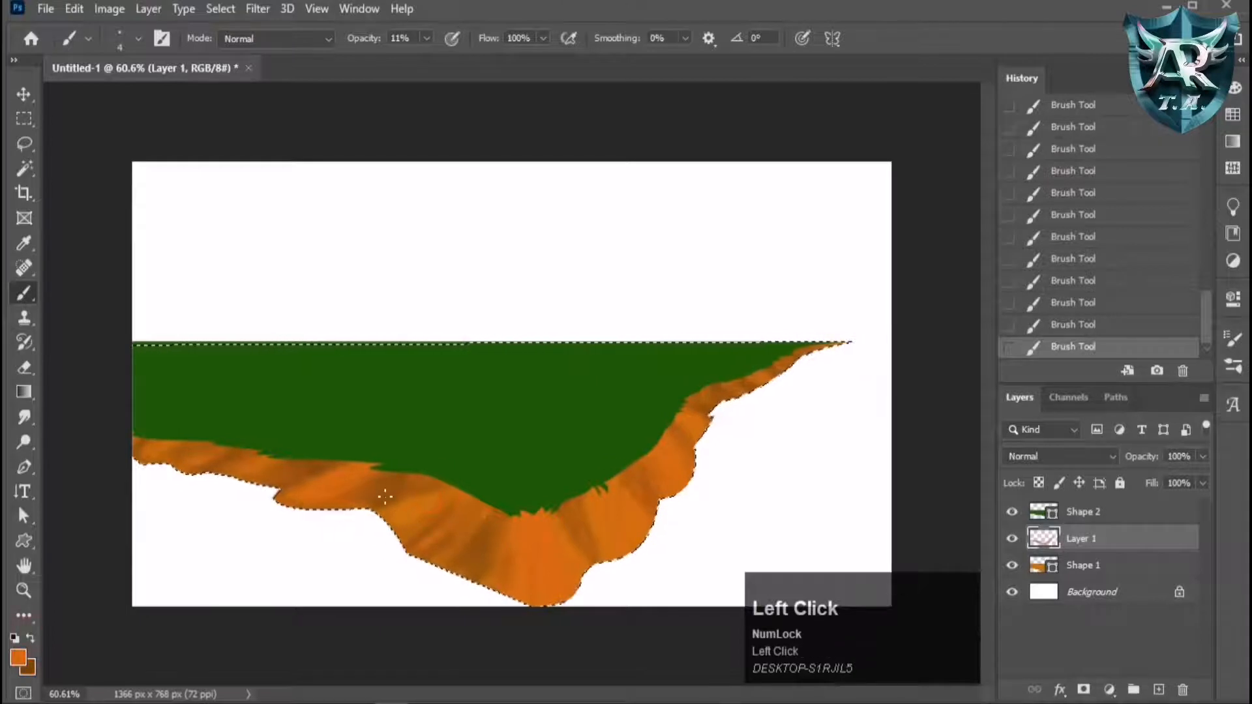
Switch to bright orange, enlarge the brush to 100, and softly blend orange over the cliff's middle and right parts.
key("bracketright")
key("bracketright")
key("bracketright")
key("bracketright")
key("bracketright")
key("bracketright")
key("bracketright")
key("bracketright")
key("bracketright")
key("bracketright")
key("bracketright")
key("bracketright")
key("bracketright")
key("bracketright")
key("bracketright")
key("bracketright")
key("bracketright")
key("bracketright")
key("bracketright")
key("bracketright")
key("bracketleft")
key("bracketleft")
key("bracketleft")
key("bracketleft")
key("bracketleft")
key("bracketleft")
key("bracketleft")
key("bracketleft")
key("bracketleft")
key("bracketleft")
mouse_move(365, 481)
left_mouse_down()
mouse_move(324, 489)
mouse_move(349, 481)
left_mouse_up()
key("bracketleft")
key("bracketleft")
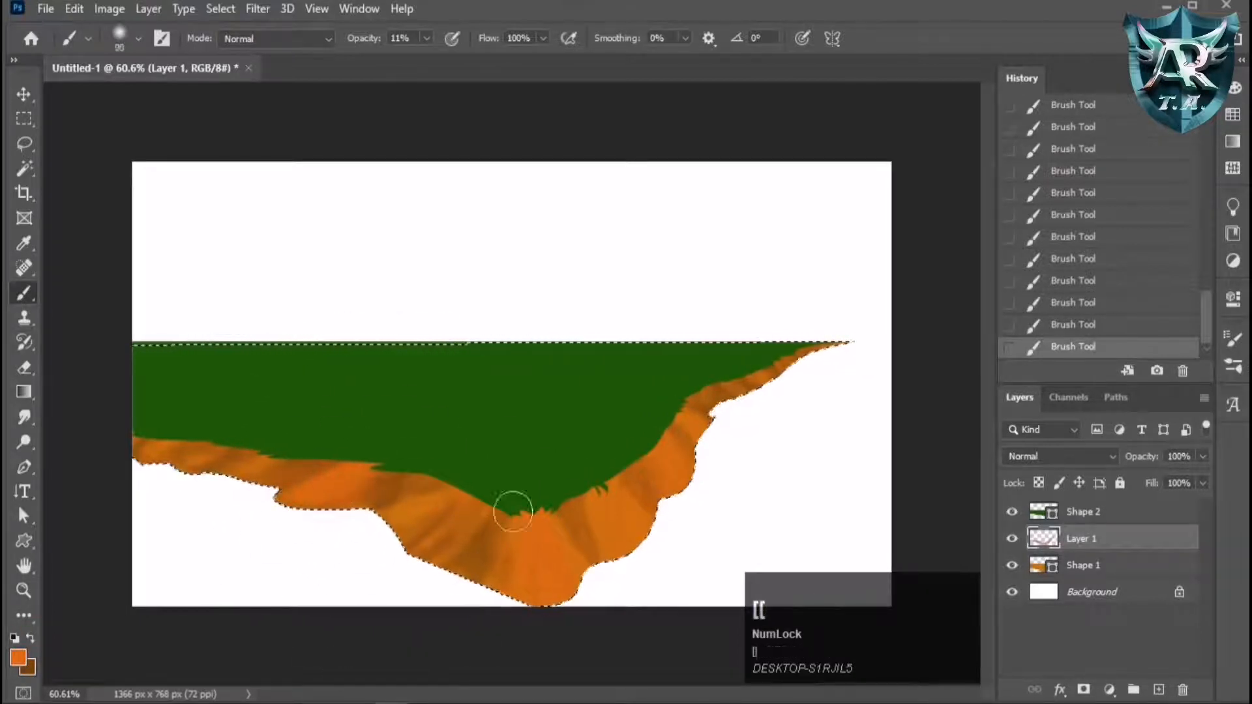
left_click_drag(554, 526, 601, 590)
left_click_drag(358, 516, 438, 481)
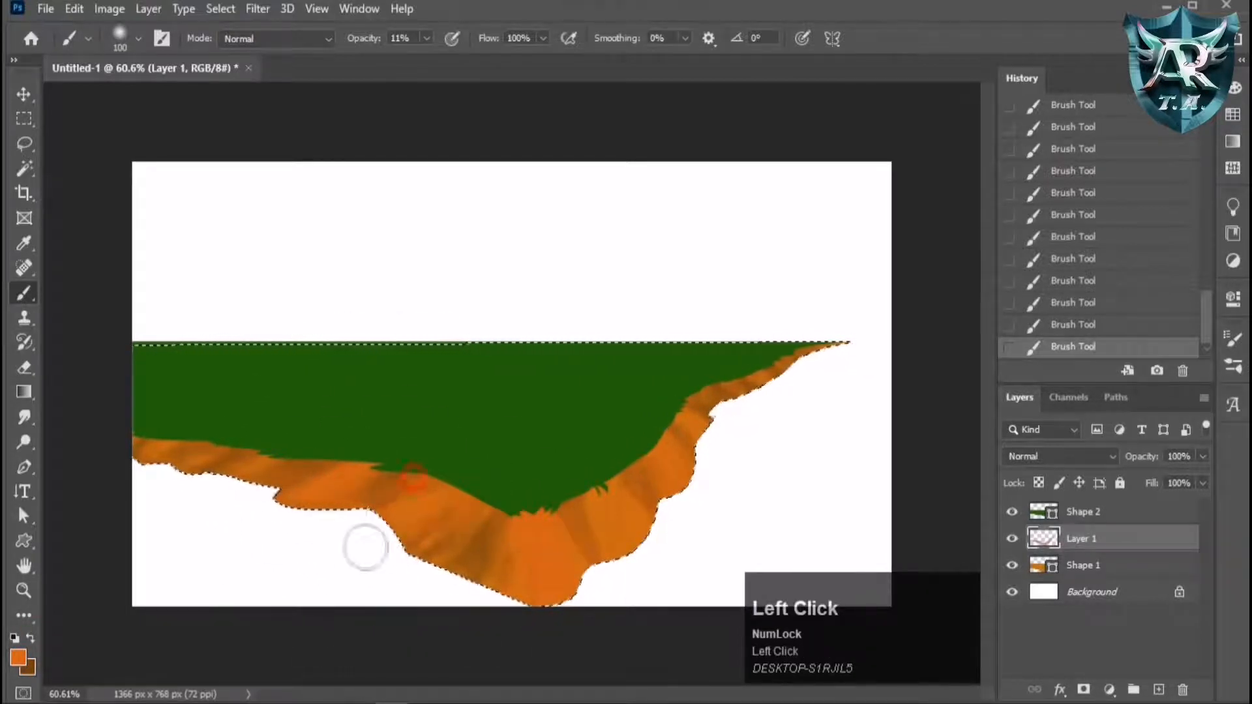
left_click_drag(604, 498, 669, 456)
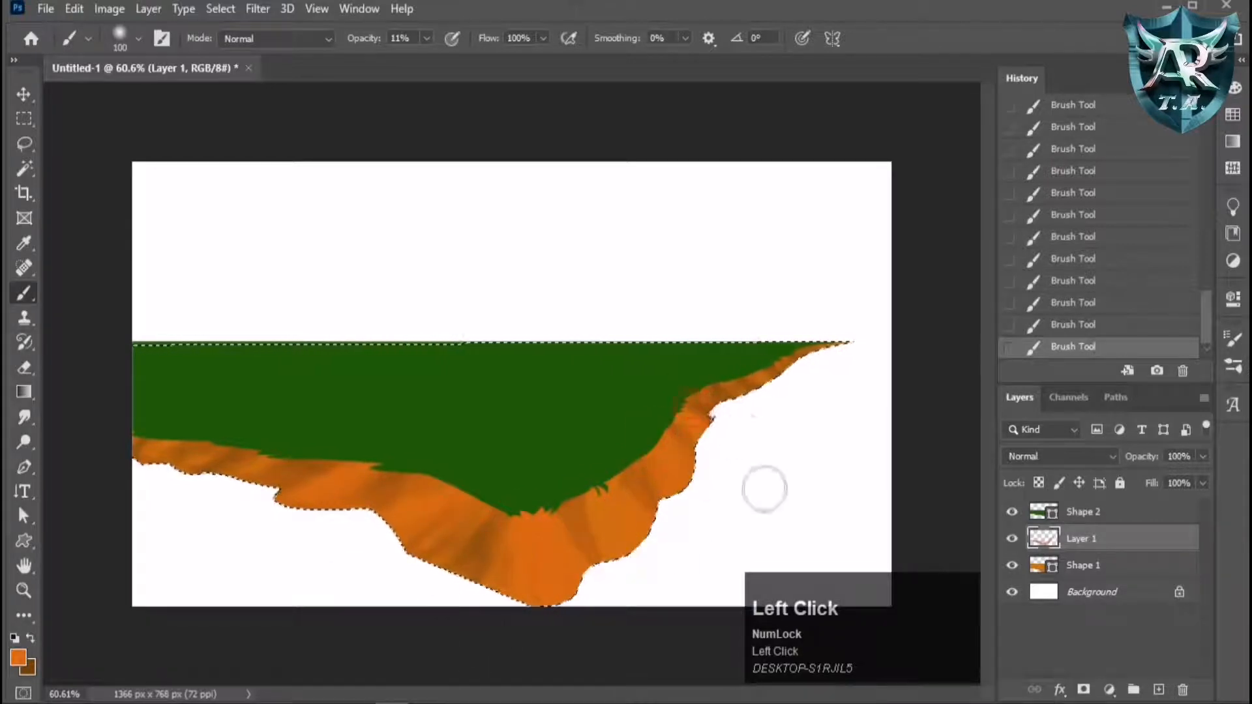
Switch to dark brown, reduce the brush size to 45, and deepen the shadows on the cliff's right bulges.
key("bracketleft")
key("bracketleft")
key("bracketleft")
key("bracketleft")
key("bracketleft")
key("bracketleft")
left_click_drag(601, 559, 658, 525)
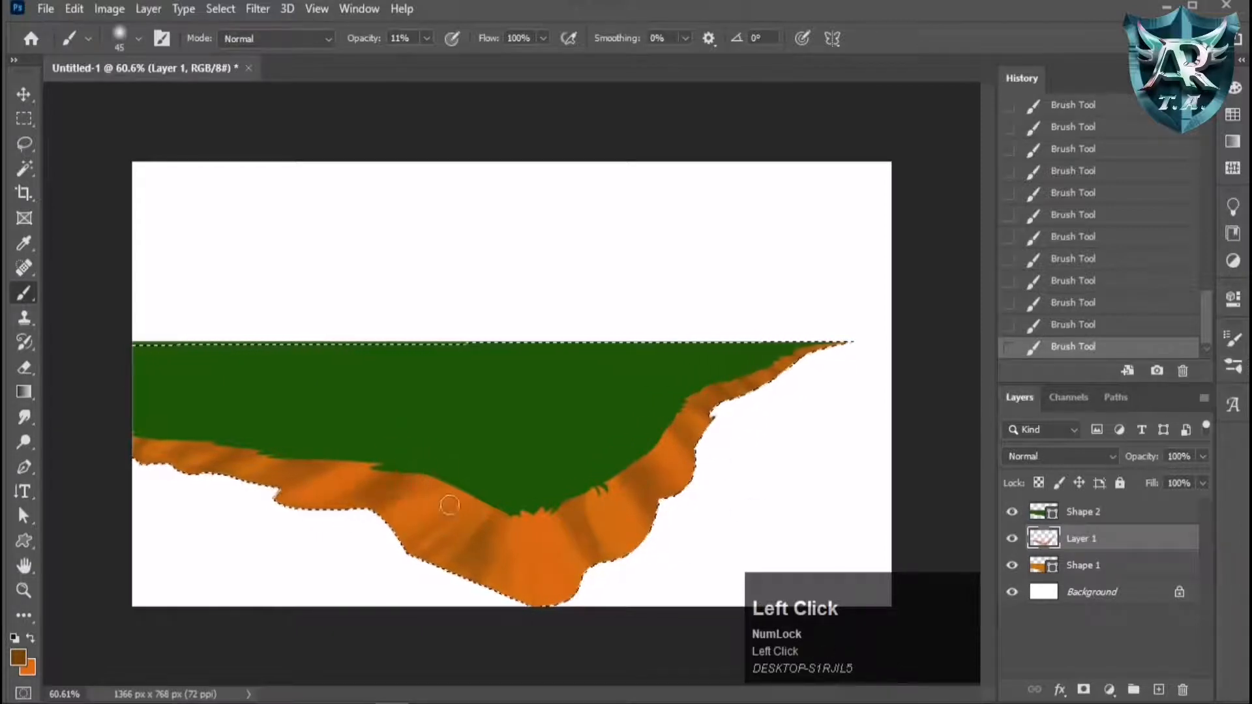
Deselect the cliff outline, reload it as a selection from Shape 1, and return to the Brush tool.
scroll(402, 519, "down", 1)
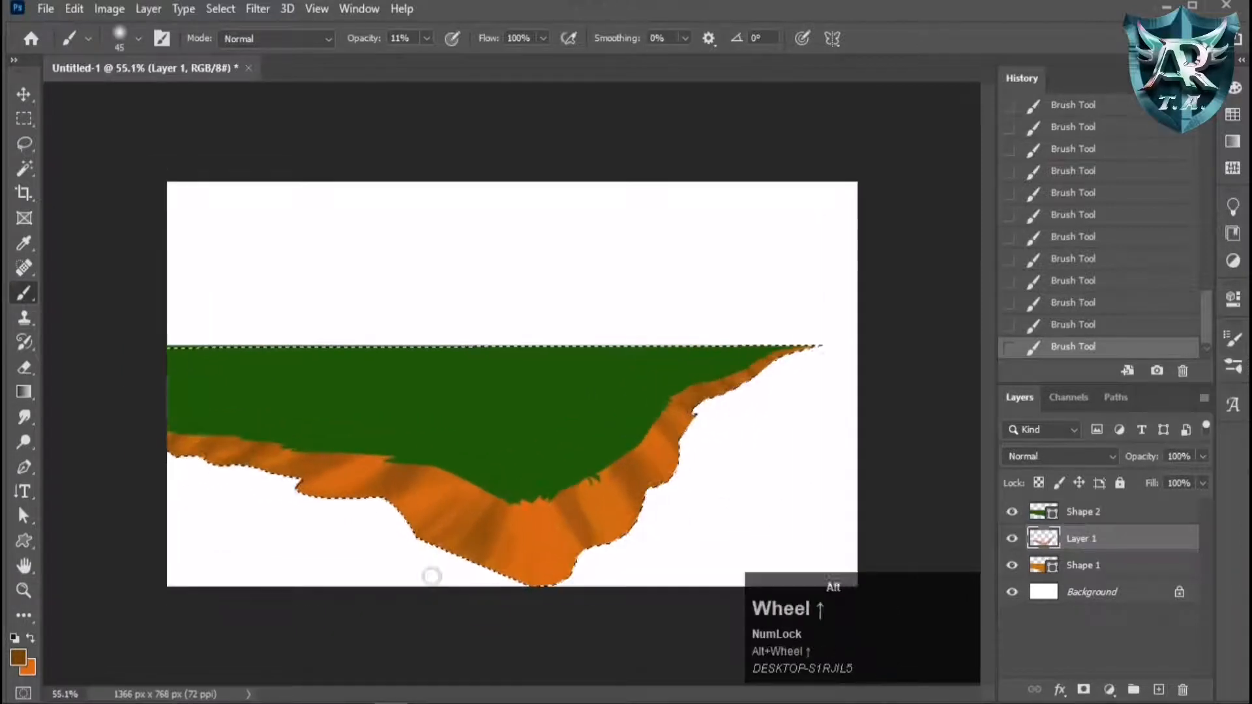
left_click(24, 94)
key("ctrl+d")
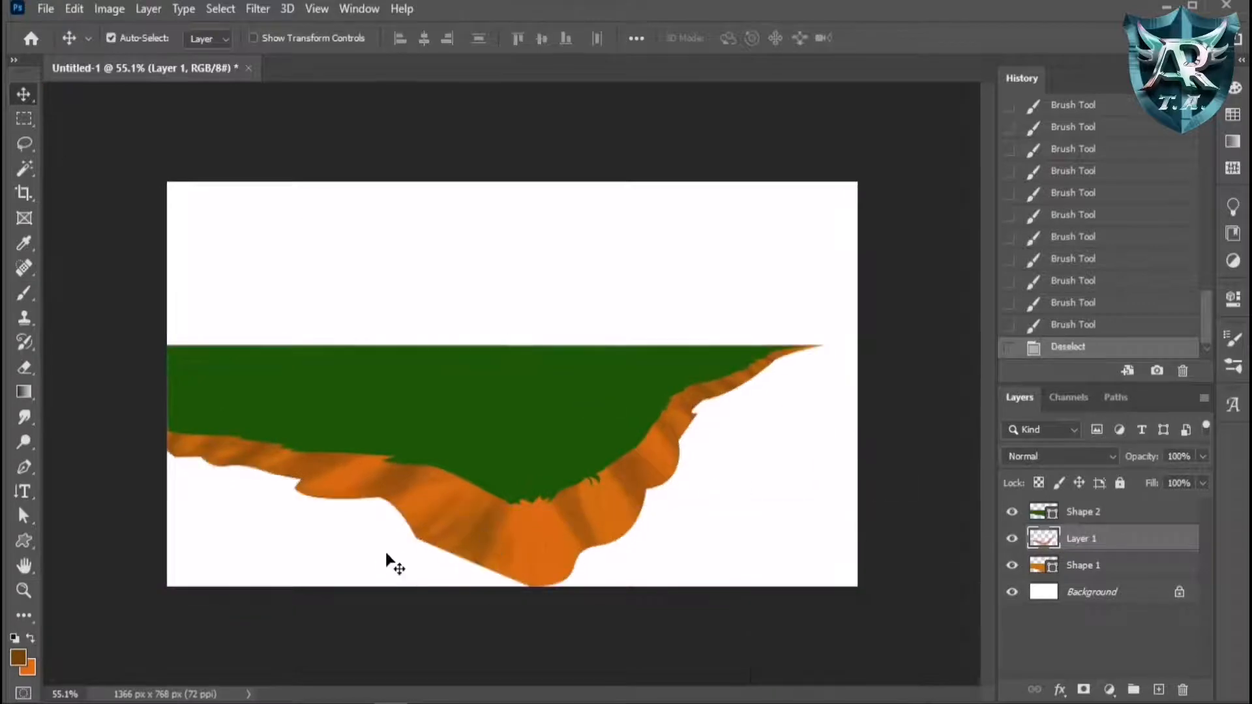
scroll(562, 506, "up", 1)
left_click(1044, 565, "ctrl")
scroll(496, 354, "up", 1)
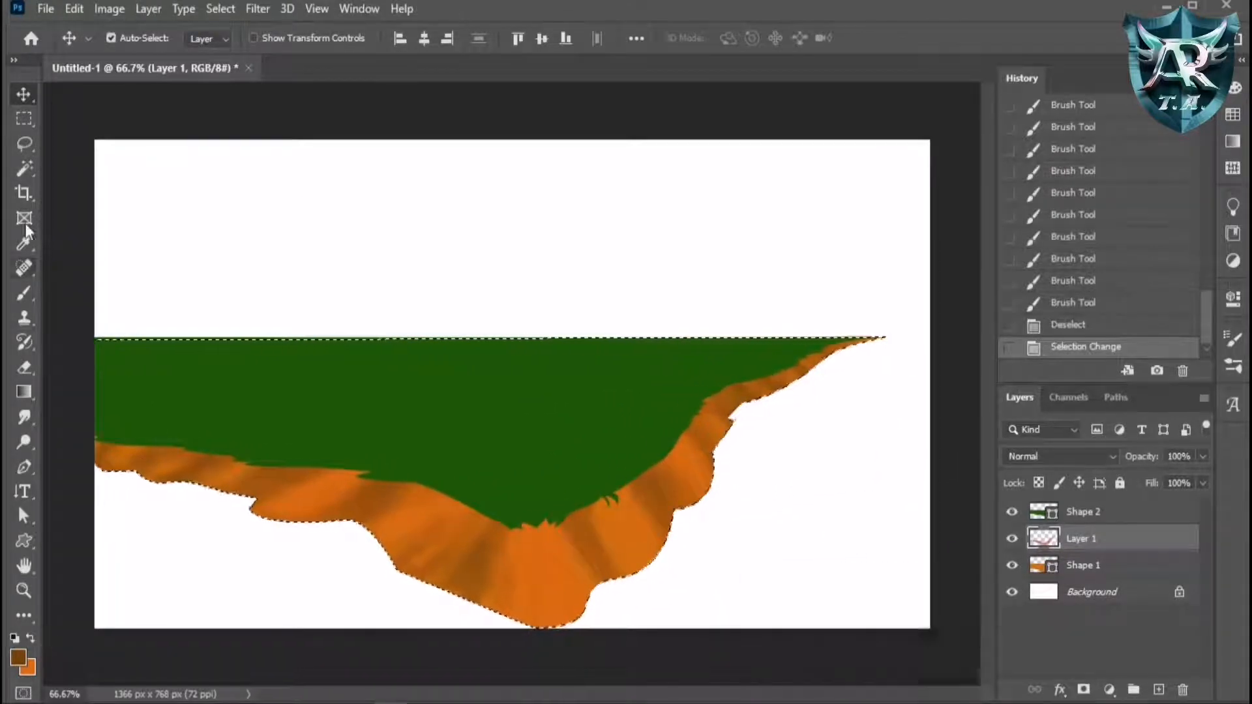
key("i")
scroll(601, 475, "down", 1)
scroll(601, 475, "up", 2)
left_click(30, 296)
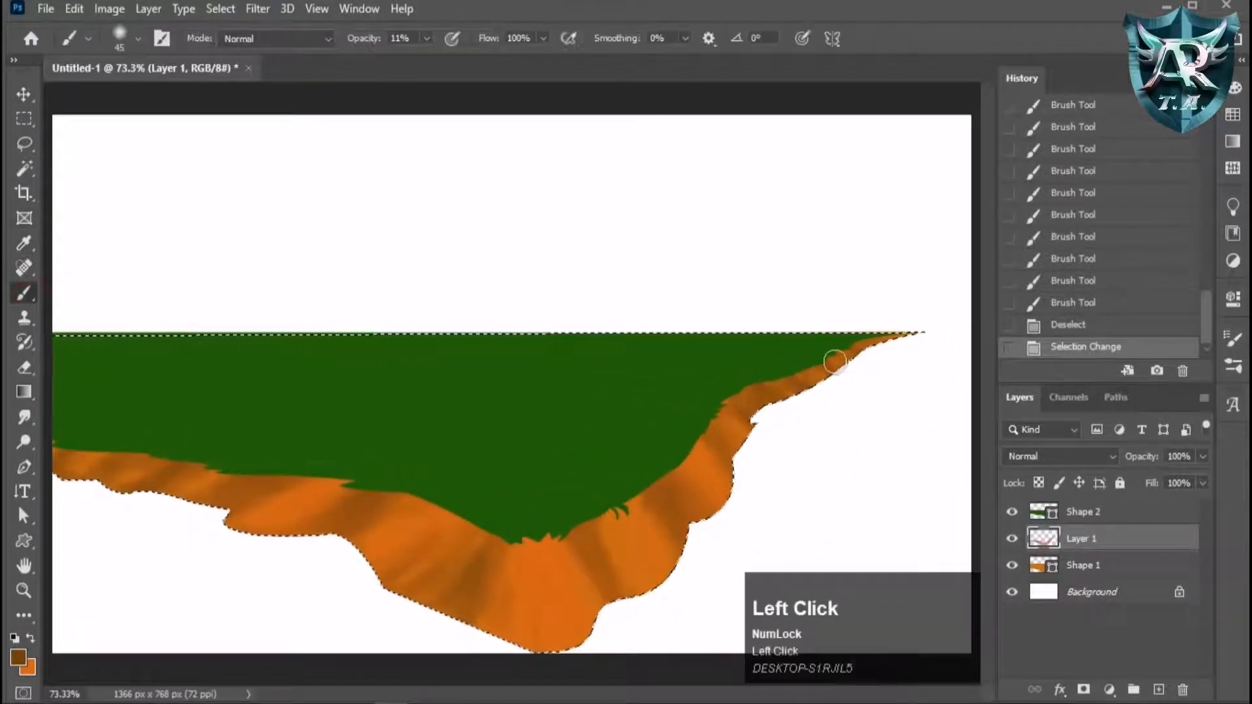
Reduce the brush size to 25 and dab dark brown shading beneath the grass edge at the cliff's thin right tip.
key("bracketleft")
key("bracketleft")
key("bracketleft")
key("bracketleft")
left_click(888, 336)
left_click(876, 338)
left_click(872, 340)
left_click(865, 341)
left_click(858, 341)
left_click(850, 339)
left_click(819, 364)
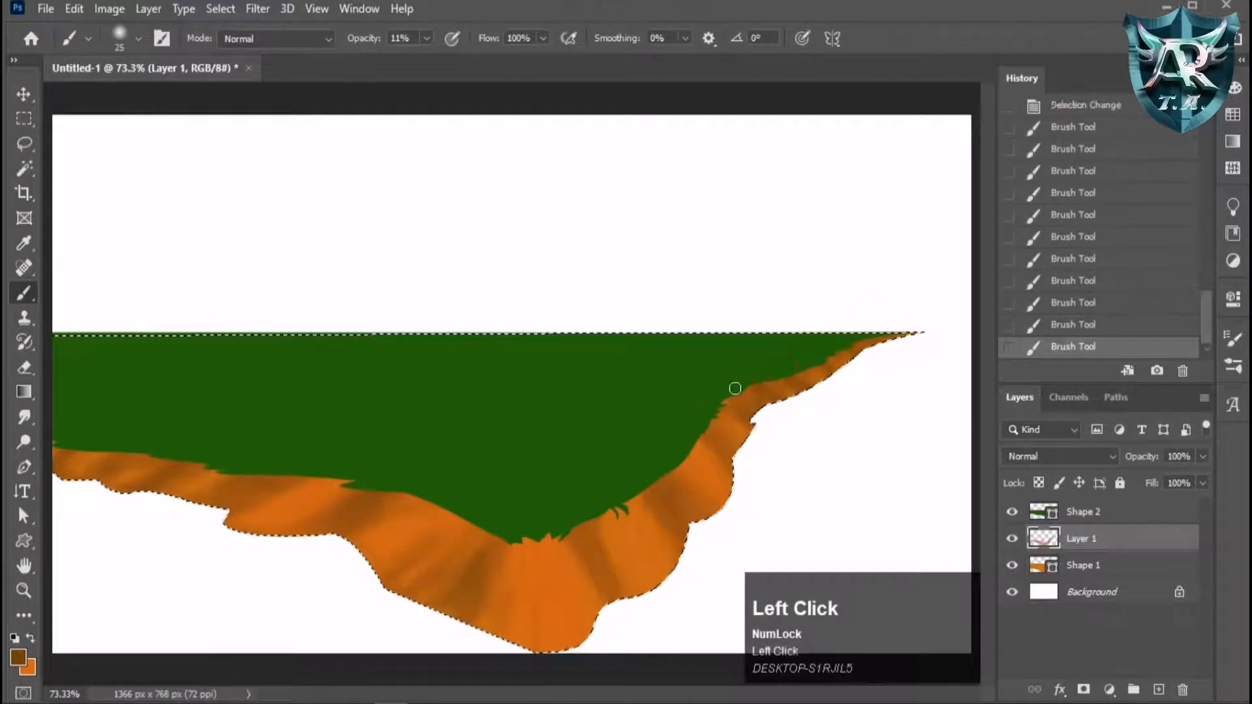
left_click(793, 377)
Continue the dark brown shading beneath the grass edge from the upper right bulges across to the cliff's left end.
scroll(795, 398, "up", 7)
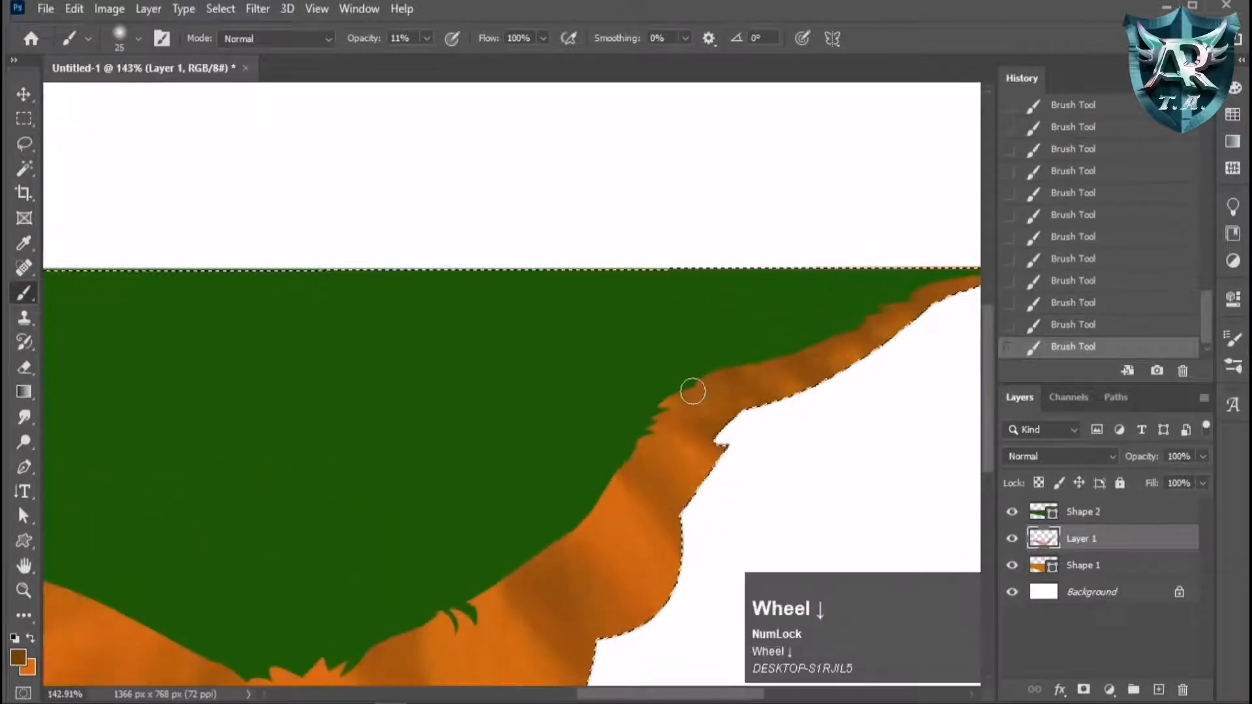
left_click(679, 386)
left_click(611, 482)
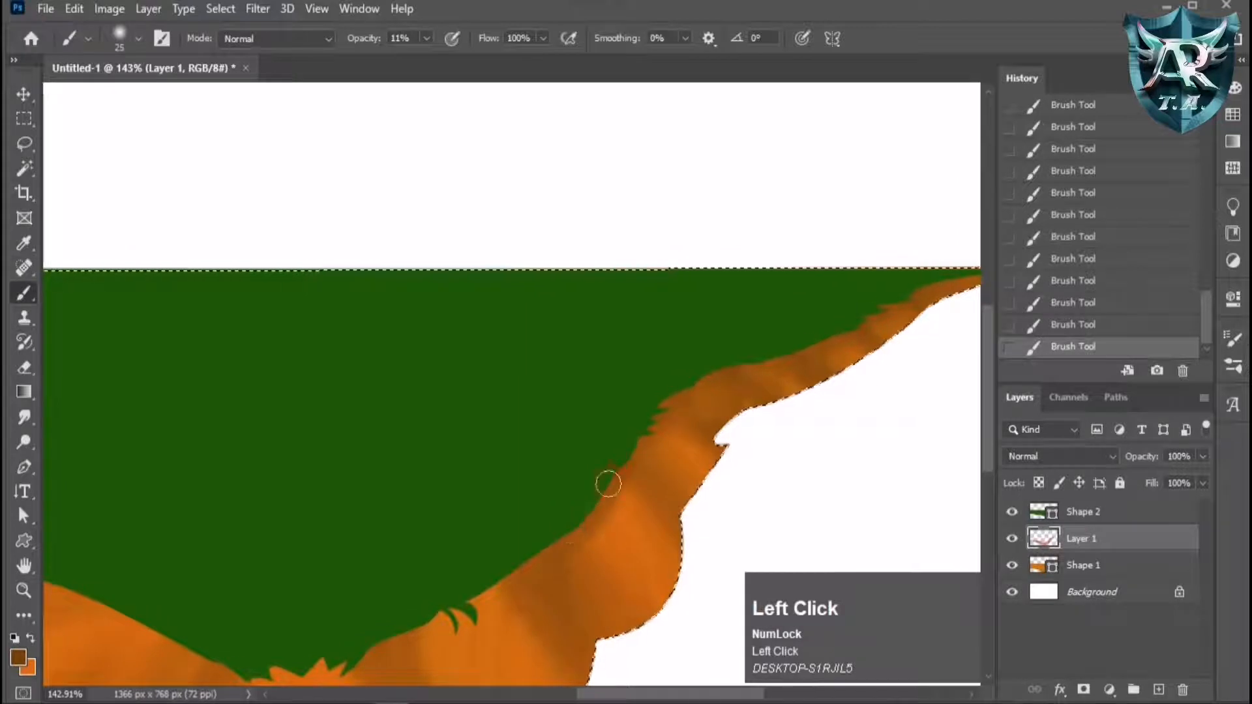
left_click(507, 564)
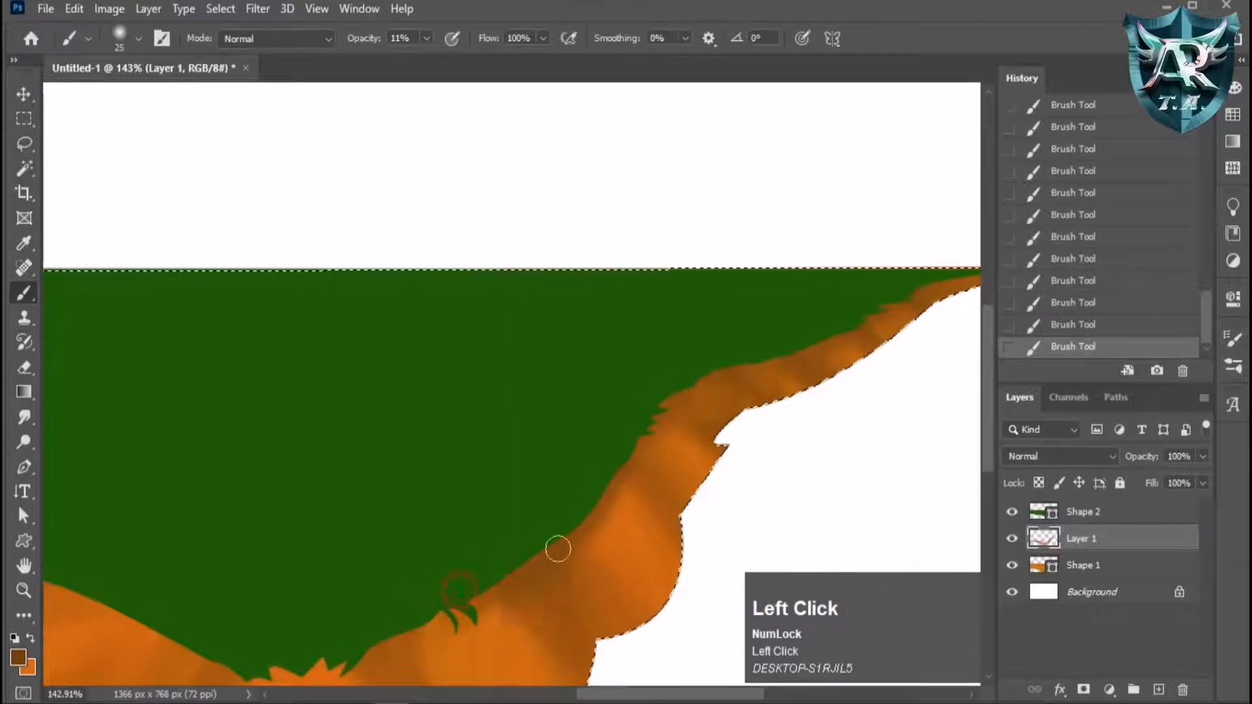
scroll(247, 650, "down", 2)
mouse_move(323, 653)
left_mouse_down()
mouse_move(278, 657)
mouse_move(133, 595)
left_mouse_up()
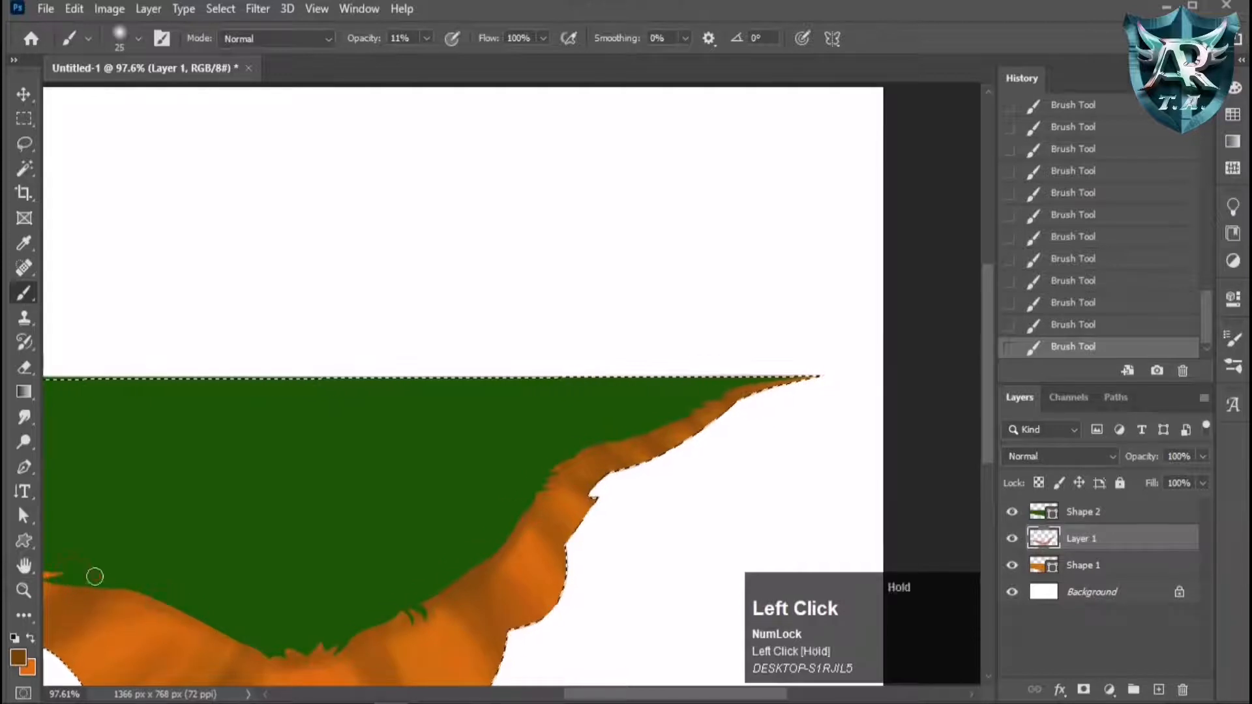
scroll(164, 464, "down", 1)
mouse_move(72, 445)
left_mouse_down()
mouse_move(226, 478)
mouse_move(185, 471)
mouse_move(366, 475)
left_mouse_up()
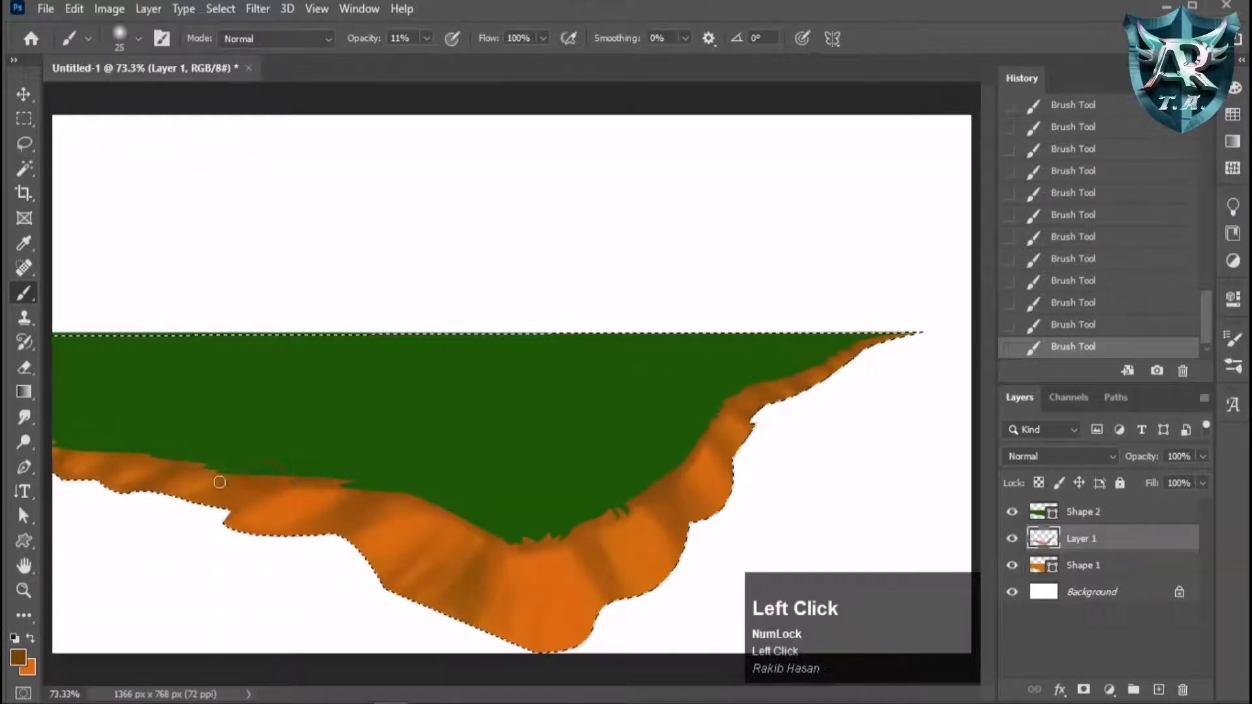
Paint faint dark brown strokes down through the bright orange area at the cliff's lowest part.
scroll(471, 440, "down", 3)
left_click_drag(552, 499, 535, 545)
scroll(515, 501, "down", 1)
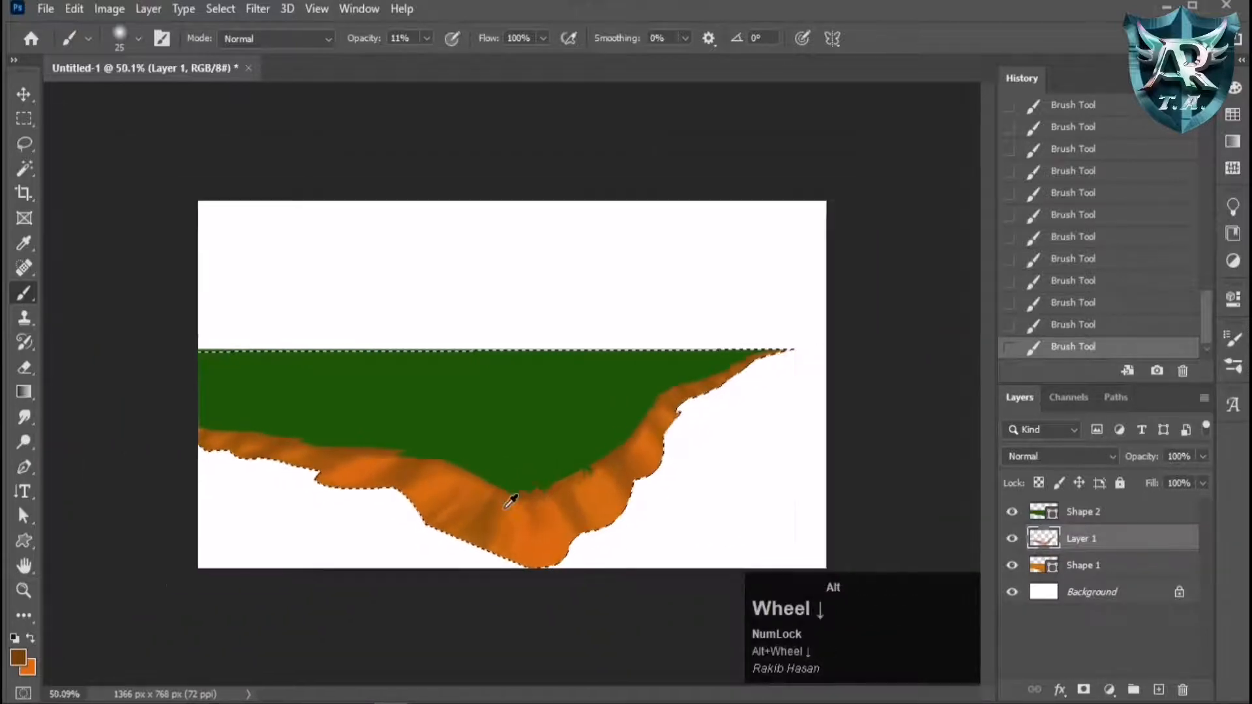
scroll(512, 499, "up", 1)
Select the green grass layer, Shape 2, load its outline as a selection, and activate the Pen tool in Shape mode.
left_click(24, 94)
left_click(322, 372)
left_click(1044, 511, "ctrl")
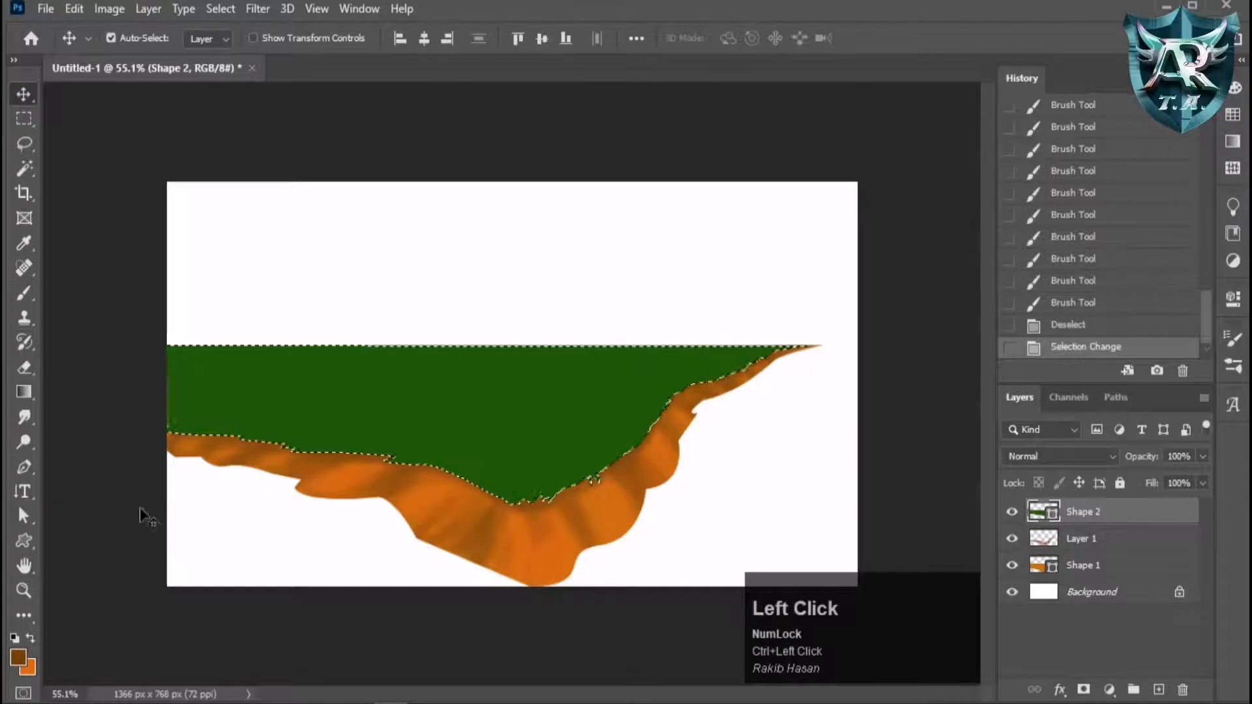
left_click(23, 467)
scroll(100, 440, "up", 1)
scroll(914, 424, "up", 2)
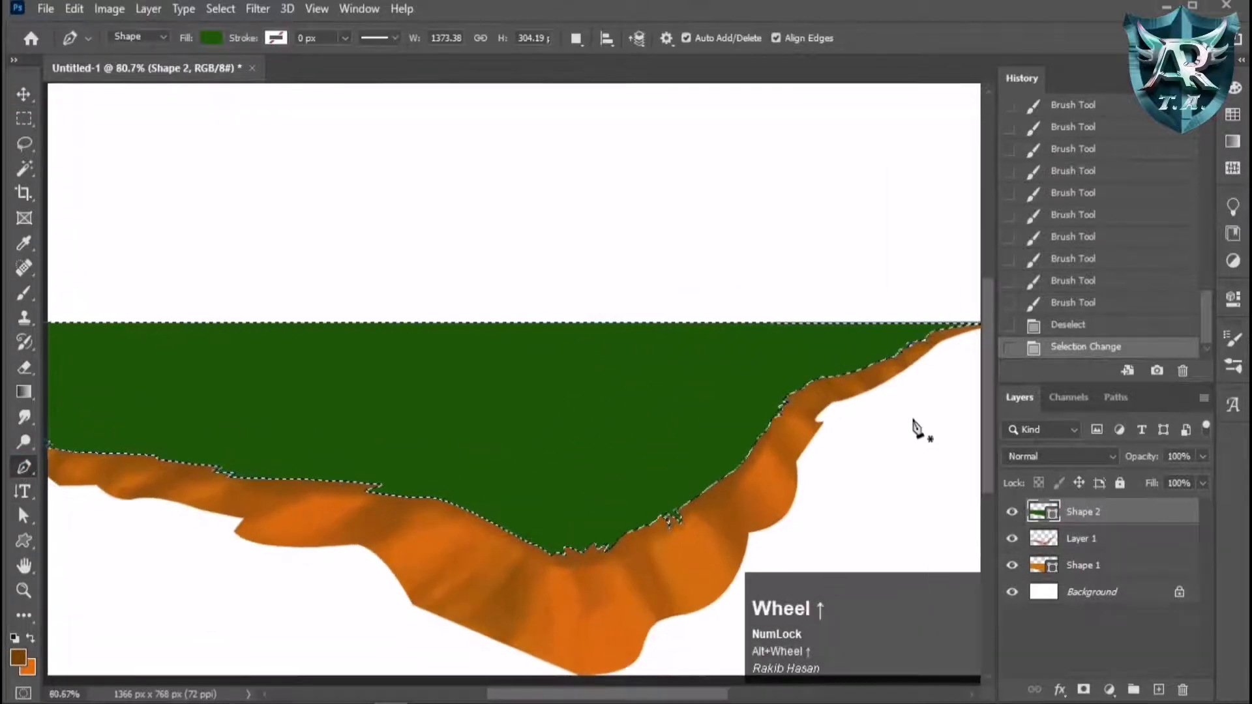
left_click(949, 302)
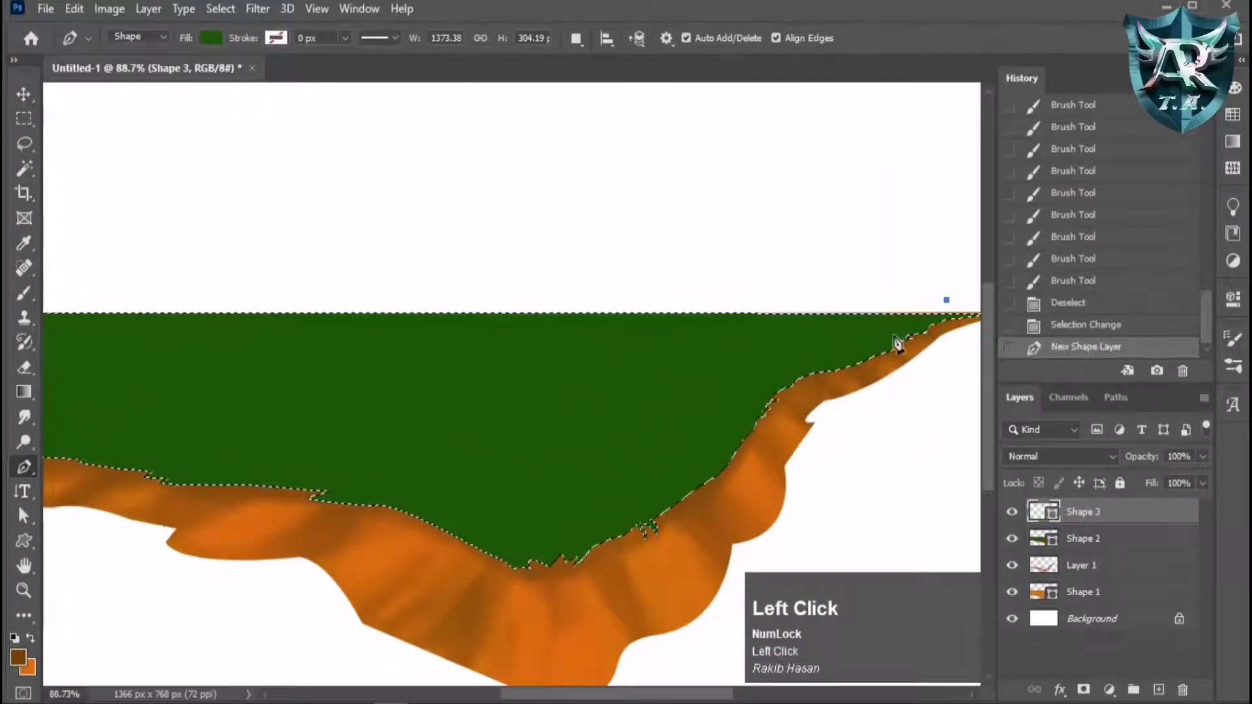
left_click_drag(926, 323, 858, 351)
key("ctrl+z")
scroll(965, 307, "up", 2)
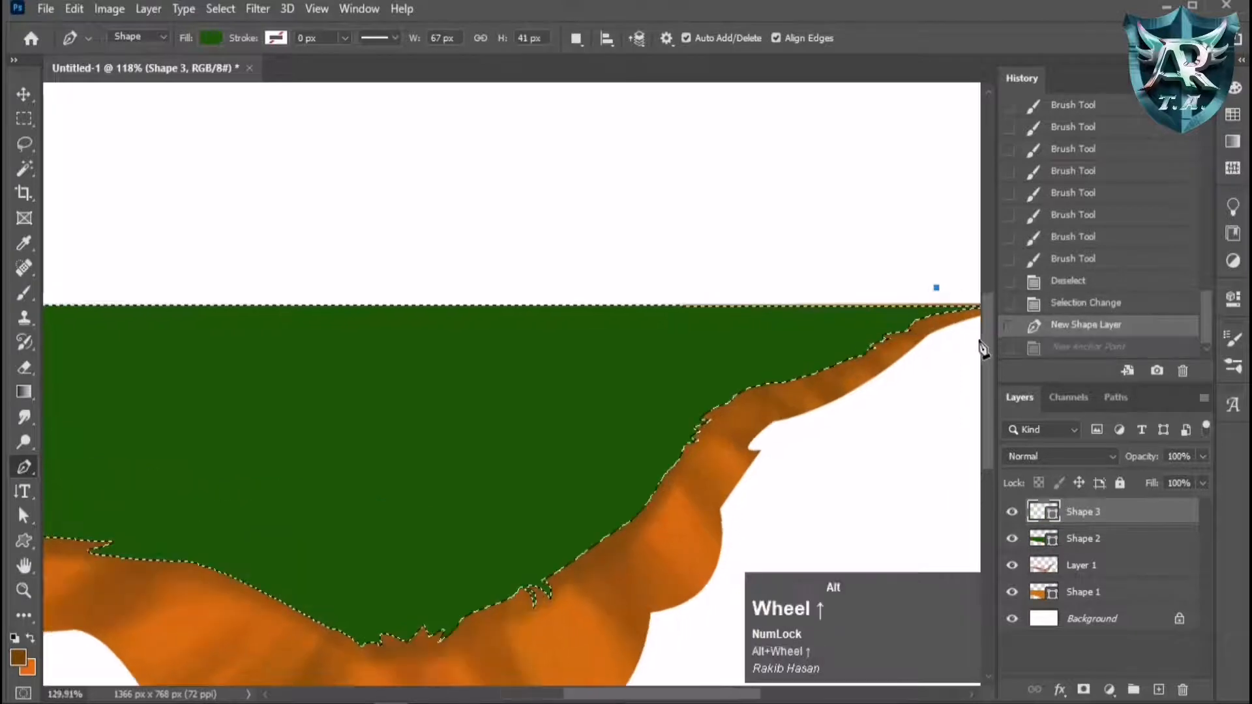
left_click(969, 304)
key("ctrl+z")
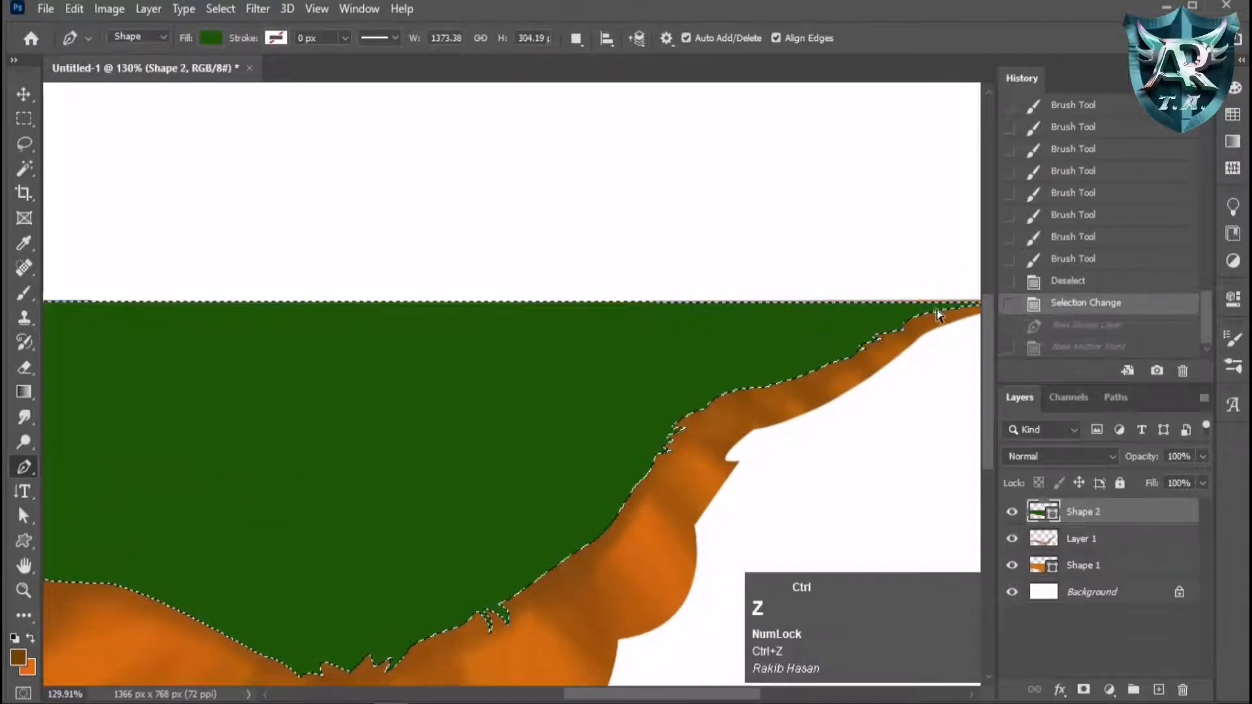
Start a new pen shape at the grass's thin right tip and trace it inside the lower edge to halfway down the right slope.
left_click(964, 302)
left_click(900, 312)
left_click(865, 335)
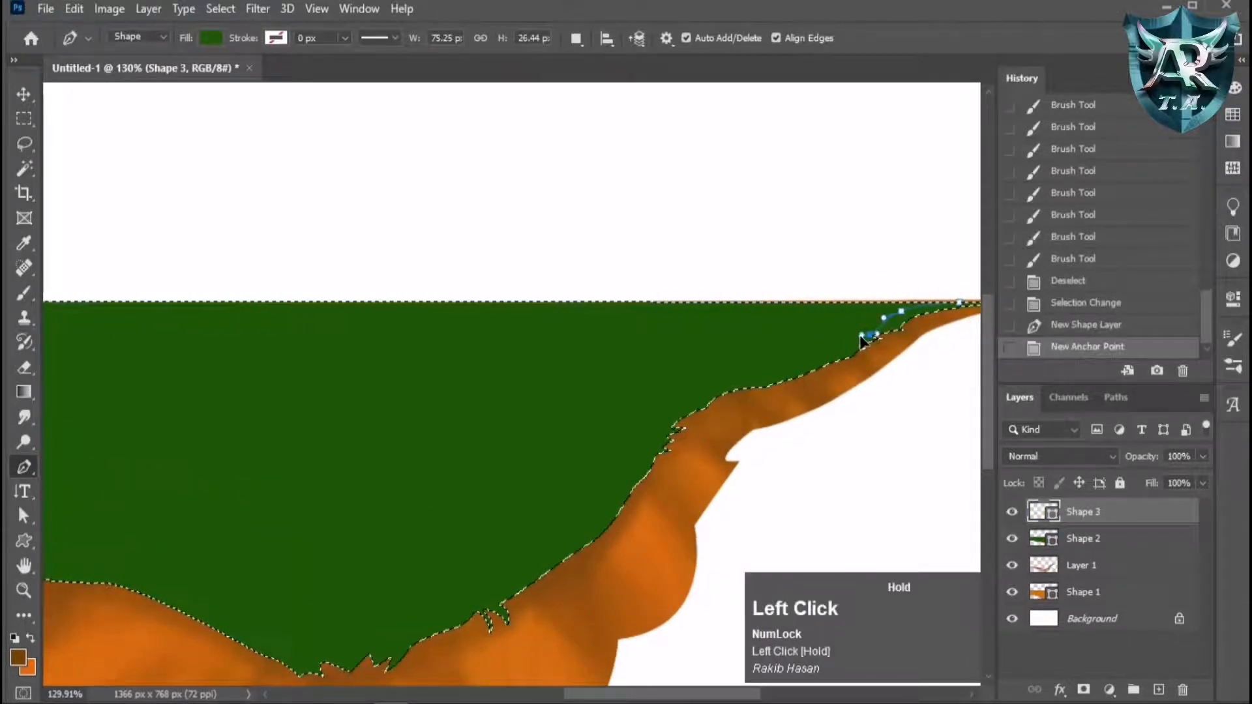
left_click(843, 347)
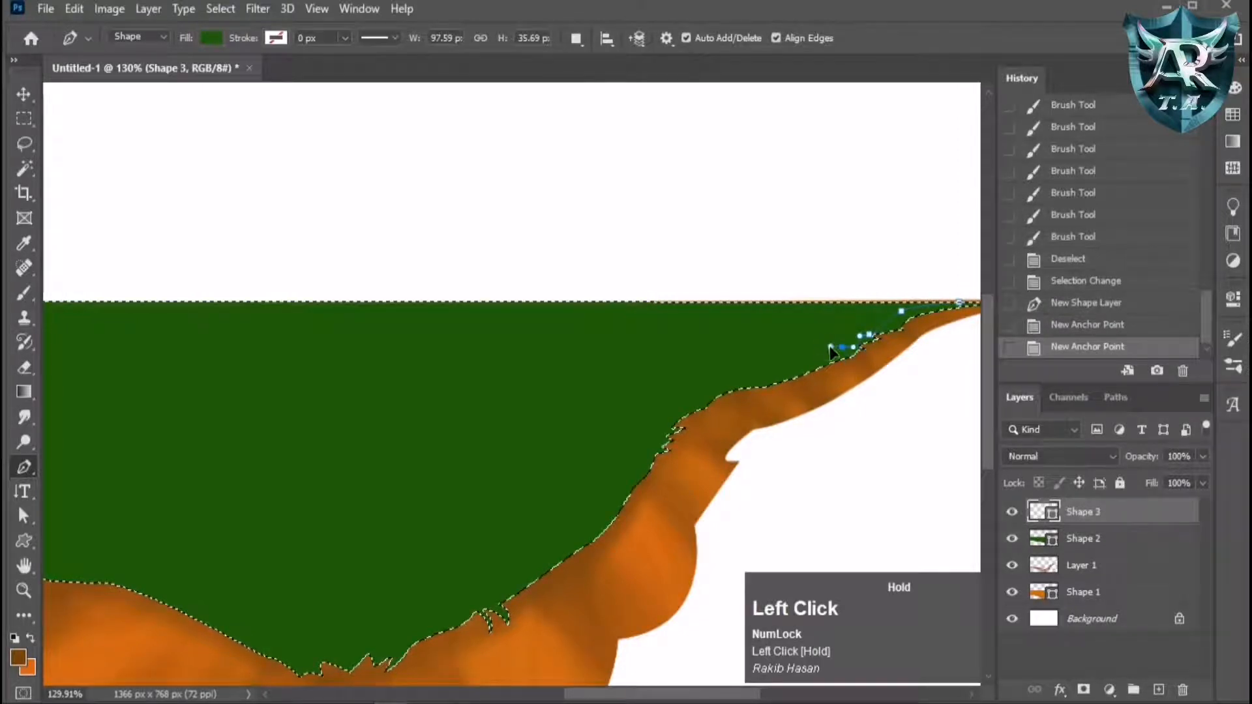
mouse_move(831, 352)
left_mouse_down()
mouse_move(699, 383)
mouse_move(581, 464)
left_mouse_up()
left_click(625, 432)
left_click(628, 448)
left_click(610, 470)
left_click(596, 467)
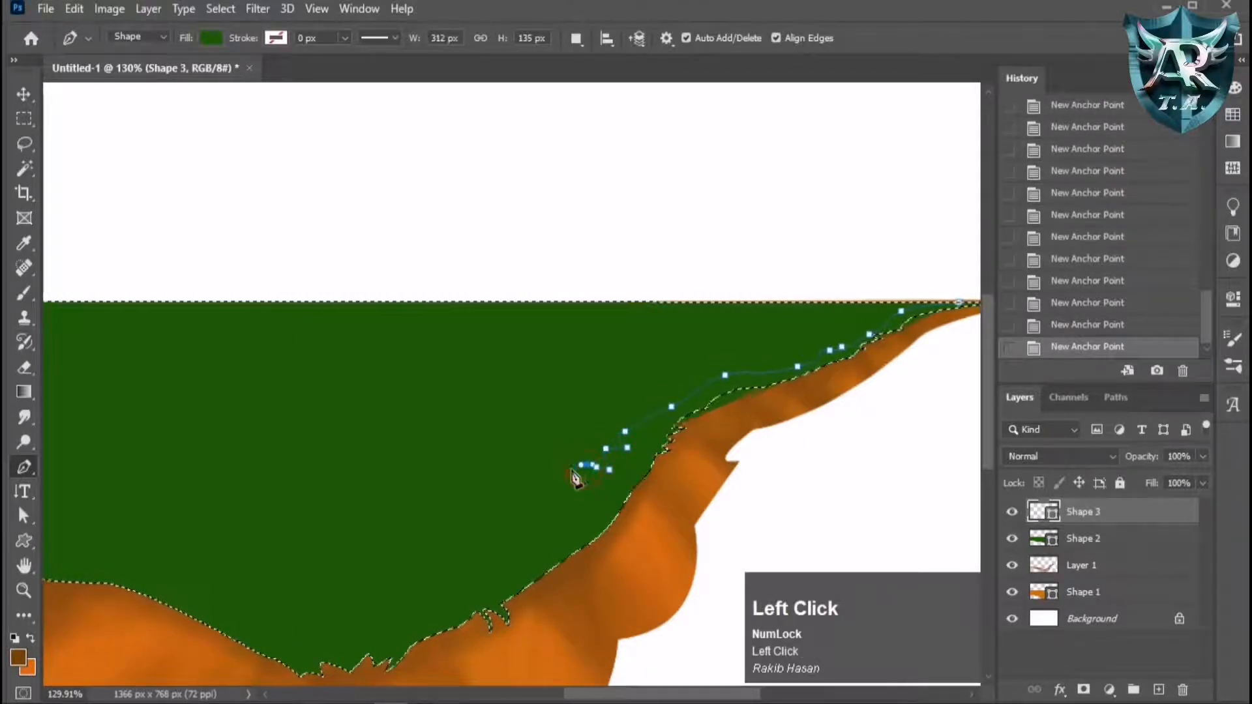
Add a cluster of closely spaced zigzag anchor points midway down the right slope to make the new shape's edge ragged.
left_click(572, 469)
left_click(590, 476)
left_click(577, 476)
left_click(570, 477)
left_click(559, 477)
left_click(551, 479)
left_click(538, 493)
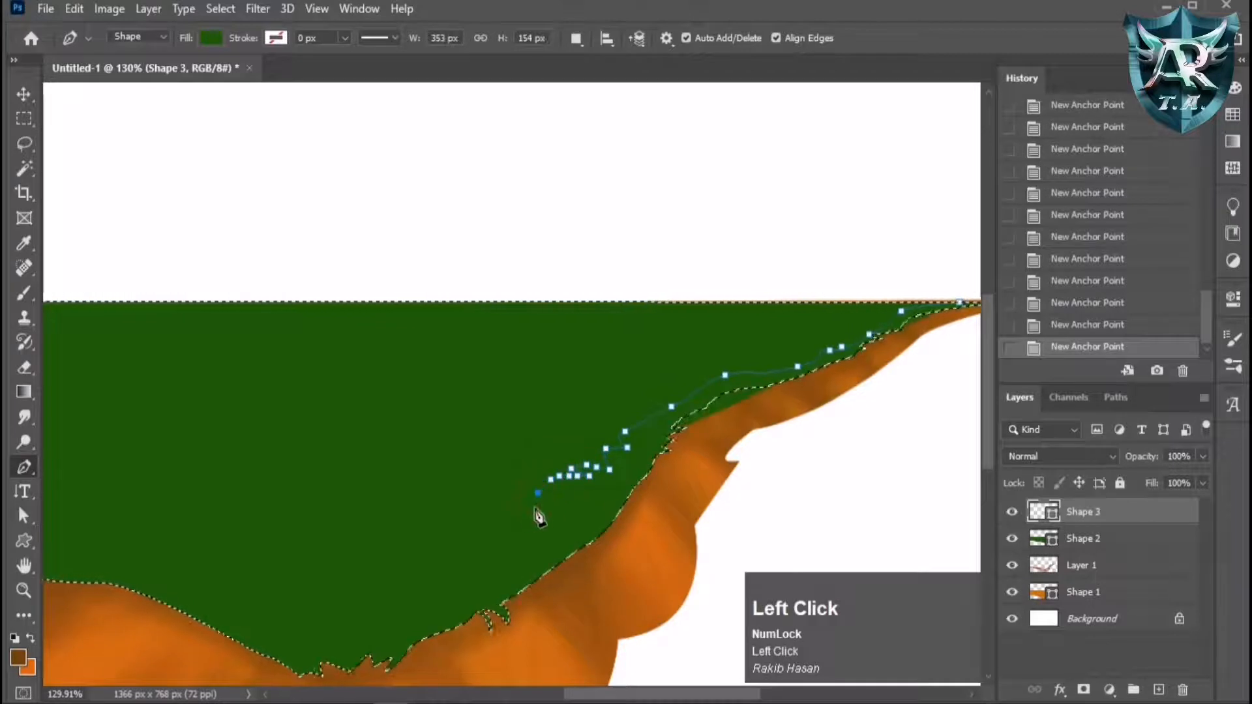
Continue the jagged outline down the lower half of the right slope, staying inside the dark green edge.
left_click(527, 512)
left_click(541, 517)
left_click(532, 526)
left_click(501, 534)
left_click(482, 550)
left_click(474, 567)
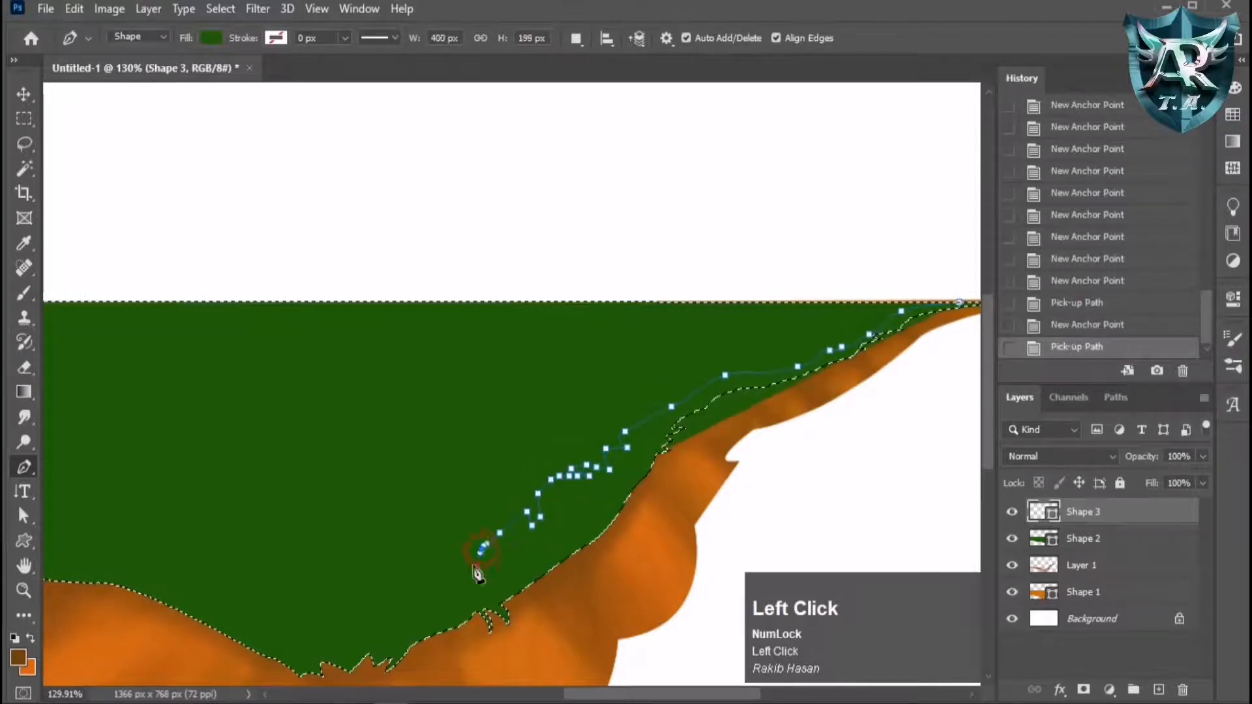
left_click(468, 576)
Undo the last misplaced anchor points and place new ones leading down toward the lowest part of the grass.
key("ctrl+z")
key("ctrl+z")
key("ctrl+z")
key("ctrl+z")
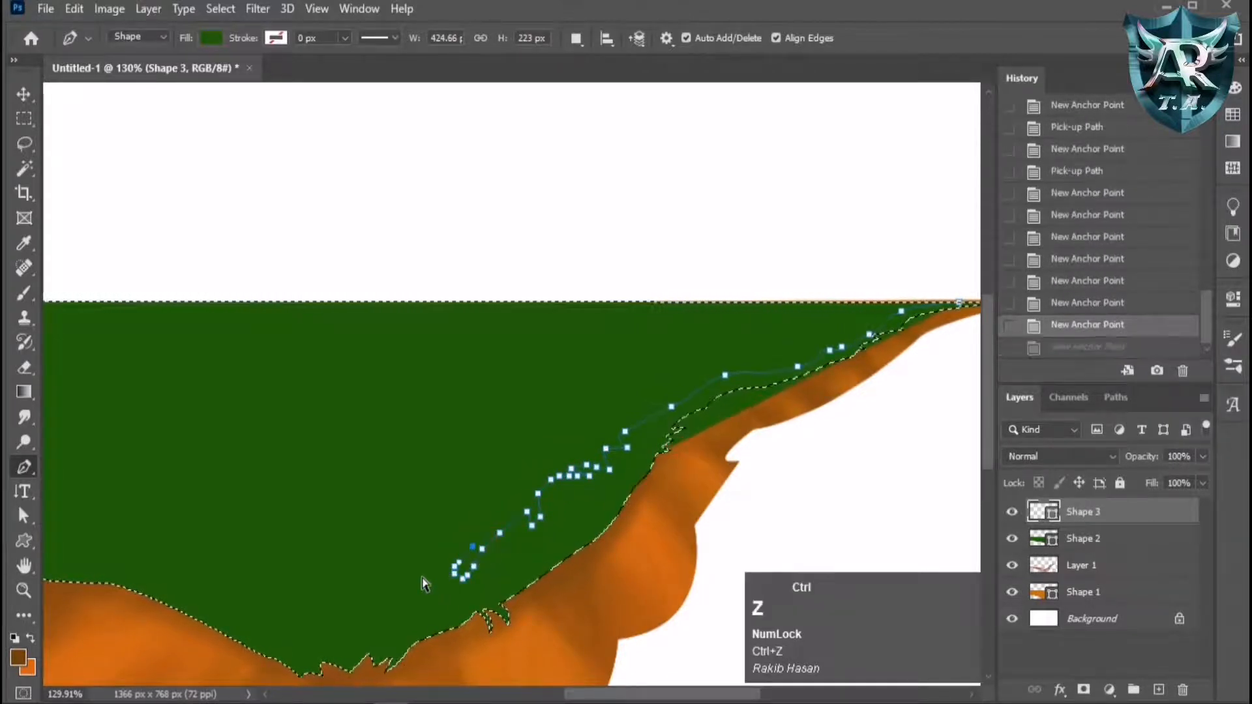
left_click(461, 554)
left_click(432, 581)
left_click(423, 591)
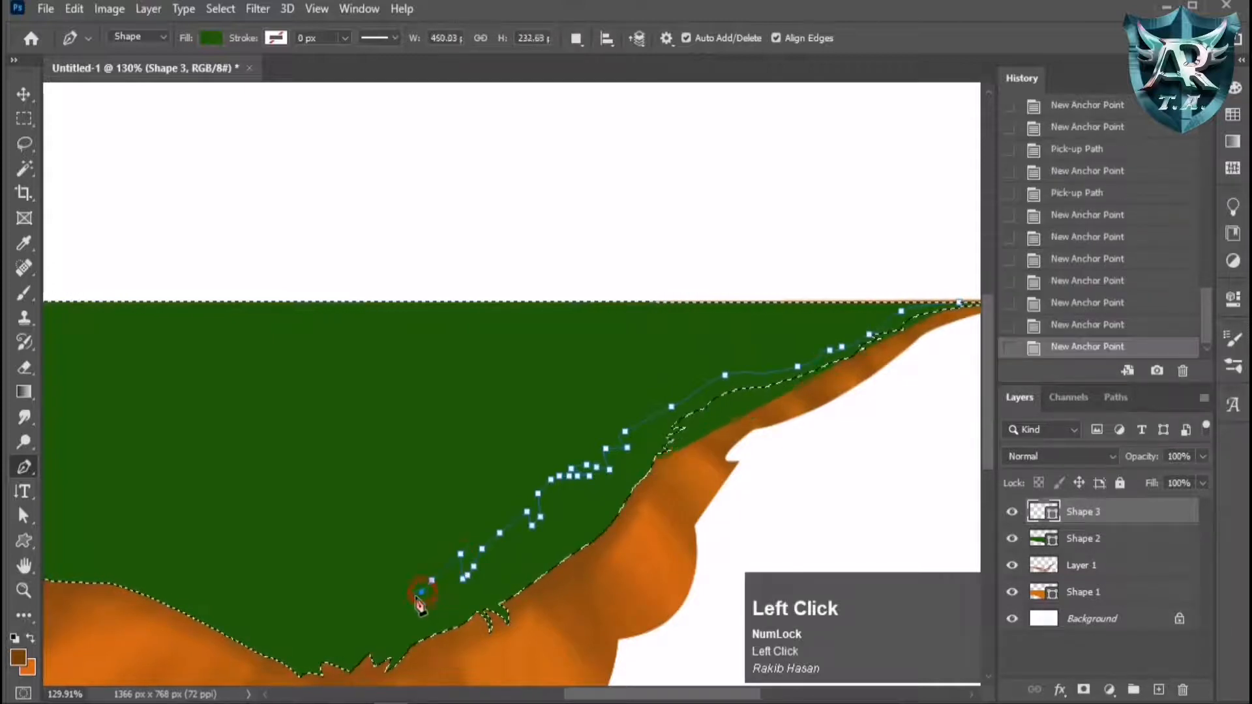
Extend the ragged outline across the lowest part of the grass and up its left side.
left_click(400, 609)
left_click(387, 609)
left_click(409, 586)
left_click(415, 573)
left_click(343, 626)
left_click(329, 625)
left_click(303, 626)
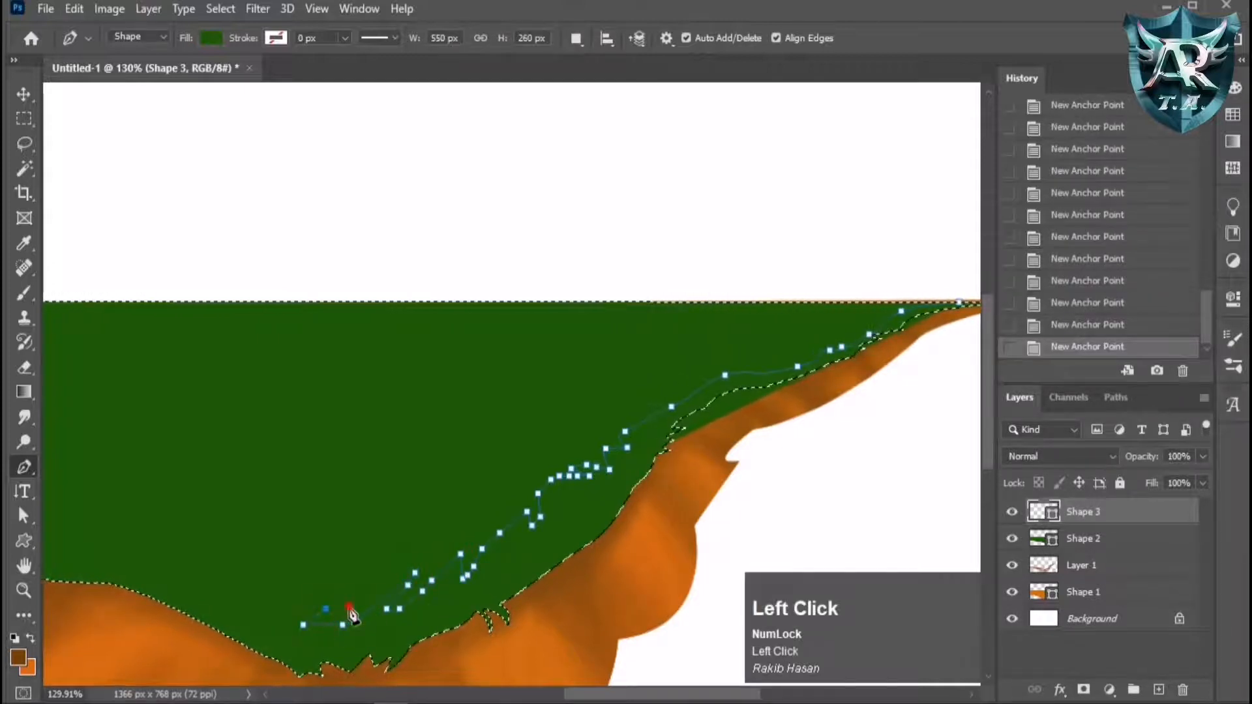
left_click(237, 607)
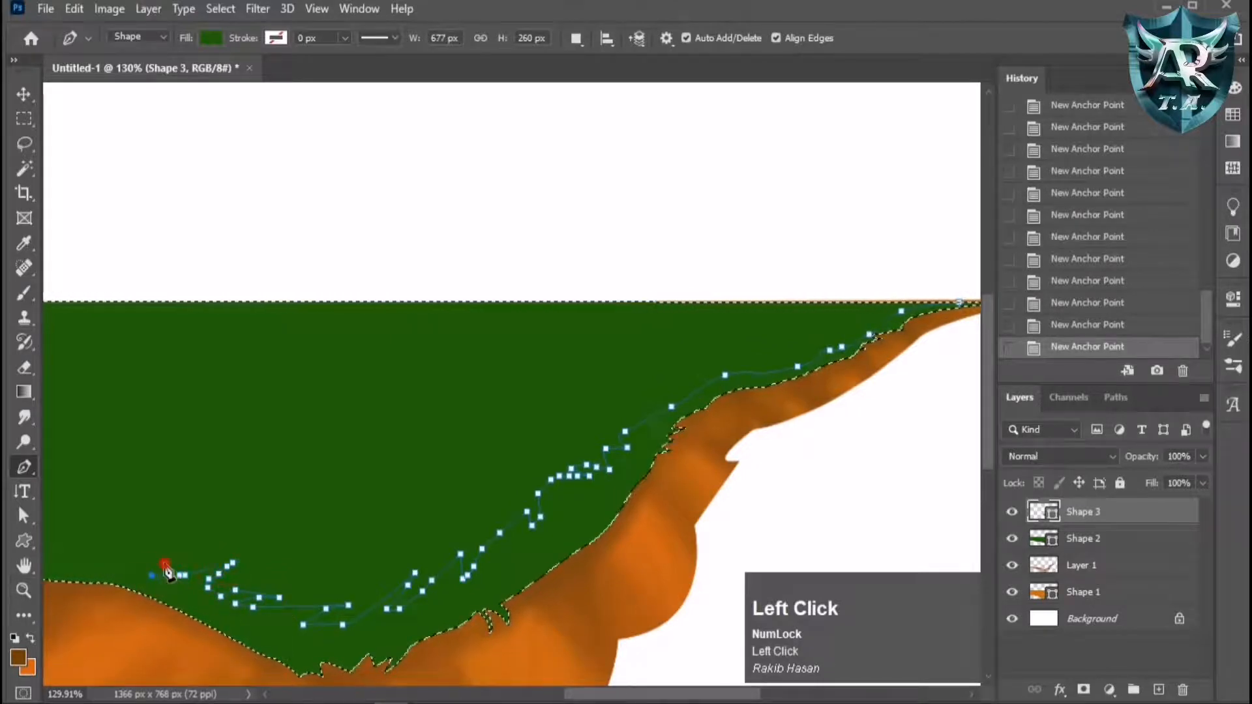
Continue the outline leftward just above the grass's lower edge, with small spikes along the left half.
scroll(215, 489, "down", 3)
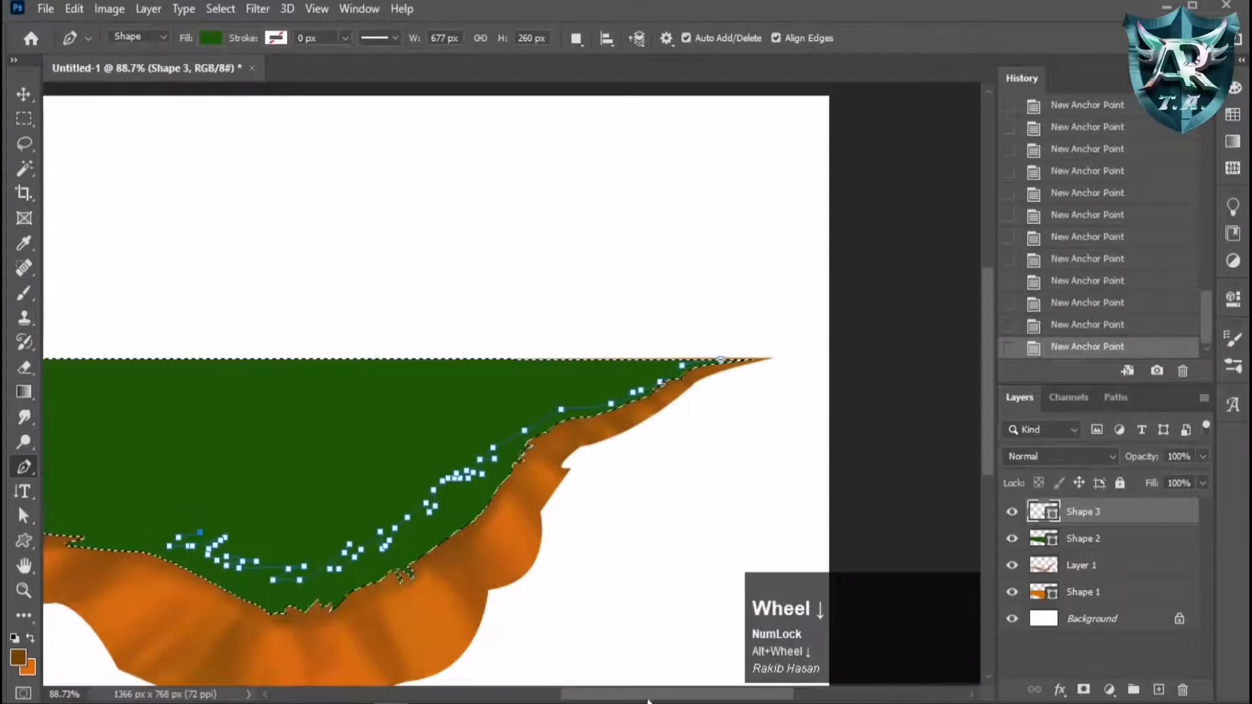
left_click_drag(158, 548, 493, 554)
left_click(502, 533)
left_click(480, 538)
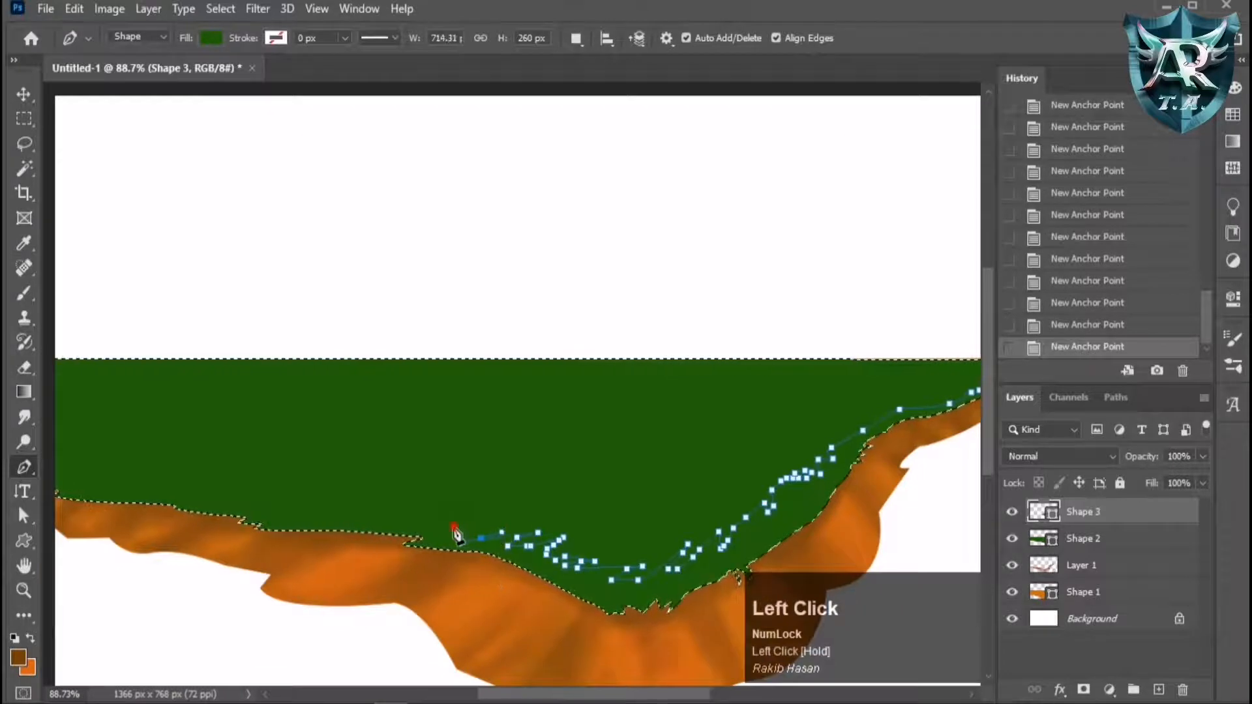
left_click(453, 526, "alt")
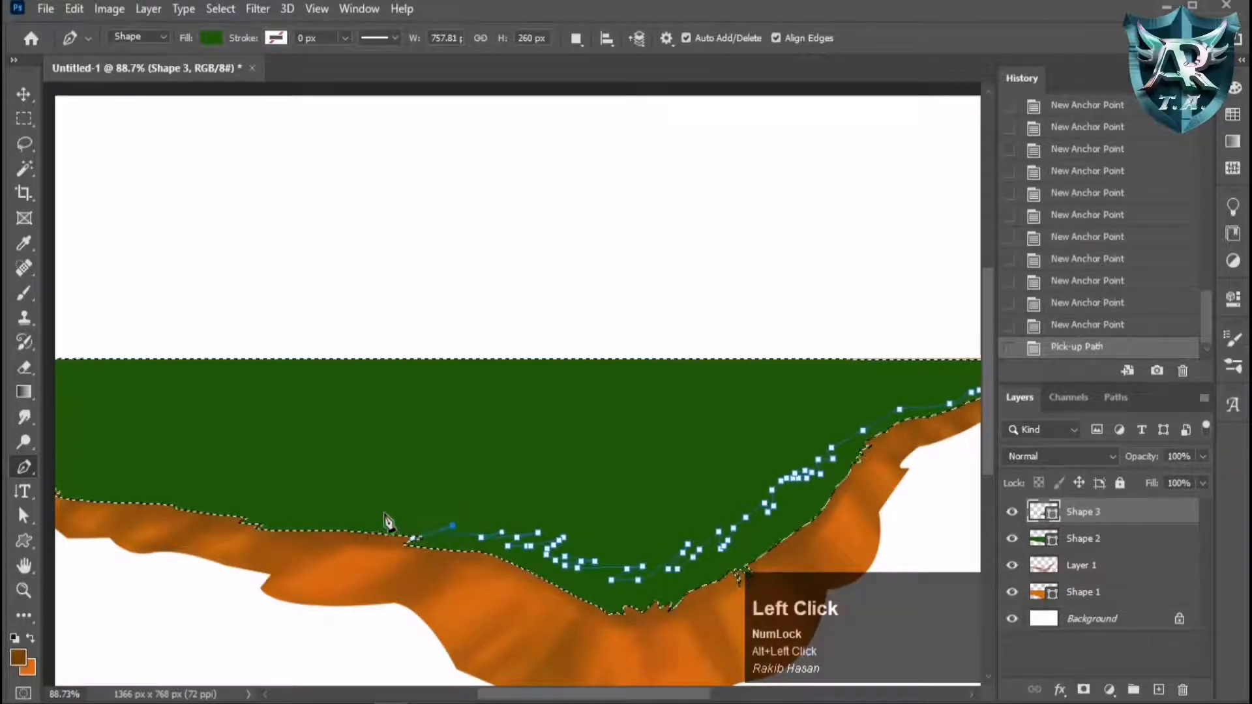
left_click(359, 515)
left_click(320, 514)
left_click(291, 523)
left_click(287, 507)
left_click(276, 504)
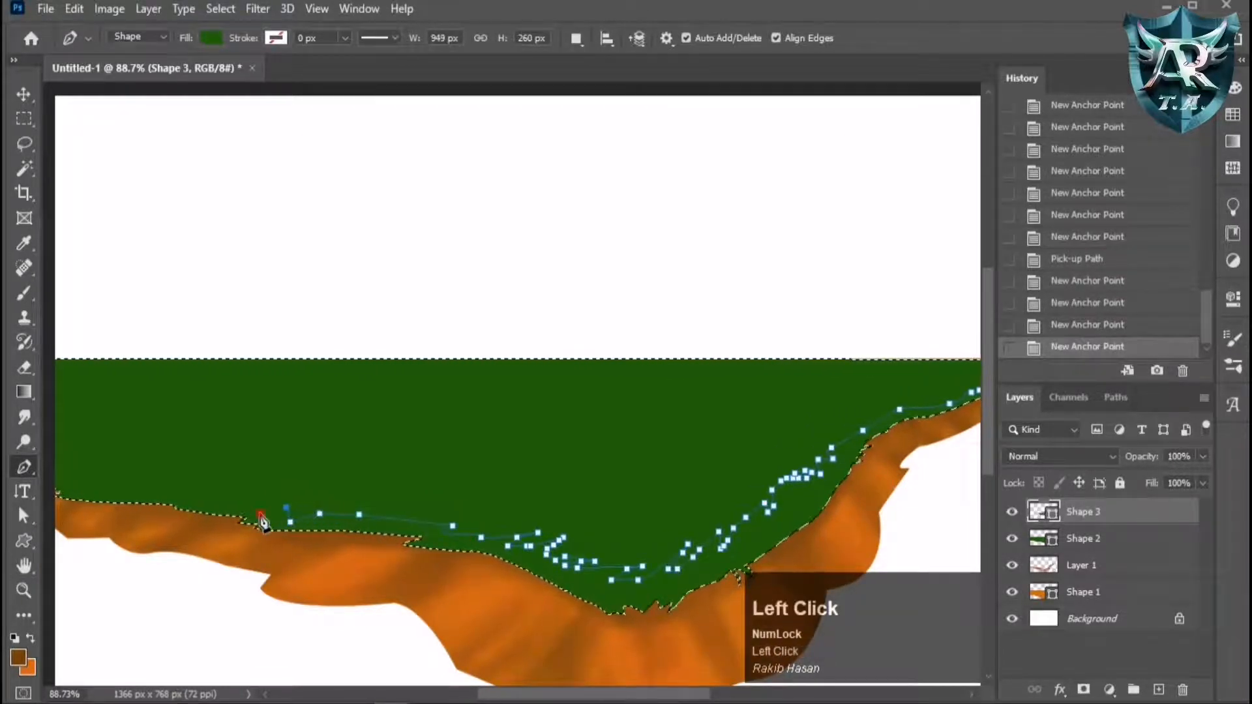
Trace the remaining outline in small uneven segments almost to the left end of the grass.
left_click(260, 514)
left_click(235, 507)
left_click(204, 497)
left_click(180, 497)
left_click(157, 489)
left_click(106, 491)
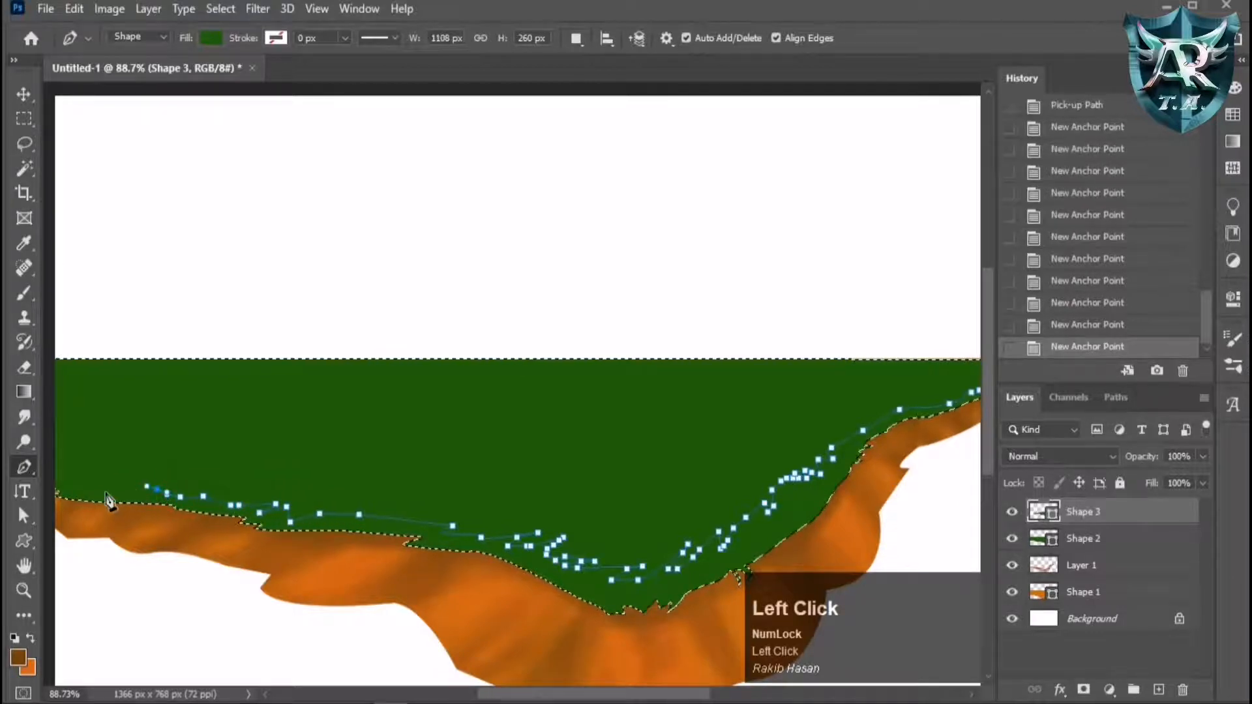
Run the outline up the canvas's left edge to the grass top and close it at the right tip, about 1240 by 260 px.
left_click(99, 486)
left_click(72, 470)
left_click(68, 470)
left_click(58, 443)
left_click(51, 397)
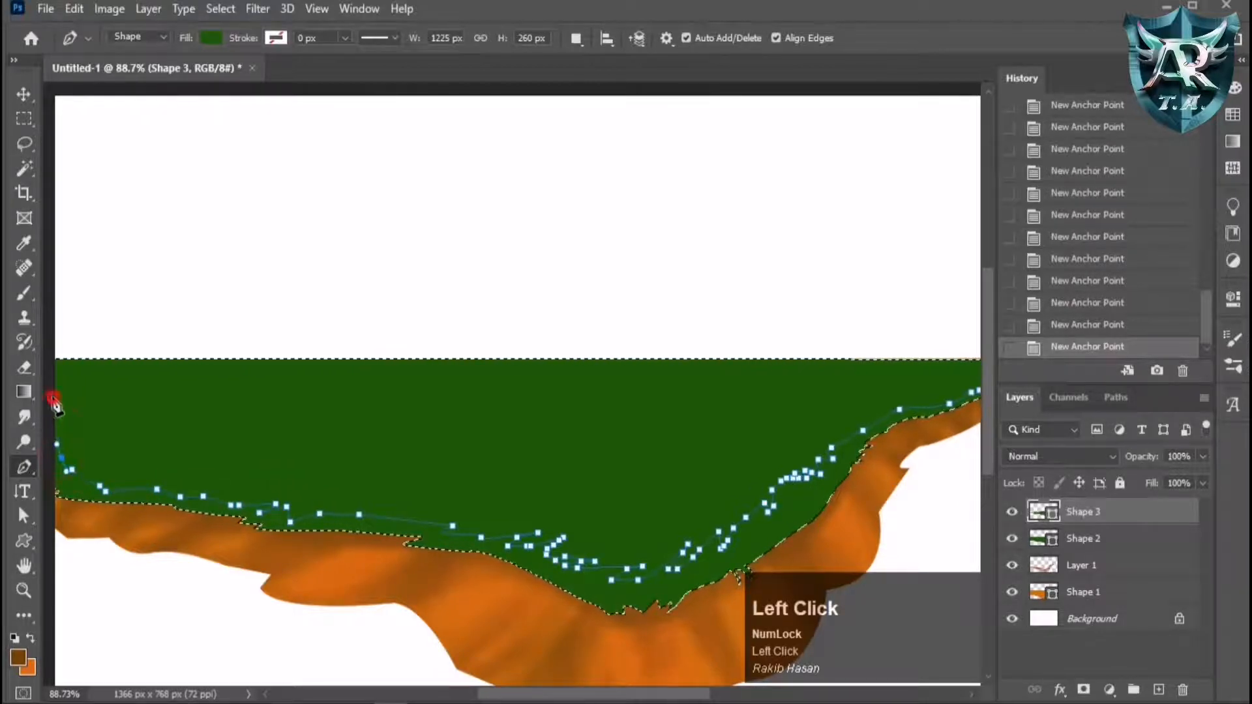
left_click(50, 360)
scroll(607, 488, "down", 1)
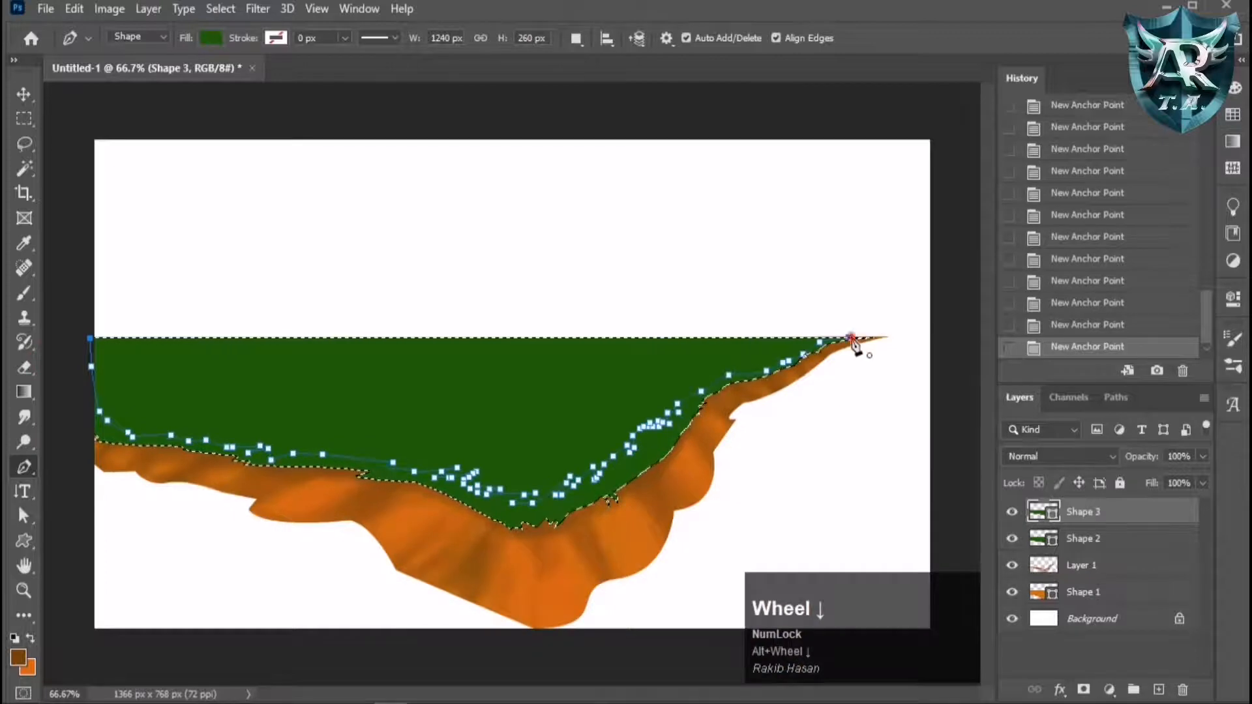
left_click(851, 338)
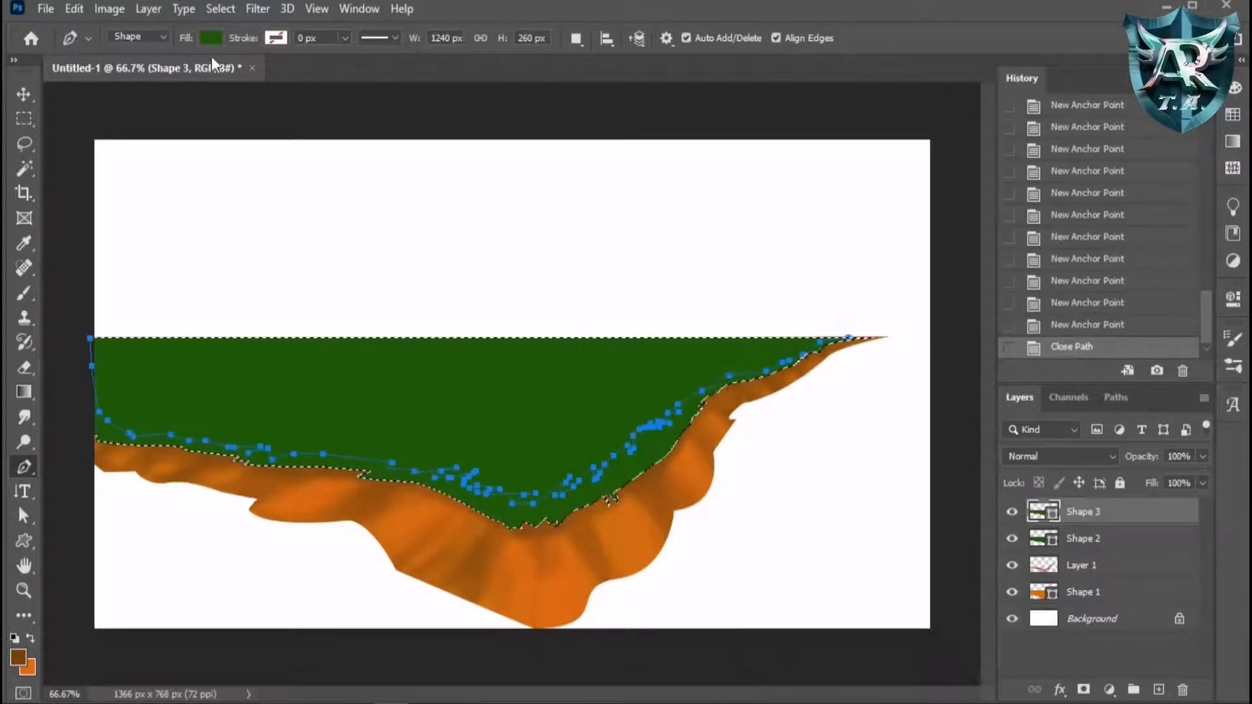
Fill the new grass shape, Shape 3, with a recently used medium green and clip it to Shape 2.
left_click(210, 38)
left_click(216, 139)
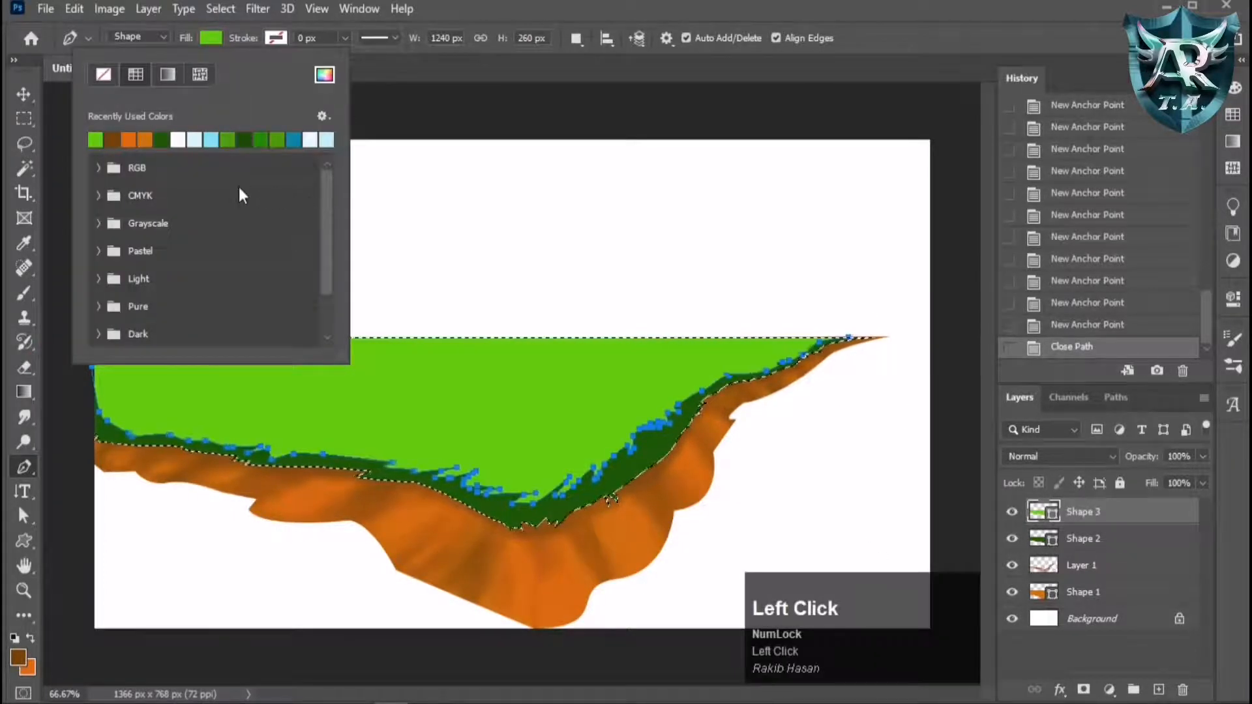
left_click(278, 138)
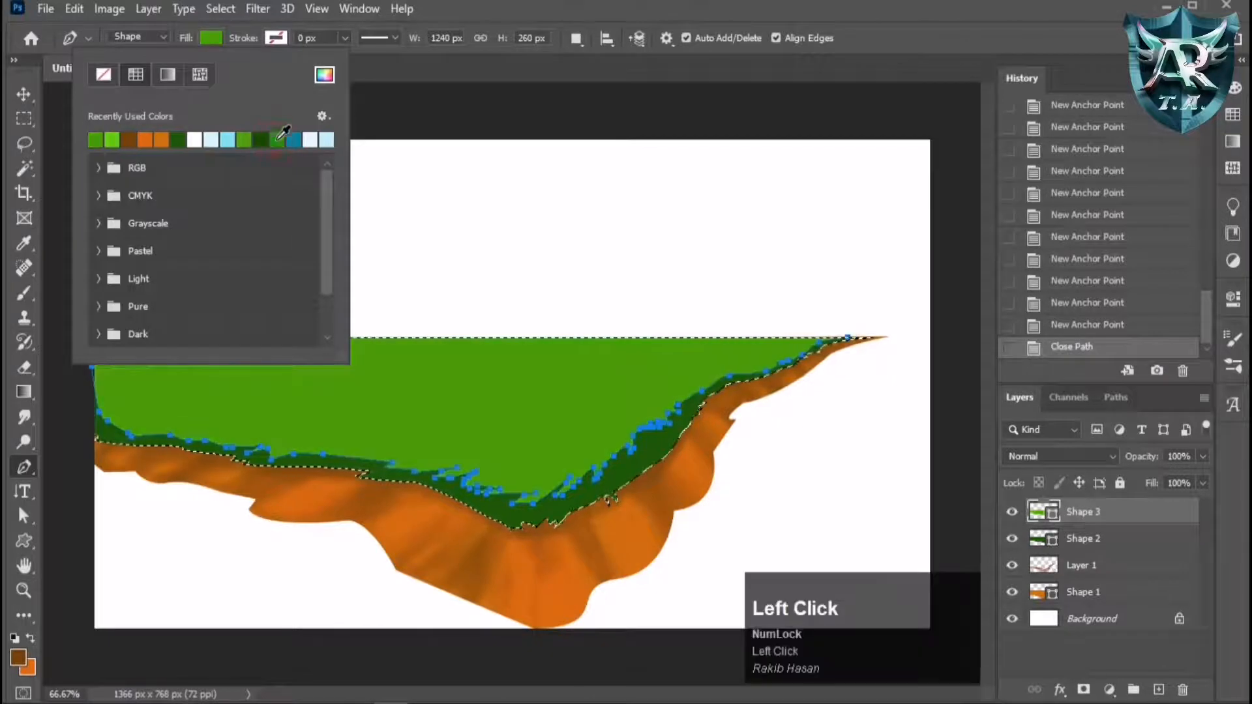
left_click(30, 95)
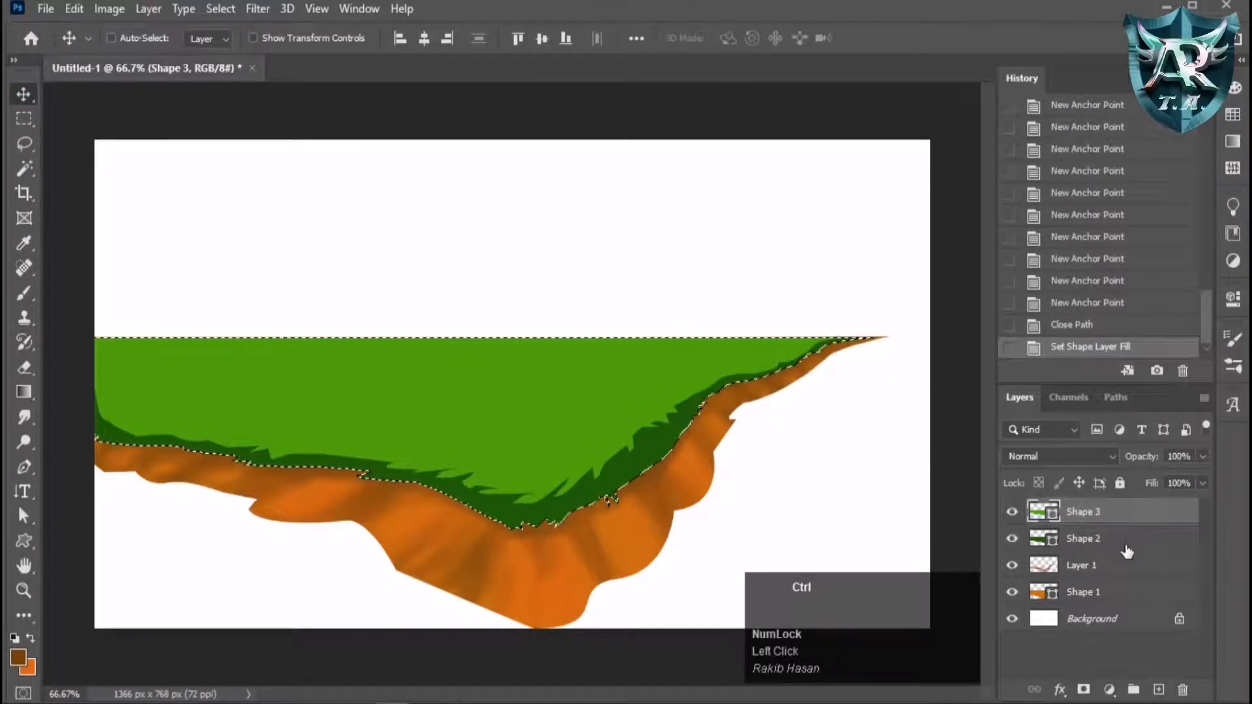
key("ctrl+alt+g")
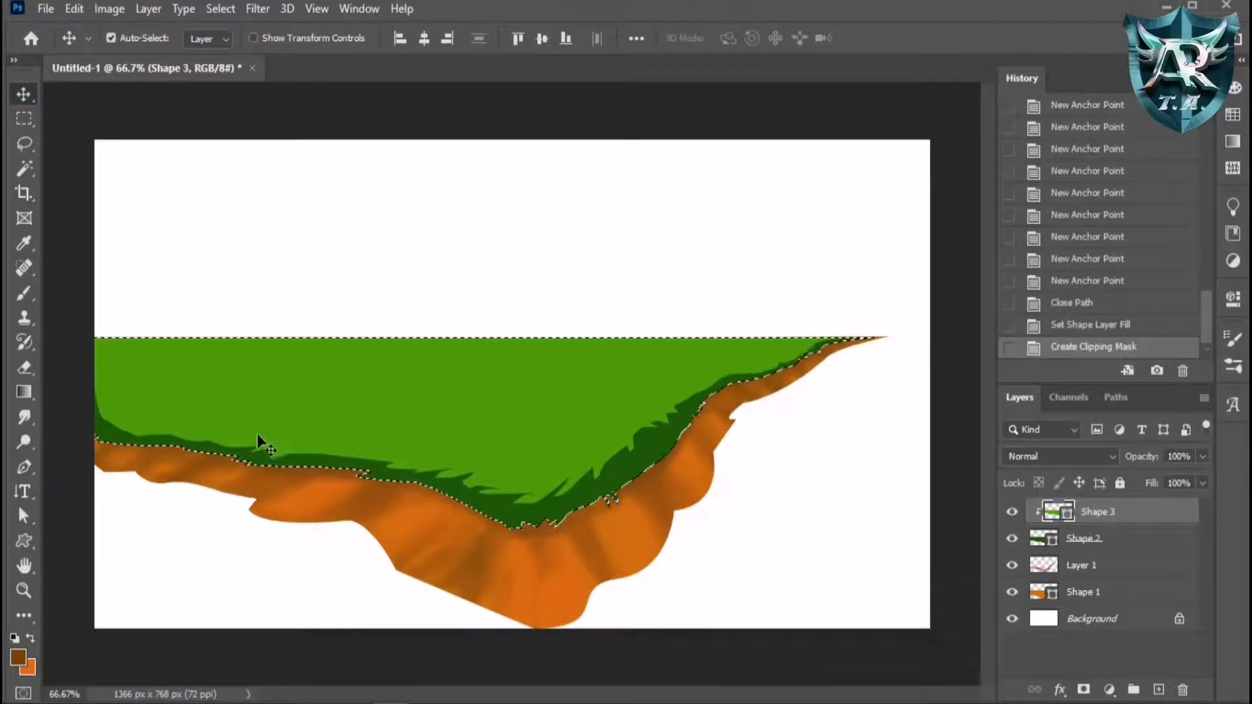
Lower the opacity of the clipped medium green layer, Shape 3, to 30%.
scroll(350, 489, "down", 1)
left_click(480, 403)
left_click(1179, 457)
key("Down")
key("Down")
key("Down")
key("Down")
key("Down")
key("Down")
key("Down")
key("Down")
key("Down")
key("Down")
key("Down")
key("Down")
key("Down")
key("Down")
key("Down")
key("Down")
key("Down")
key("Down")
key("Down")
key("Down")
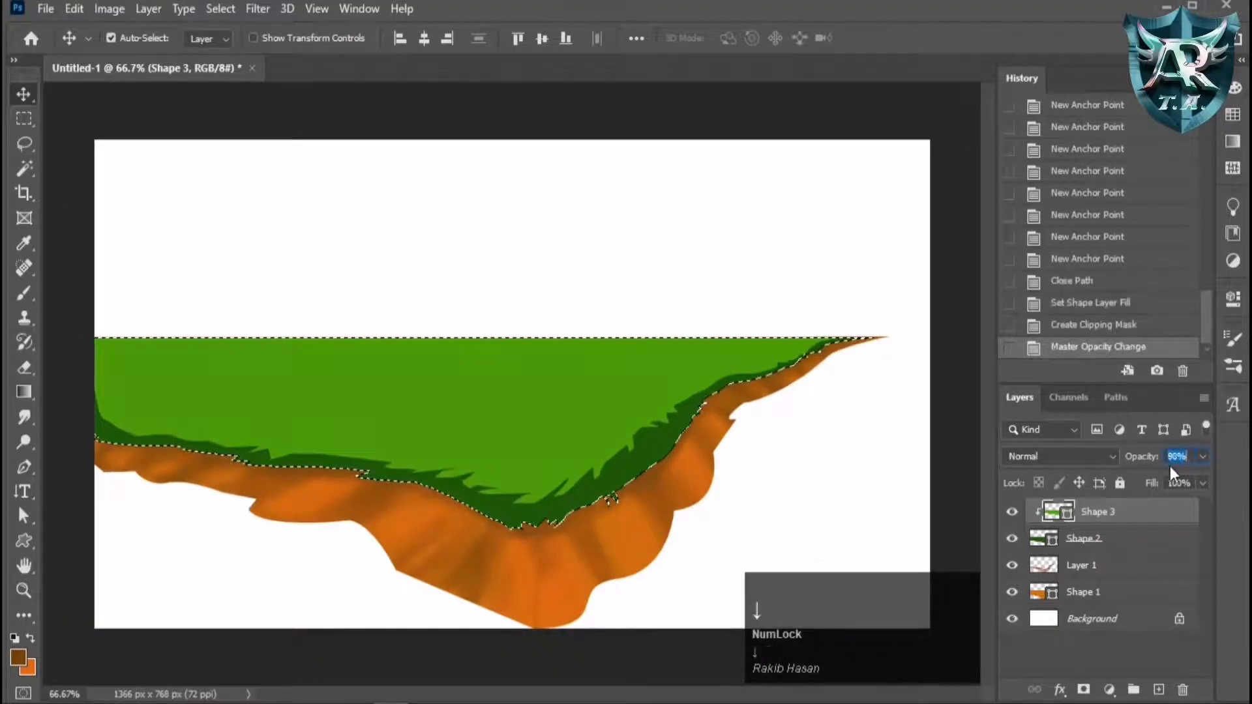
key("Down")
key("Down")
key("Down")
key("Down")
key("Down")
key("Down")
key("Down")
key("Down")
key("Down")
key("Down")
key("Down")
key("Down")
key("Down")
key("Down")
key("Down")
key("Down")
key("Down")
key("Down")
key("Down")
key("Down")
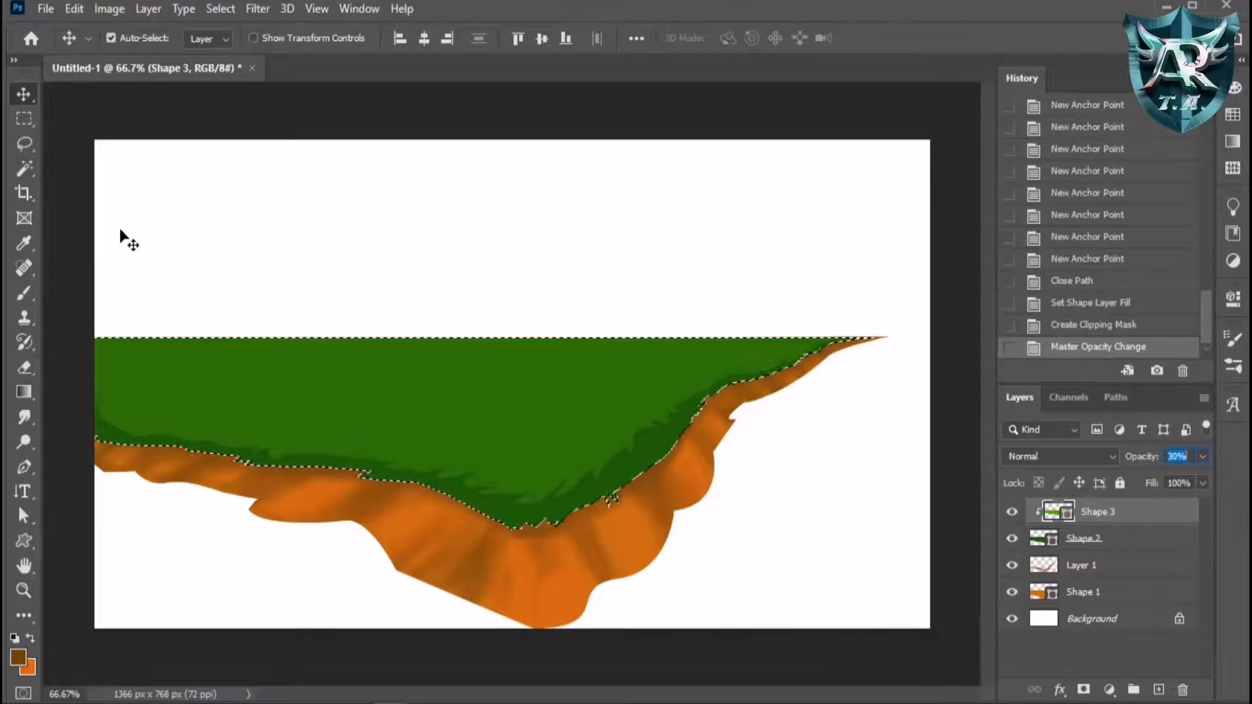
key("p")
left_click(143, 384)
left_click(186, 392)
left_click(226, 402)
key("ctrl+z")
key("ctrl+z")
key("ctrl+z")
key("ctrl+z")
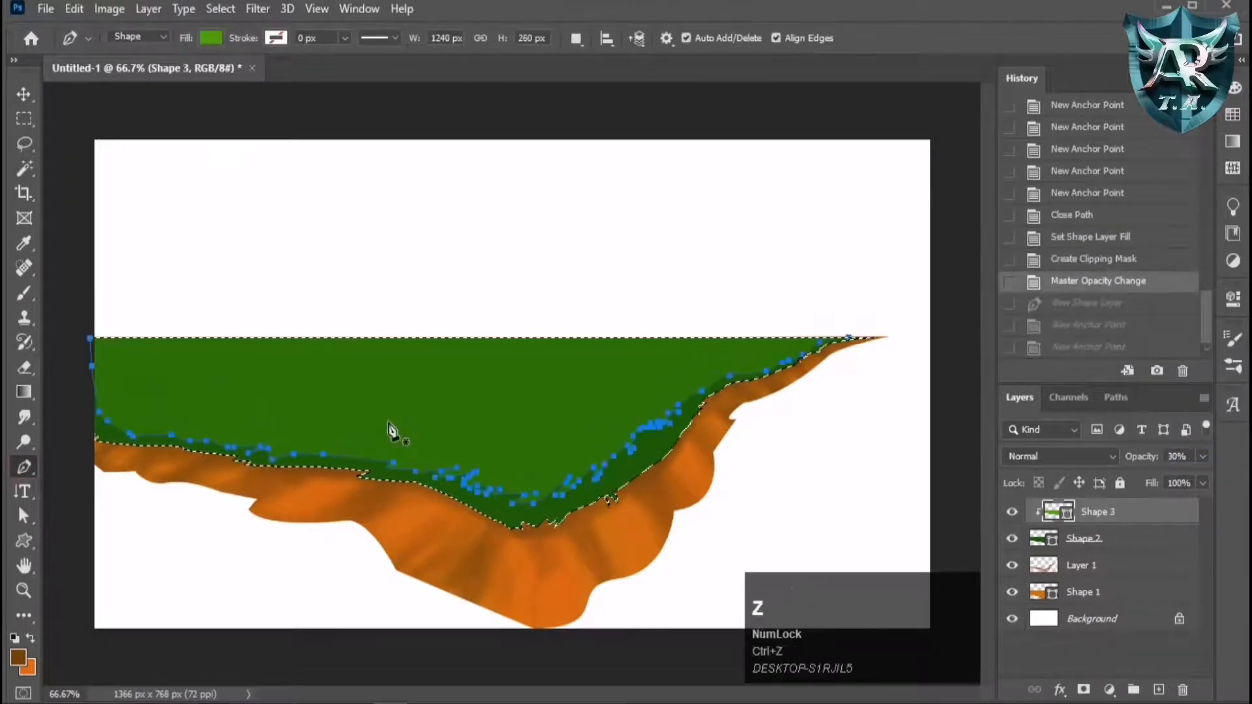
Begin a new pen shape in the middle of the grass, outlining its pointed lower dip and the arm tapering to the right.
left_click(408, 416)
left_click(432, 421)
left_click(477, 442)
left_click(521, 420)
left_click(563, 415)
left_click(591, 396)
left_click(625, 390)
left_click(575, 400)
left_click(512, 409)
left_click(433, 403)
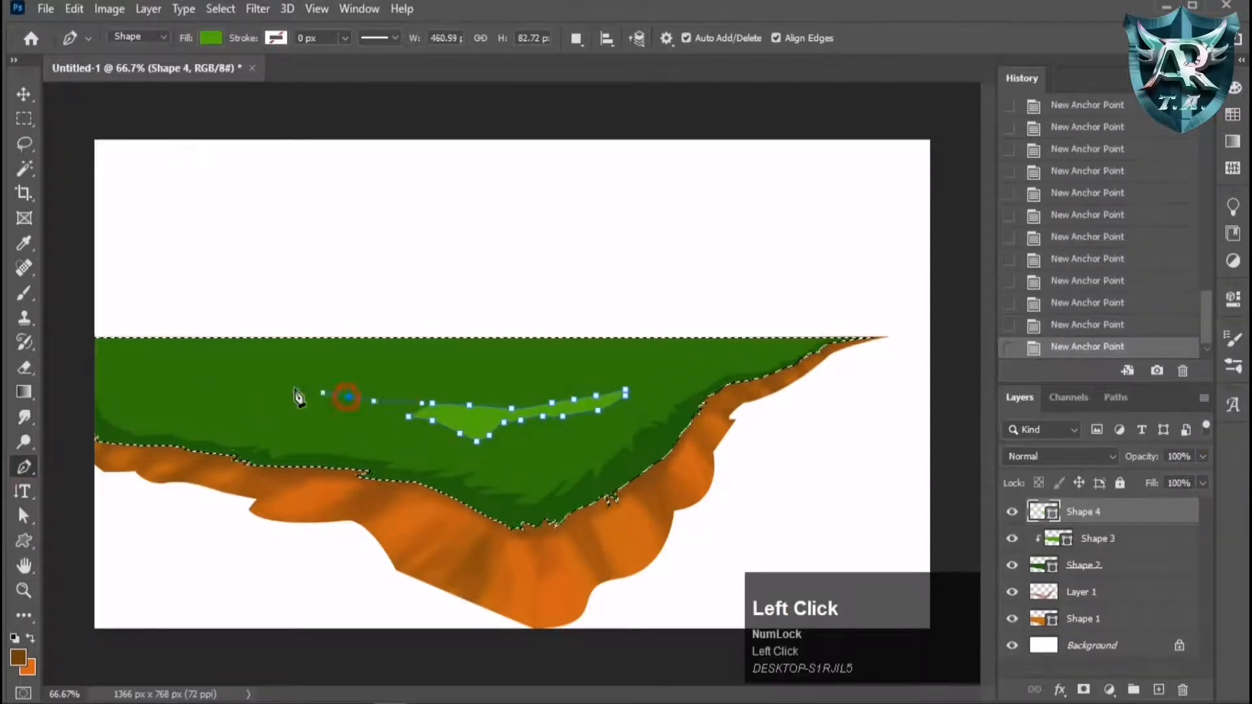
Extend the patch into a long pointed left arm and close the path, making it about 746 px wide and 84 px high.
left_click(286, 389)
left_click(179, 406)
left_click(264, 416)
left_click(353, 413)
left_click(409, 416)
Change the fill of the wavy patch, Shape 4, to a recently used dark green.
left_click(210, 38)
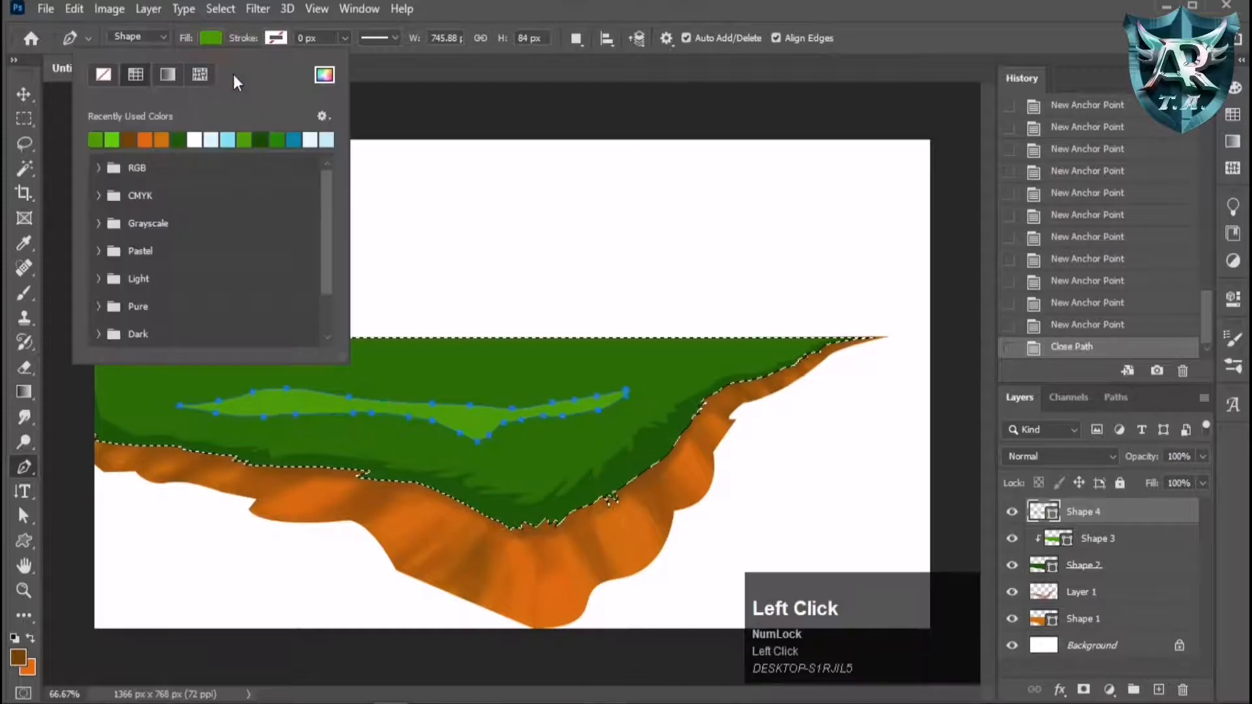
left_click(262, 139)
left_click(1086, 508)
Lower the opacity of the wavy dark green patch, Shape 4, to 47%.
left_click(1174, 456)
key("Down")
key("Down")
key("Down")
key("Down")
key("Down")
key("Down")
key("Down")
key("Down")
key("Down")
key("Down")
key("Down")
key("Down")
key("Down")
key("Down")
key("Down")
key("Down")
key("Down")
key("Down")
key("Down")
key("Down")
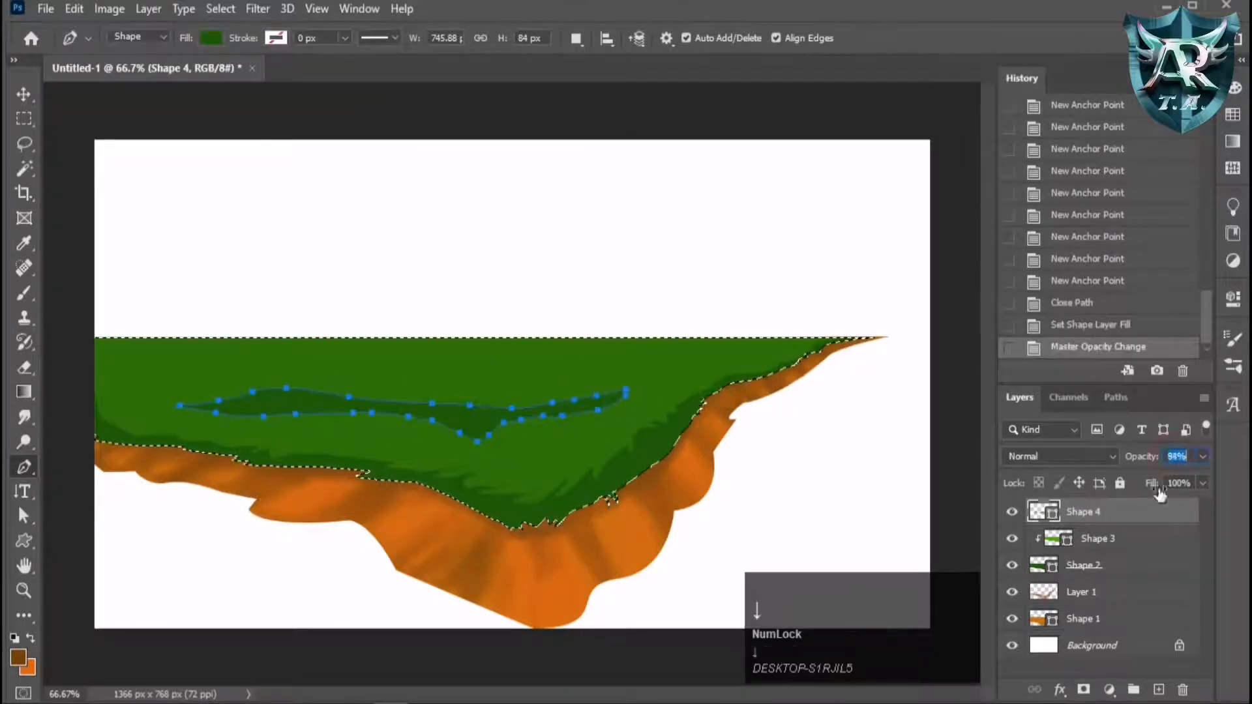
key("Down")
key("Down")
key("Down")
key("Down")
key("Down")
key("Down")
key("Down")
key("Down")
key("Down")
key("Down")
key("Down")
key("Down")
key("Down")
Clear the active selection, then stretch Shape 4 to about 884 by 100 px and shift it past the grass's left edge.
left_click(24, 96)
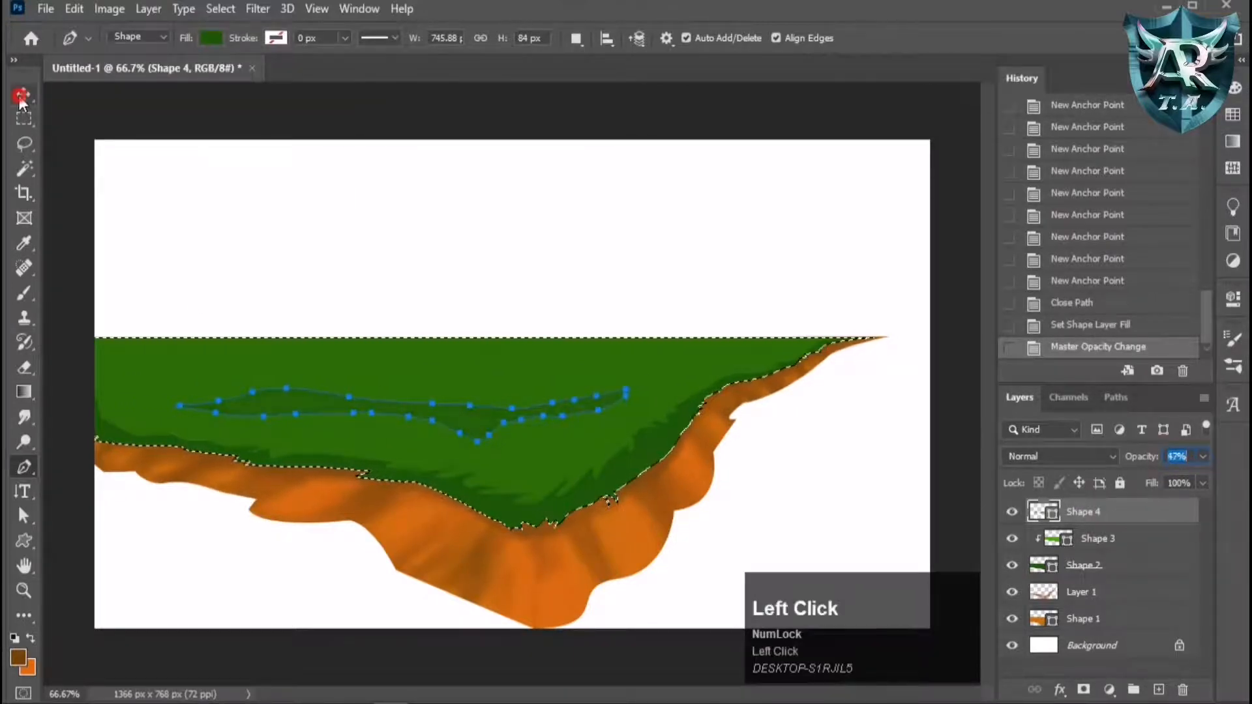
key("ctrl+t")
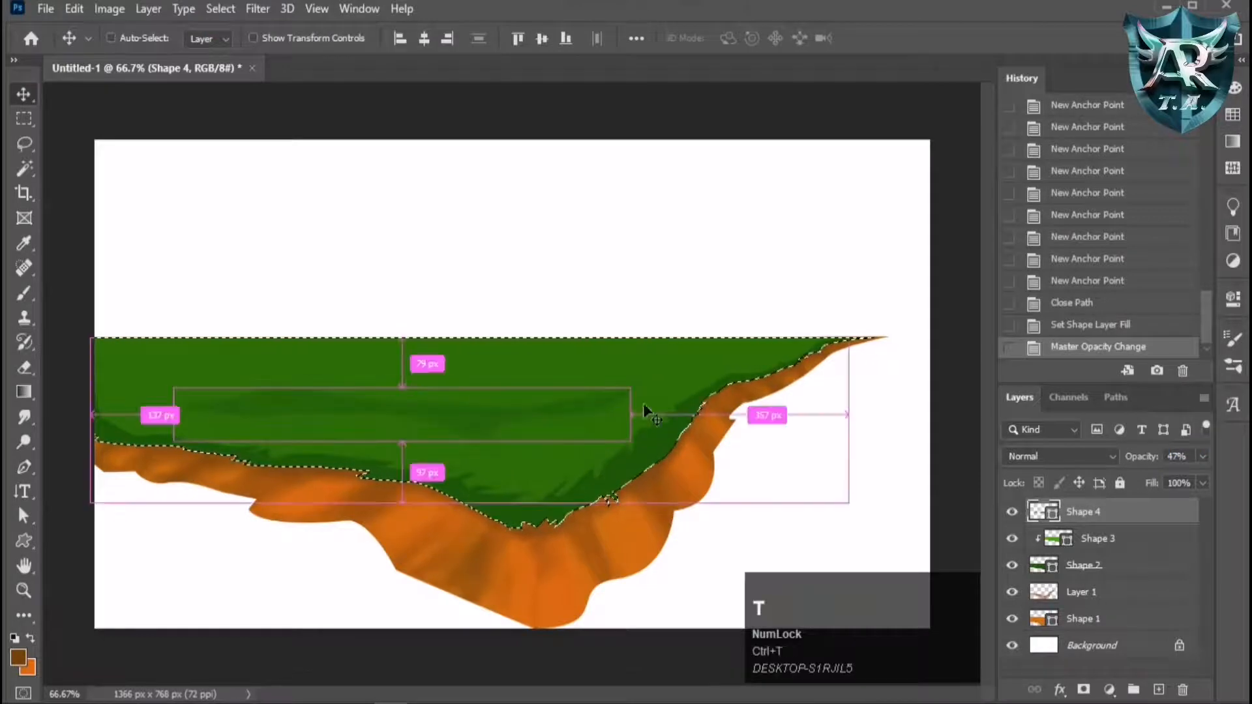
key("ctrl+d")
left_click(1120, 515)
key("ctrl+t")
left_click_drag(631, 415, 704, 416)
left_click_drag(666, 415, 568, 397)
key("Return")
scroll(526, 518, "down", 1)
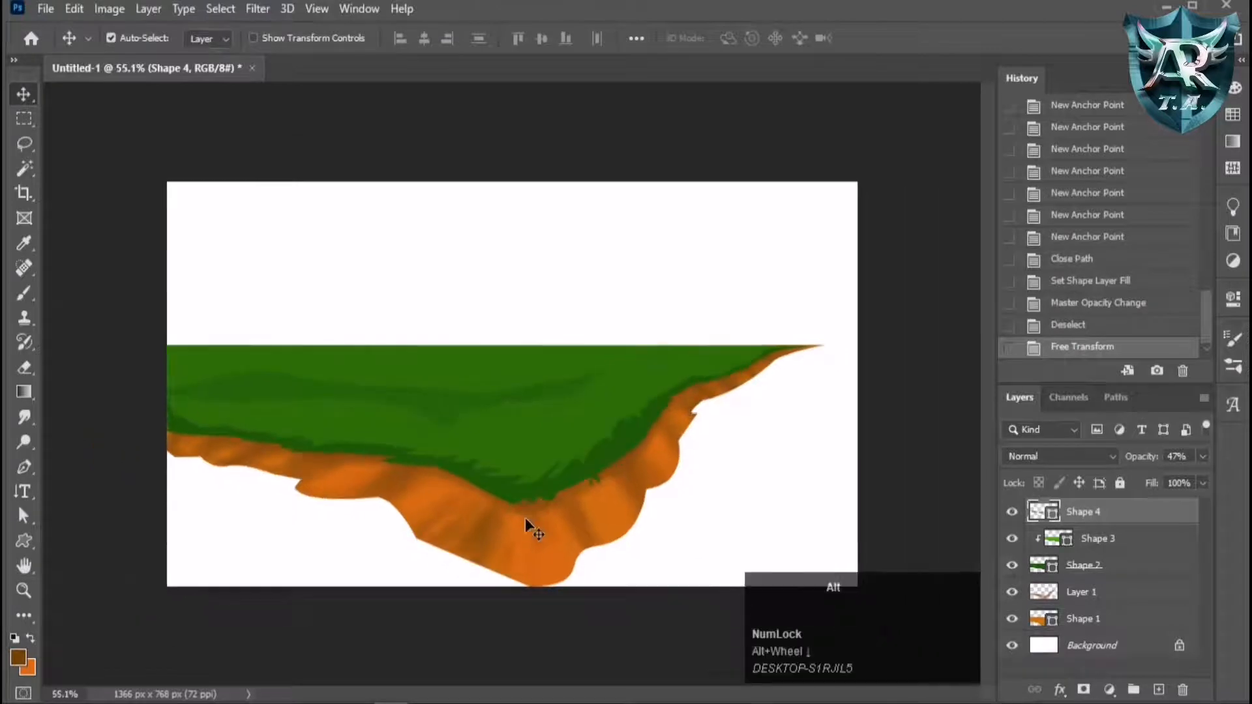
scroll(525, 518, "up", 1)
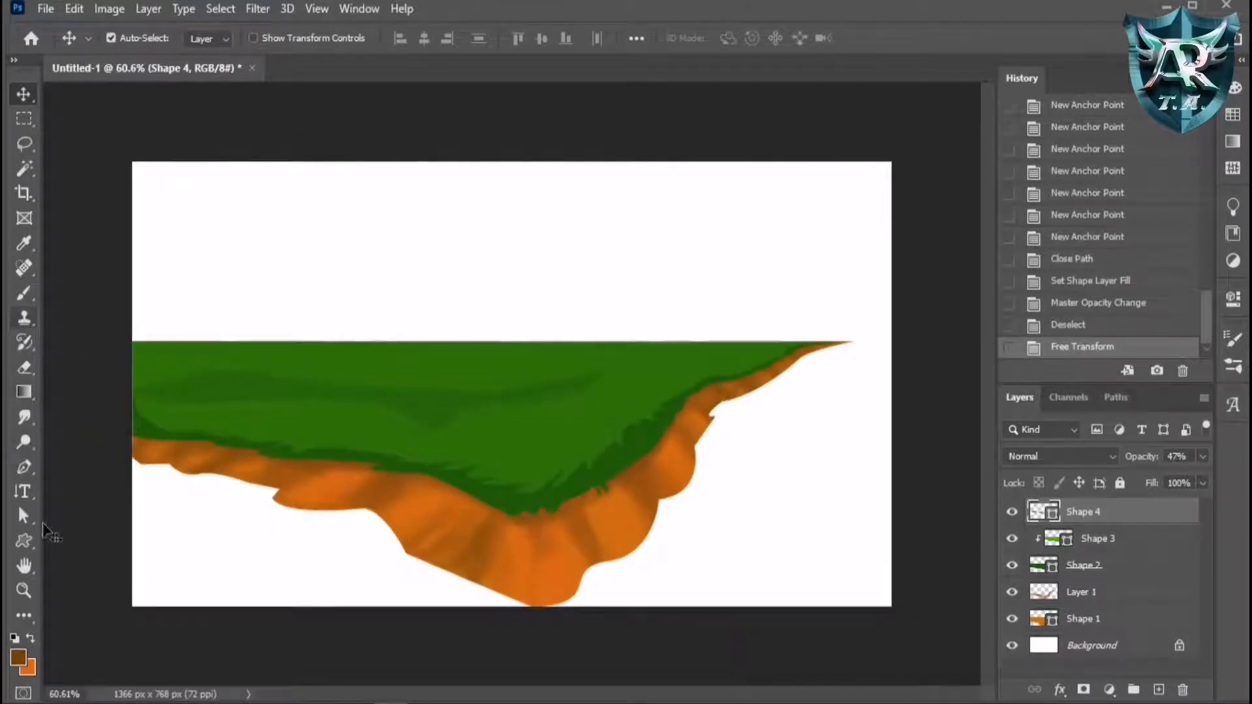
Draw a rectangle about 1471 by 465 px directly above the Background layer, covering the canvas below the horizon behind the cliff.
right_click(24, 540)
left_click(85, 540)
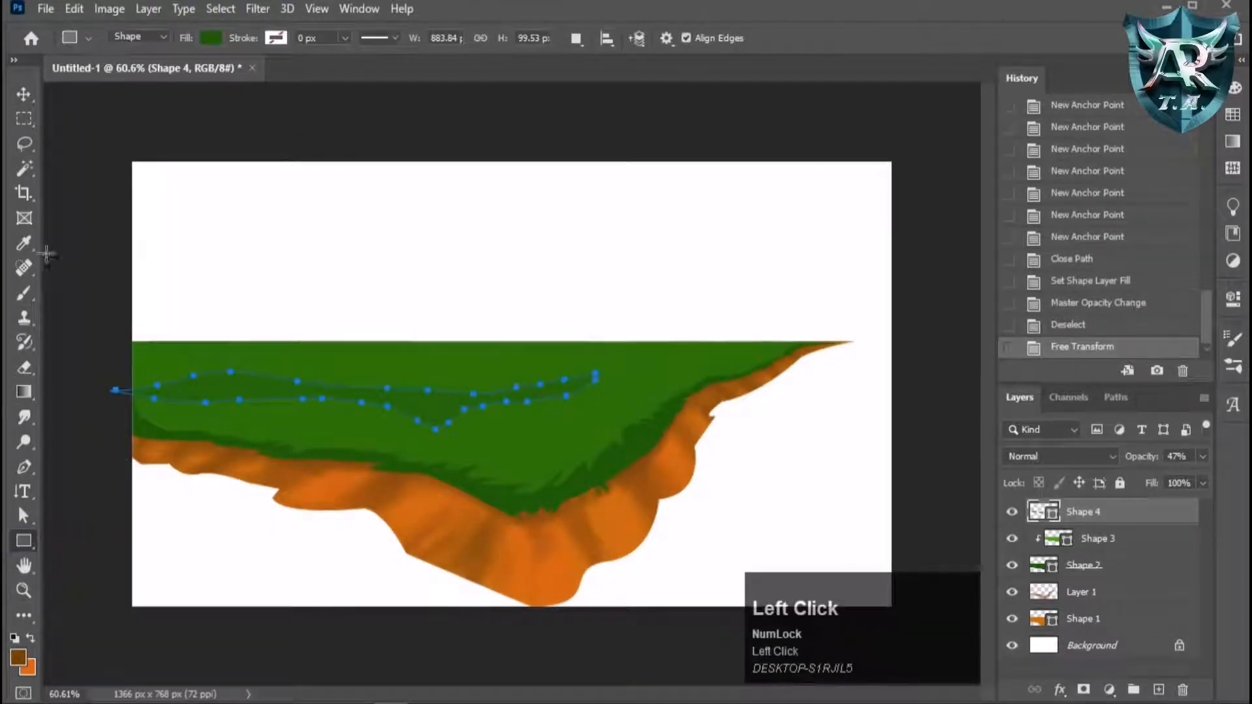
scroll(1105, 634, "down", 1)
left_click(1109, 647)
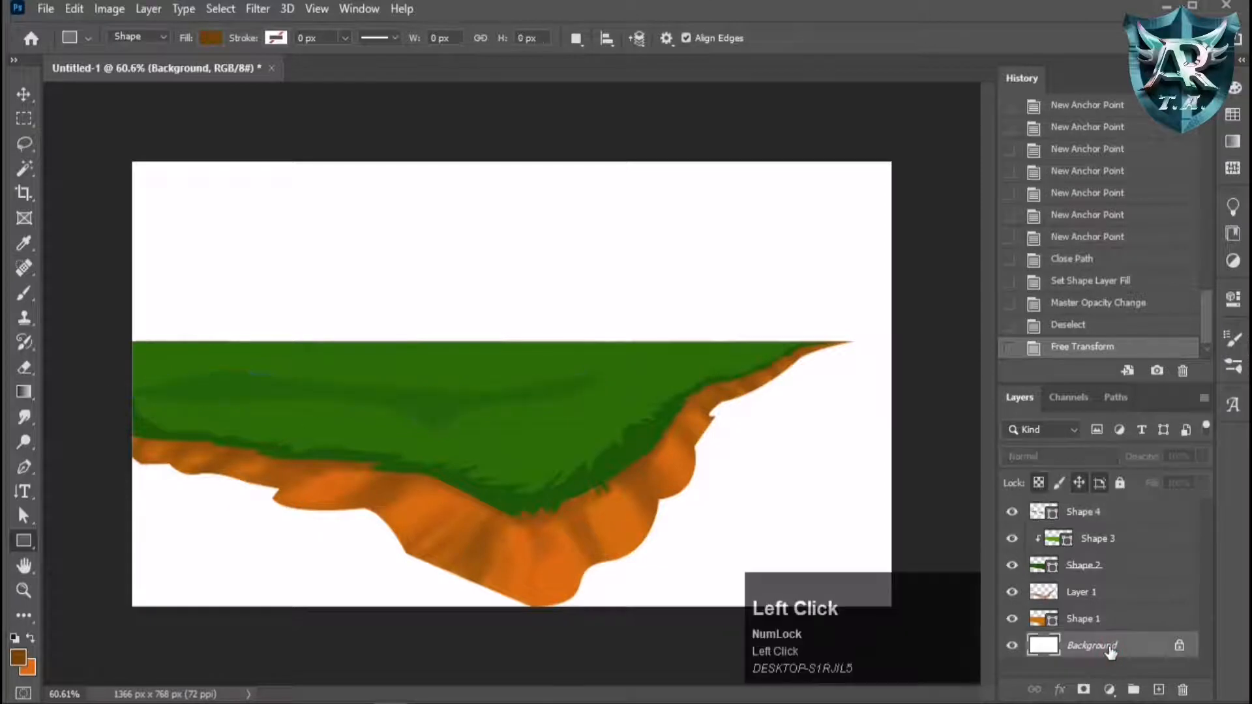
left_click_drag(95, 341, 912, 609)
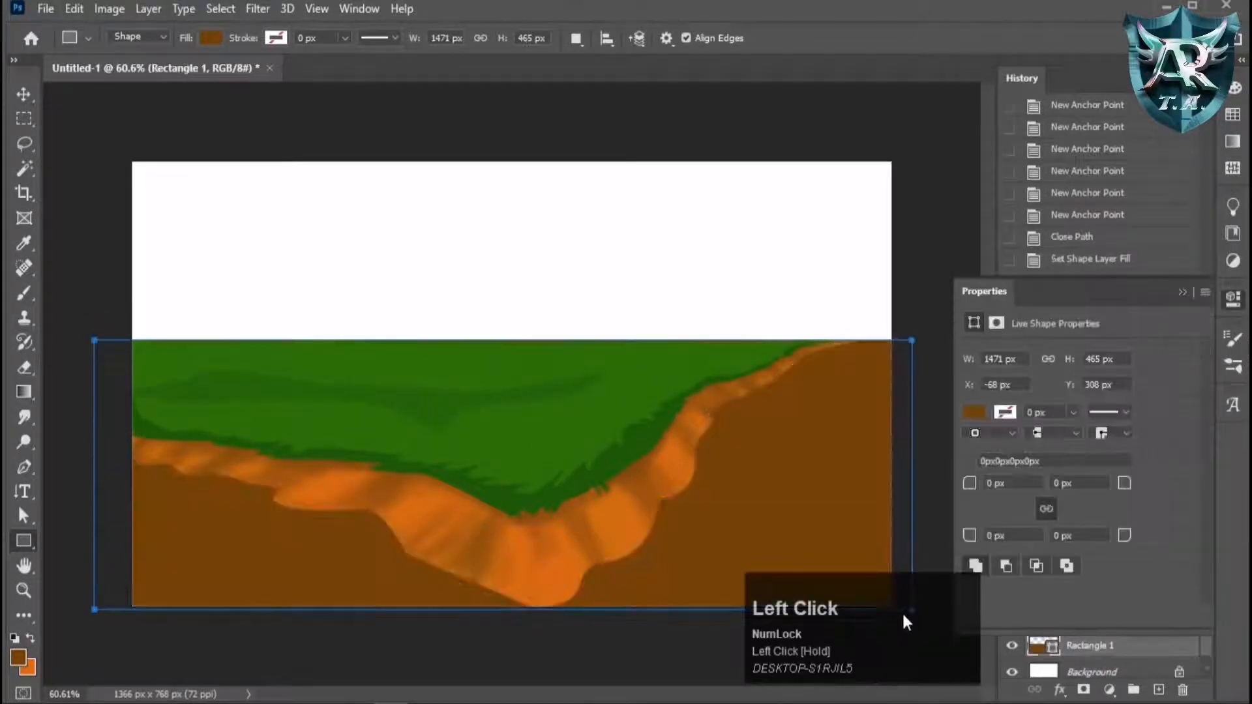
Recolour the lower rectangle with the recently used light cyan, comparing it with the deep blue swatch.
left_click(212, 38)
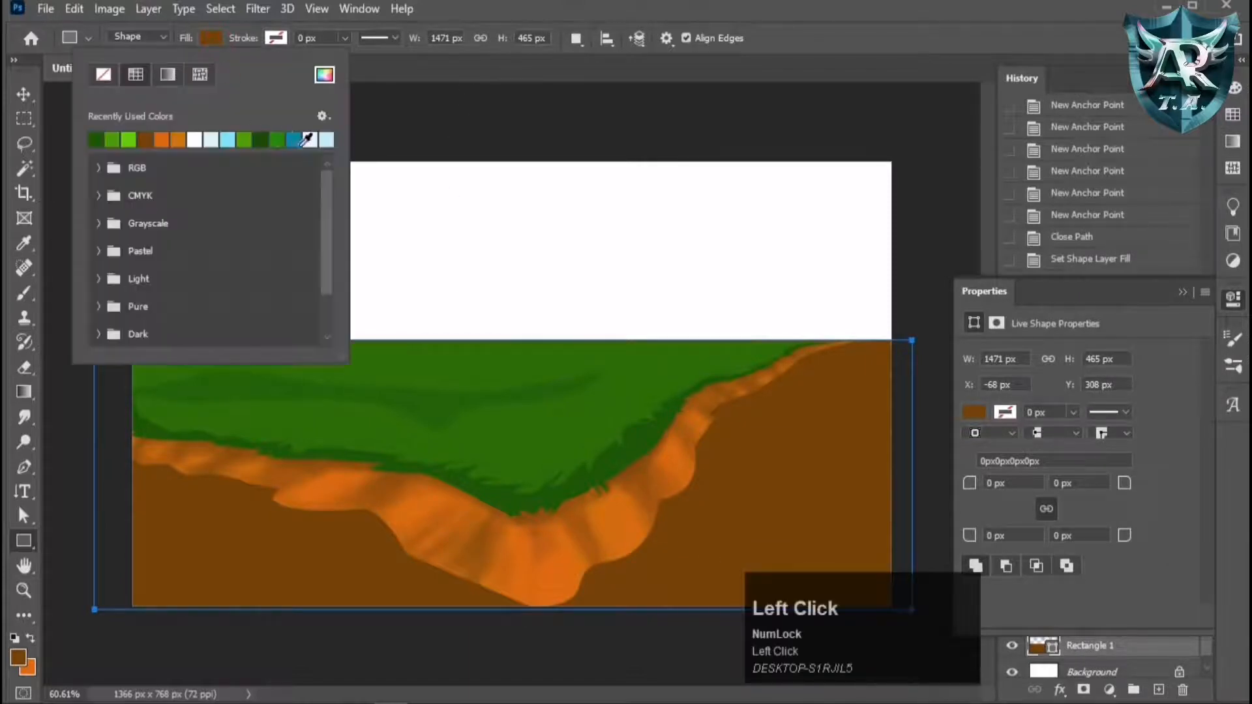
left_click(227, 138)
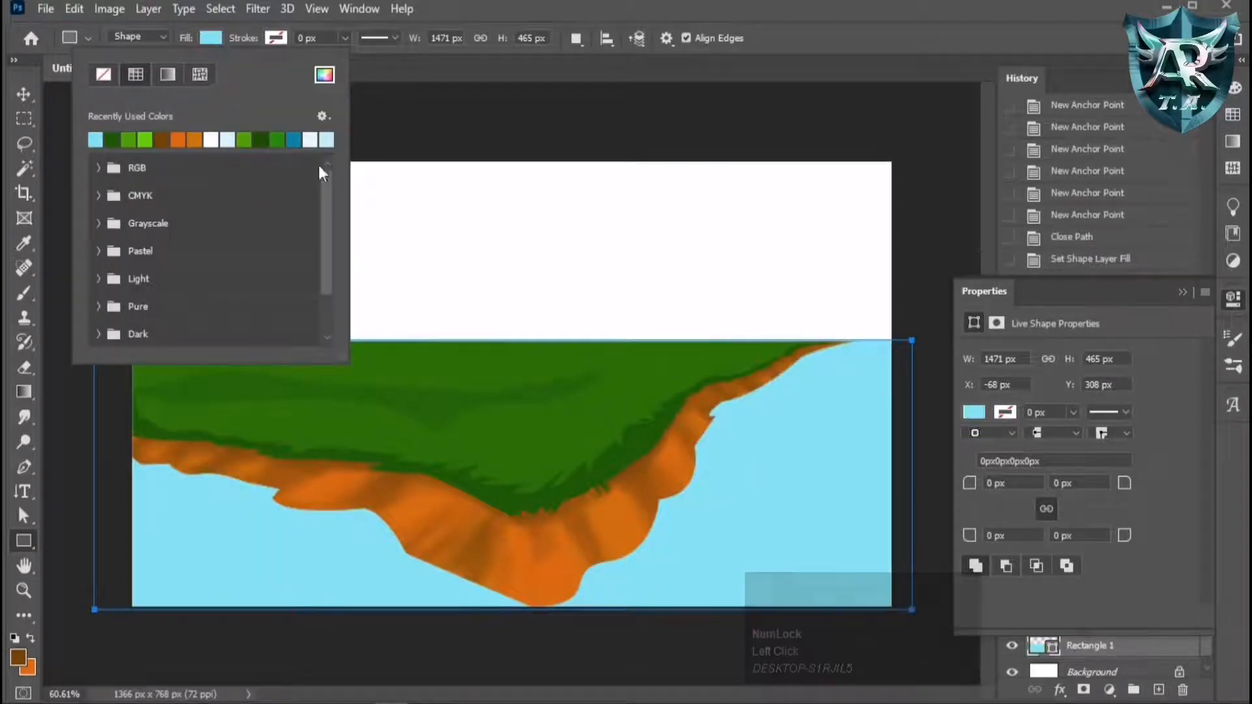
left_click(298, 138)
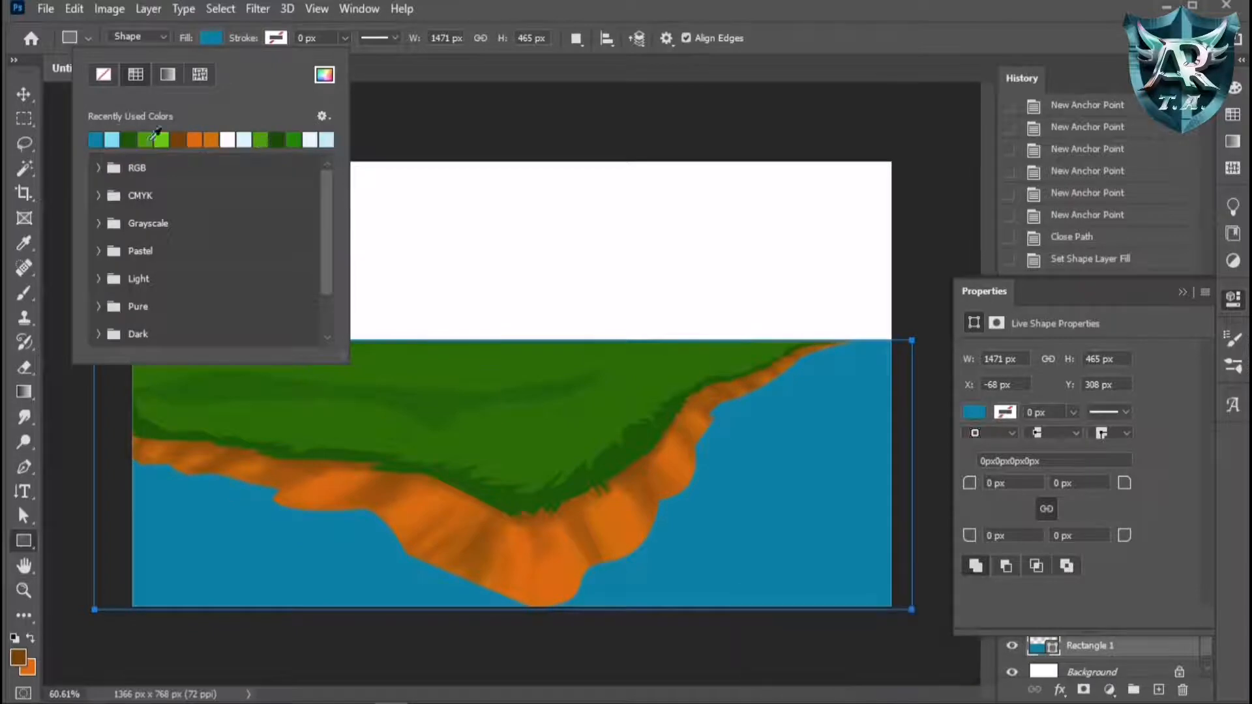
left_click(112, 138)
Darken the lower rectangle's fill with custom colours, going through #71d8e1 to a muted medium cyan-blue for the water.
left_click(323, 77)
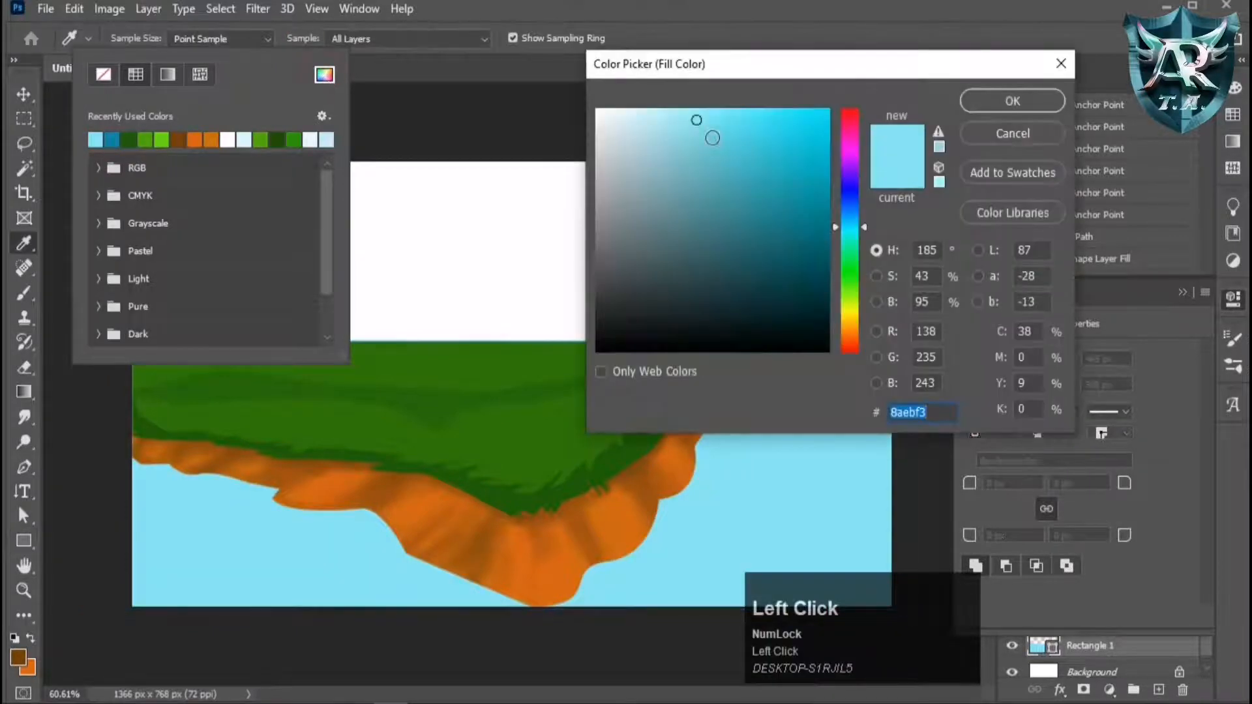
left_click(712, 137)
left_click(970, 106)
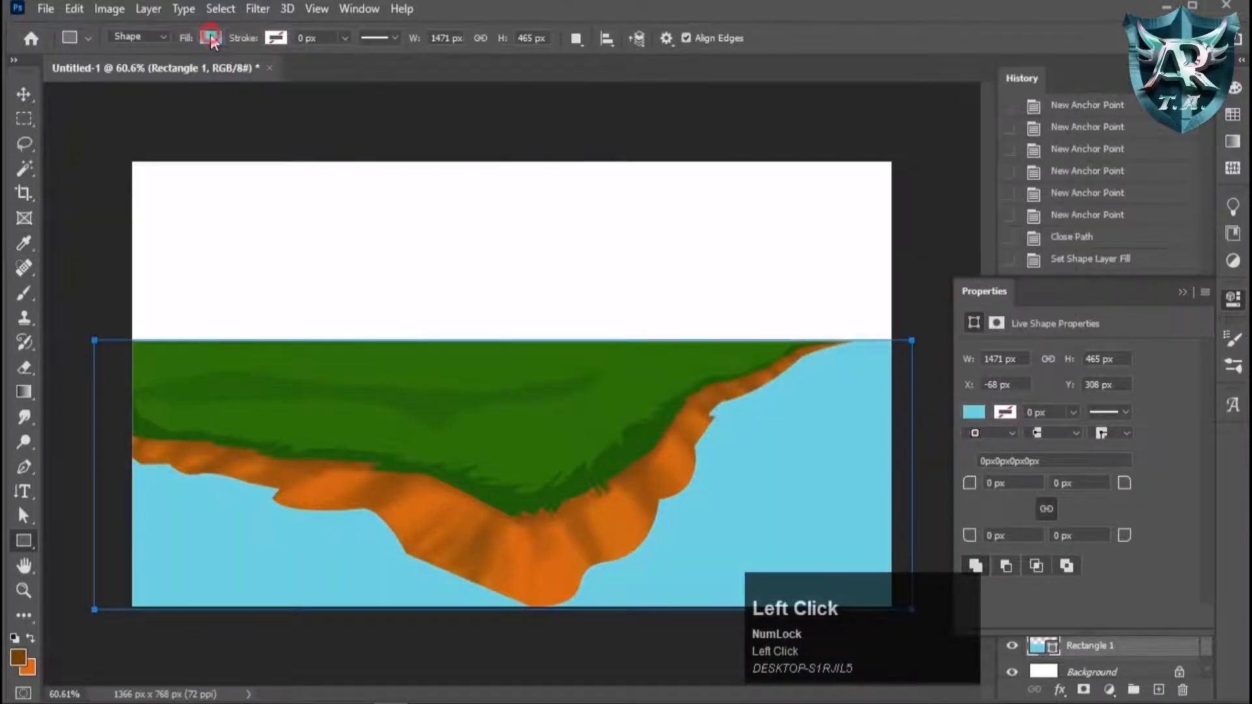
left_click(210, 39)
left_click(324, 75)
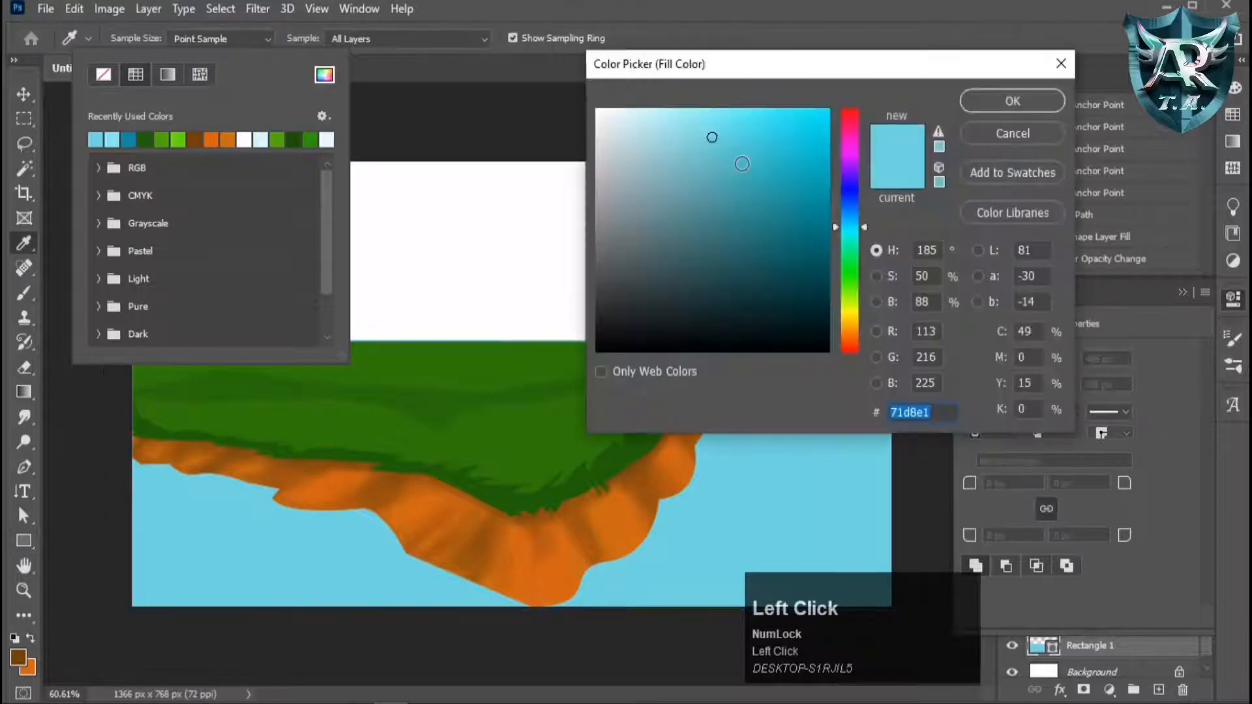
left_click(743, 161)
left_click(985, 106)
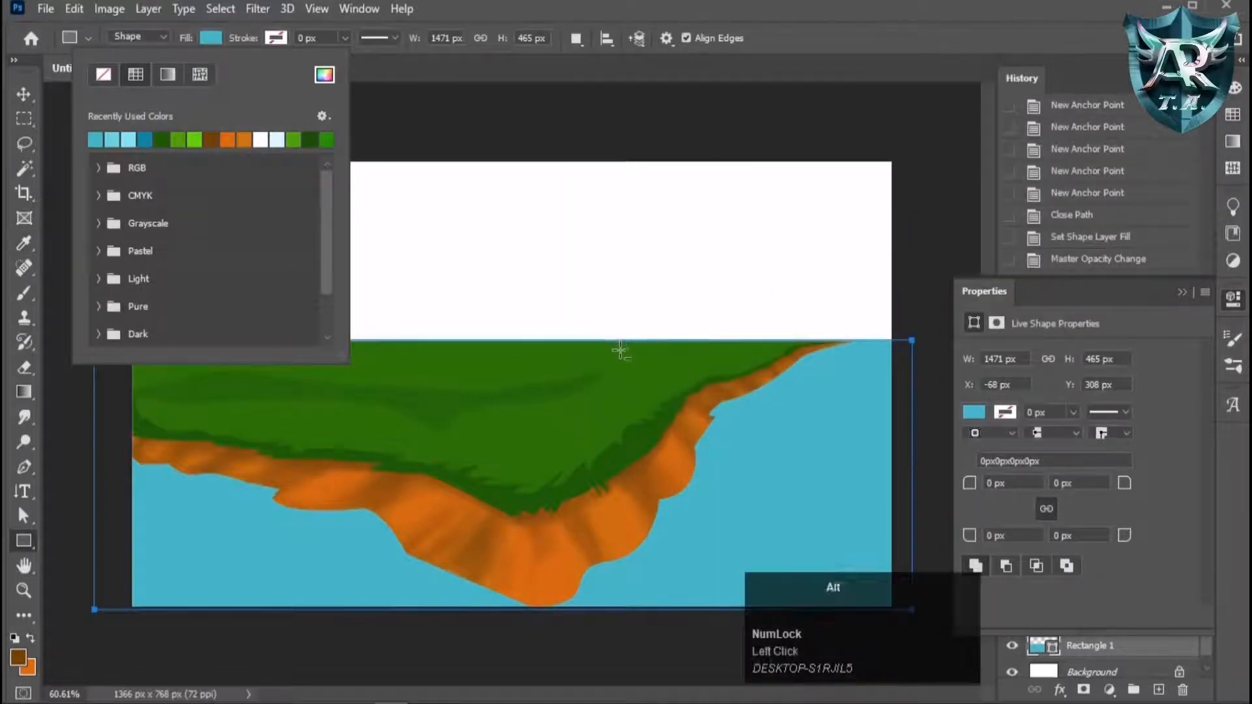
scroll(620, 351, "down", 1)
left_click(24, 95)
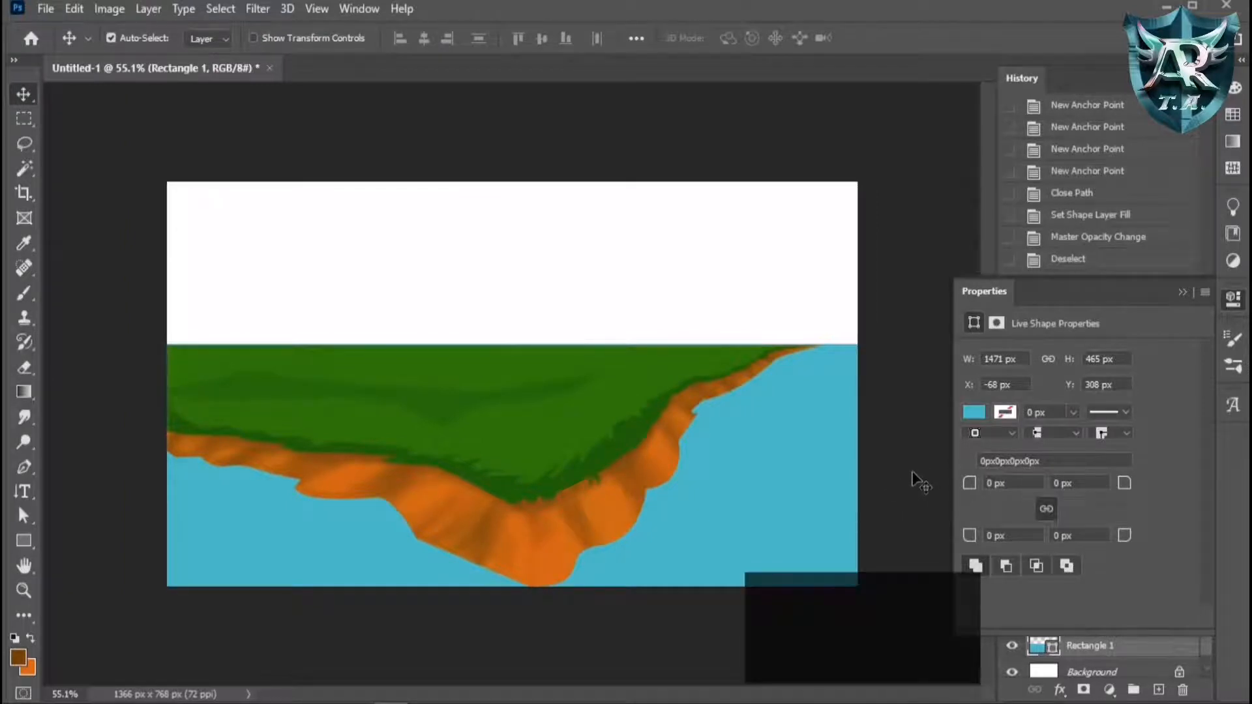
scroll(912, 482, "down", 1)
scroll(909, 483, "up", 2)
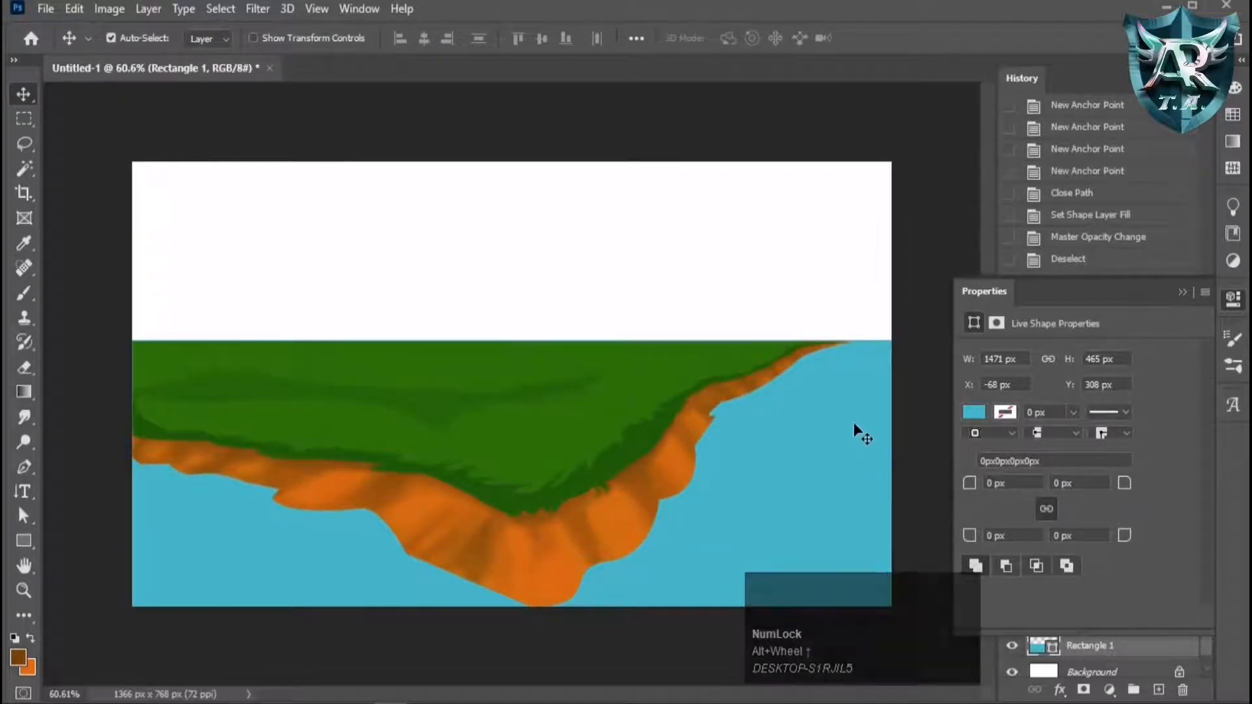
scroll(764, 470, "down", 1)
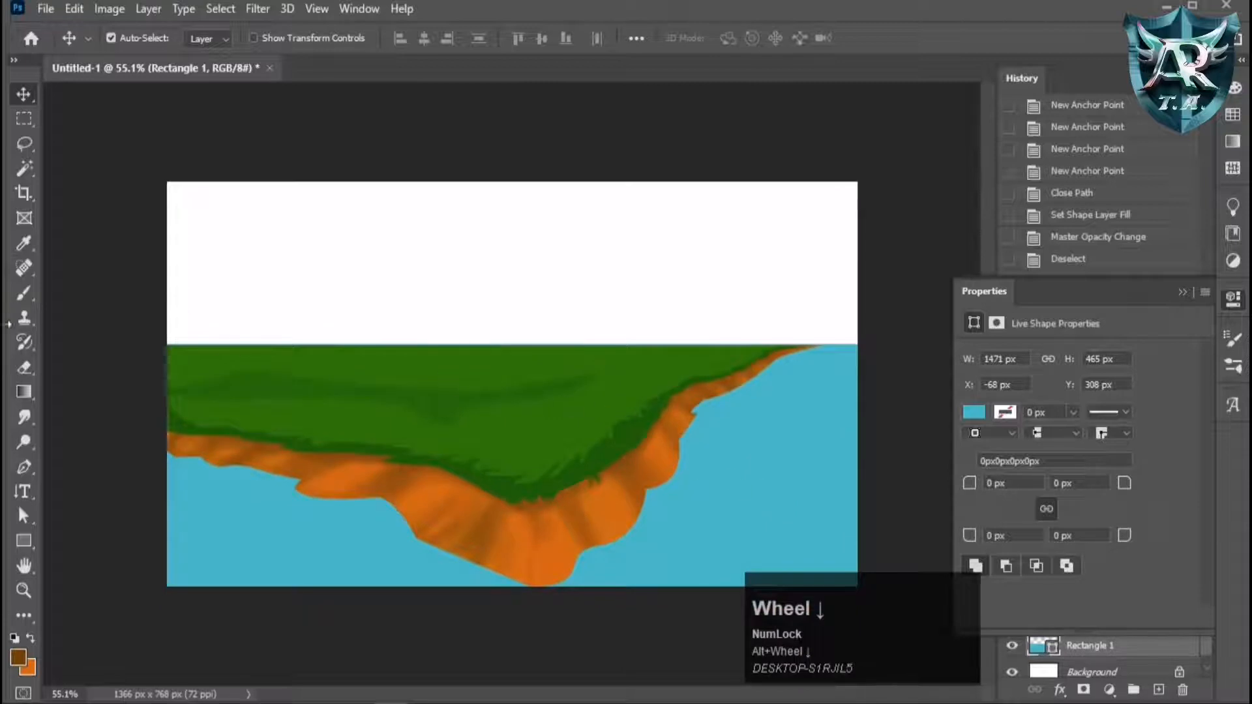
Draw a sky rectangle about 1572 by 409 px over the upper canvas and fill it with the basic black-to-white linear gradient.
left_click(23, 541)
left_click_drag(124, 152, 917, 366)
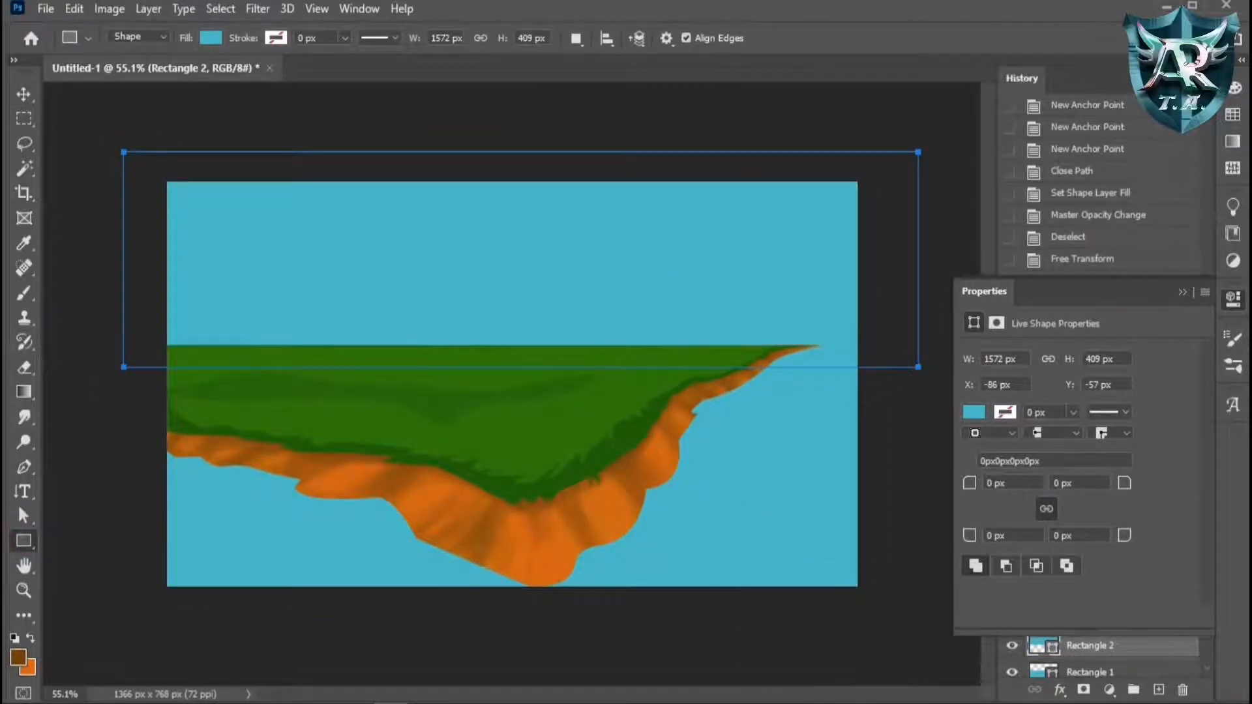
left_click(212, 37)
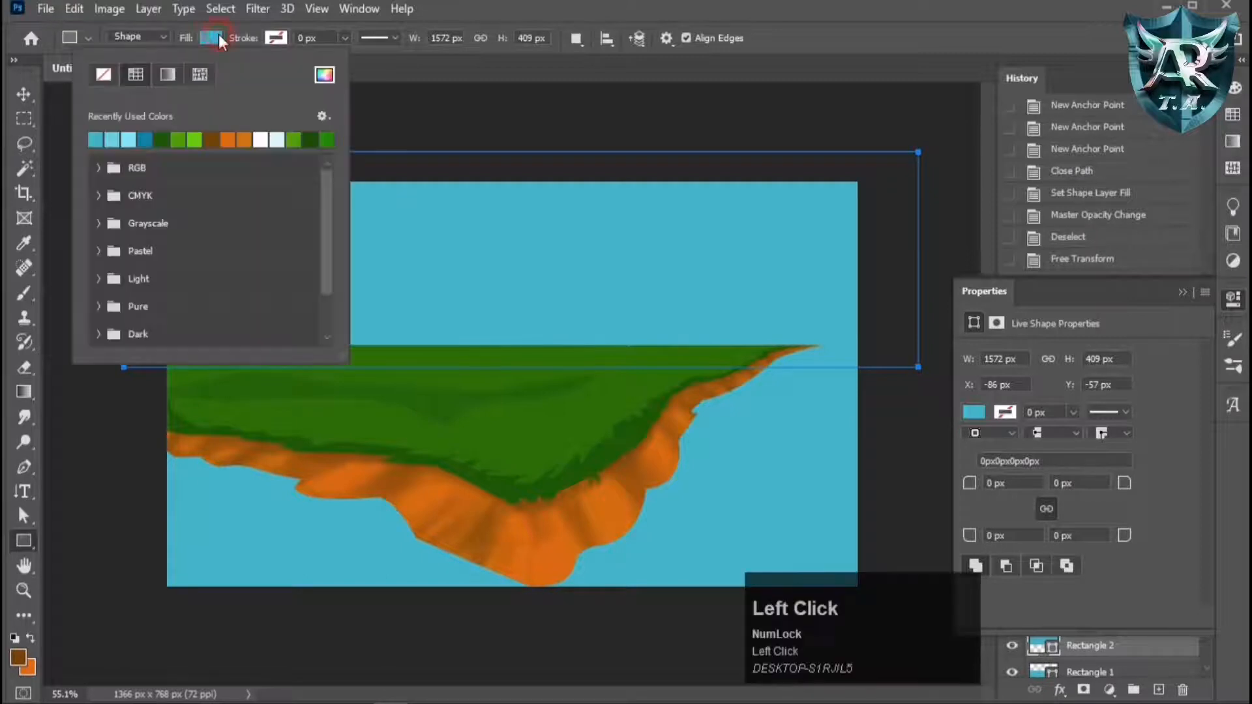
left_click(167, 74)
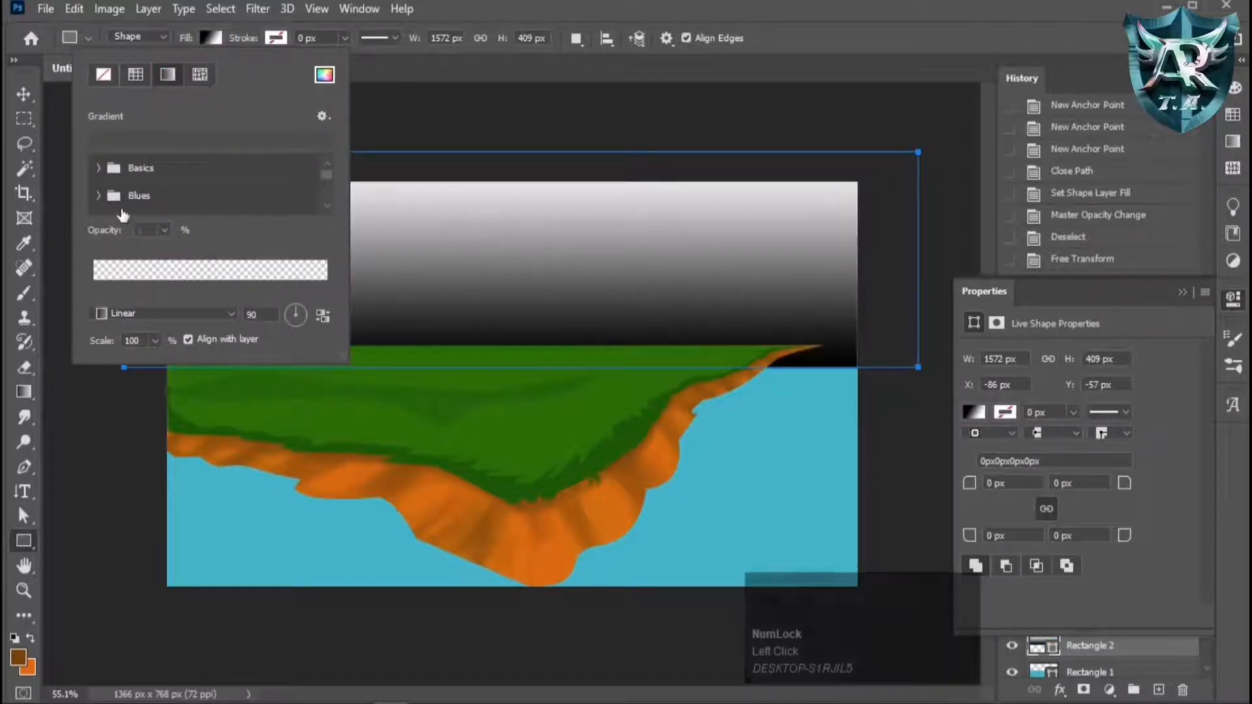
scroll(202, 196, "up", 1)
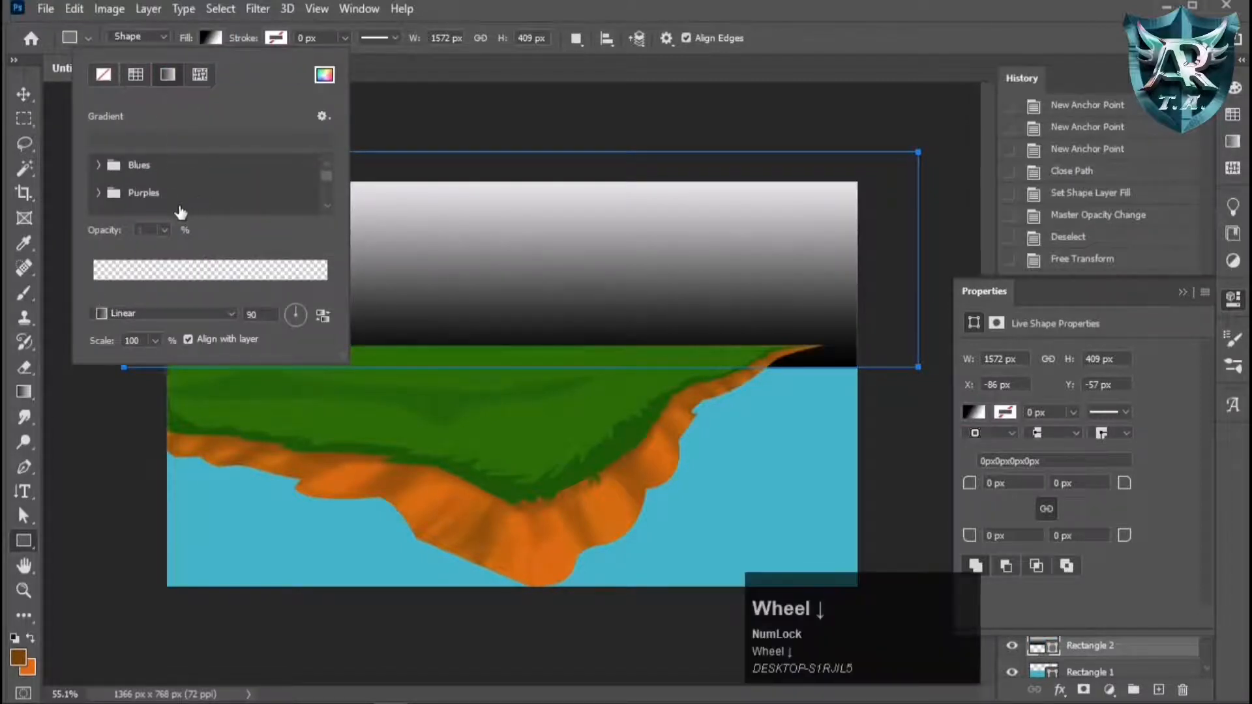
left_click(99, 169)
left_click(181, 197)
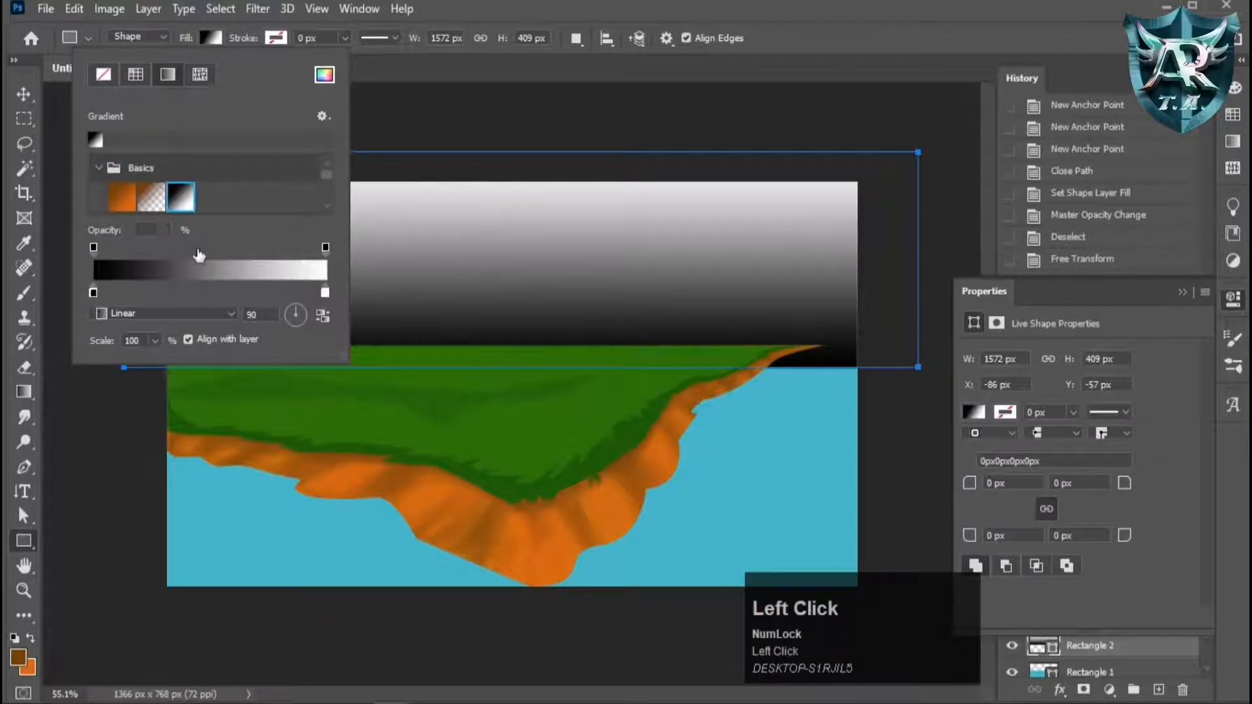
Change the gradient's black stop to light cyan #acf8fb and reverse the gradient so the sky fades to white at the horizon.
double_click(93, 293)
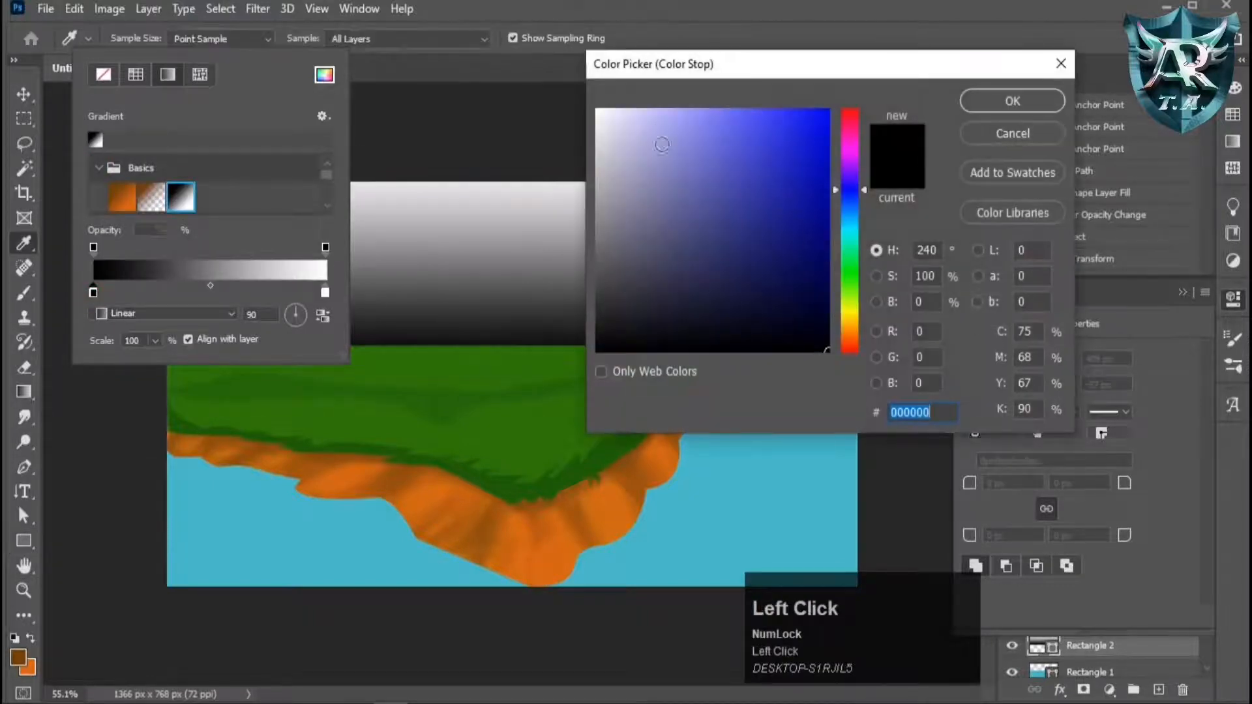
left_click(856, 229)
left_click(692, 114)
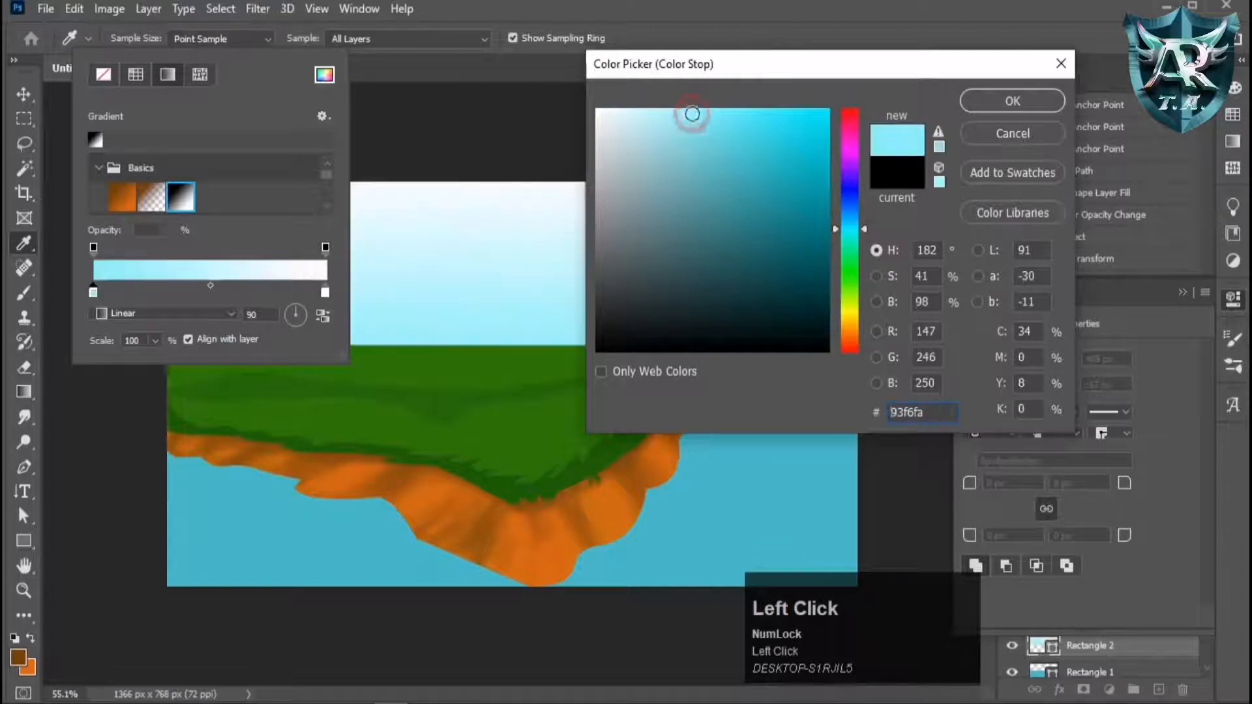
left_click(668, 114)
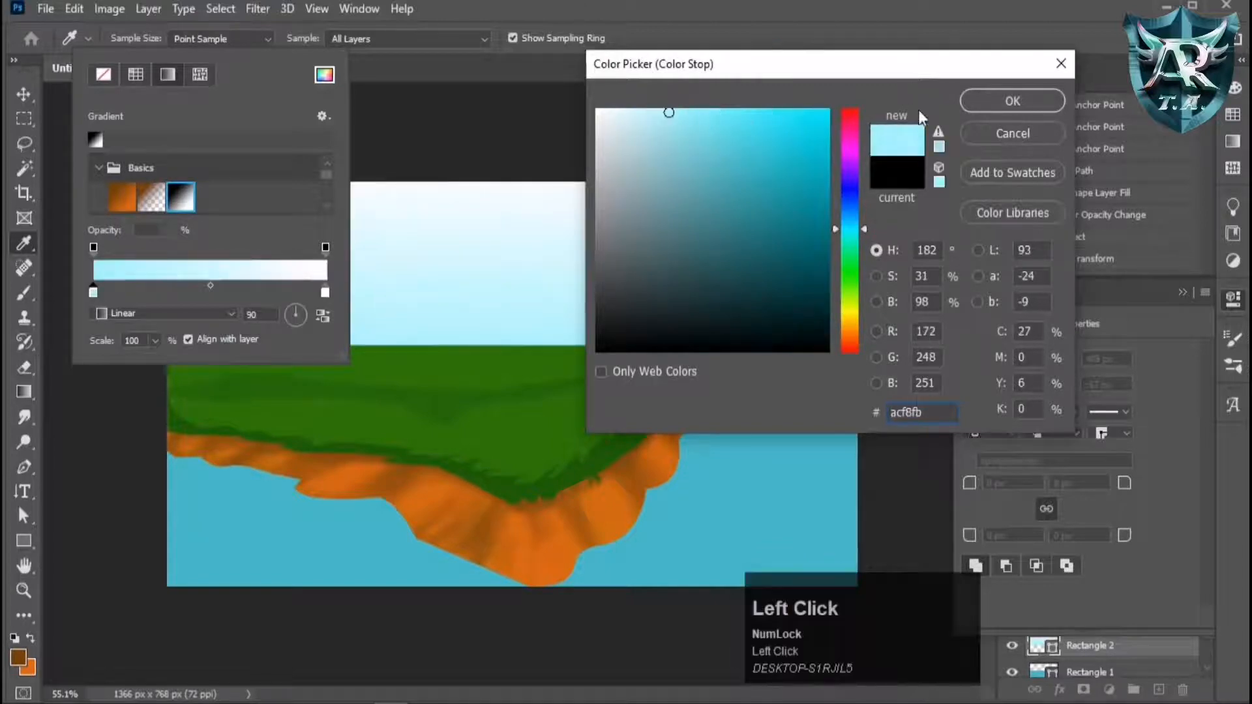
left_click(1013, 100)
left_click(23, 97)
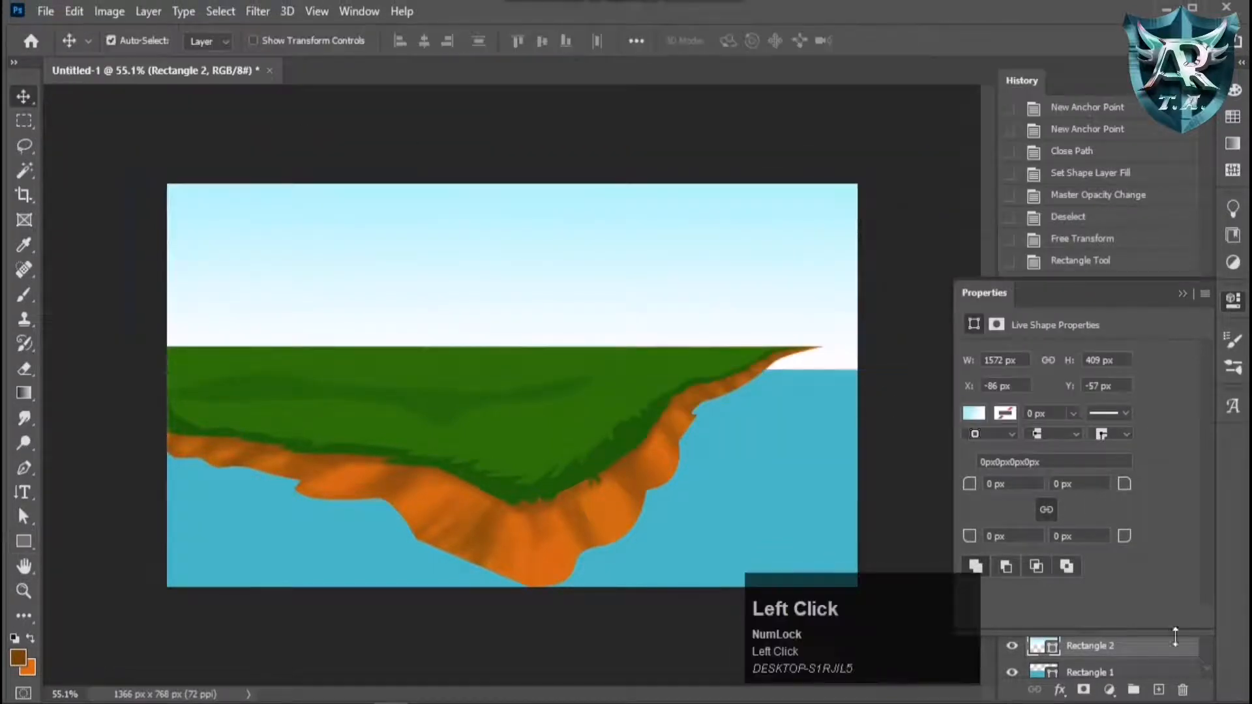
left_click(1182, 294)
left_click_drag(1136, 647, 1158, 690)
scroll(1146, 662, "down", 3)
key("ctrl+z")
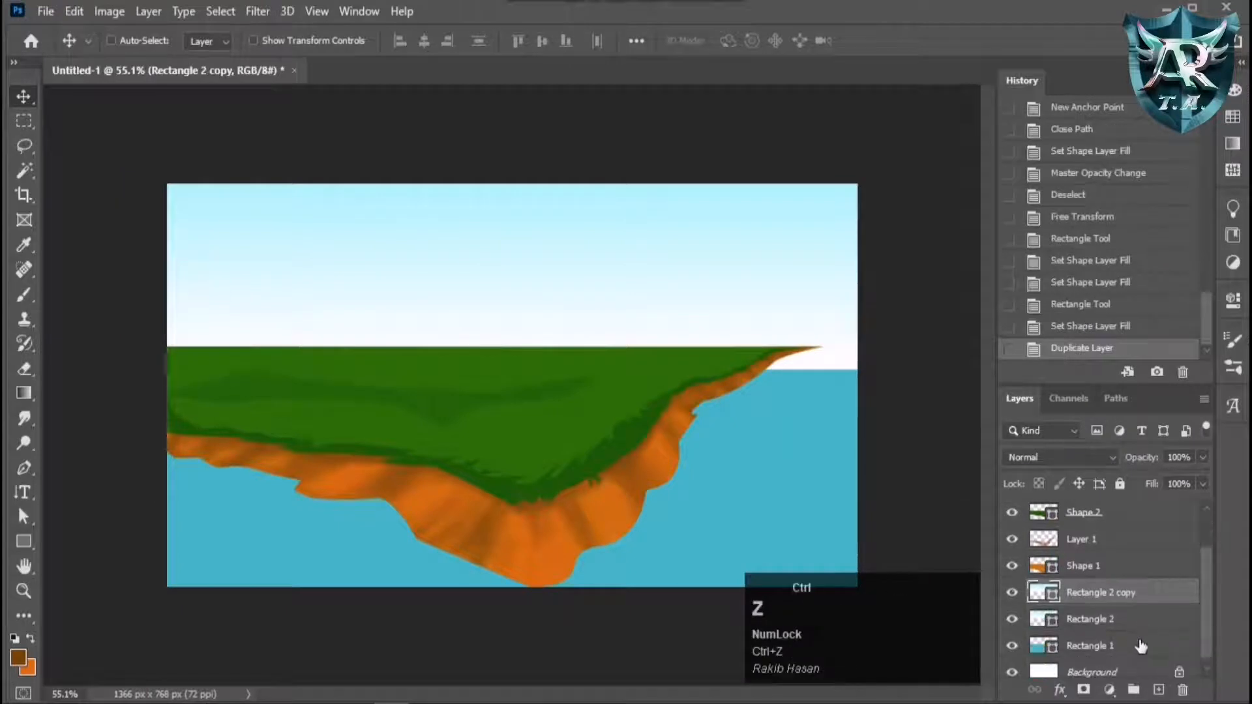
Move the sky layer, Rectangle 2, beneath the water layer, Rectangle 1.
left_click_drag(1139, 615, 1137, 651)
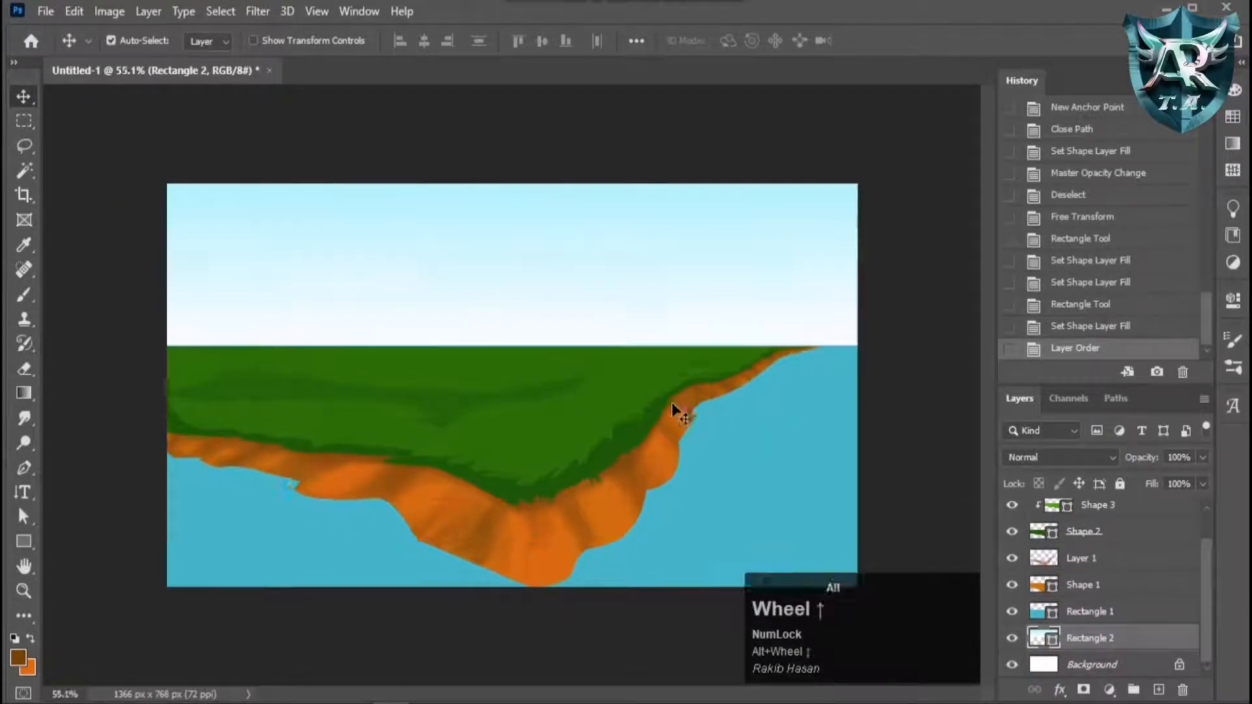
scroll(674, 411, "down", 1)
scroll(691, 390, "up", 1)
Start a new pen shape above the Rectangle 1 layer, placing its first points inward from the canvas's right edge just below the horizon.
left_click(23, 468)
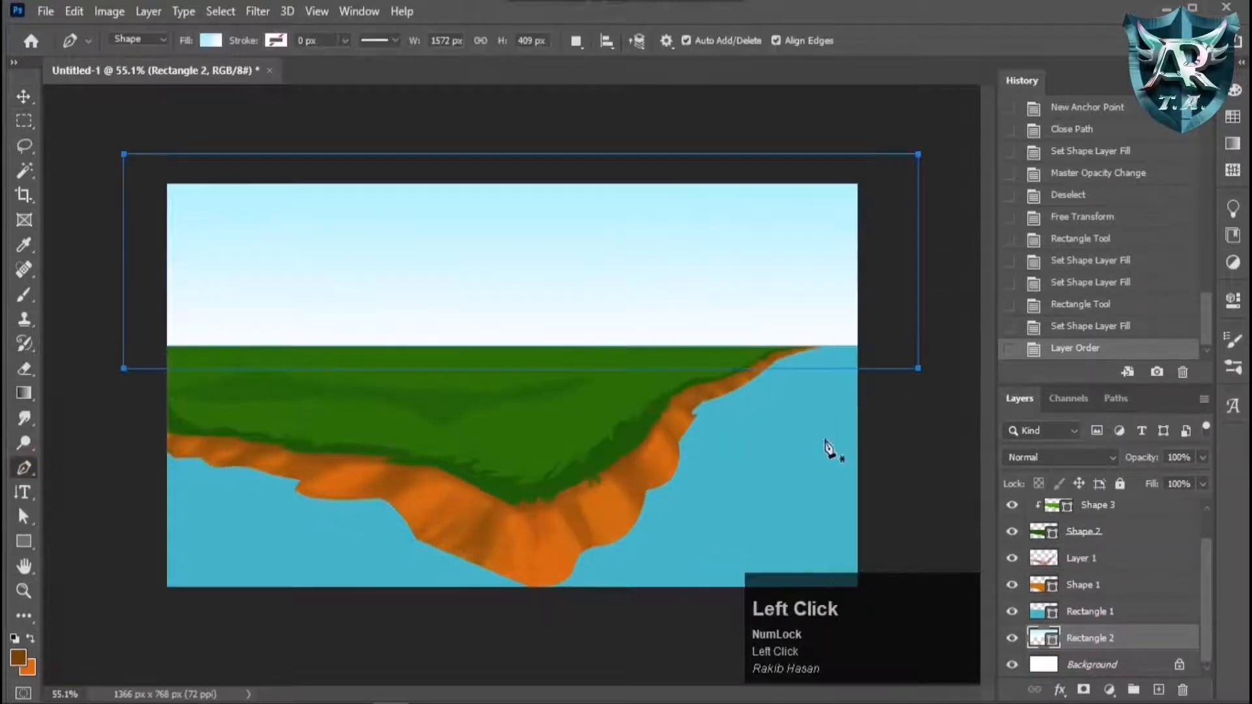
left_click(1109, 611)
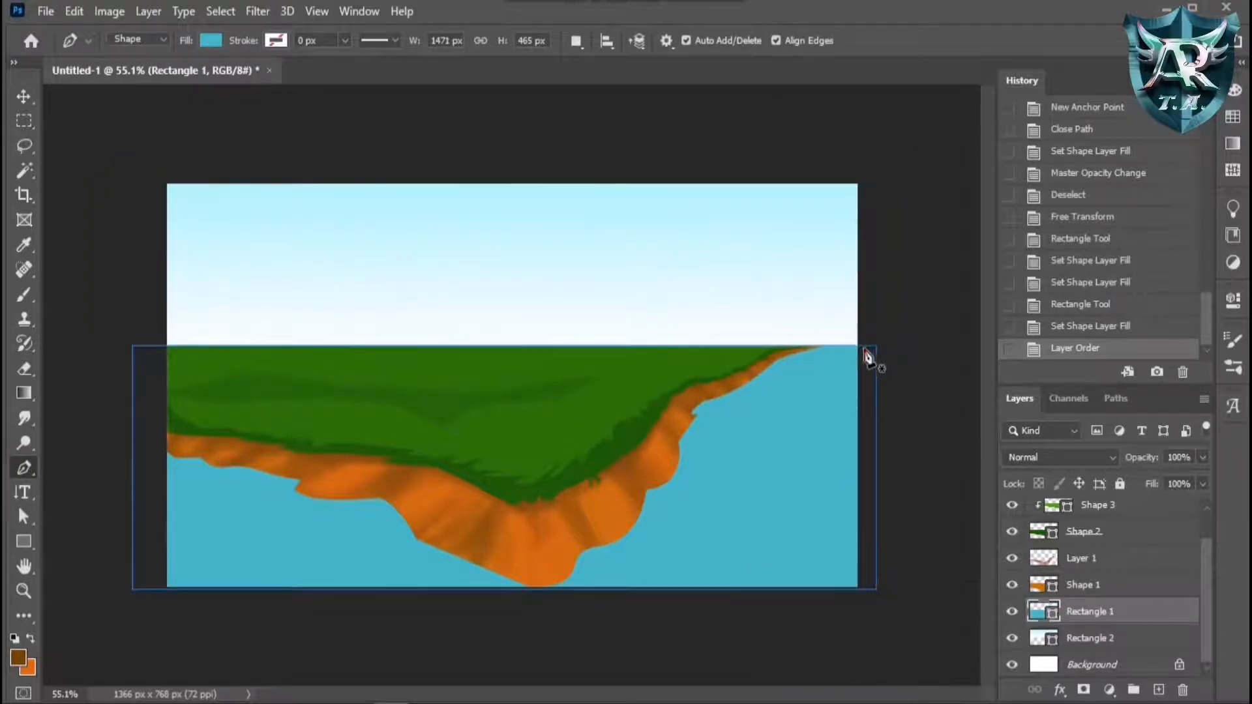
left_click(867, 353)
left_click_drag(823, 366, 812, 378)
key("ctrl+z")
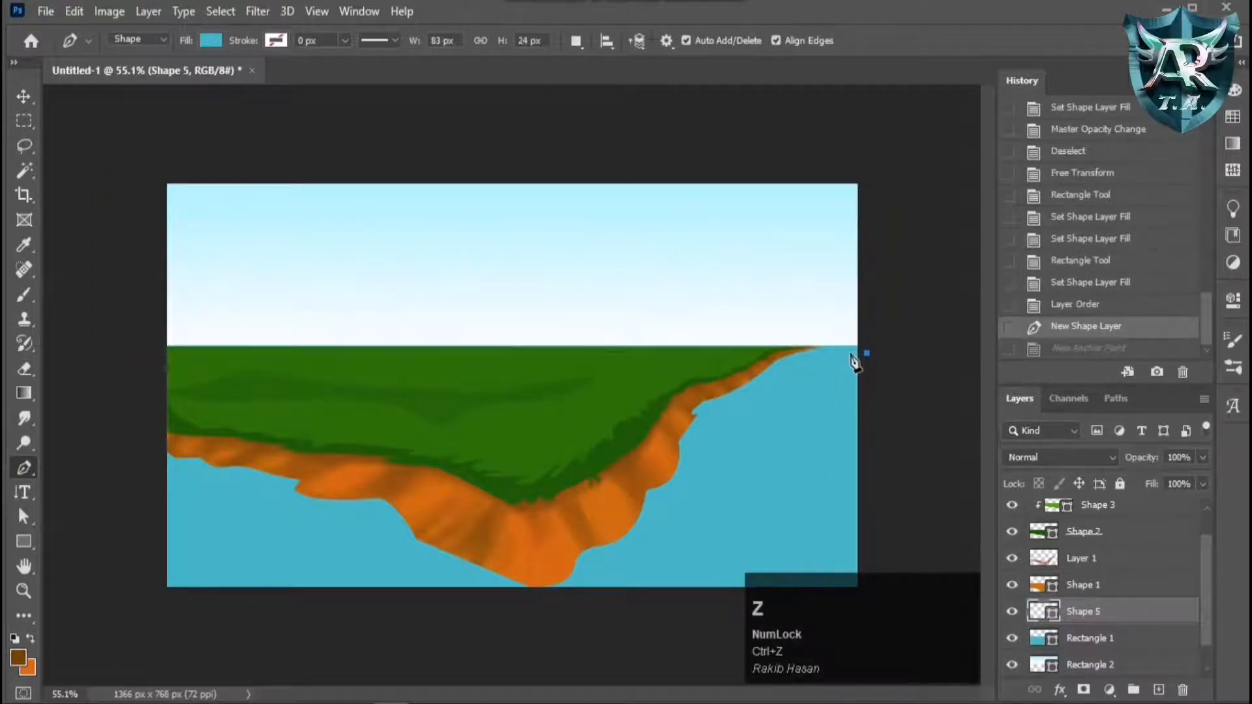
left_click(852, 357)
left_click(842, 360)
left_click(836, 361)
left_click(836, 361, "alt")
left_click(834, 366)
Continue the jagged water outline with a small ledge and a steep drop, reaching about 112 by 78 px.
scroll(846, 378, "up", 4)
left_click(934, 371)
left_click(926, 371)
left_click(923, 380)
left_click(923, 388)
left_click(922, 396)
left_click(915, 399)
left_click(915, 399, "alt")
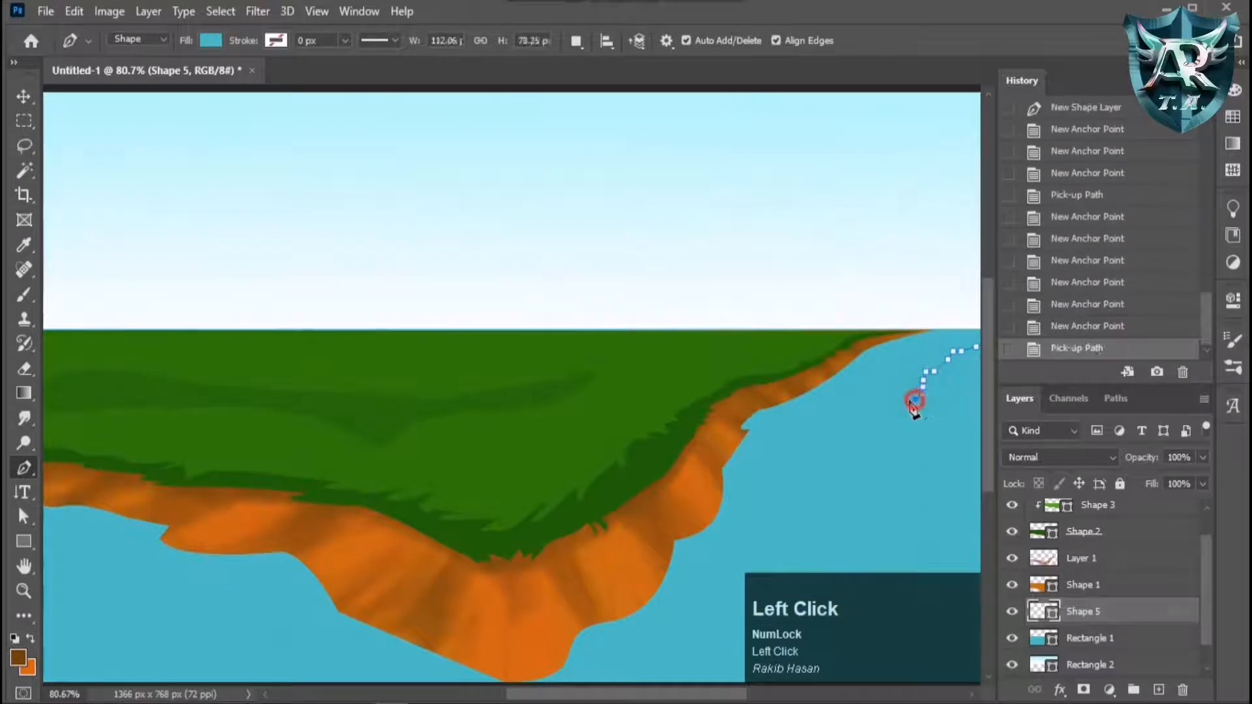
Continue the jagged water outline diagonally down along the cliff with narrow pointed inlets, reaching about 356 by 270 px.
double_click(870, 422)
left_click(841, 424)
left_click(837, 428)
left_click(828, 430)
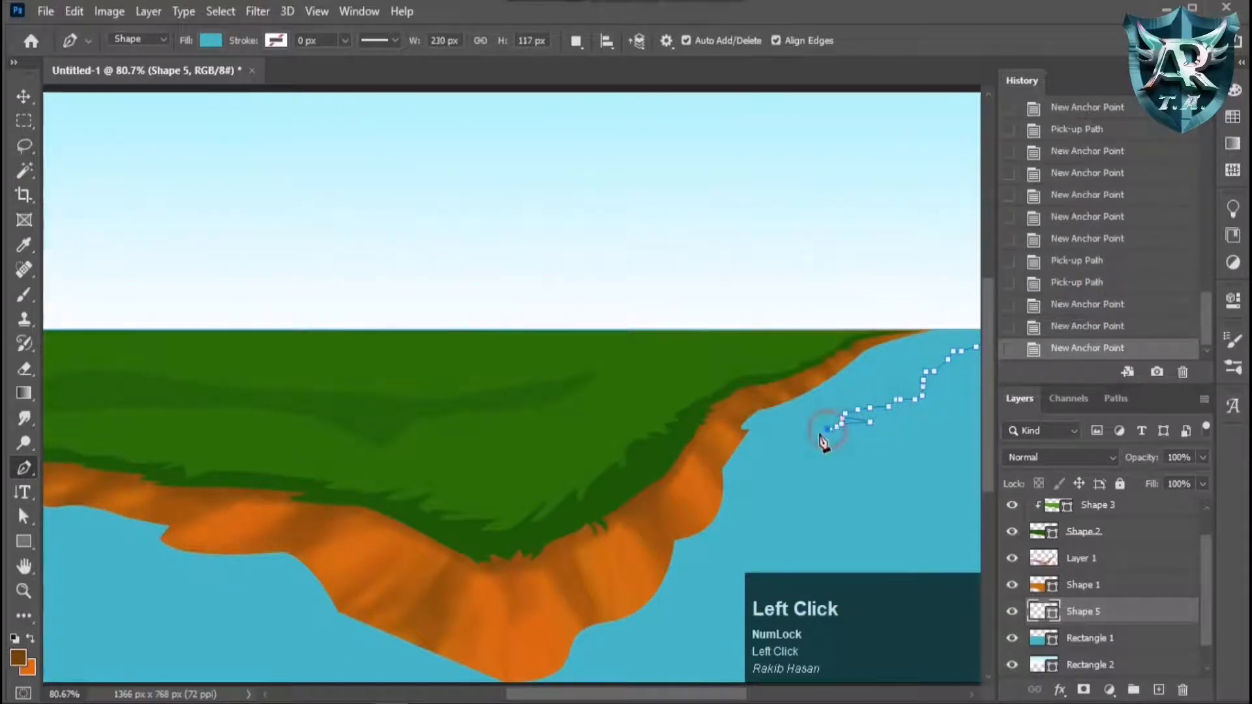
left_click(816, 435)
left_click(808, 442)
left_click(805, 444)
left_click(799, 450)
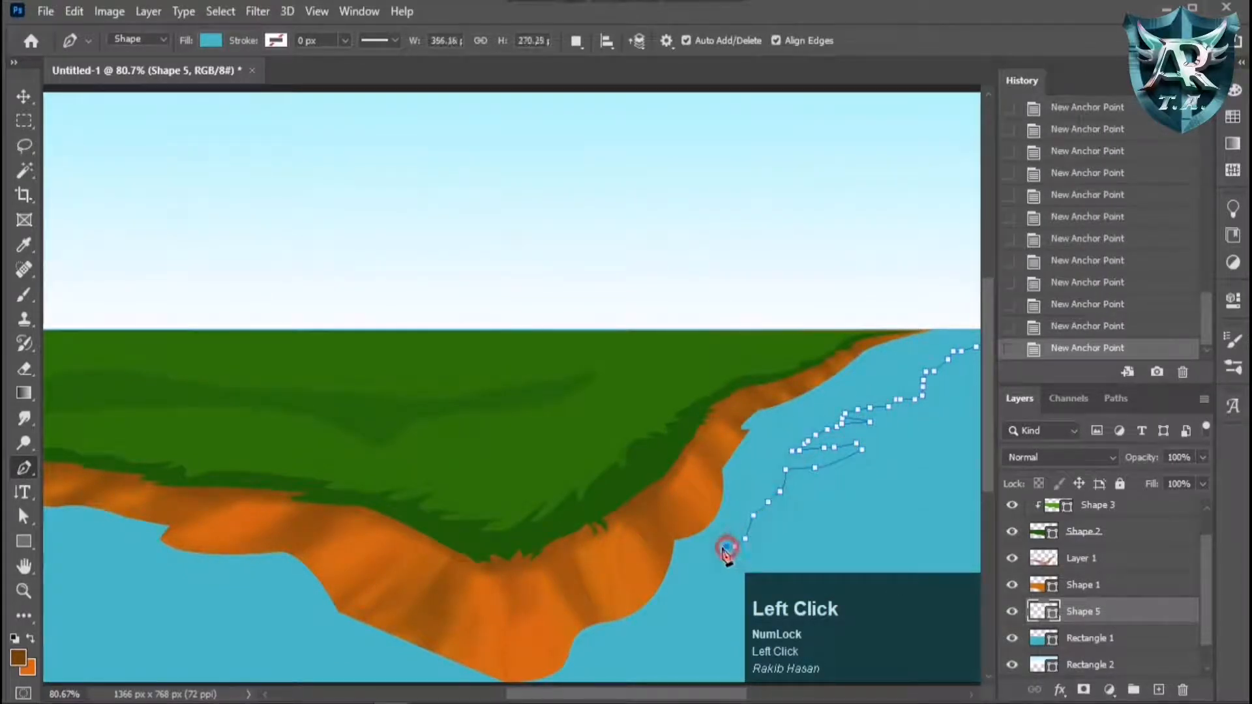
Run the outline down to the canvas's bottom edge and close it around the lower-right corner, about 581 by 453 px.
left_click(677, 663)
scroll(678, 653, "down", 4)
left_click(610, 582)
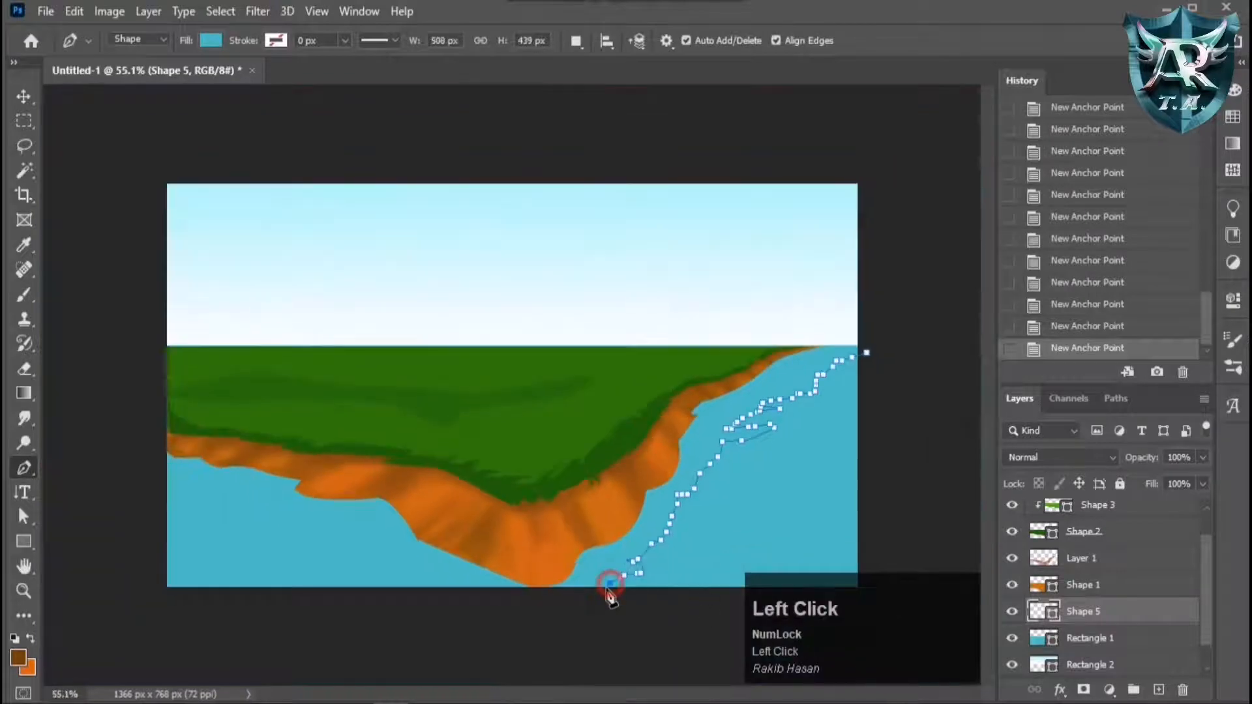
left_click(898, 589)
left_click(866, 353)
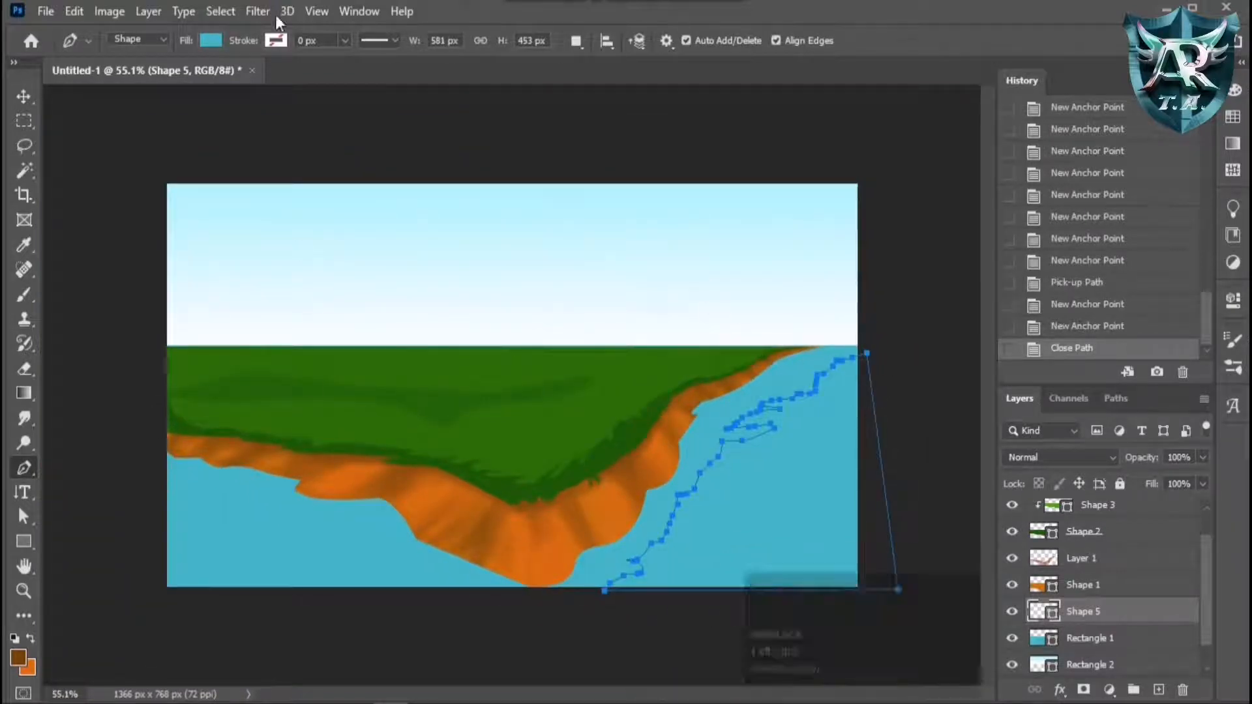
Fill the new water shape, Shape 5, with a custom light blue slightly brighter than the sea.
left_click(211, 40)
left_click(96, 142)
left_click(143, 143)
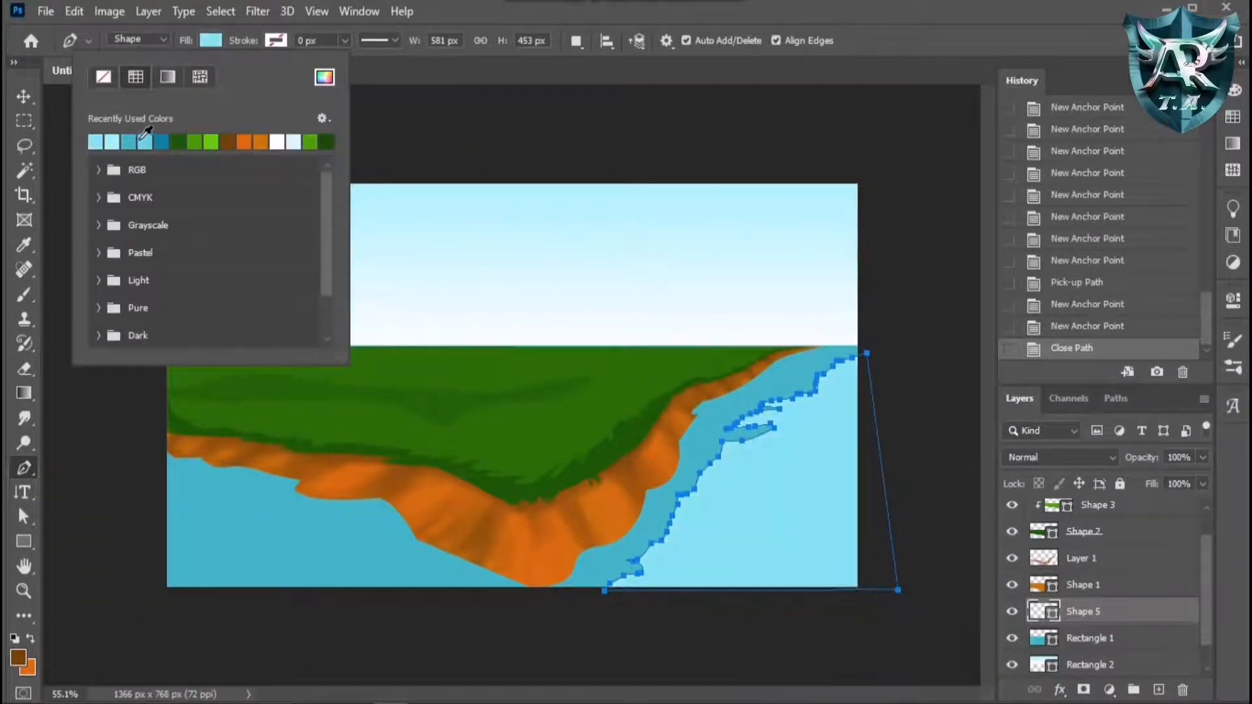
left_click(133, 142)
left_click(324, 77)
left_click(713, 140)
left_click(972, 100)
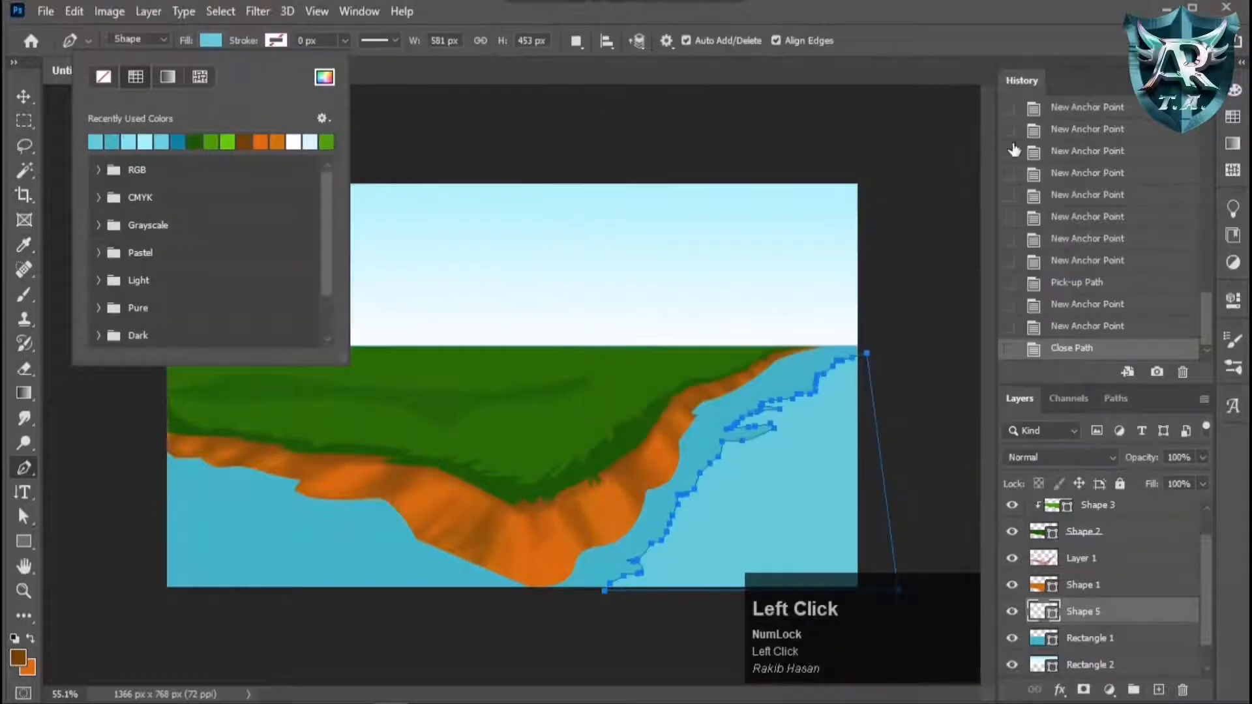
left_click(78, 79)
Lower the opacity of the Shape 5 layer to 75%.
key("v")
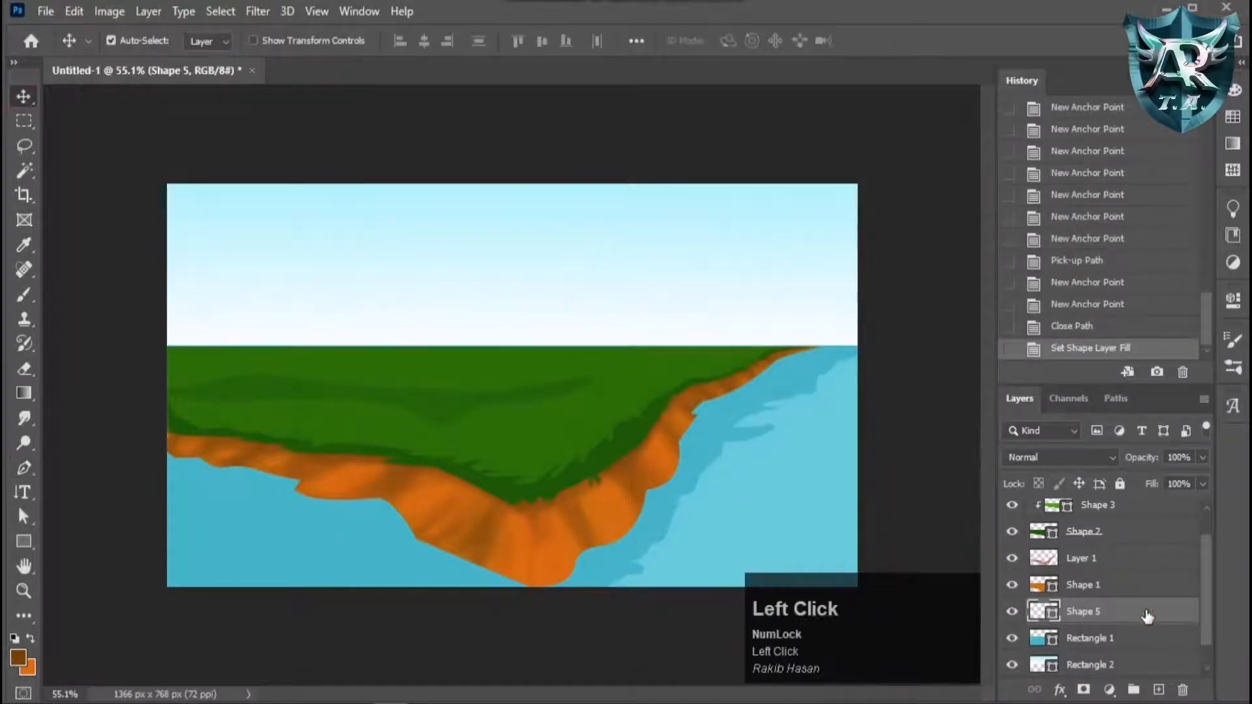
left_click(1176, 454)
key("Down")
key("Down")
key("Down")
key("Down")
key("Down")
key("Down")
key("Down")
key("Down")
key("Down")
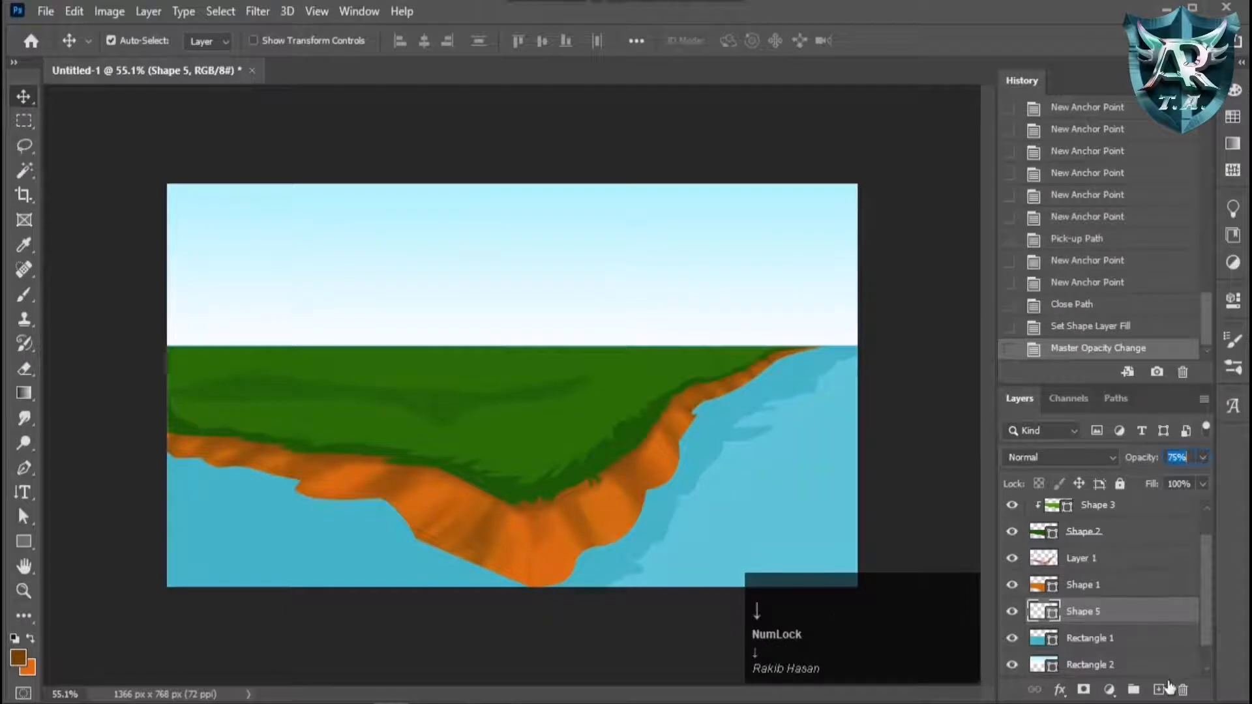
Add an empty layer above Shape 5 and set the Brush tool's foreground colour to dark teal #268890.
left_click(1160, 689)
scroll(705, 467, "up", 2)
scroll(805, 460, "down", 1)
left_click(23, 295)
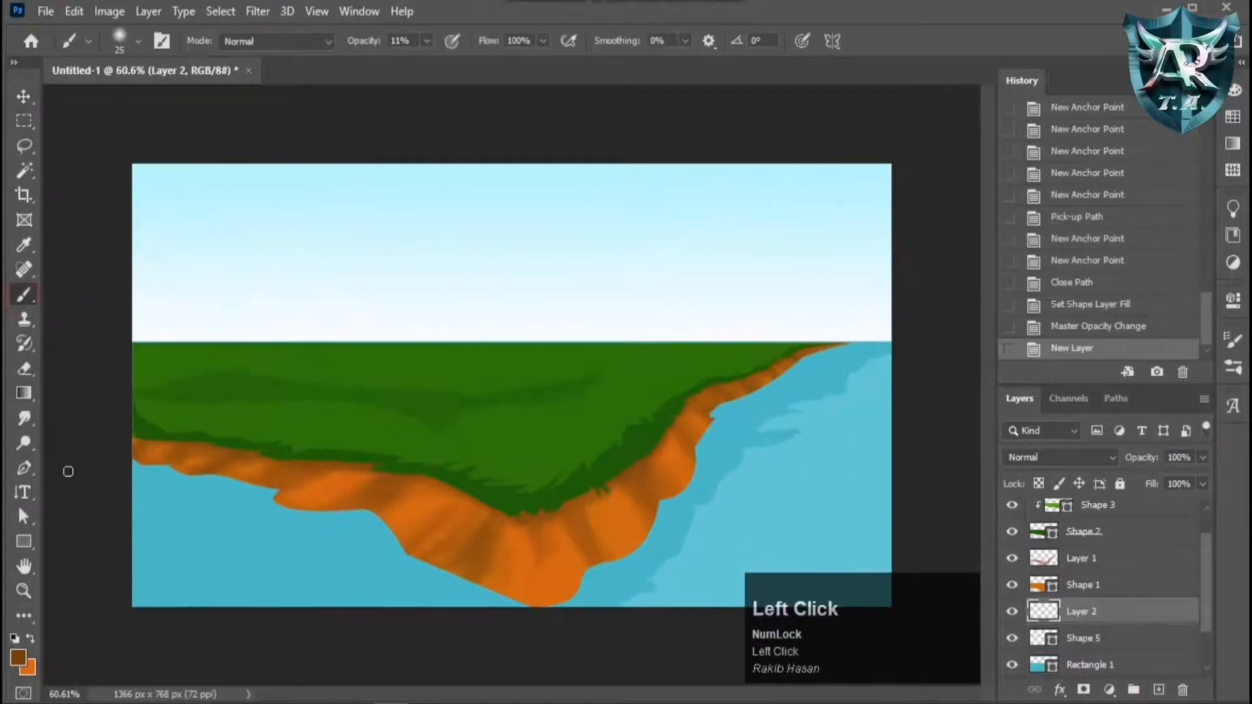
left_click(20, 659)
left_click(222, 548)
left_click(767, 216)
left_click(980, 102)
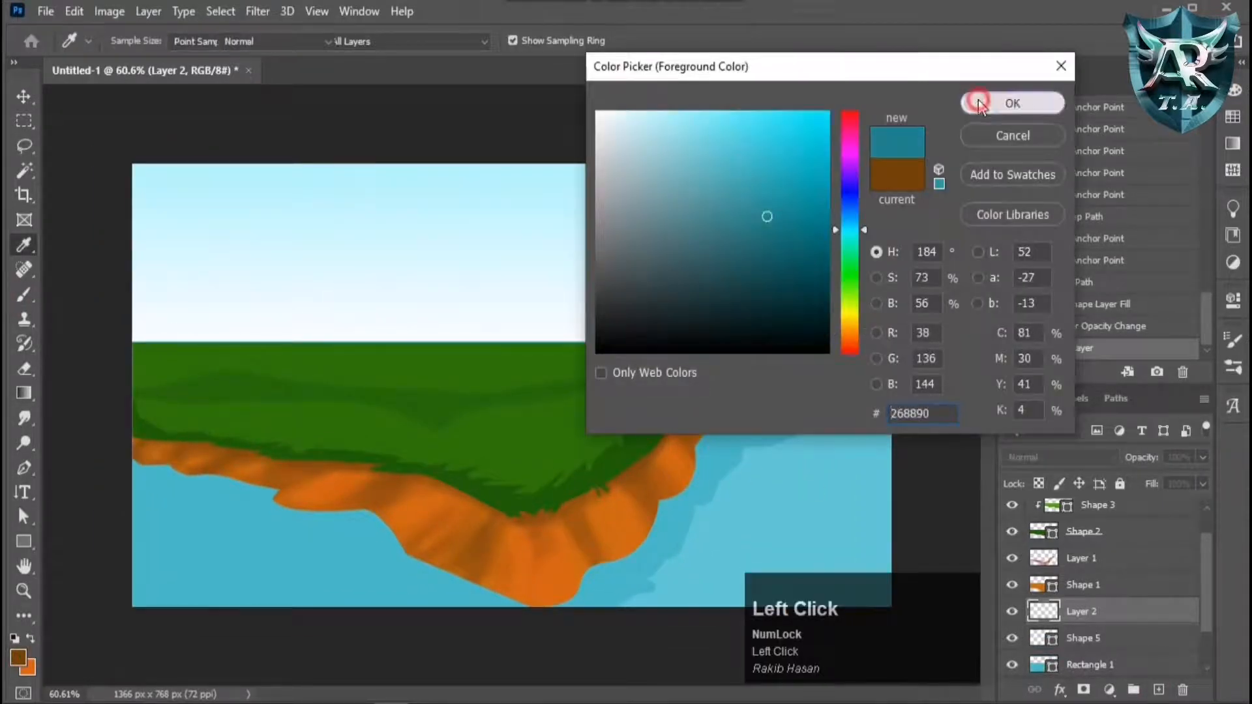
Paint soft teal shadow strokes on the water along the cliff's right side with the 25 px brush at 11% opacity.
scroll(925, 330, "up", 2)
left_click_drag(892, 344, 865, 356)
left_click_drag(861, 359, 847, 370)
left_click_drag(841, 373, 809, 387)
left_click_drag(806, 385, 793, 396)
mouse_move(789, 398)
left_mouse_down()
mouse_move(751, 414)
mouse_move(766, 407)
left_mouse_up()
left_click_drag(768, 405, 778, 401)
left_click_drag(780, 399, 788, 396)
left_click_drag(791, 395, 797, 393)
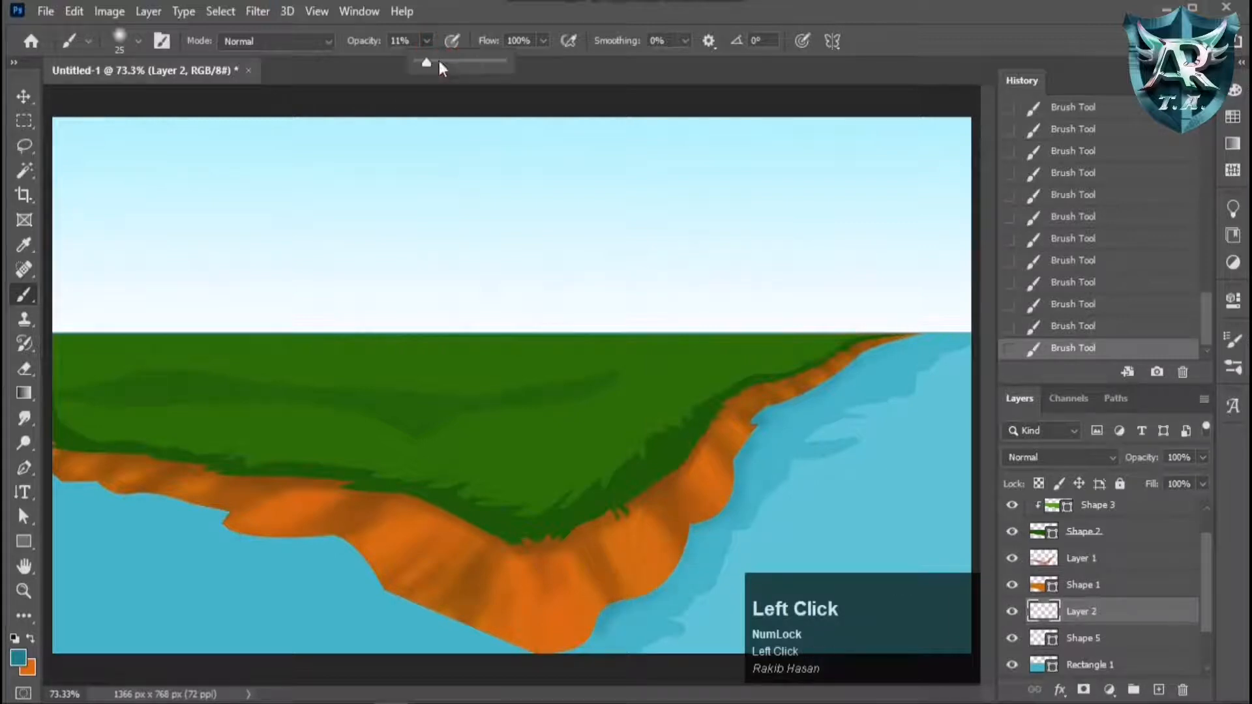
Raise the brush opacity to 23% and deepen the water shadow along the cliff's base on both sides.
left_click(437, 63)
left_click_drag(710, 525, 683, 549)
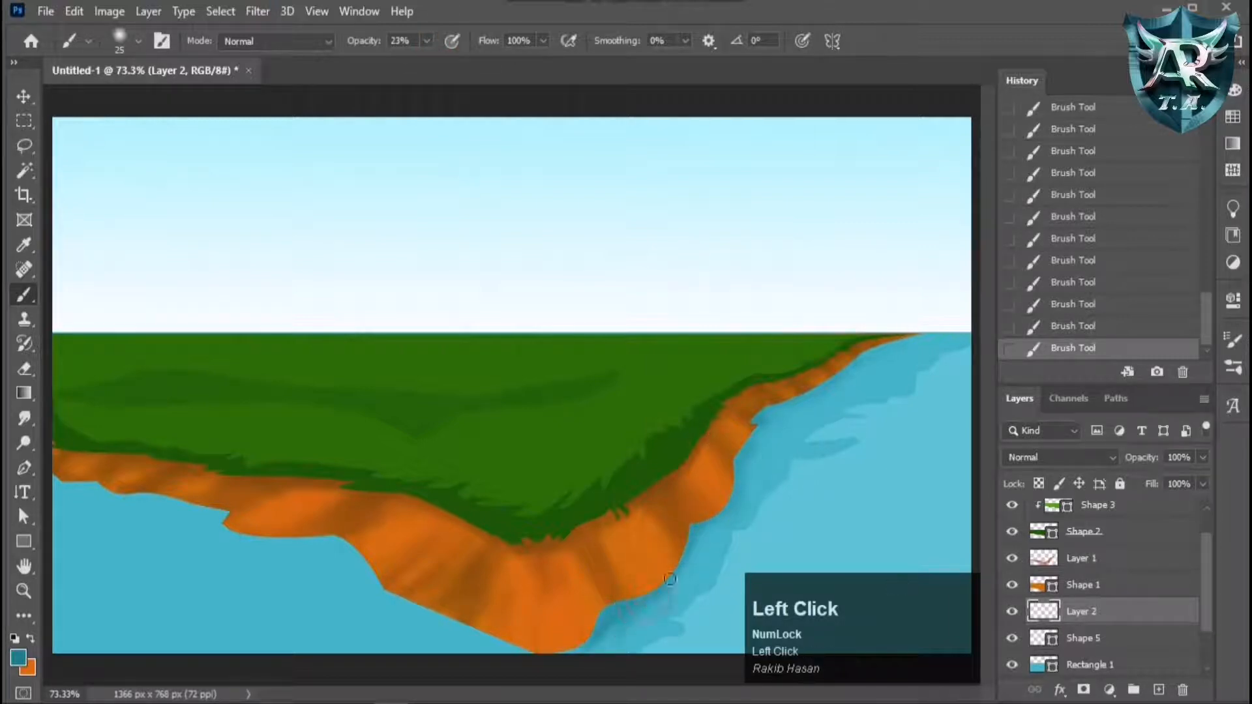
scroll(817, 422, "down", 2)
scroll(535, 477, "down", 1)
scroll(205, 486, "up", 1)
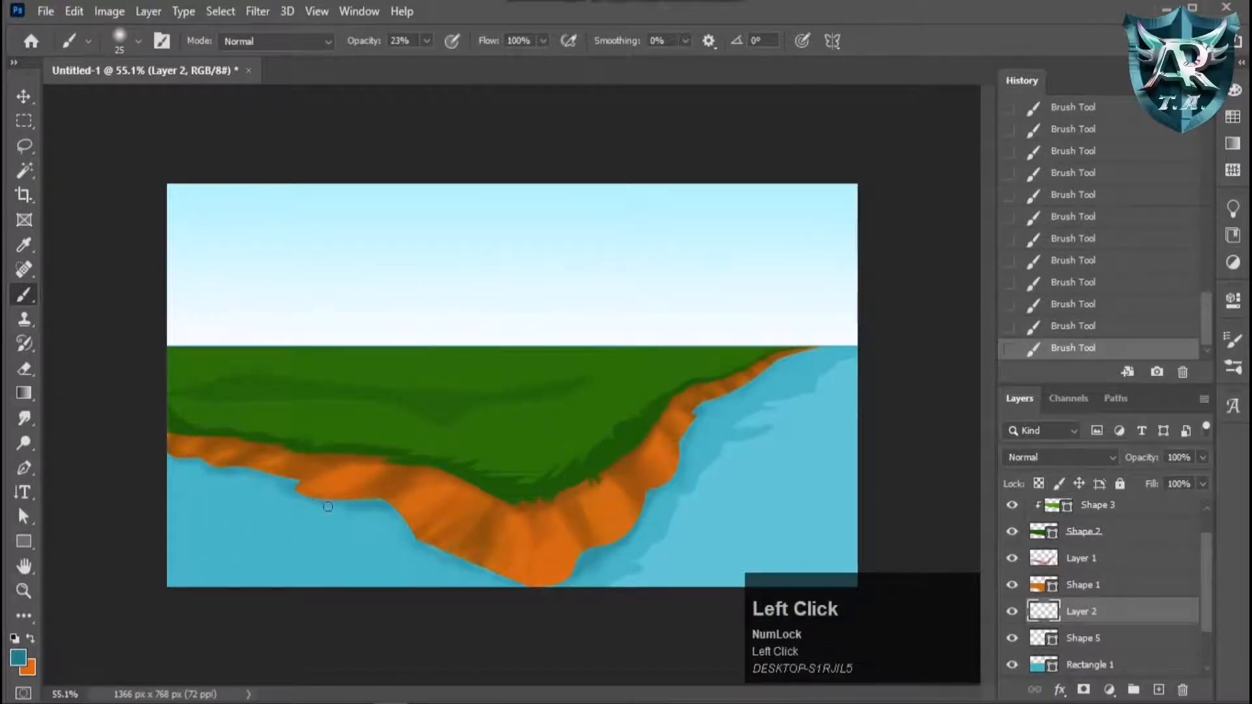
scroll(444, 522, "down", 1)
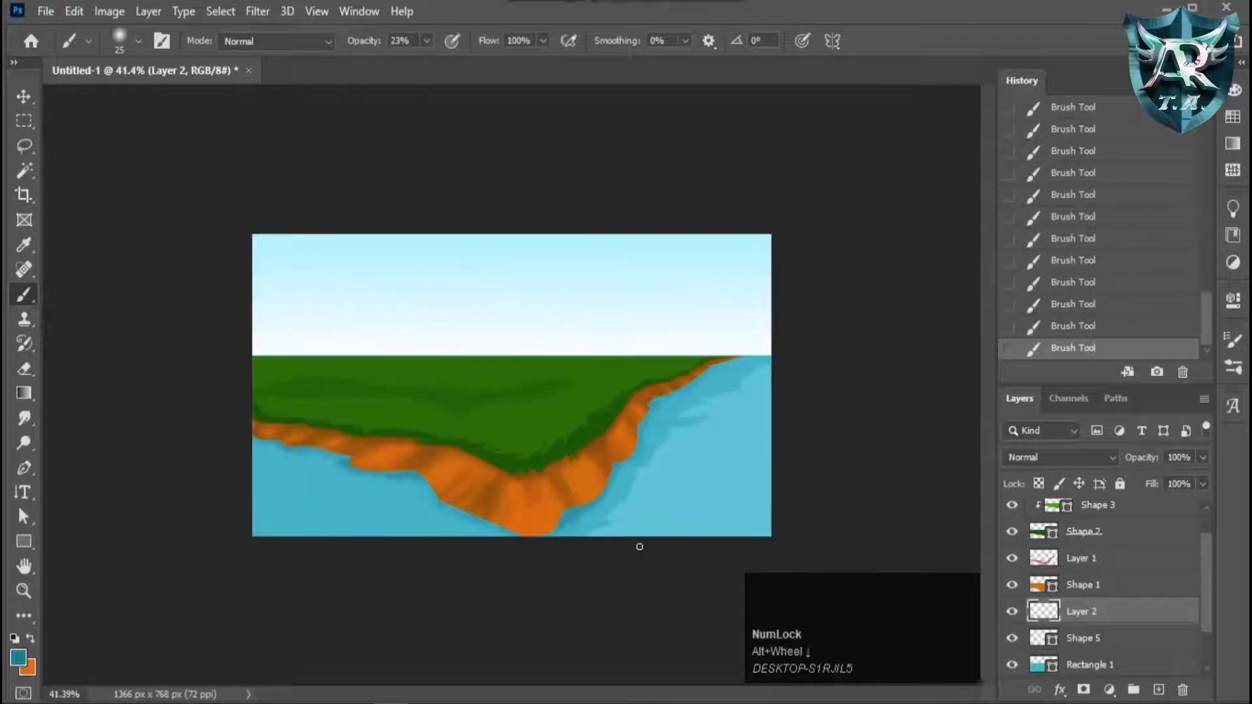
Set the foreground colour to white and paint thin wave lines on the right-hand water with a brush of about 7 px.
left_click(31, 639)
left_click(19, 660)
left_click_drag(622, 125, 598, 115)
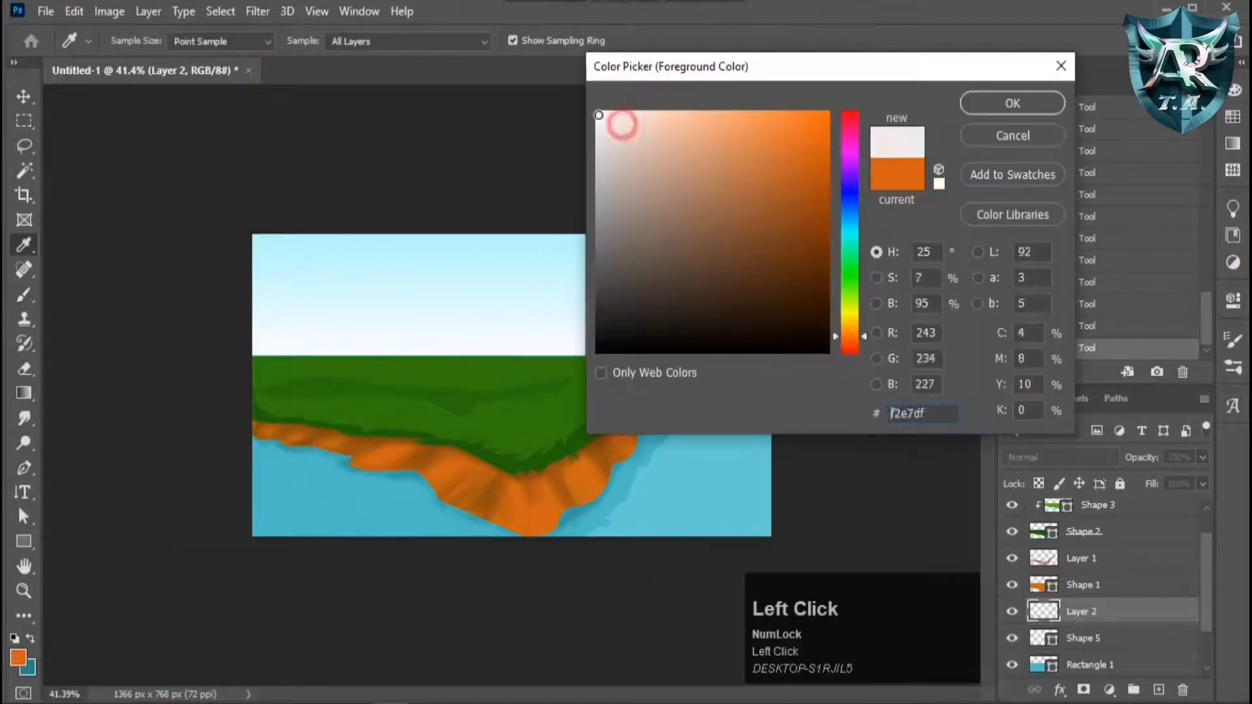
left_click(1012, 103)
key("ctrl+z")
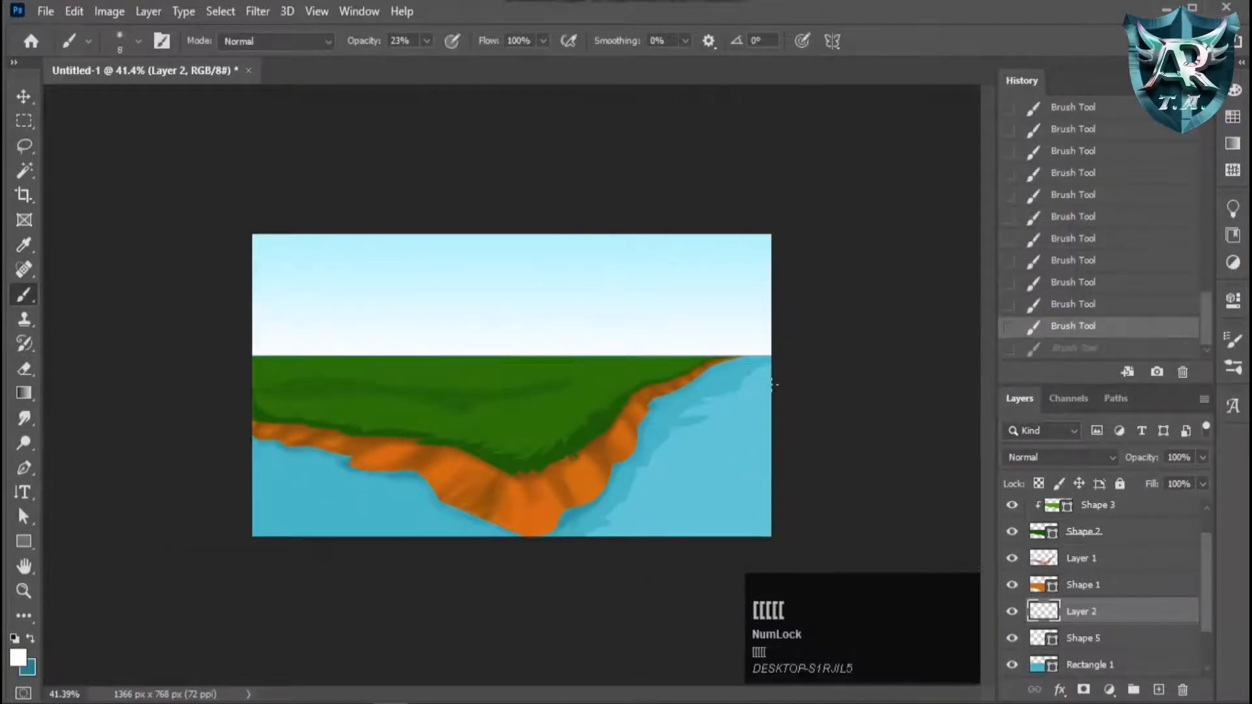
left_click_drag(757, 385, 704, 450)
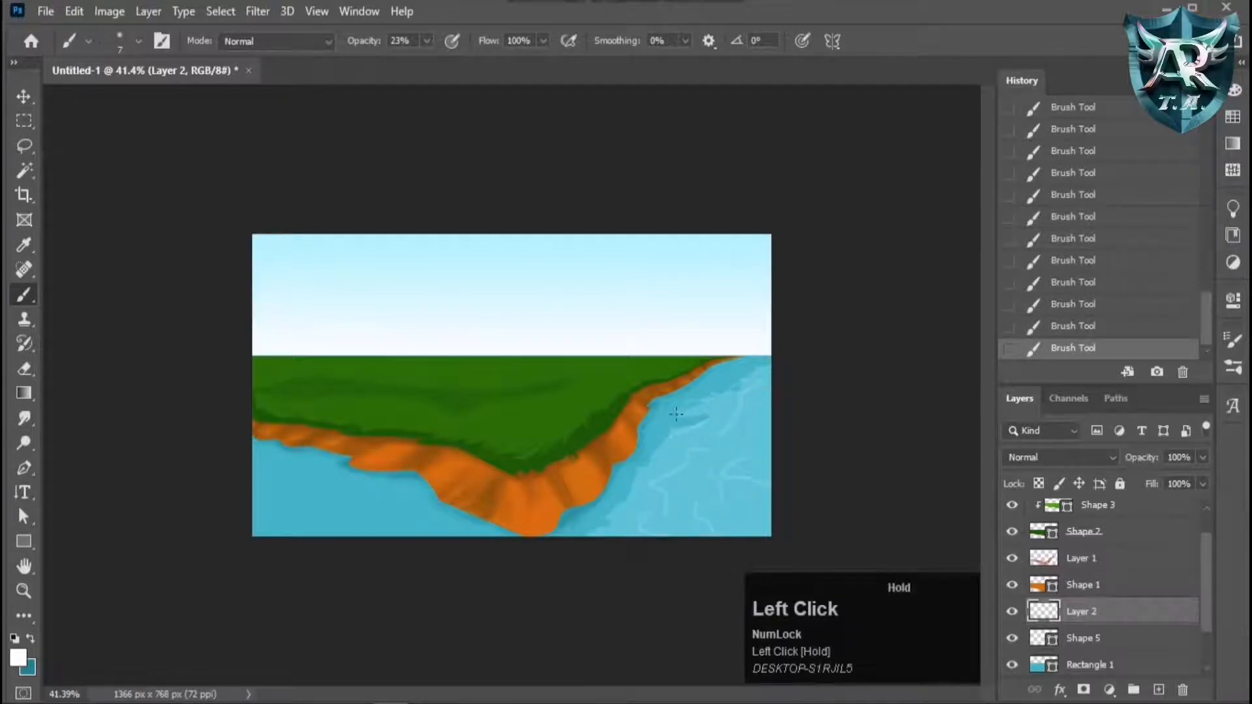
Switch the foreground to the water's light blue and soften the white wave lines with a 30 px brush.
left_click(30, 639)
left_click(700, 449)
key("Return")
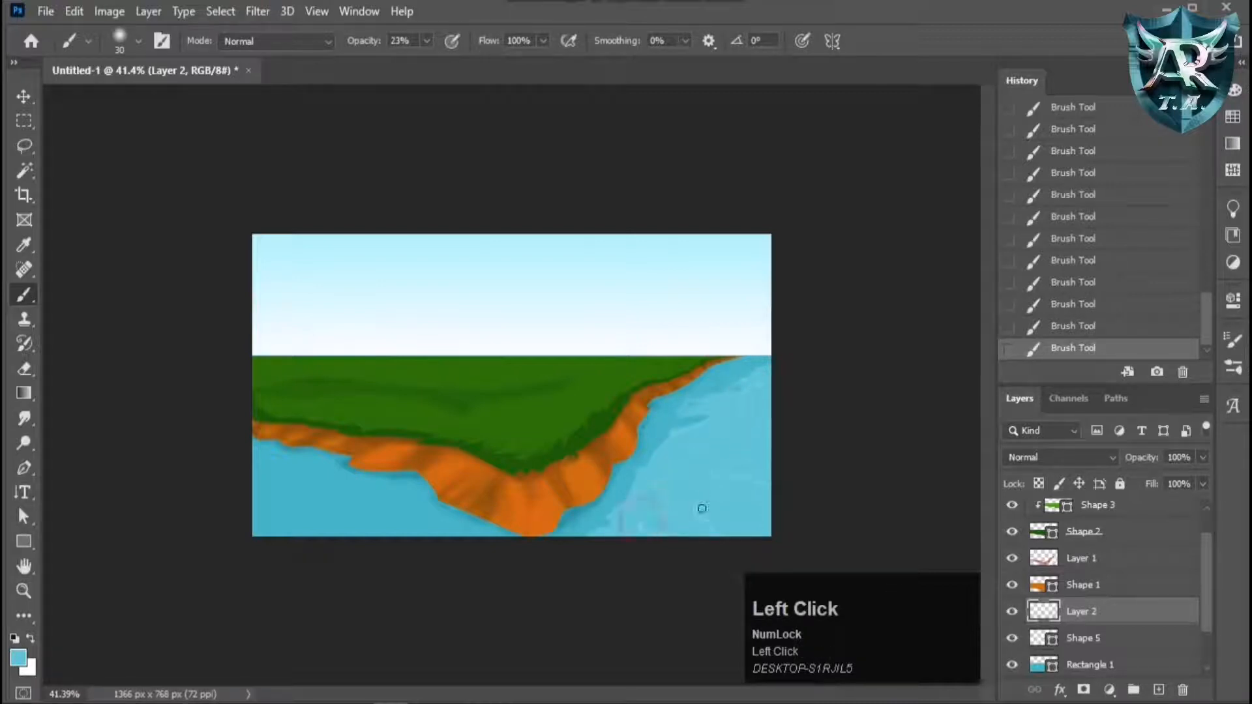
scroll(651, 462, "down", 2, "alt")
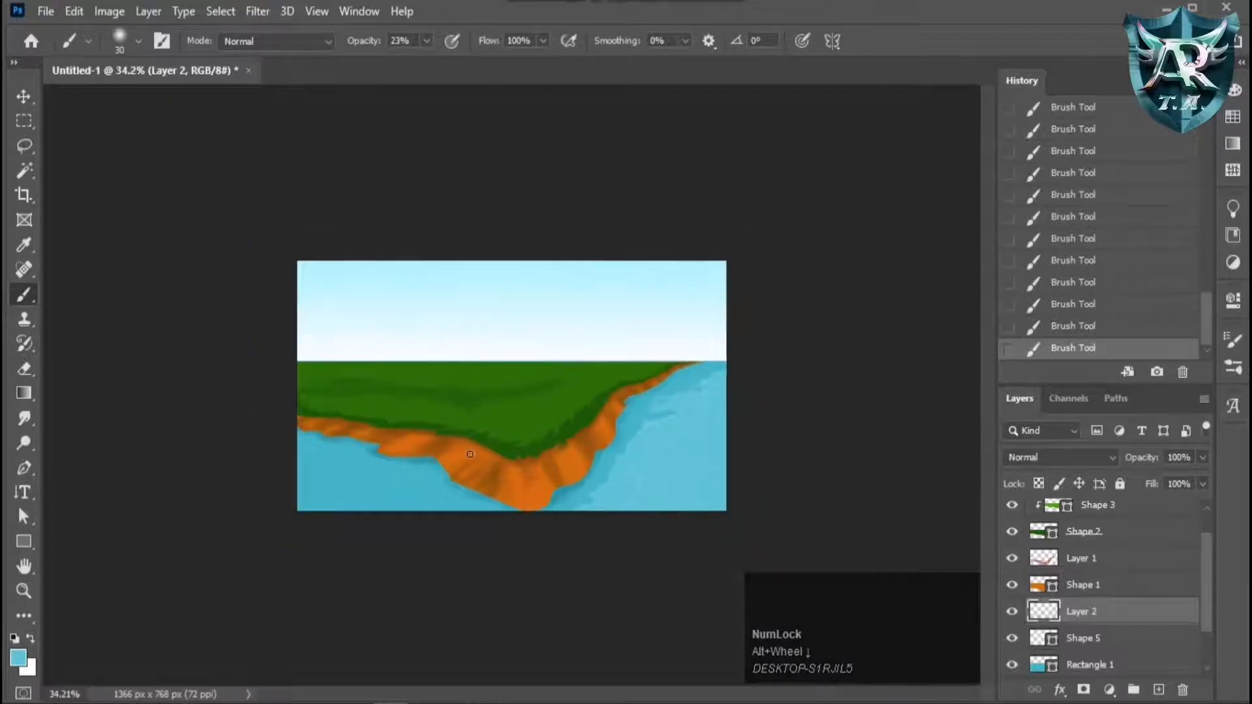
Duplicate the painted water details of Layer 2 and place the copy over the water left of the cliff.
left_click(1135, 608)
left_click(21, 102)
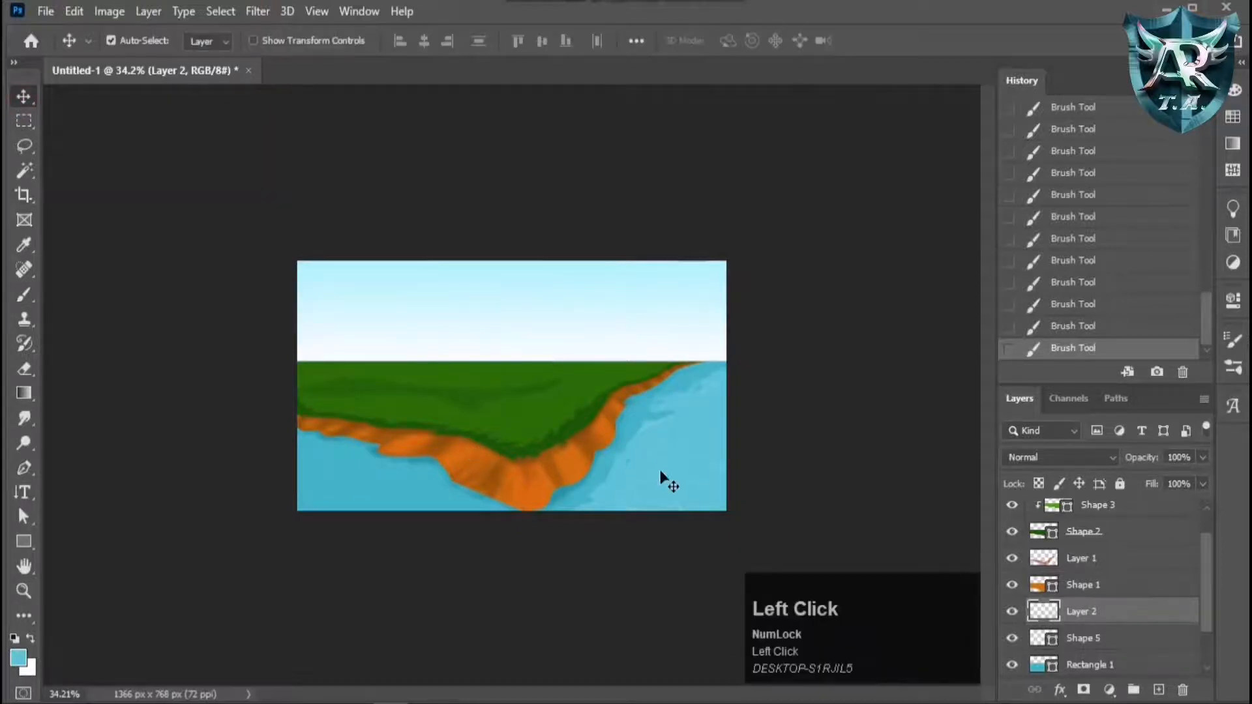
left_click(1126, 637)
left_click_drag(684, 470, 365, 552, "alt")
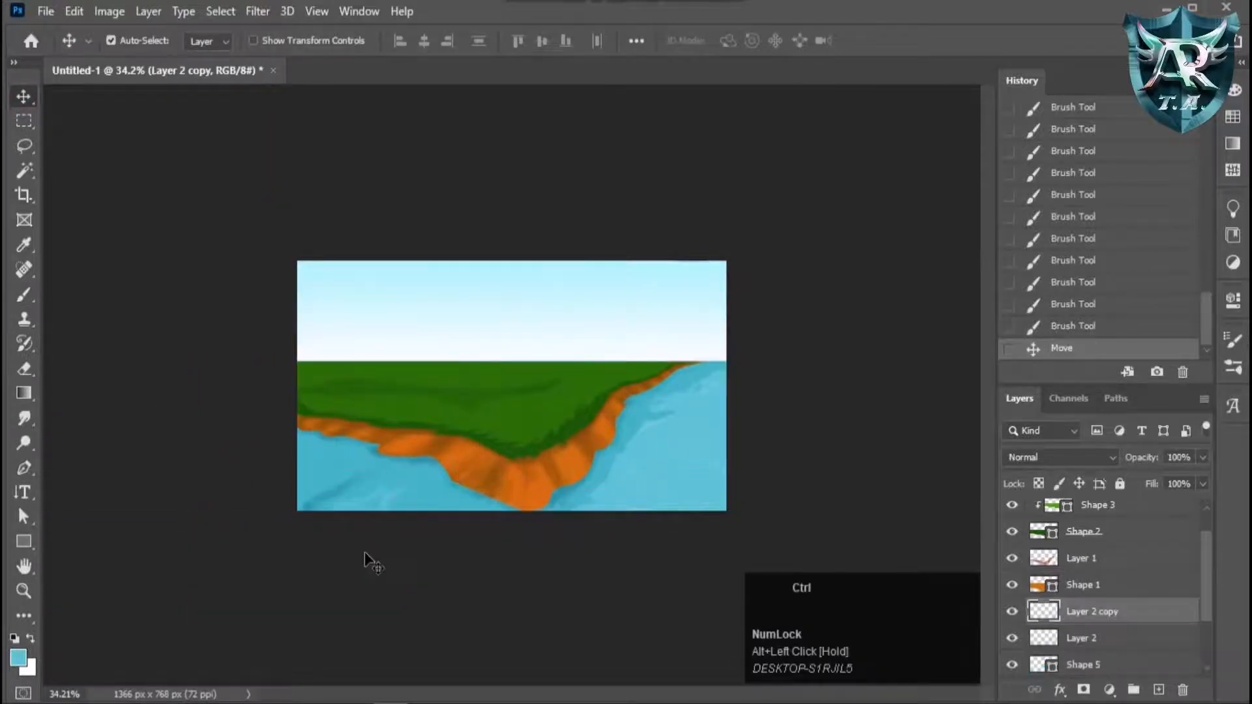
Flip the Layer 2 copy vertically, scale it to about 49% and rotate it about -18° over the left water.
key("ctrl+t")
right_click(189, 543)
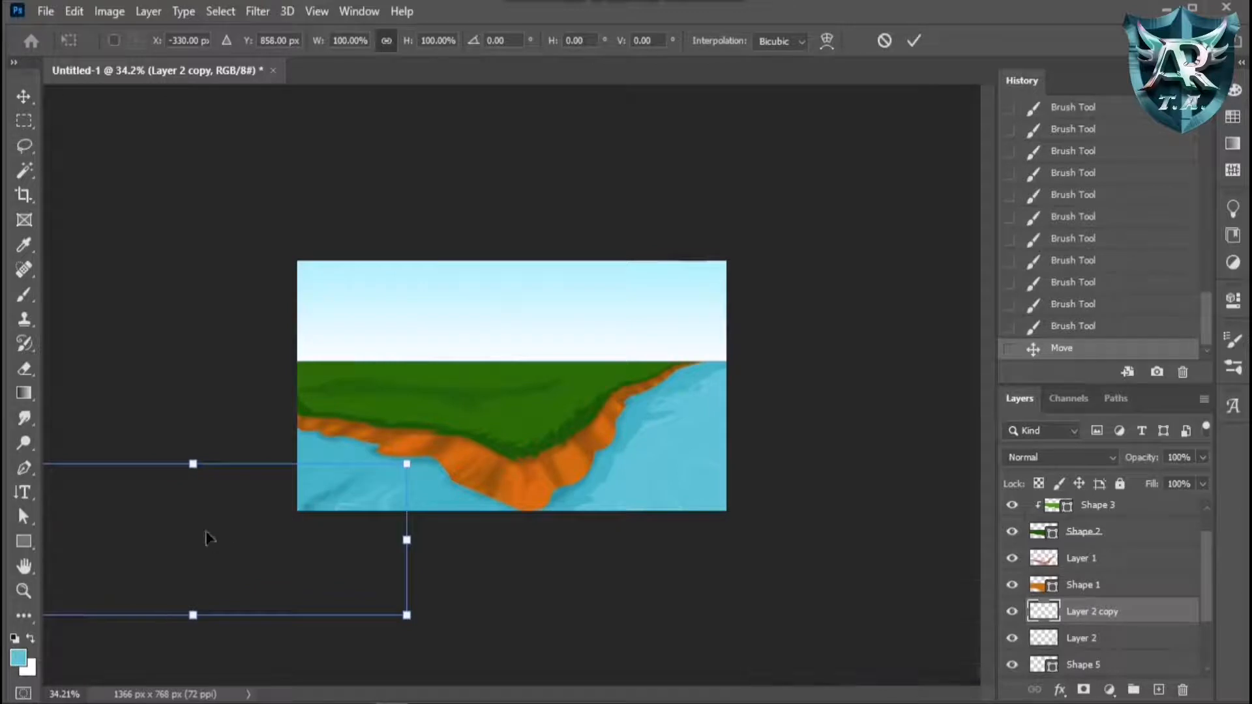
right_click(238, 530)
left_click(242, 565)
left_click_drag(243, 564, 385, 587)
left_click_drag(548, 476, 328, 557)
left_click_drag(230, 598, 428, 481)
left_click_drag(589, 414, 133, 630)
left_click_drag(428, 473, 330, 479)
left_click_drag(482, 421, 463, 386)
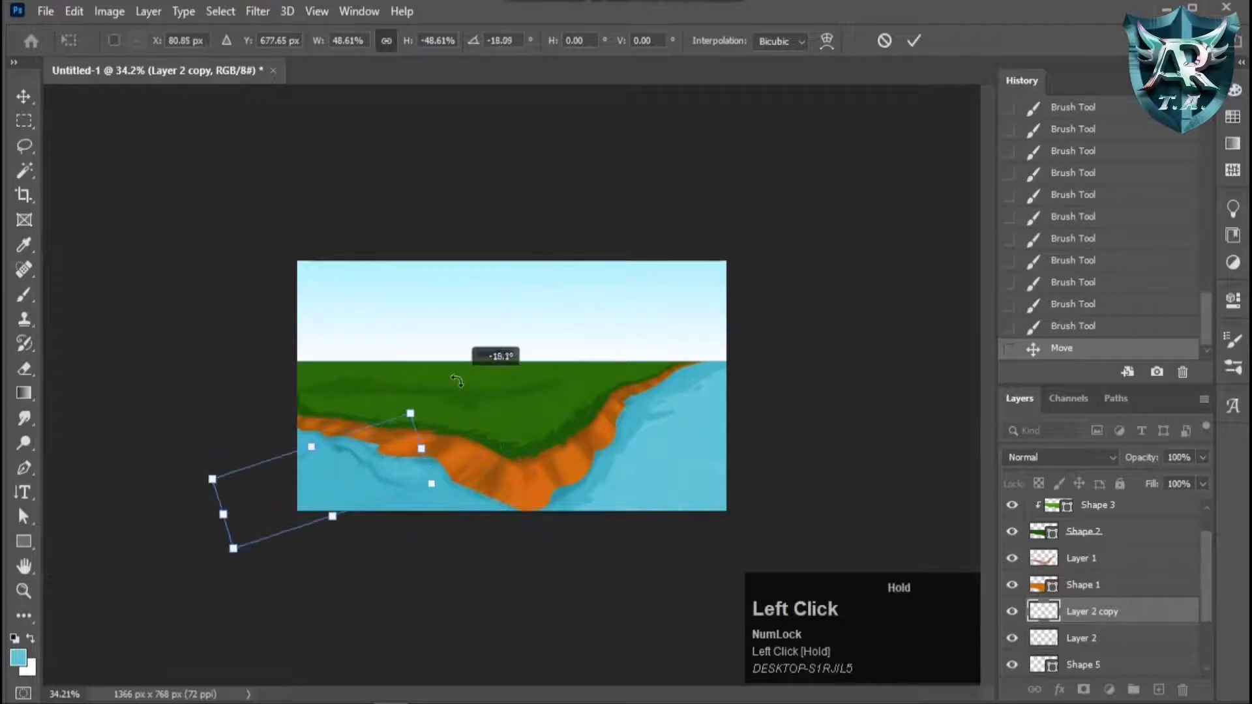
Try the Layer 2 copy at about 65% scale and -42° rotation, apply the transform and delete the copy.
left_click_drag(372, 472, 478, 528)
left_click_drag(422, 478, 358, 500)
left_click_drag(445, 491, 414, 424)
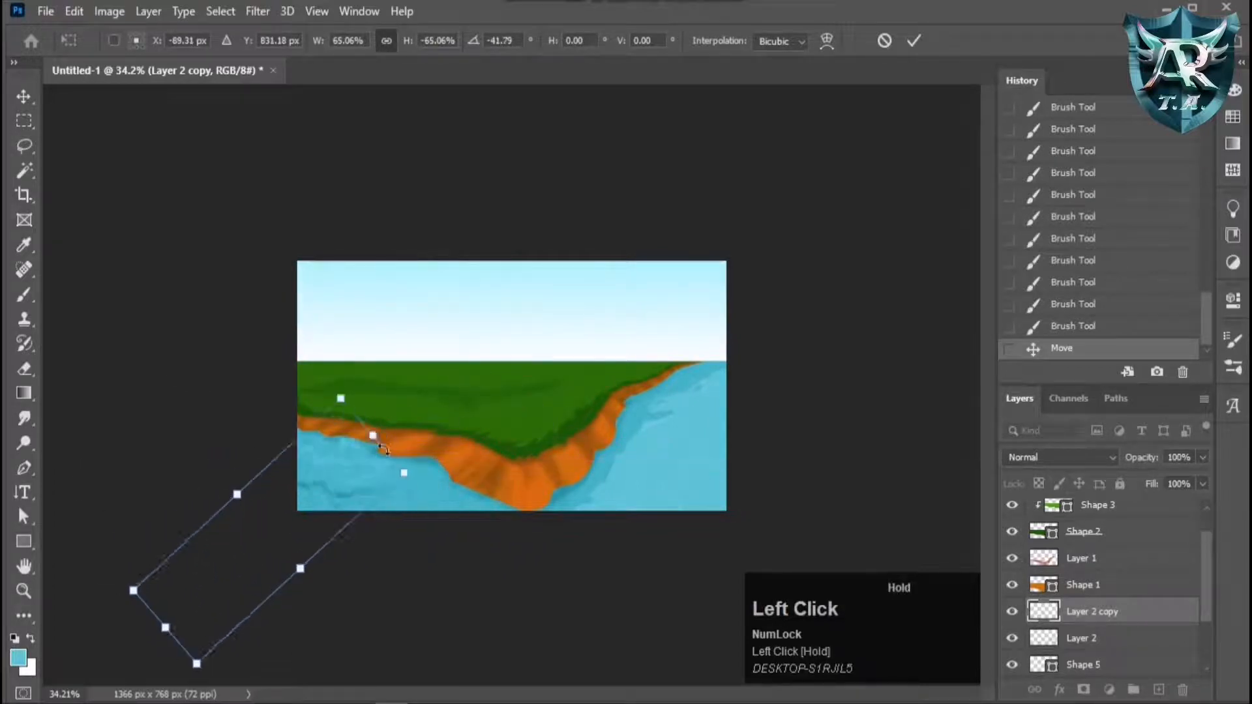
left_click_drag(338, 467, 367, 504)
key("ctrl+alt+z")
key("Return")
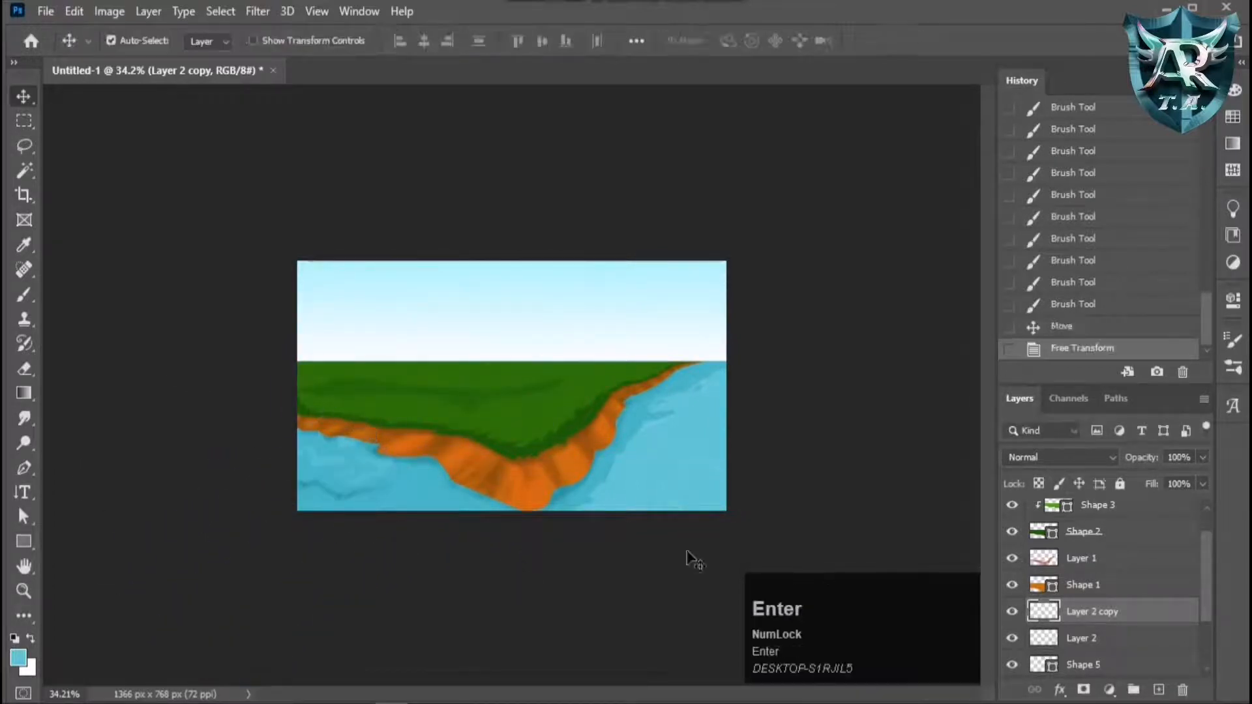
key("Delete")
Start a new pen shape above Layer 2, placing jagged points inward from the canvas's left edge just below the cliff.
scroll(346, 499, "up", 2)
scroll(345, 499, "up", 1)
left_click(24, 468)
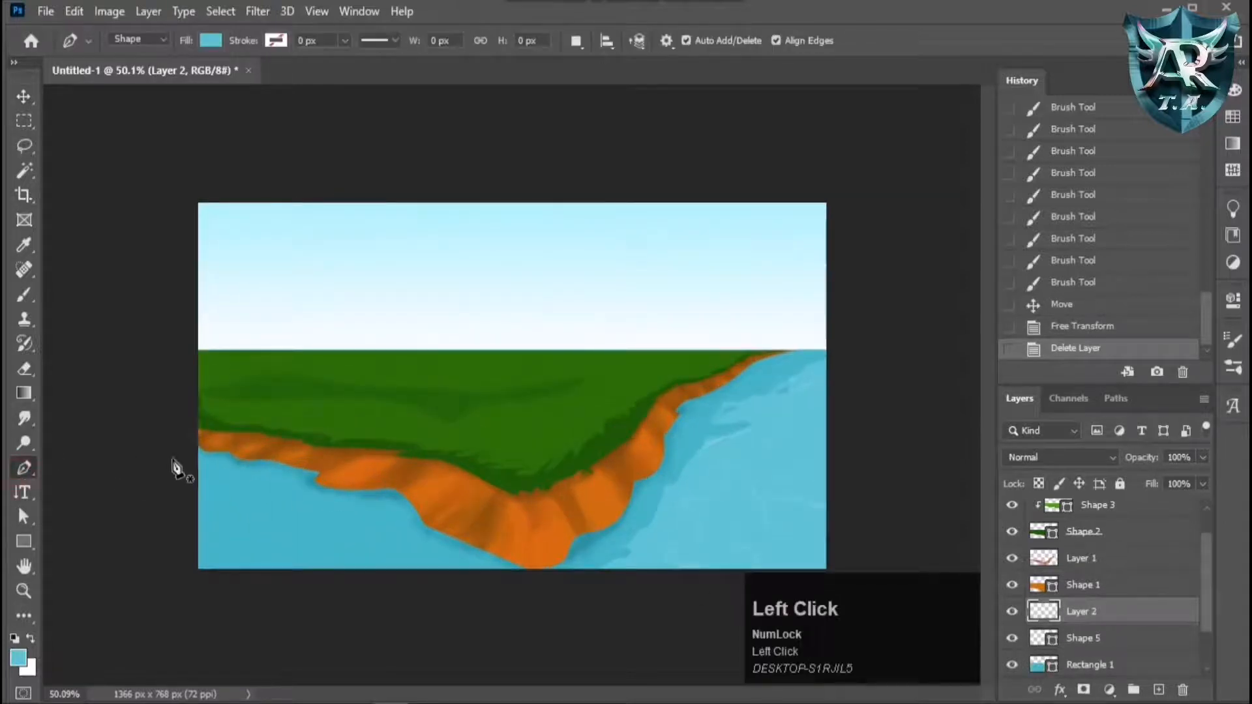
left_click(195, 460)
left_click(201, 461)
left_click(211, 461)
left_click(216, 469)
left_click(221, 475)
left_click(227, 475)
left_click(239, 476)
left_click(250, 475)
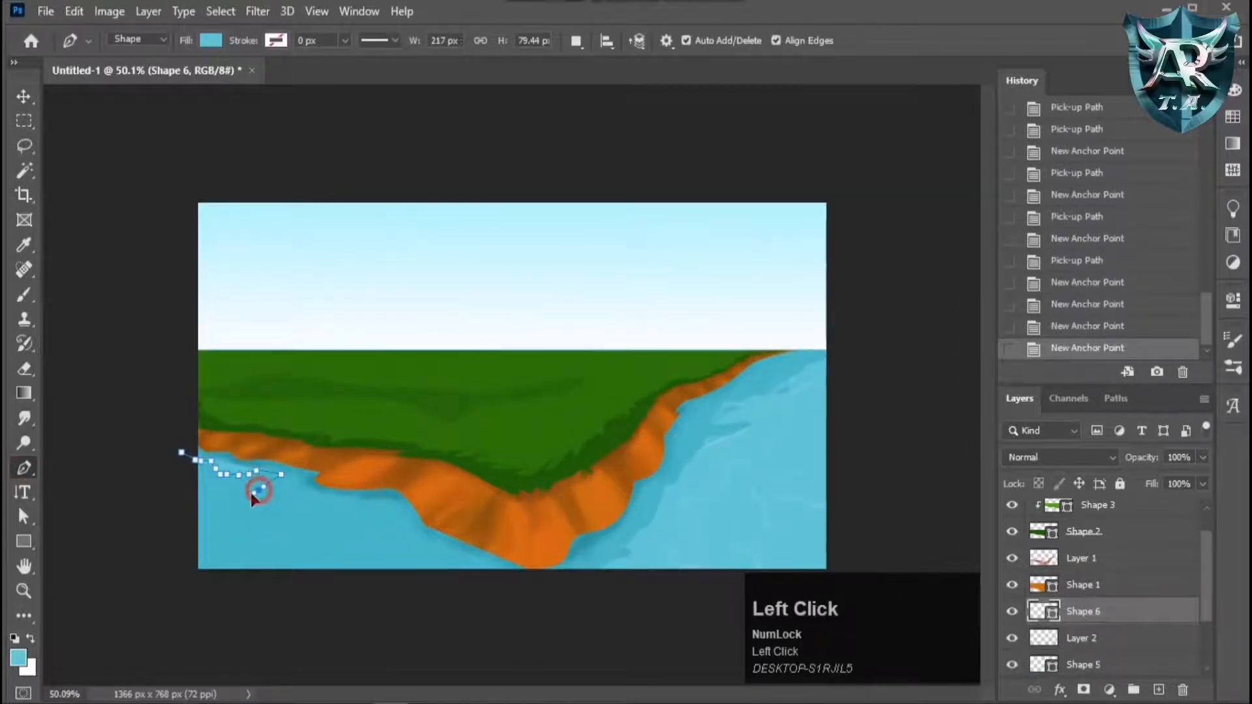
Complete the jagged left water outline and close it below and outside the canvas, about 633 by 349 px.
left_click(449, 561)
left_click(447, 586)
left_click(397, 603)
left_click(255, 617)
left_click(177, 607)
left_click(168, 594)
left_click(182, 453)
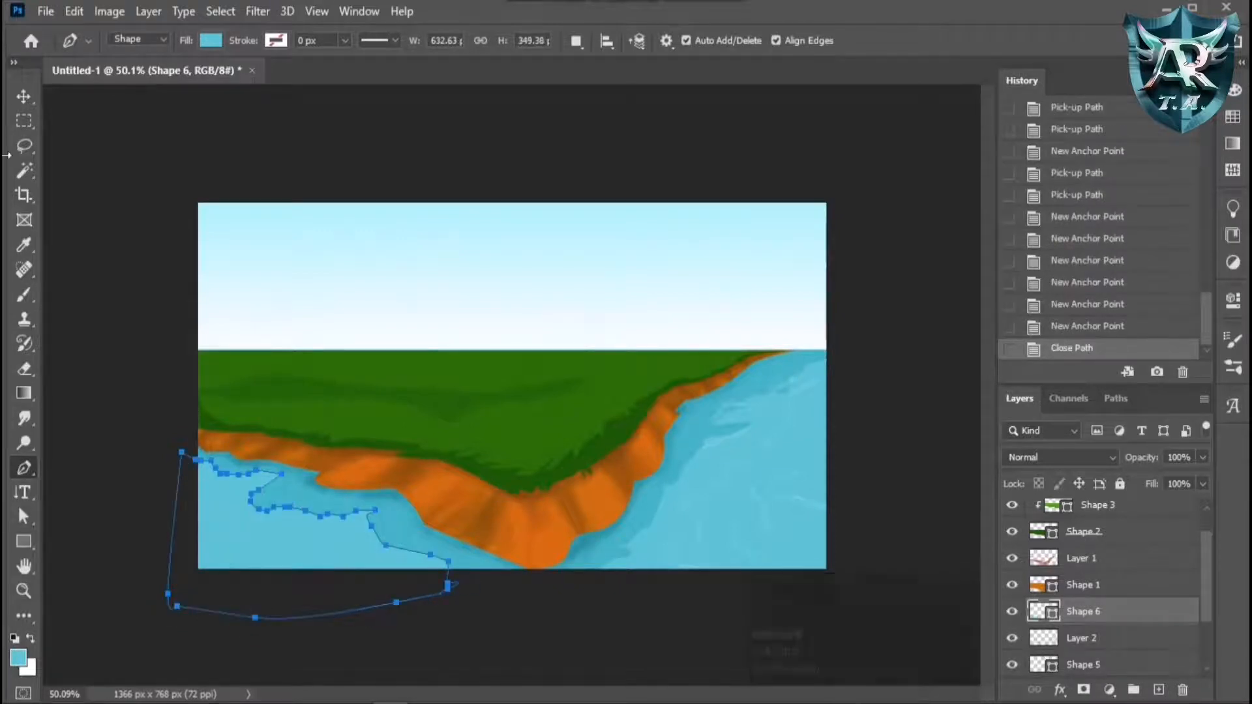
Fill the left water shape, Shape 6, with the light blue of the water right of the cliff.
left_click(211, 41)
left_click(261, 141)
left_click(244, 142)
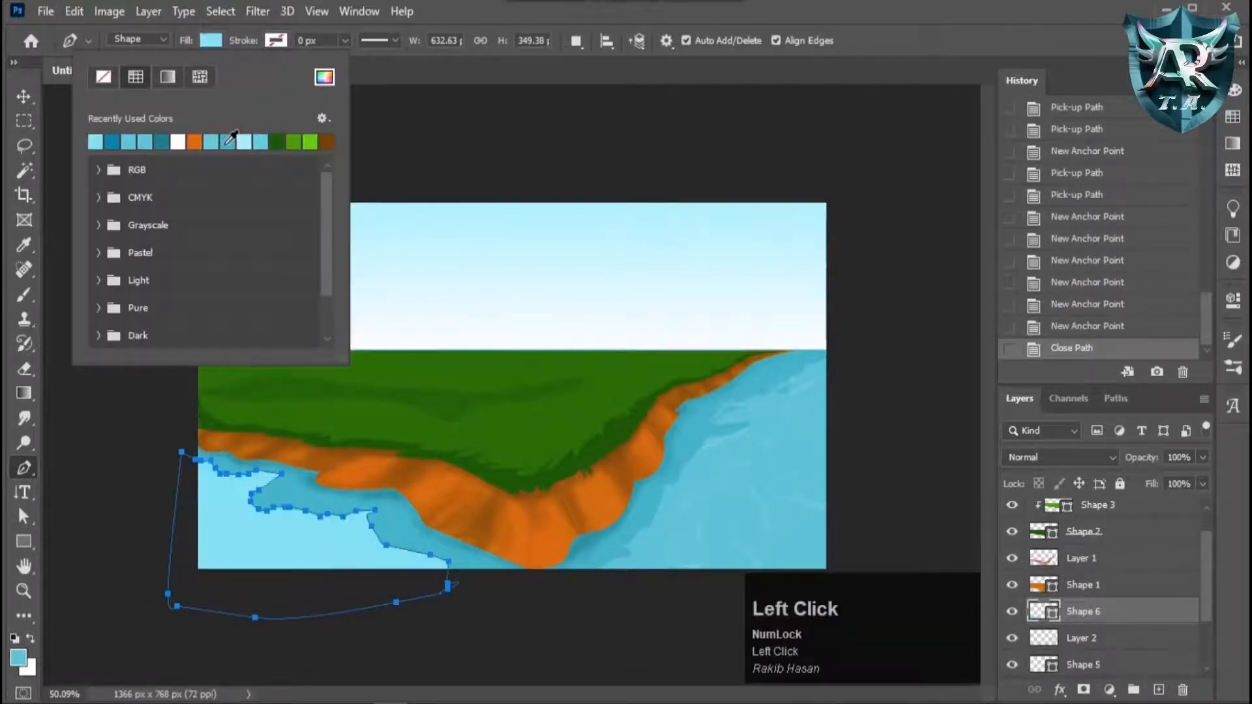
left_click(319, 79)
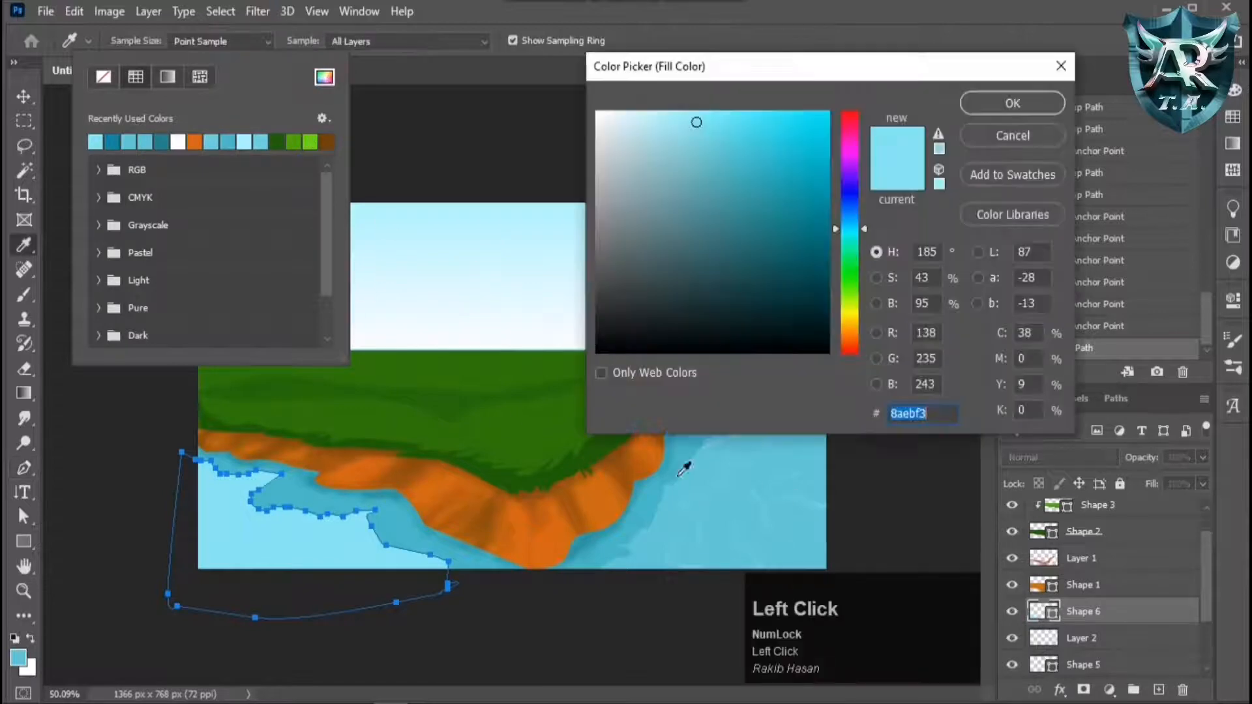
left_click(1029, 105)
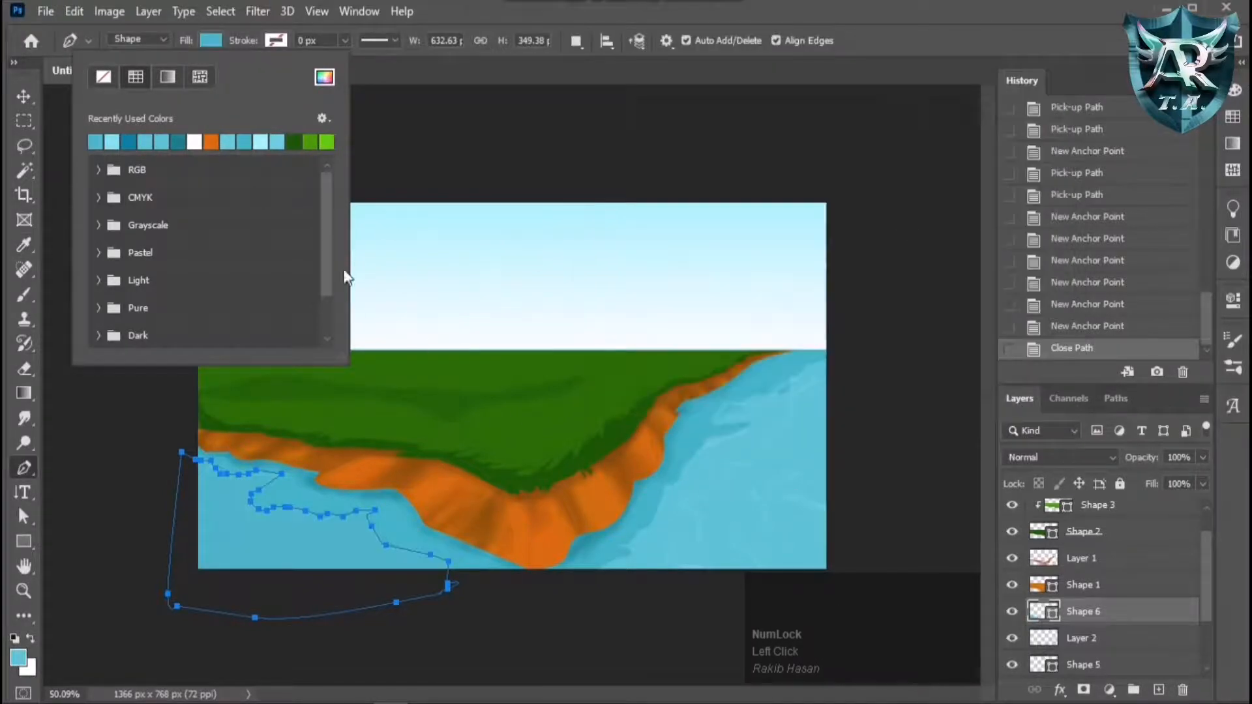
left_click(324, 77)
left_click(976, 108)
Lower the opacity of the Shape 6 layer to 70%.
left_click(21, 97)
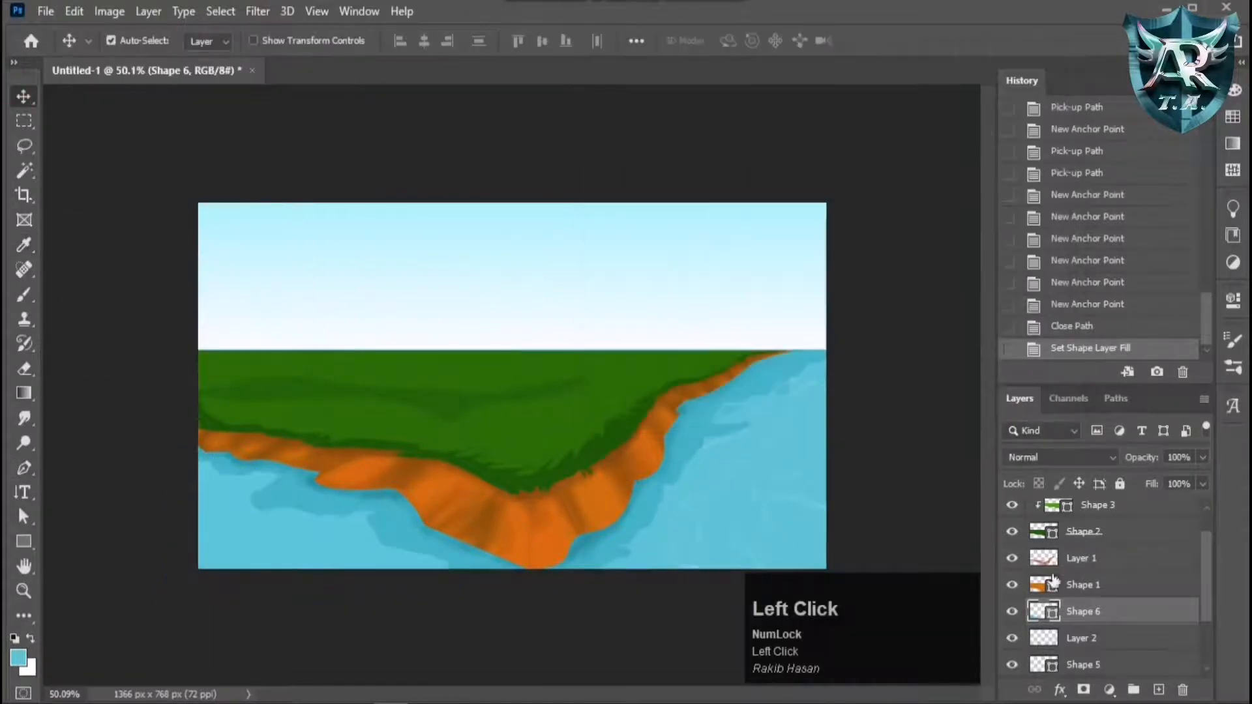
left_click(1177, 458)
key("Down")
key("Down")
key("Down")
key("Down")
key("Down")
key("Down")
key("Down")
key("Down")
key("Down")
key("Down")
key("Down")
key("Down")
key("Down")
key("Down")
key("Down")
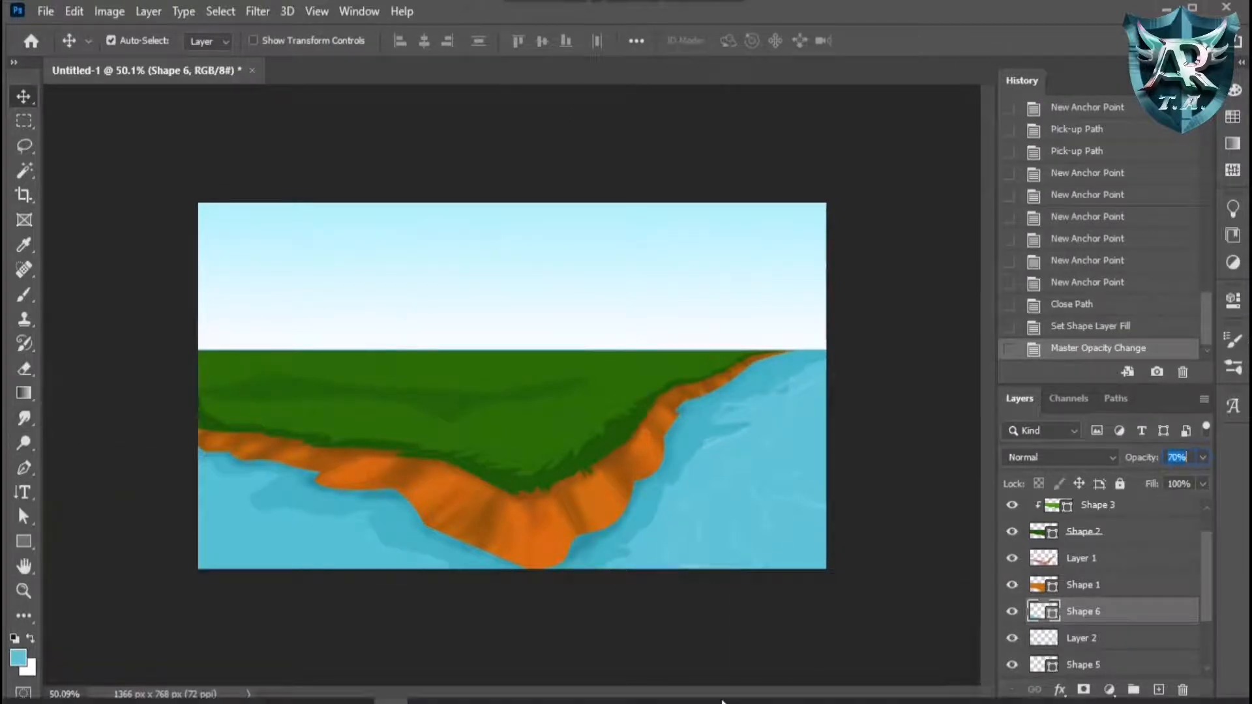
Ready a fine white brush at 6% opacity and add a new layer above Shape 6.
left_click(24, 295)
left_click(24, 615)
left_click(30, 639)
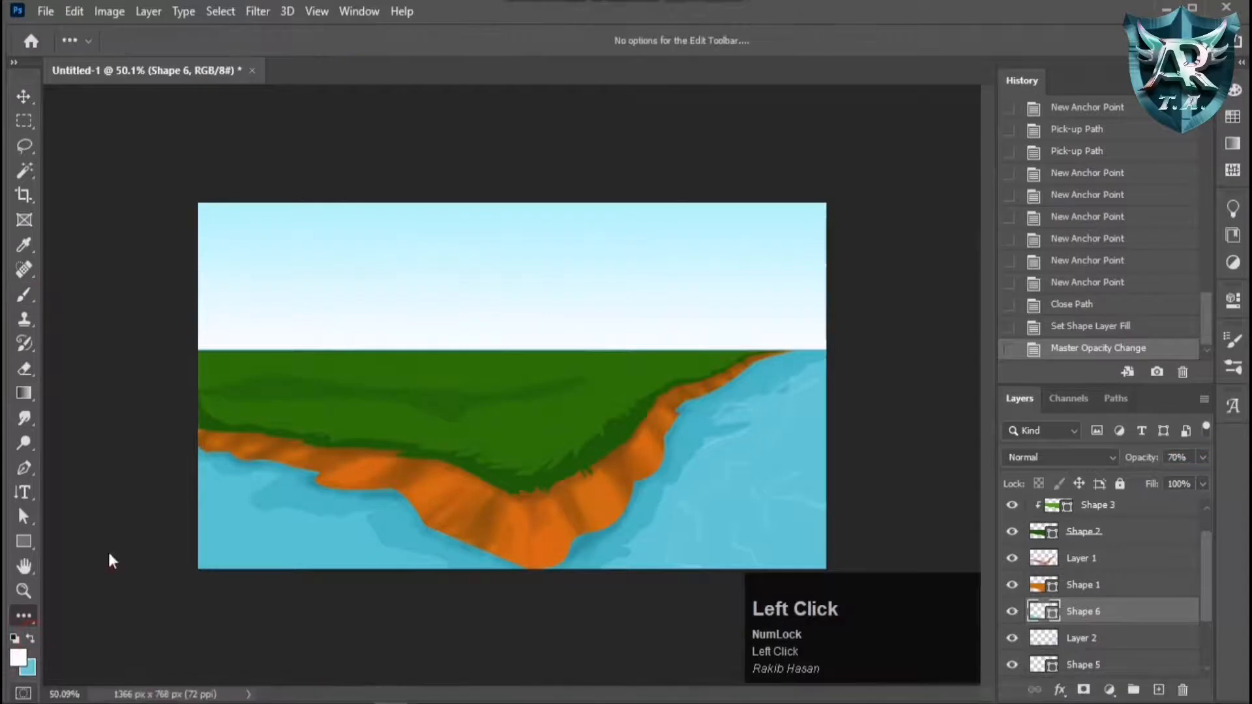
left_click(24, 295)
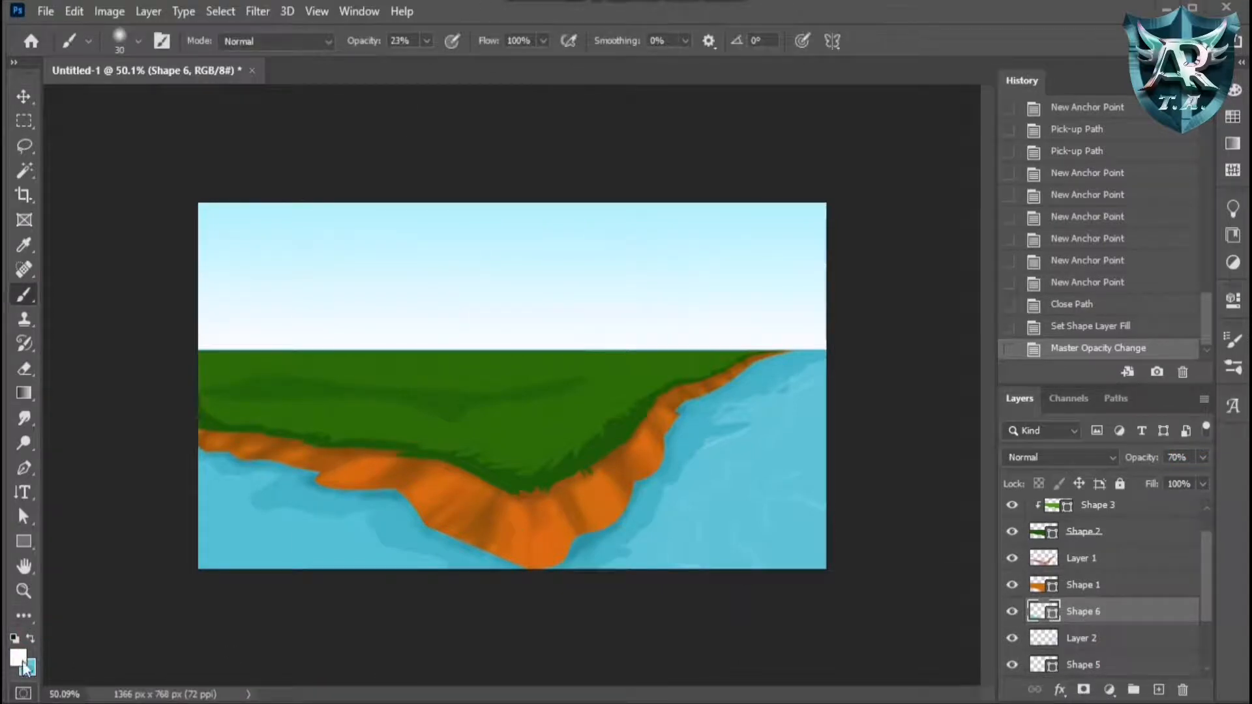
left_click(399, 40)
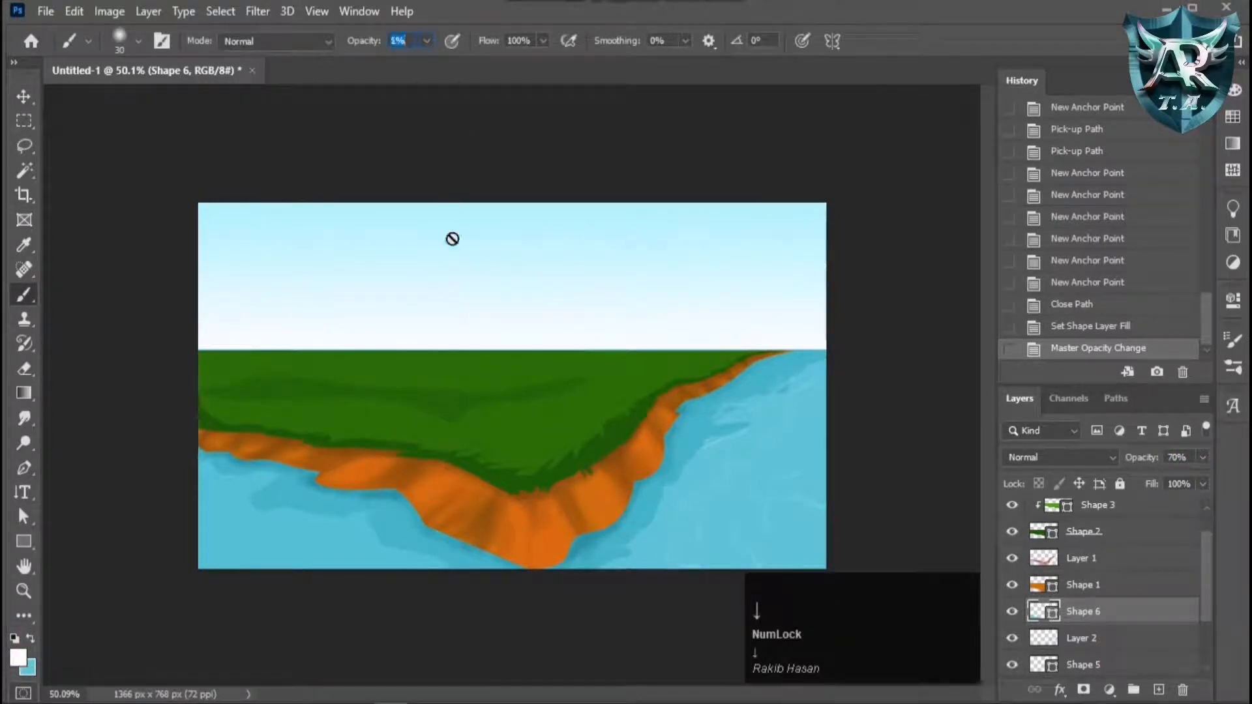
left_click(1159, 690)
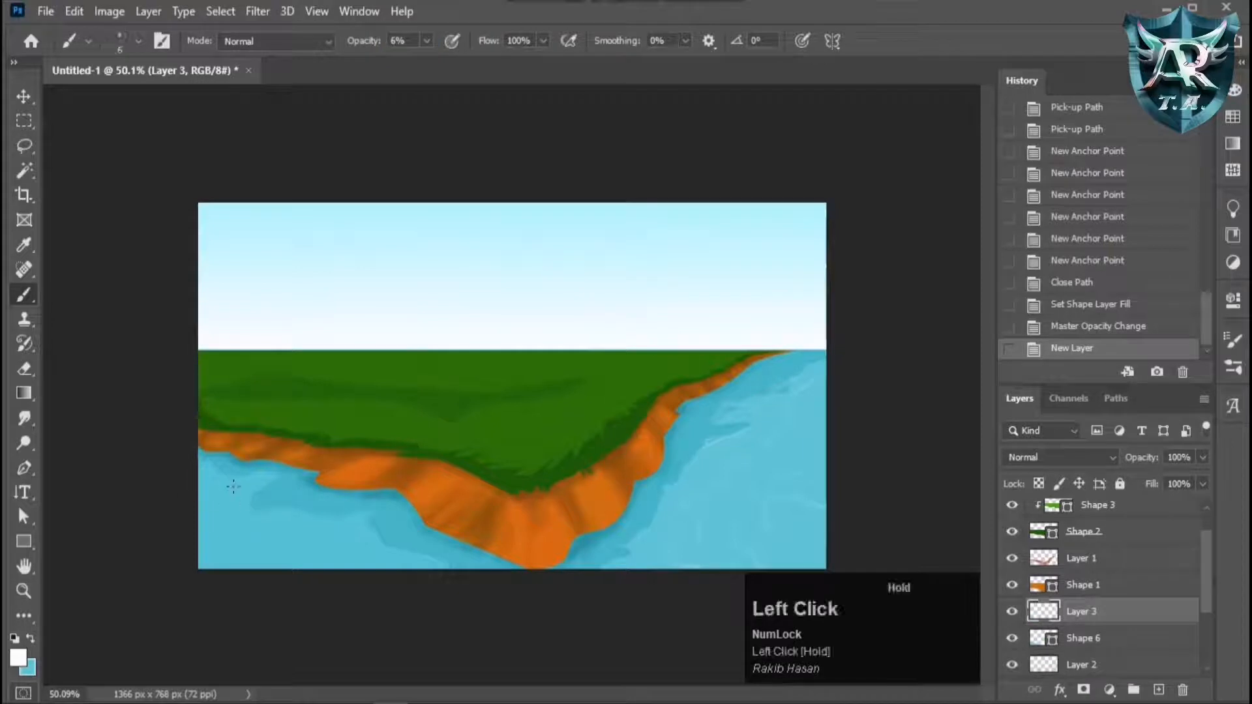
Paint faint white wave strokes across the water left of the cliff on Layer 3.
left_click_drag(344, 565, 326, 555)
left_click_drag(316, 544, 218, 537)
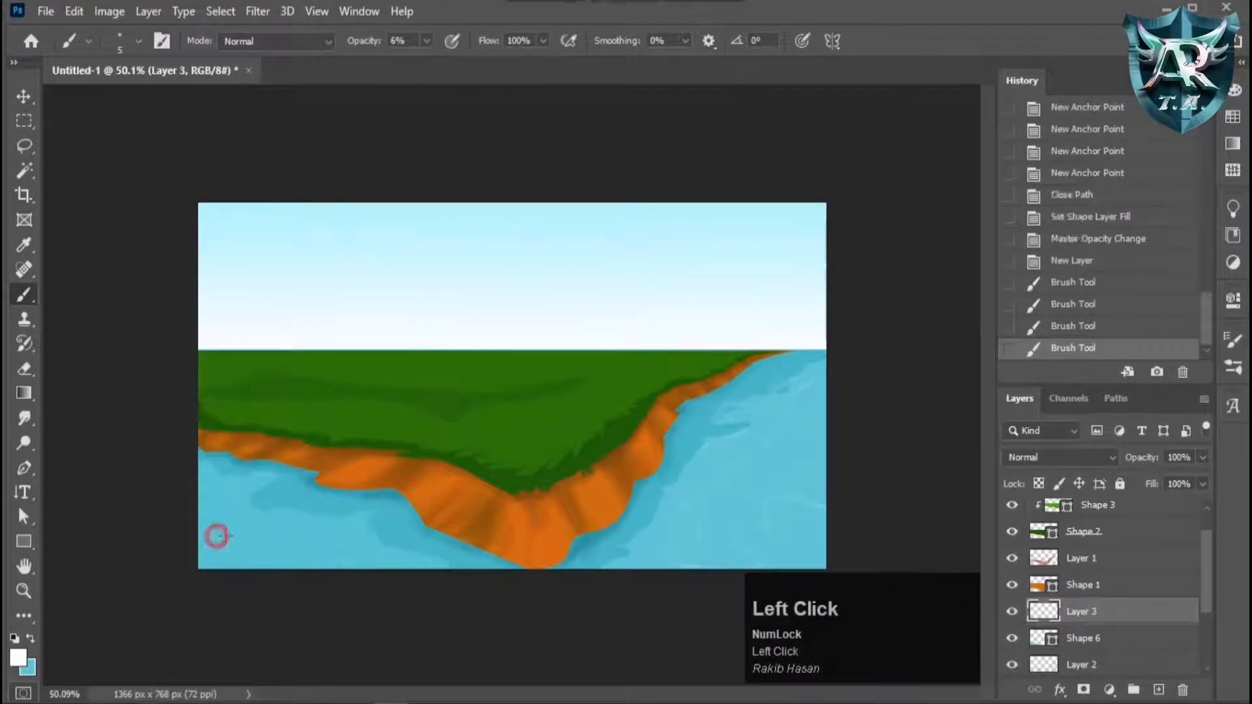
scroll(447, 528, "down", 1)
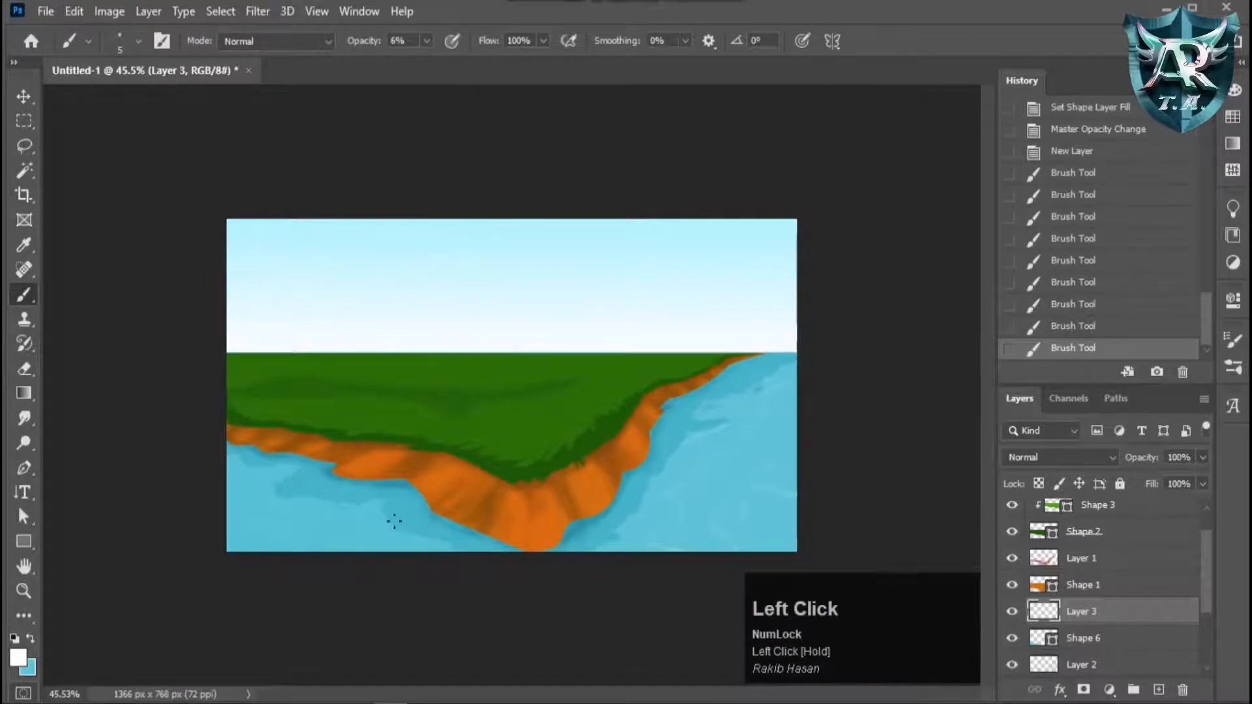
scroll(285, 500, "down", 1)
left_click(24, 98)
scroll(475, 454, "up", 3)
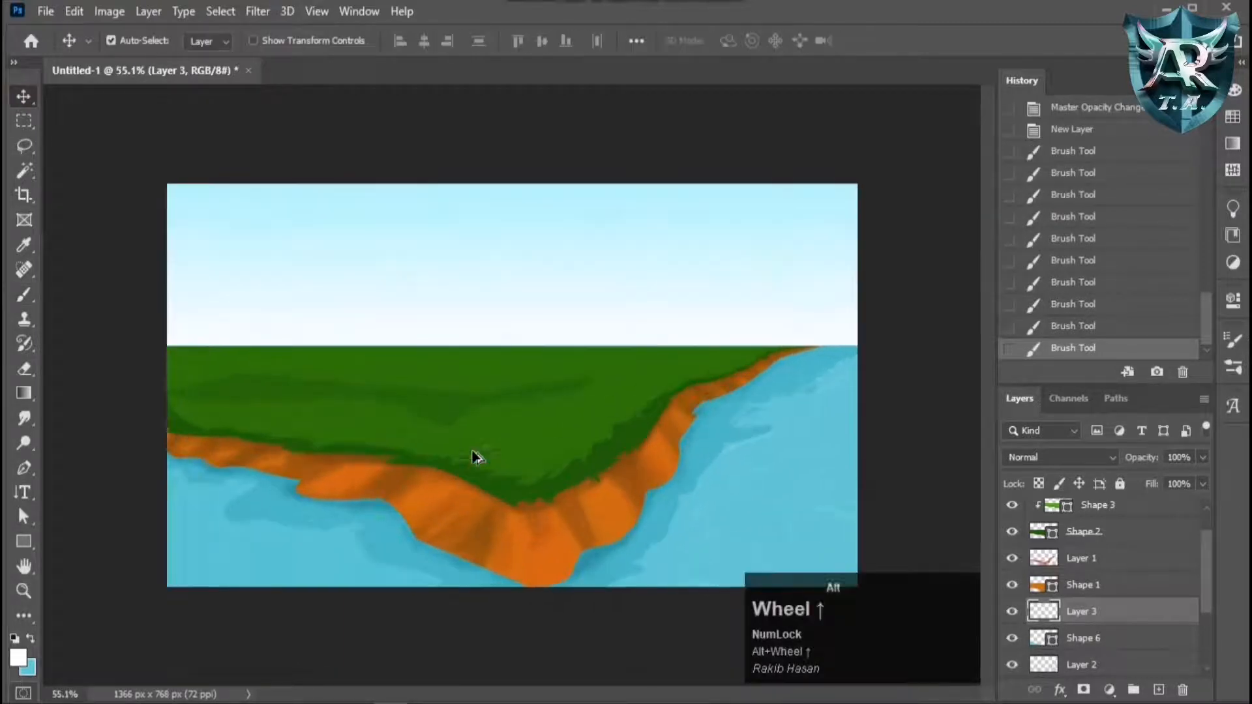
scroll(598, 445, "up", 2)
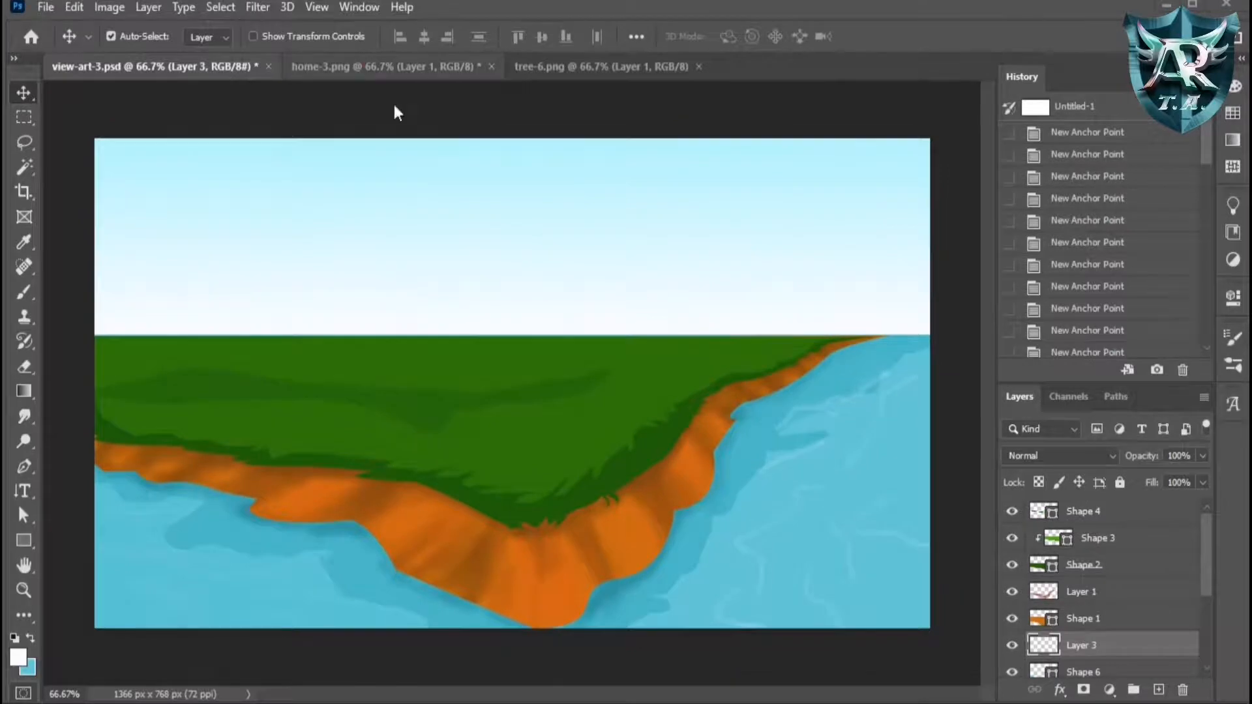
Bring the house from home-3.png into view-art-3.psd and place its layer at the top of the stack.
left_click(367, 65)
left_click_drag(686, 603, 405, 370)
left_click_drag(1139, 507, 1138, 509)
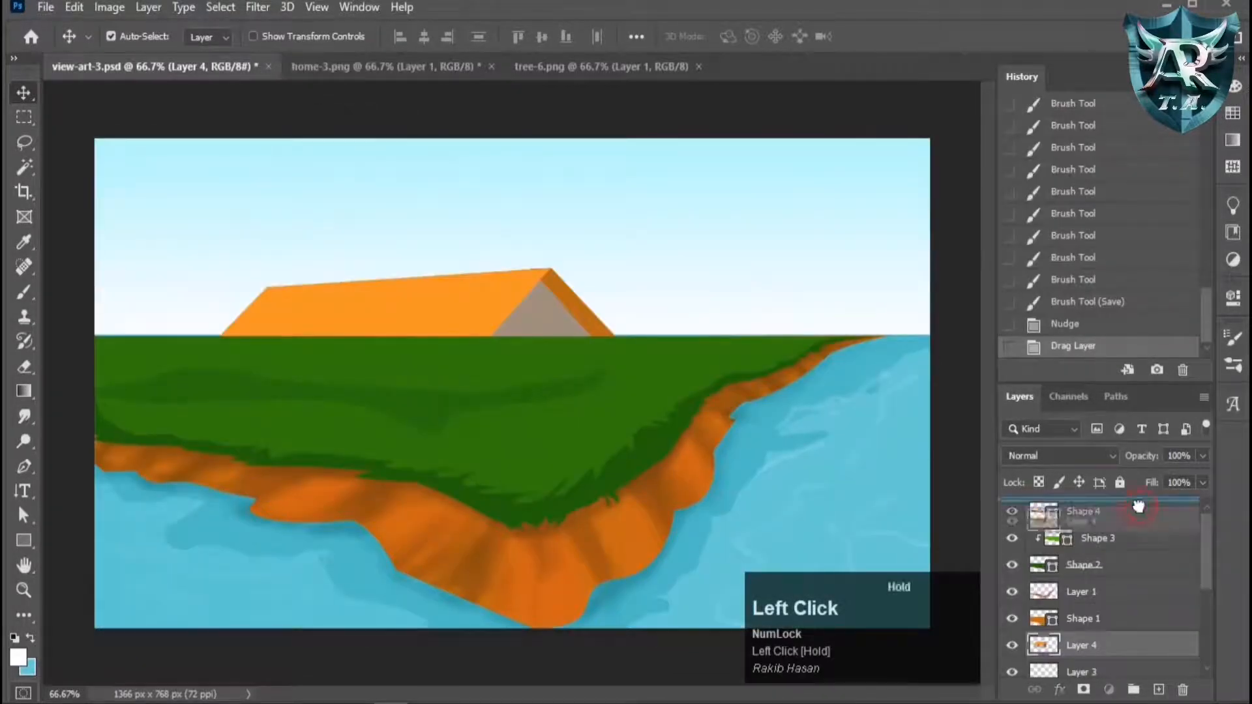
scroll(506, 360, "up", 1)
Scale the house down proportionally and place it on the grass left of the cliff's tip.
key("ctrl+t")
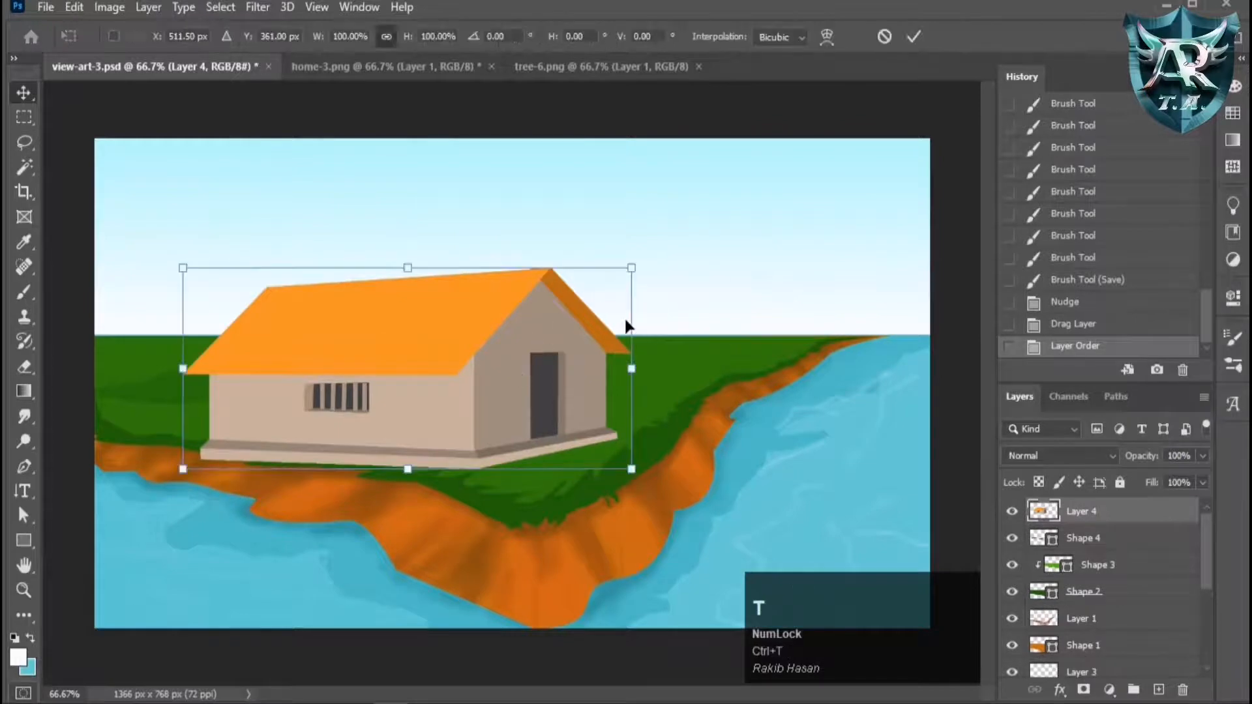
left_click_drag(628, 266, 482, 335)
left_click_drag(459, 433, 568, 383)
left_click_drag(591, 285, 550, 302)
left_click_drag(512, 388, 453, 386)
key("Return")
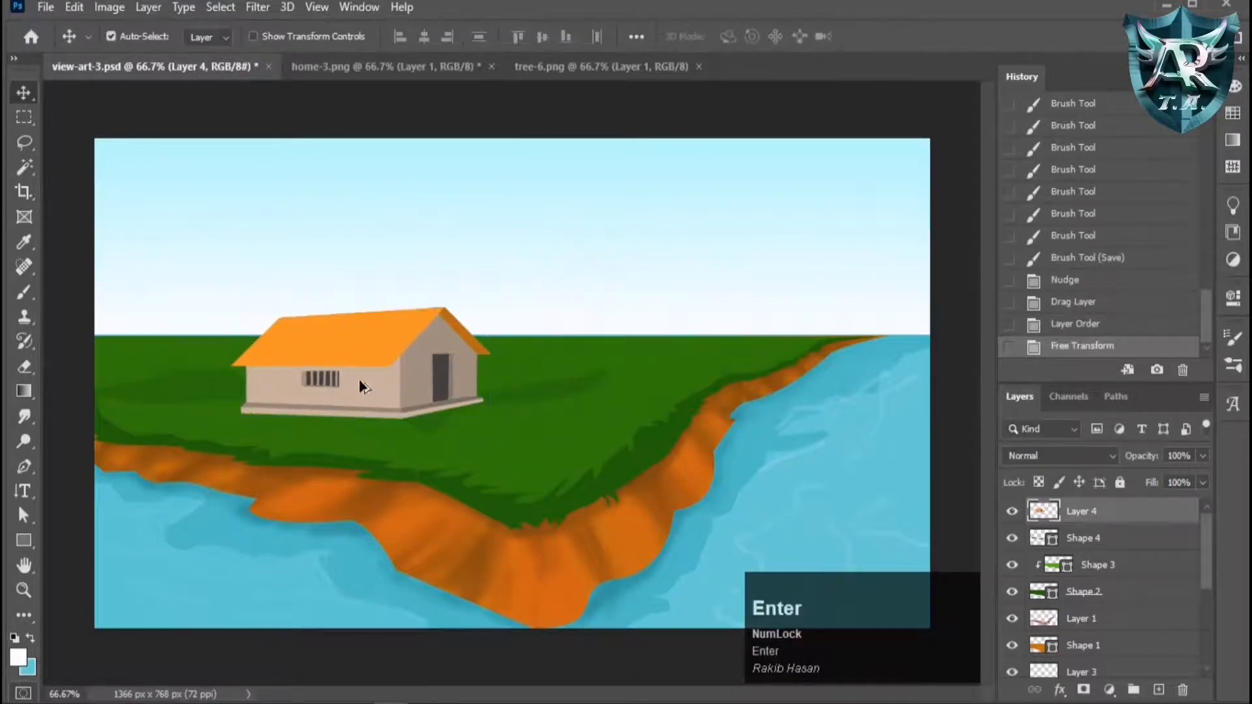
Duplicate the house to its right and stack the copy directly below Layer 4.
left_click_drag(359, 378, 485, 377, "alt")
right_click(486, 378)
left_click_drag(1082, 512, 1083, 551)
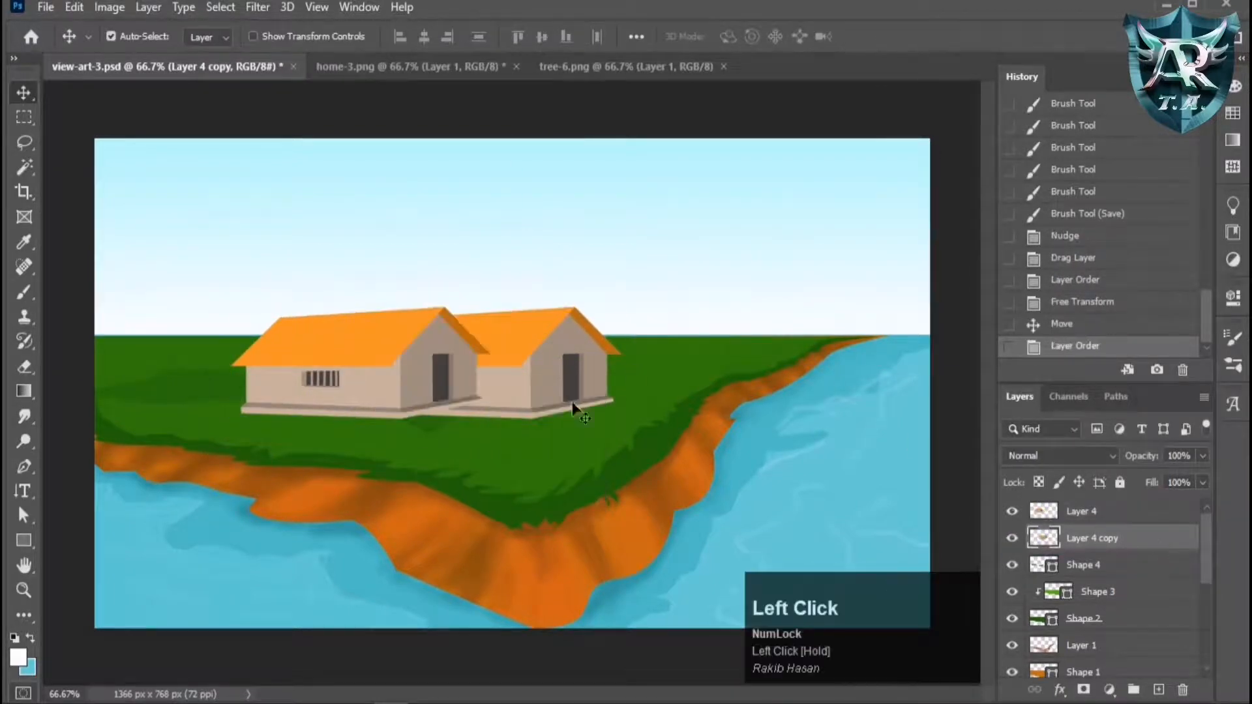
Scale the house copy to about 70% behind the main house's right end, trying a horizontal flip and reverting it.
left_click_drag(589, 359, 578, 337)
key("ctrl+t")
left_click_drag(609, 280, 545, 364)
right_click(527, 356)
left_click(582, 328)
right_click(526, 363)
left_click(587, 337)
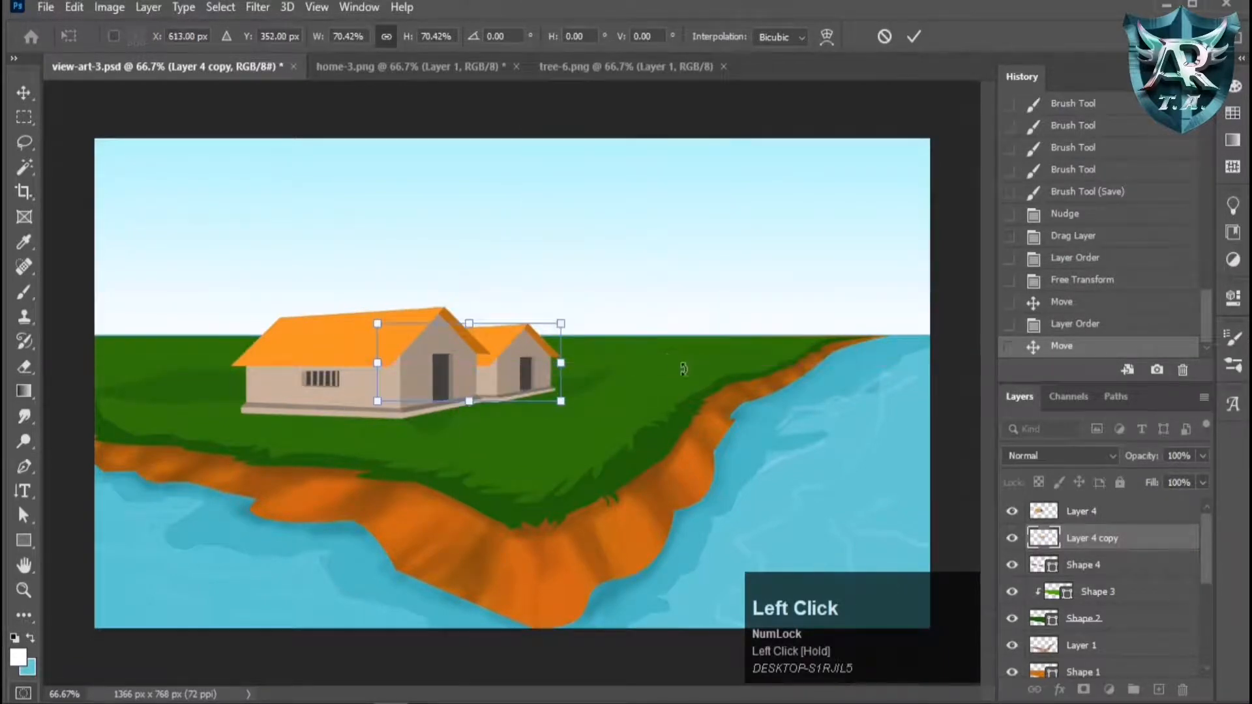
key("Return")
scroll(488, 412, "up", 1)
Bring the tree from tree-6.png into the landscape, scale it to about 62% and place it right of the smaller house.
left_click(607, 66)
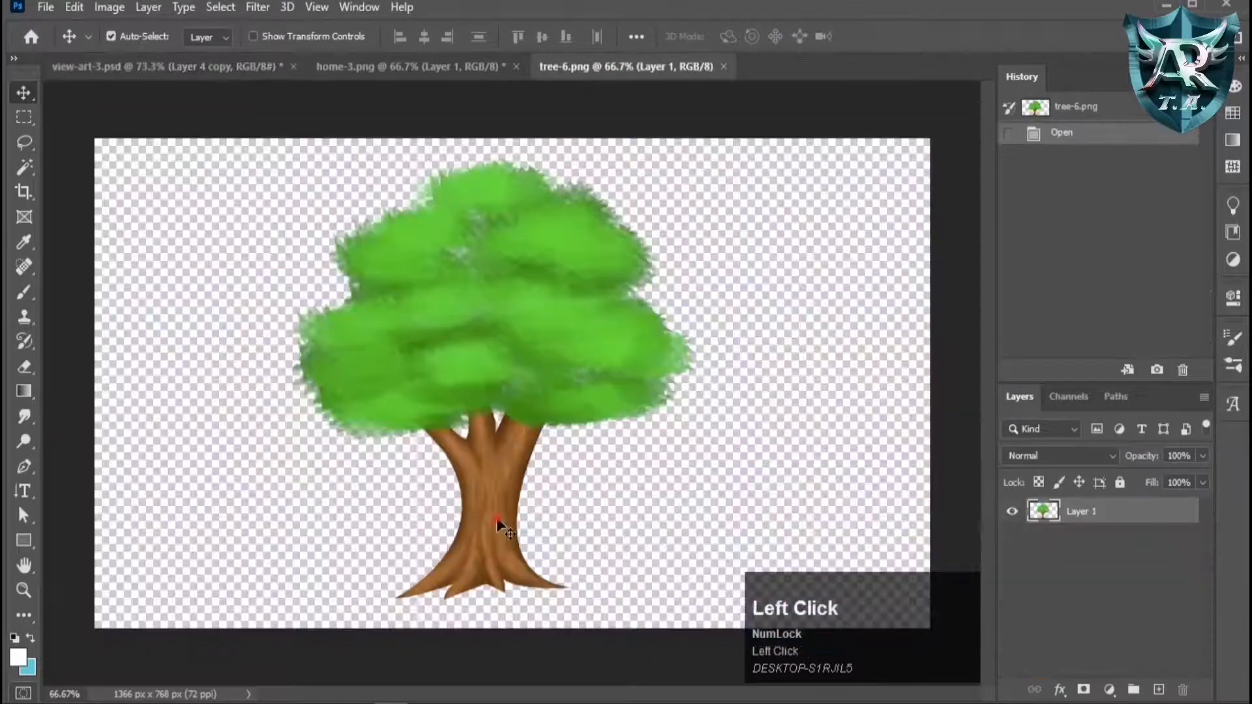
left_click_drag(499, 525, 629, 366)
key("ctrl+t")
left_click_drag(807, 142, 647, 317)
left_click_drag(565, 580, 671, 350)
left_click_drag(748, 92, 744, 101)
key("Return")
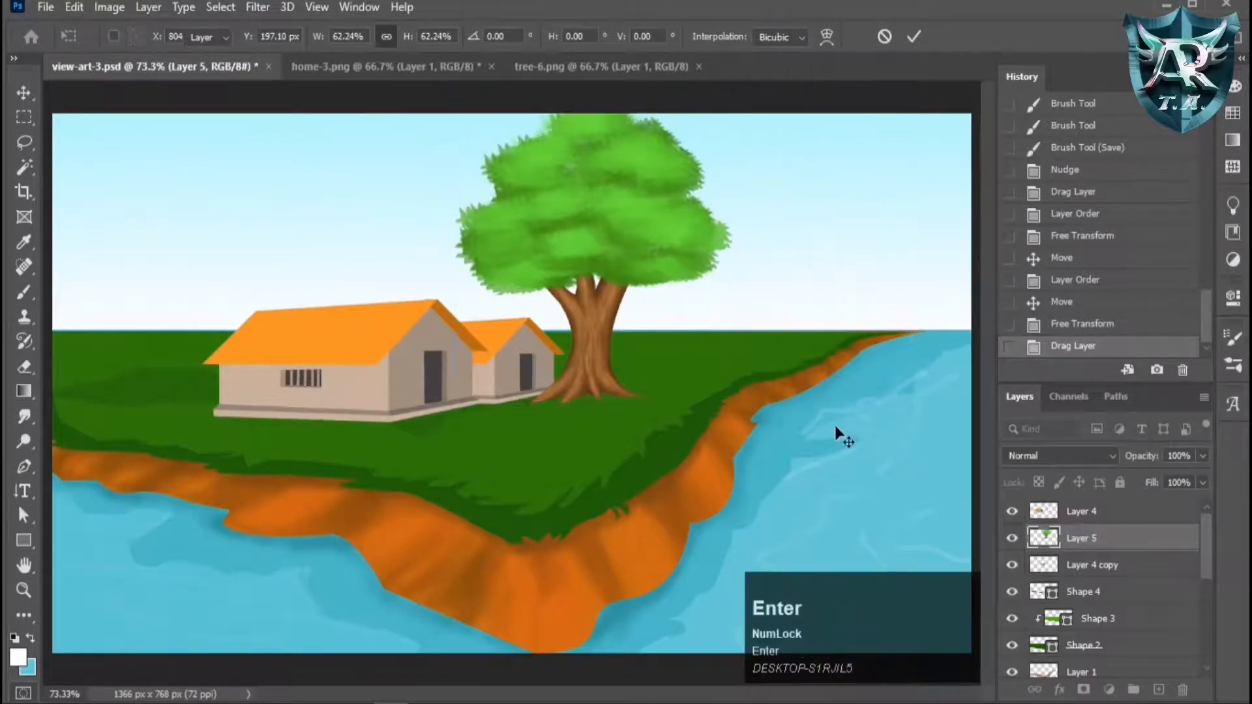
scroll(202, 448, "up", 2)
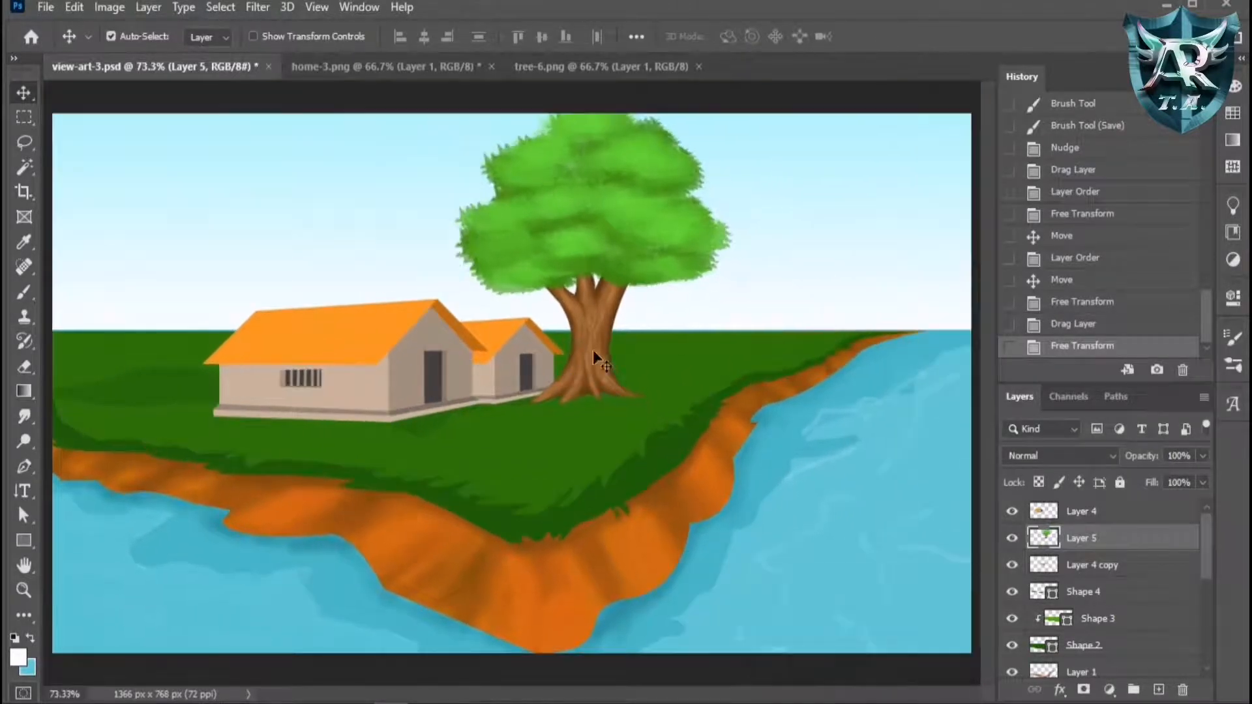
Add a second tree from tree-6.png, scaled to about 30%, behind the left end of the main house.
left_click(600, 66)
left_click_drag(604, 274, 147, 354)
key("ctrl+t")
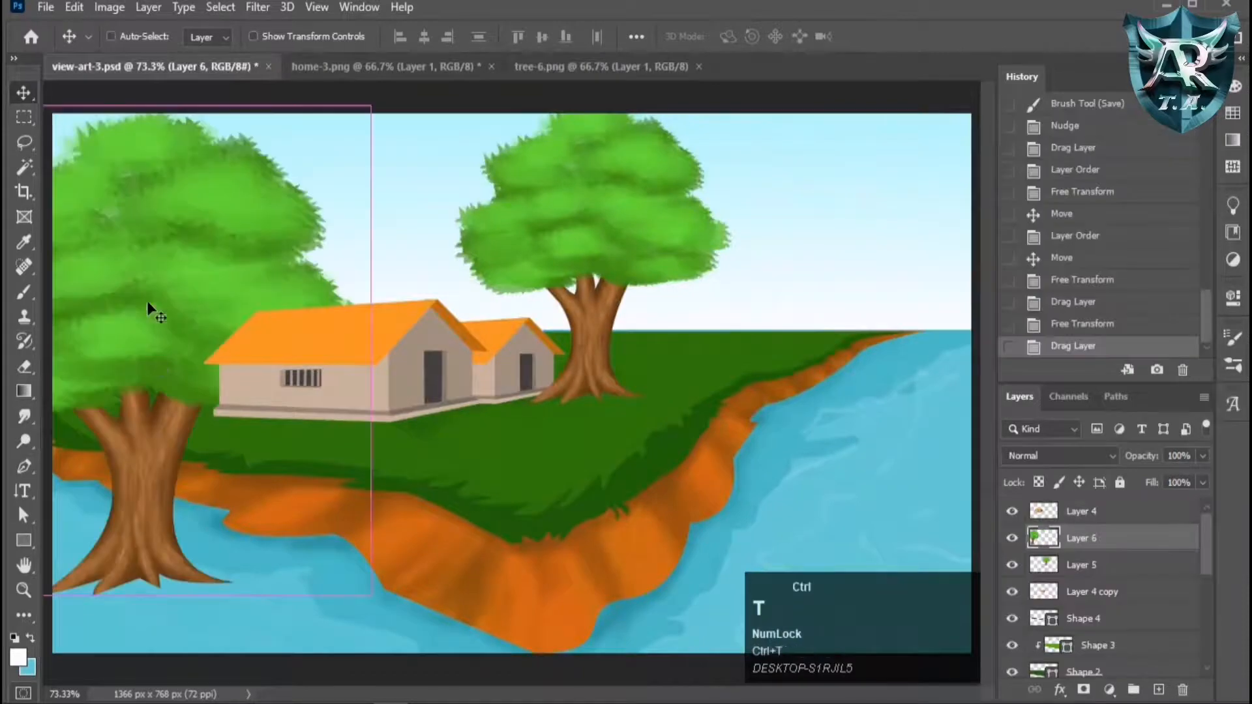
left_click_drag(369, 106, 142, 359)
left_click_drag(110, 449, 299, 239)
left_click_drag(326, 173, 248, 235)
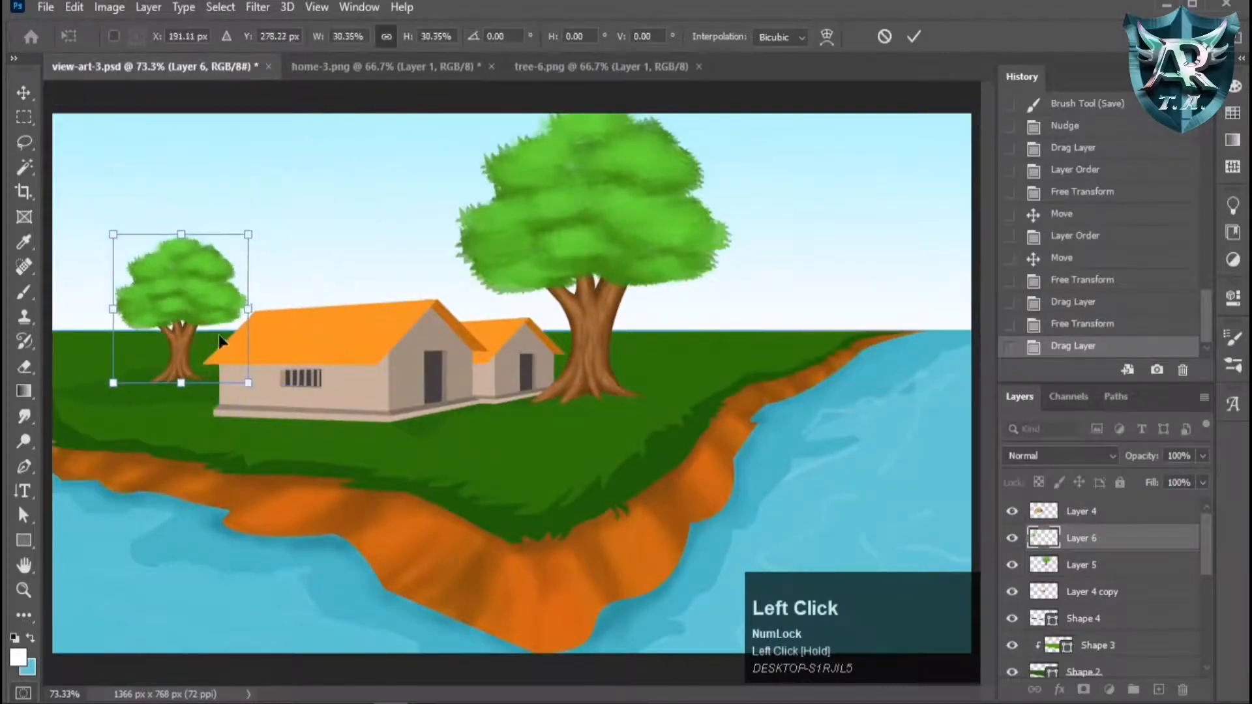
left_click_drag(213, 335, 244, 335)
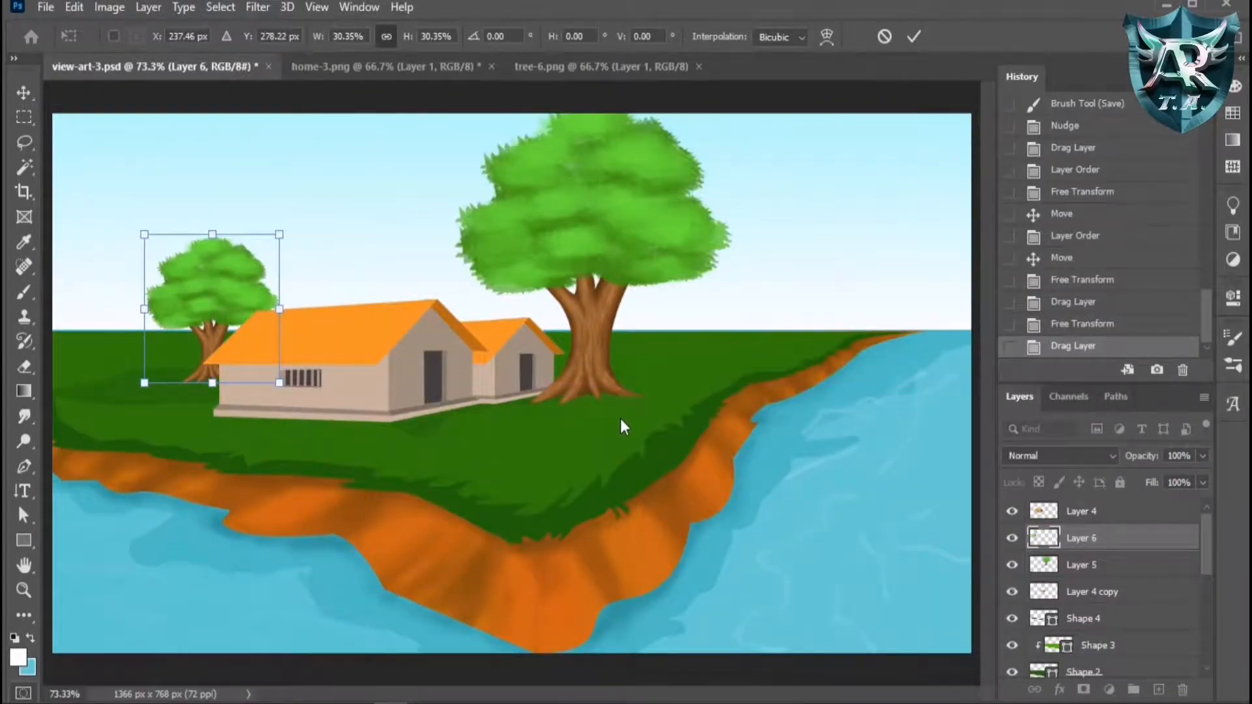
key("Return")
scroll(320, 355, "up", 1)
scroll(320, 354, "down", 1)
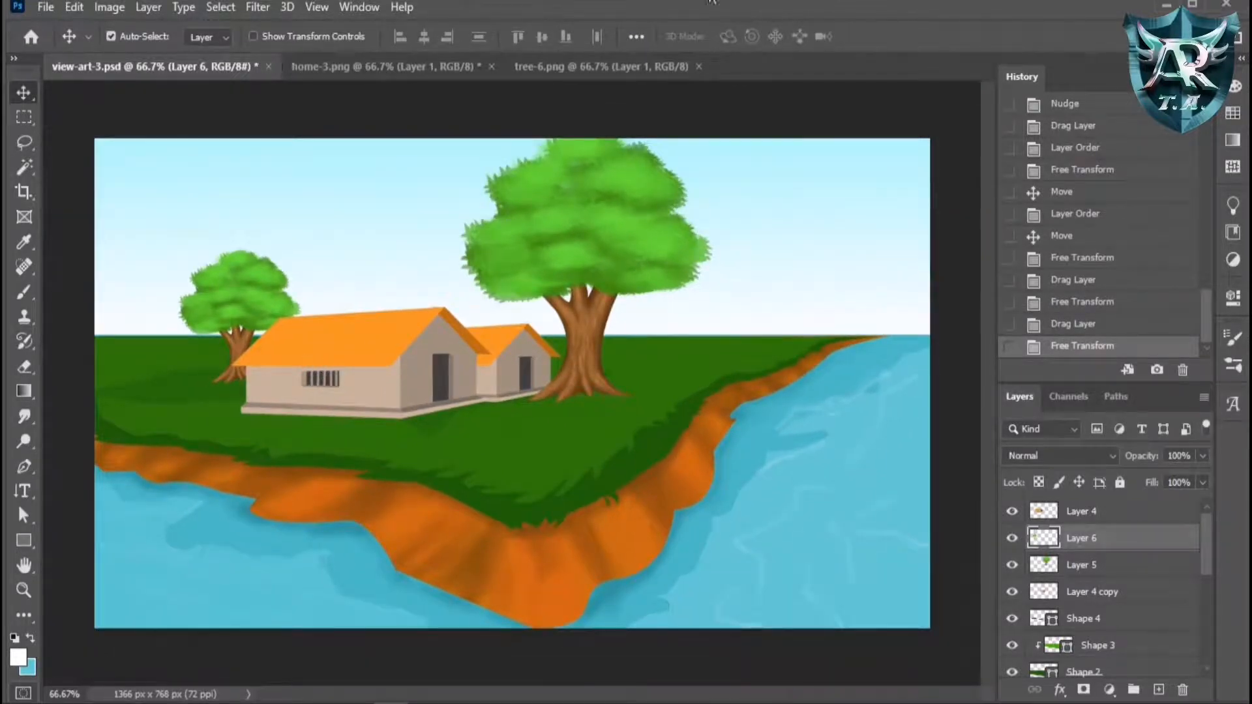
Duplicate the main house and shrink the copy to about 40% near the canvas's left edge at the horizon.
left_click(399, 377, "ctrl")
left_click_drag(399, 377, 215, 363)
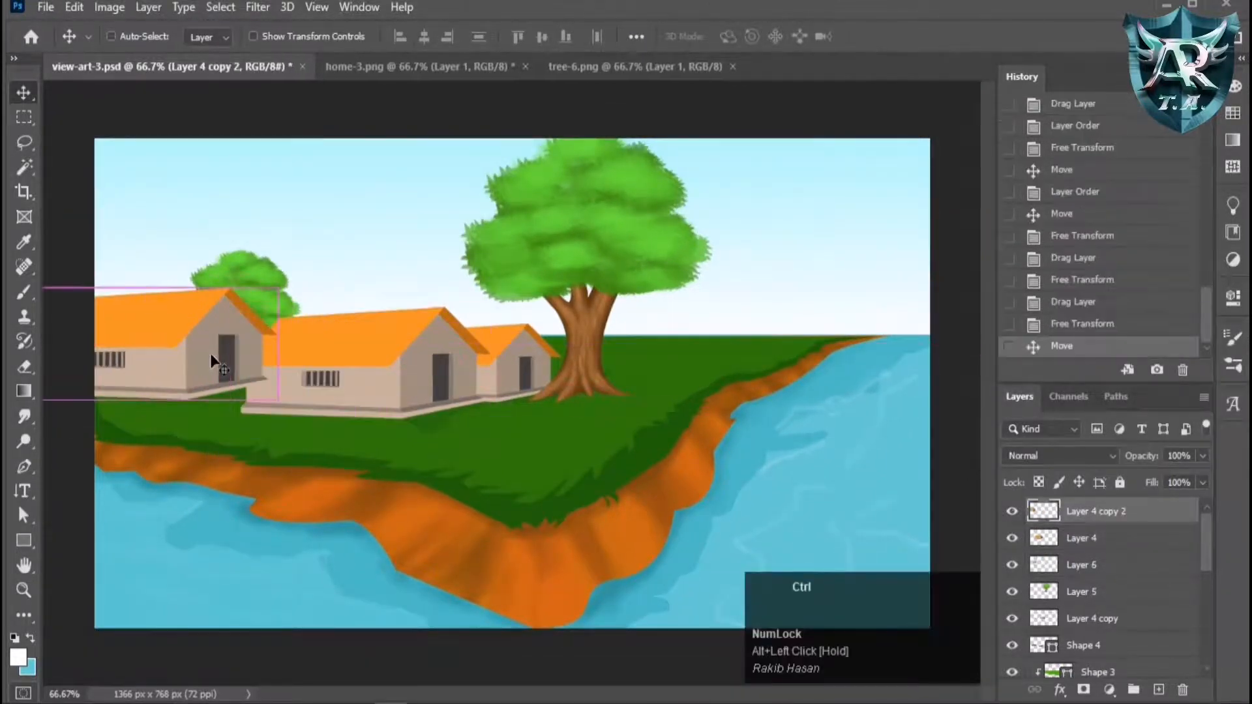
key("ctrl+t")
left_click_drag(279, 288, 130, 351)
left_click_drag(115, 374, 197, 355)
Flip the small house at the canvas's left edge horizontally and apply the transform.
right_click(177, 354)
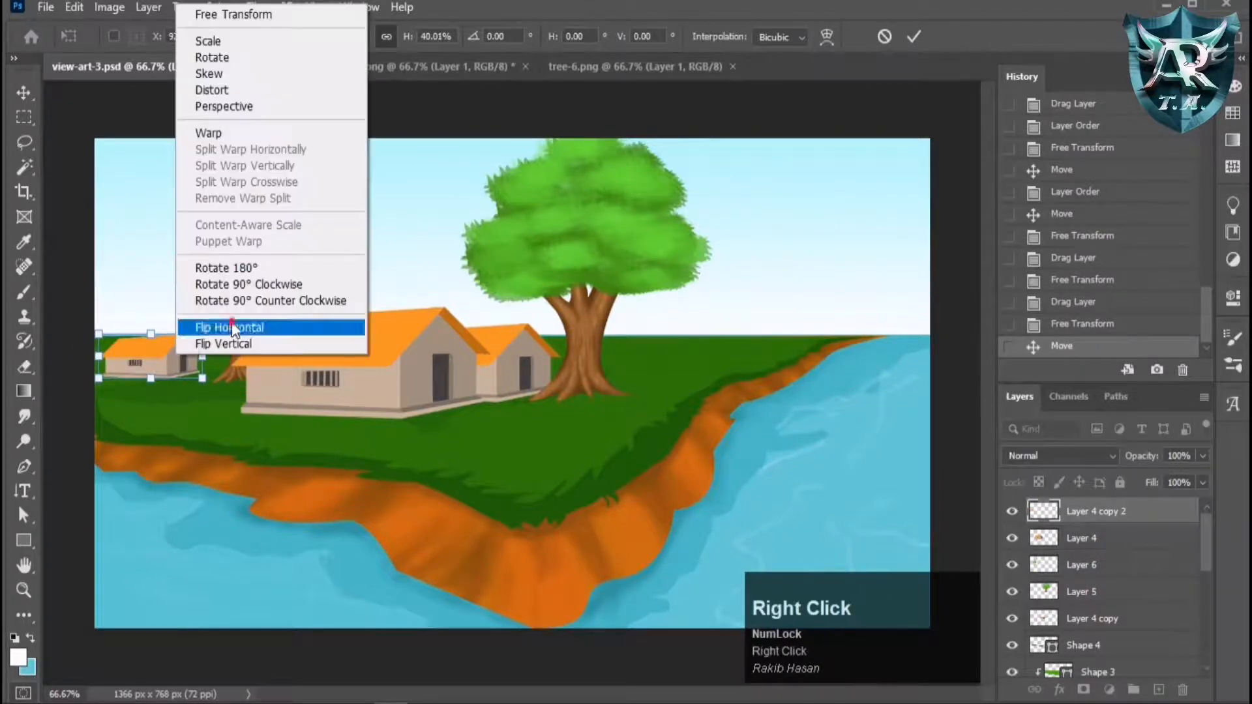
left_click(229, 319)
left_click(198, 370)
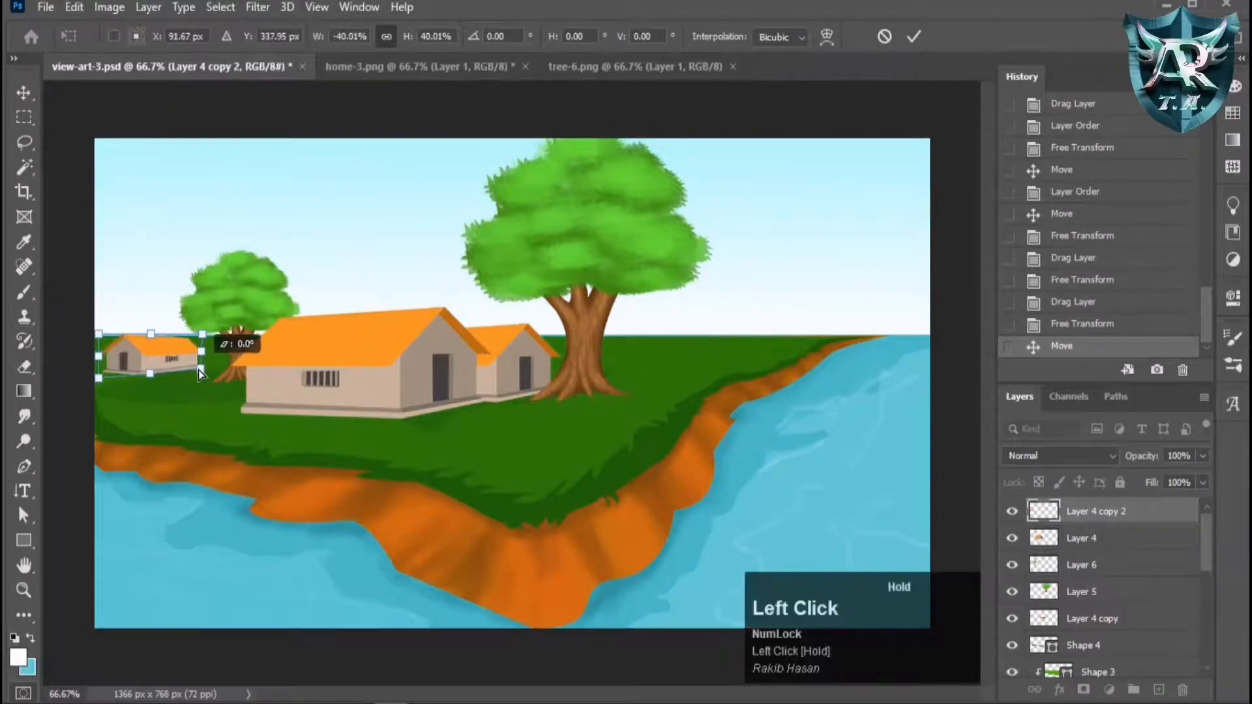
key("Return")
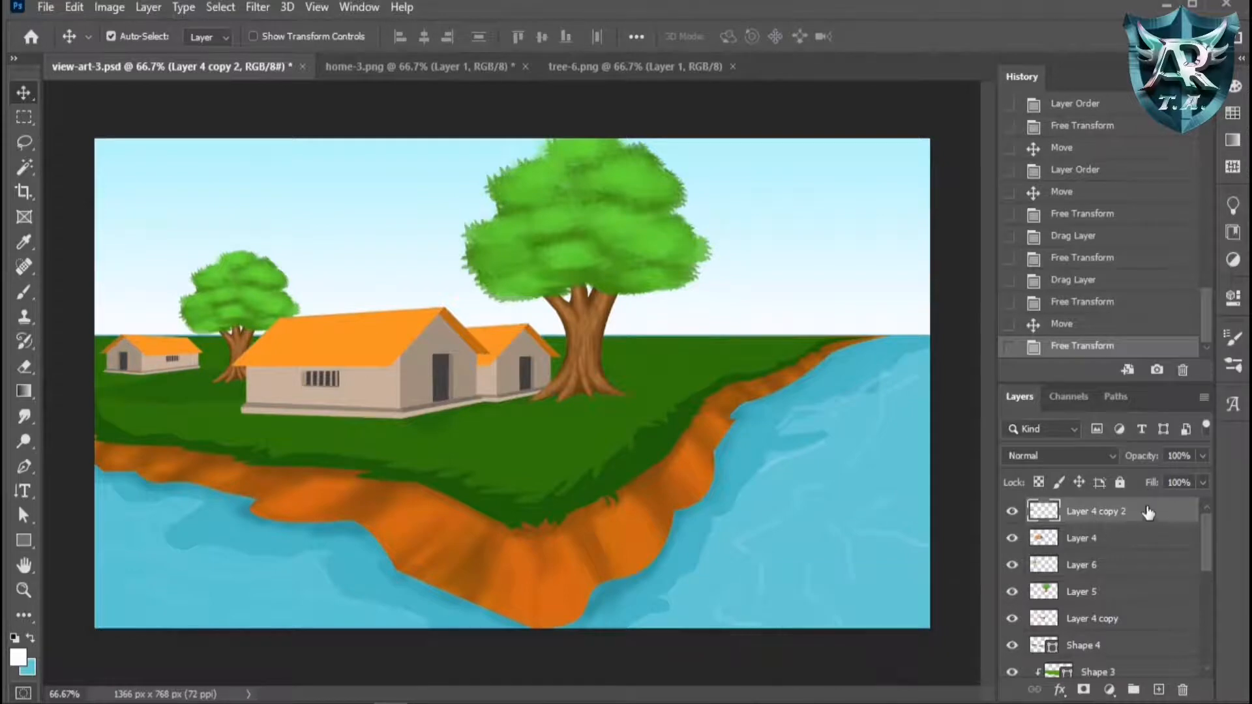
Send the small left house below Layer 5 and add a horizontally flipped duplicate of it at the canvas's left edge.
left_click_drag(1131, 512, 1132, 595)
mouse_move(152, 366)
left_mouse_down()
mouse_move(199, 362)
mouse_move(147, 362)
left_mouse_up()
key("ctrl+t")
right_click(151, 354)
left_click(215, 326)
key("Return")
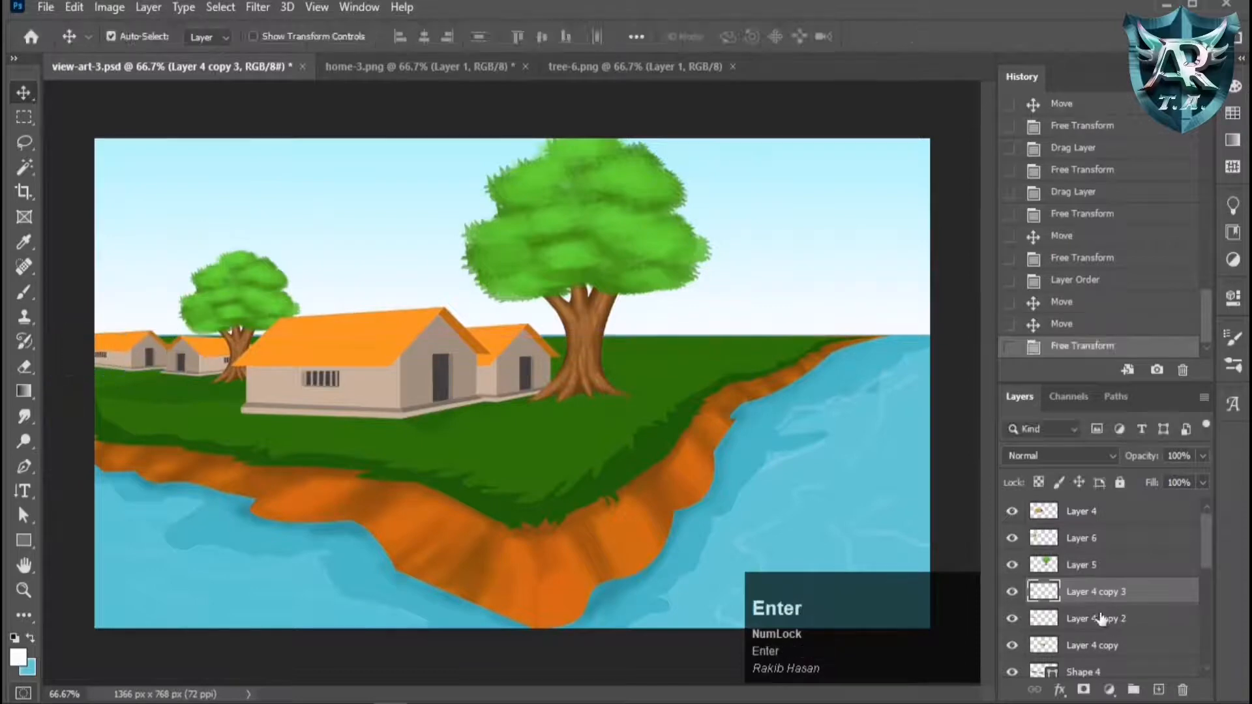
Rearrange the stacking of the two small left houses and shift the outermost one partly off the canvas's left edge.
left_click_drag(1103, 592, 1127, 525)
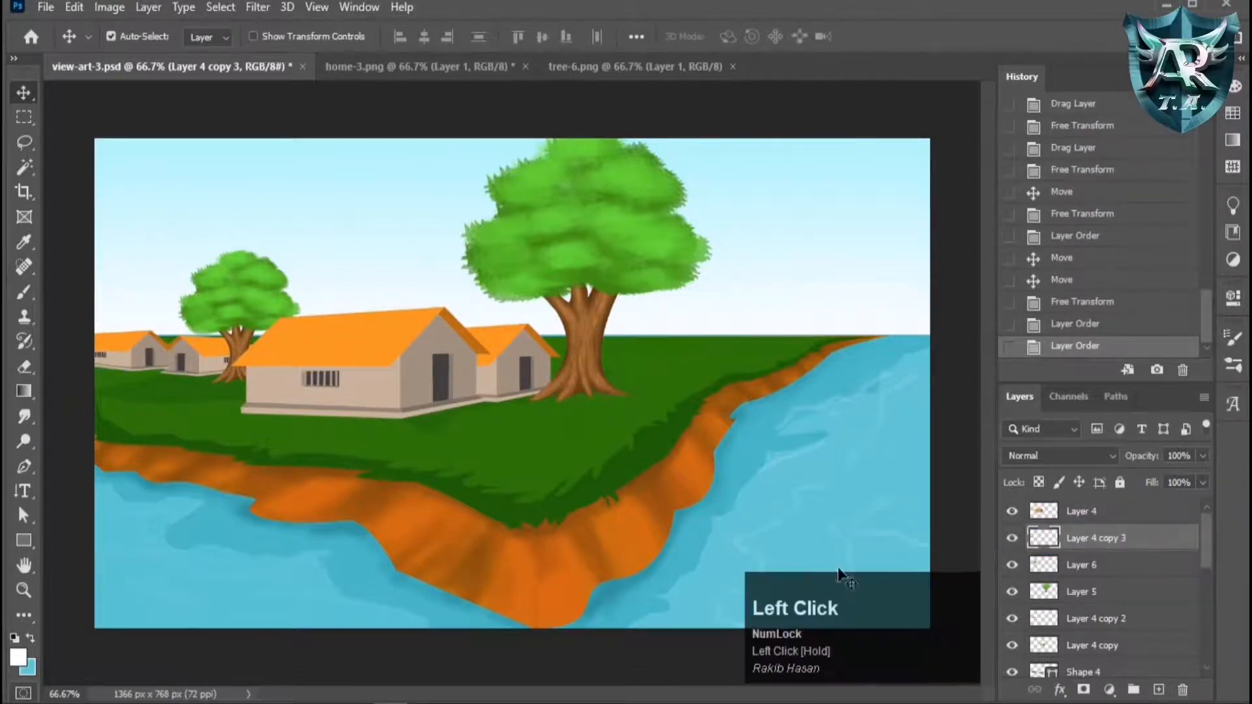
left_click_drag(136, 354, 149, 357)
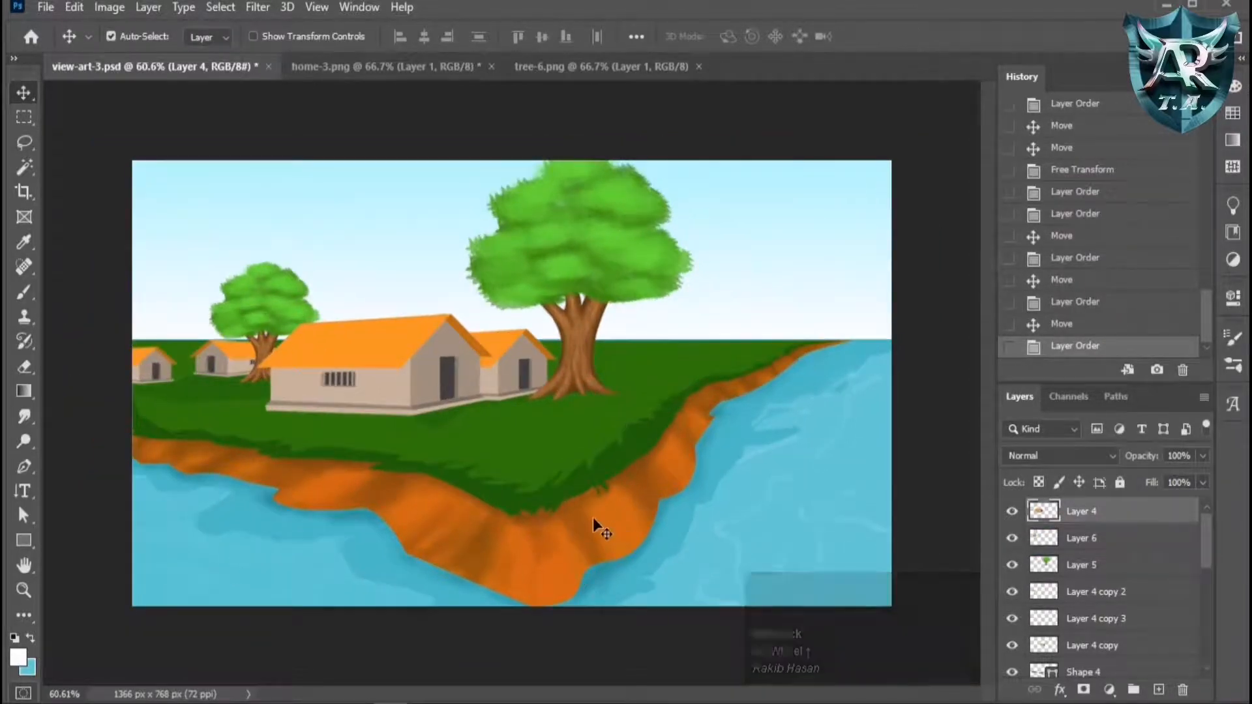
scroll(593, 517, "up", 1)
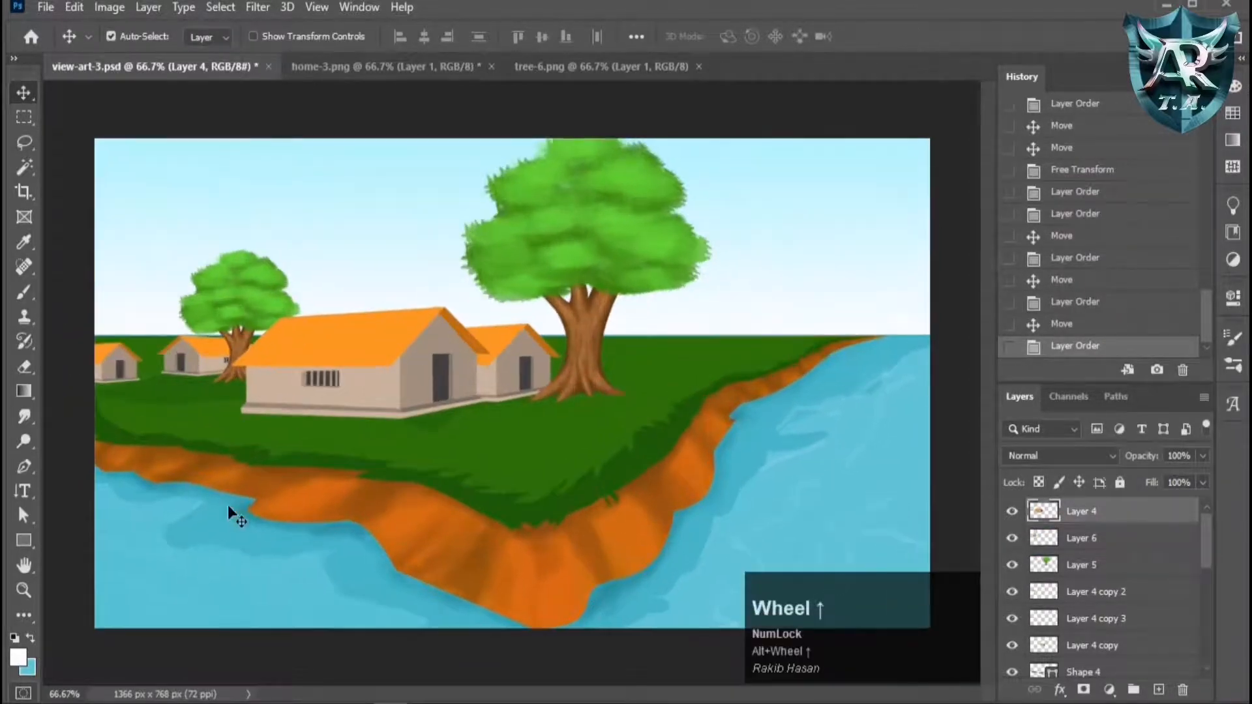
Start a new pen shape above Layer 4 on the horizon right of the large tree, placing jagged points upward along its left side.
scroll(261, 518, "up", 1)
left_click(25, 471)
scroll(766, 360, "up", 3)
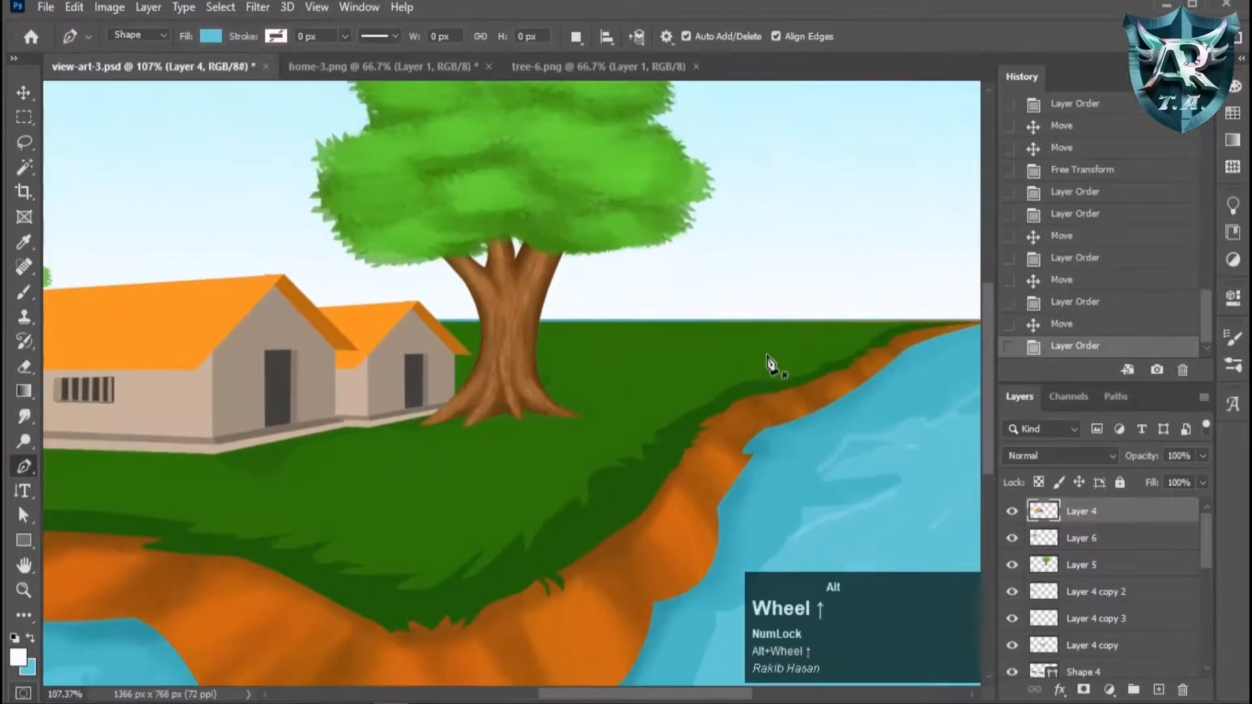
scroll(756, 355, "down", 1)
left_click(729, 340)
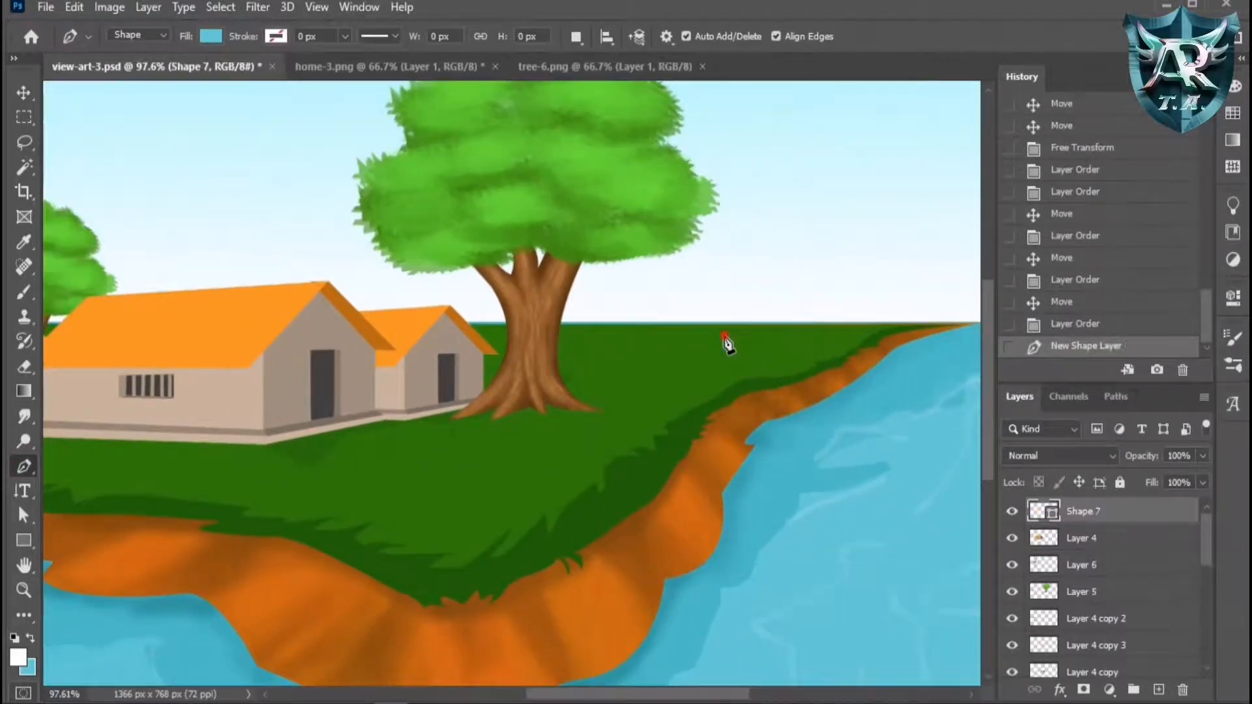
left_click(726, 335)
left_click(725, 331)
left_click(731, 325)
left_click(728, 316)
left_click(728, 317)
left_click(729, 304)
left_click(733, 295)
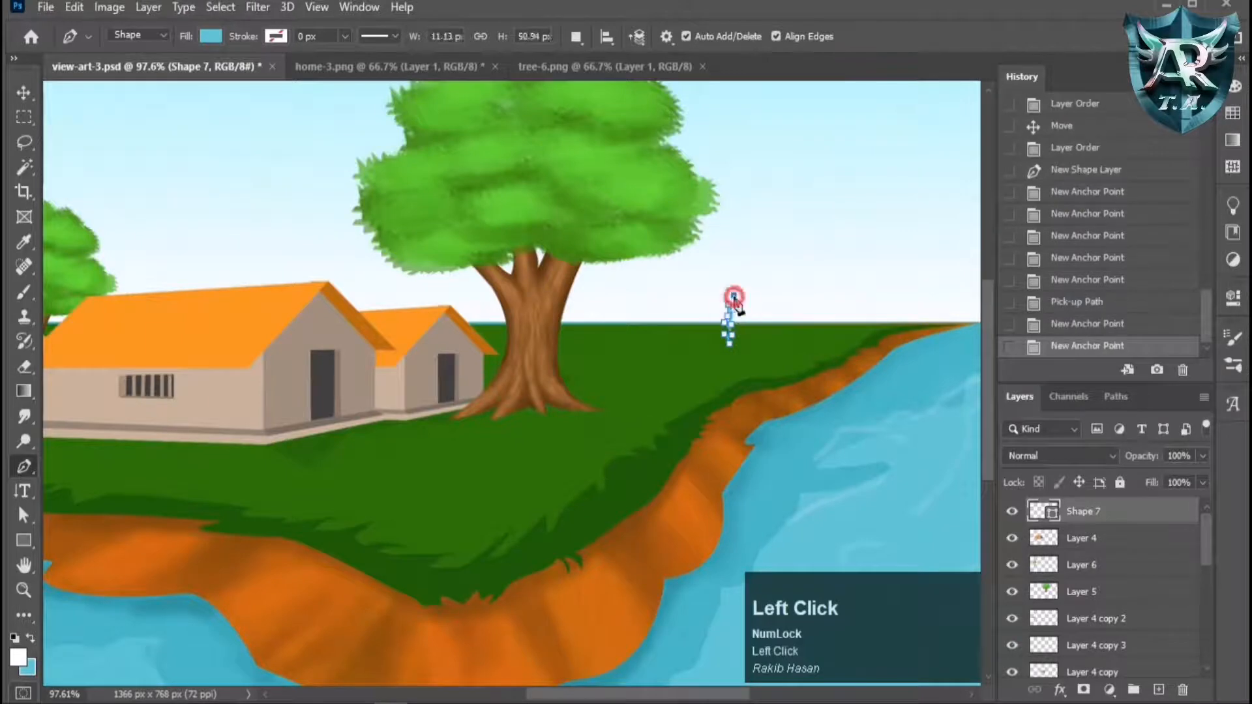
Complete the distant tree outline with a pointed tip and jagged right side and close it, about 38 by 70 px.
left_click(733, 310)
left_click(739, 282)
left_click(747, 291)
left_click(750, 297)
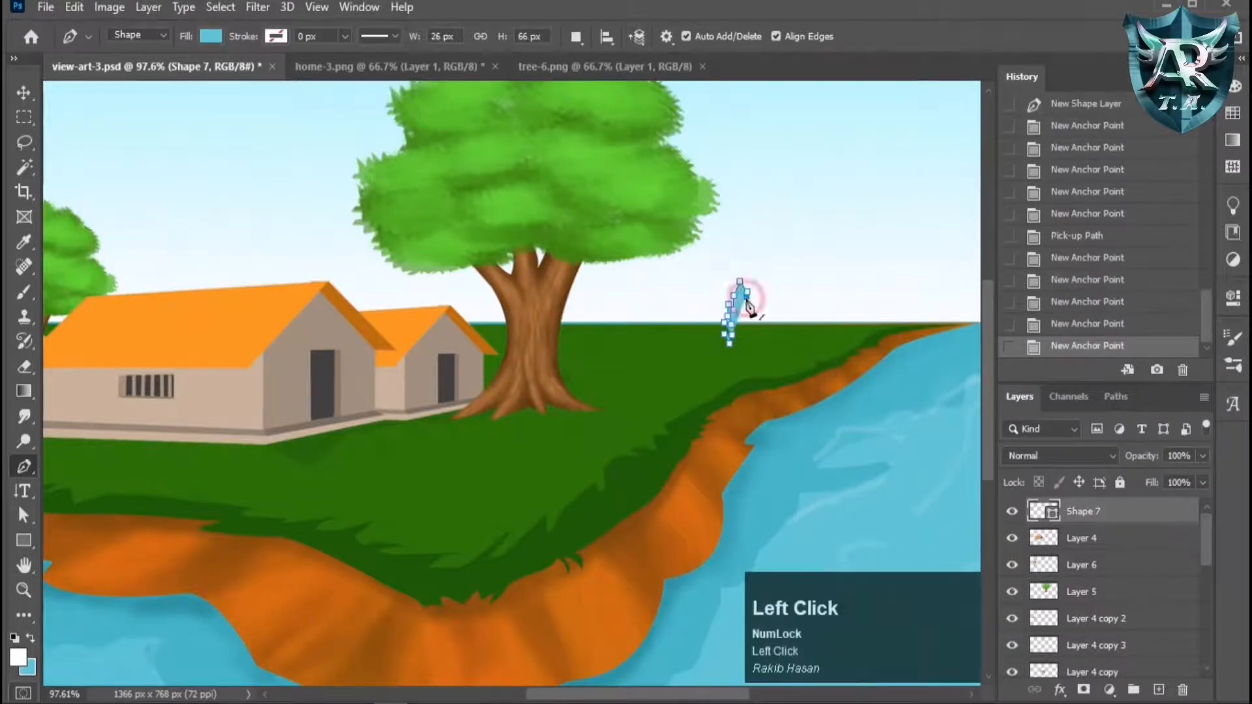
scroll(750, 298, "up", 3)
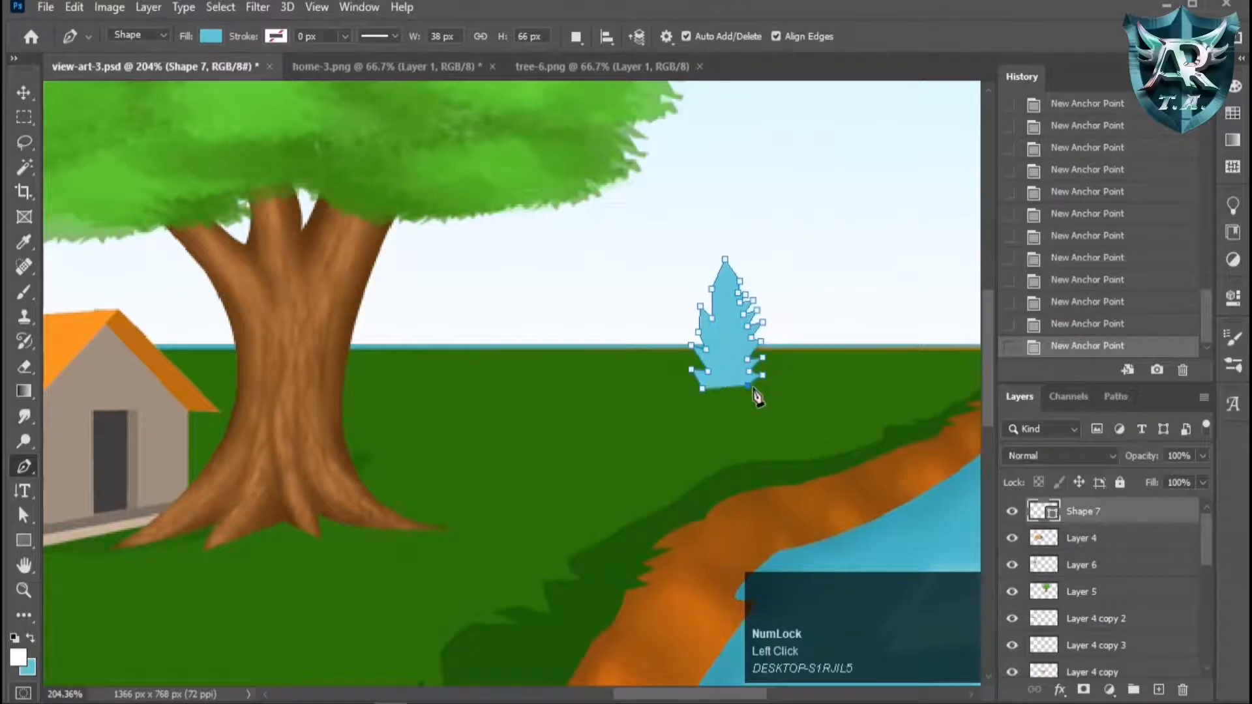
left_click(733, 390)
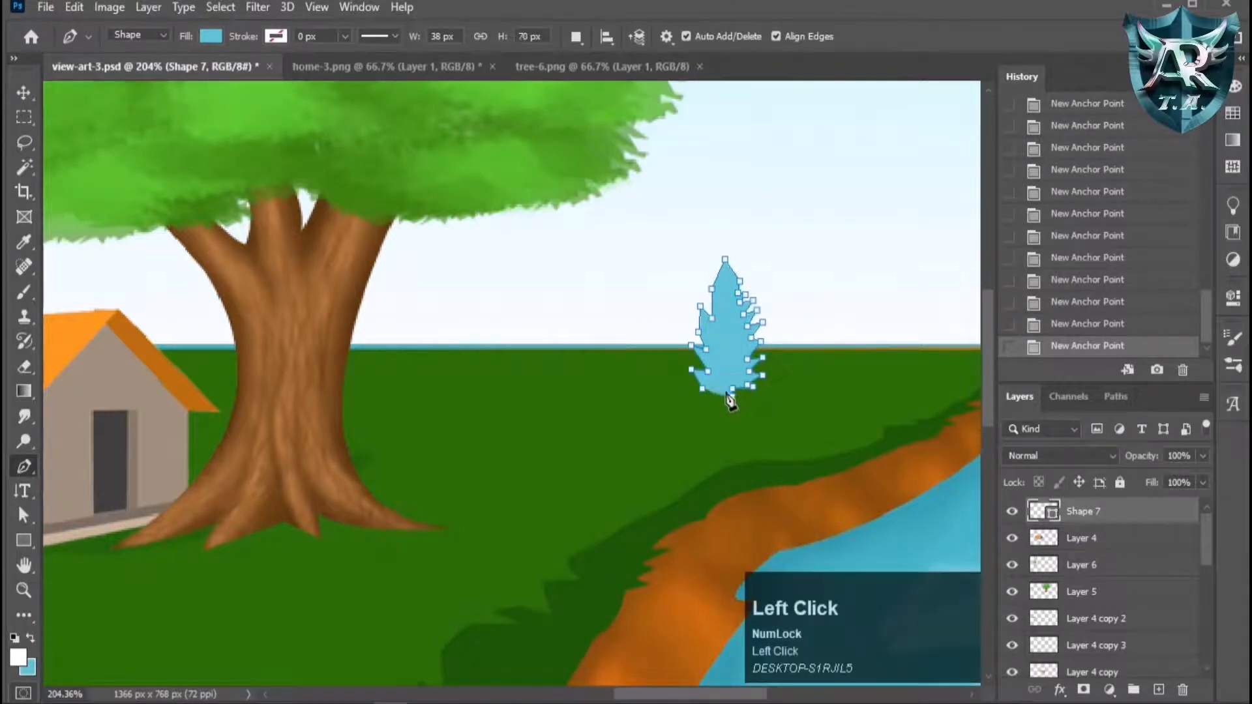
Switch the distant tree's fill to a linear gradient and change its black start stop to dark green.
left_click(213, 38)
left_click(167, 73)
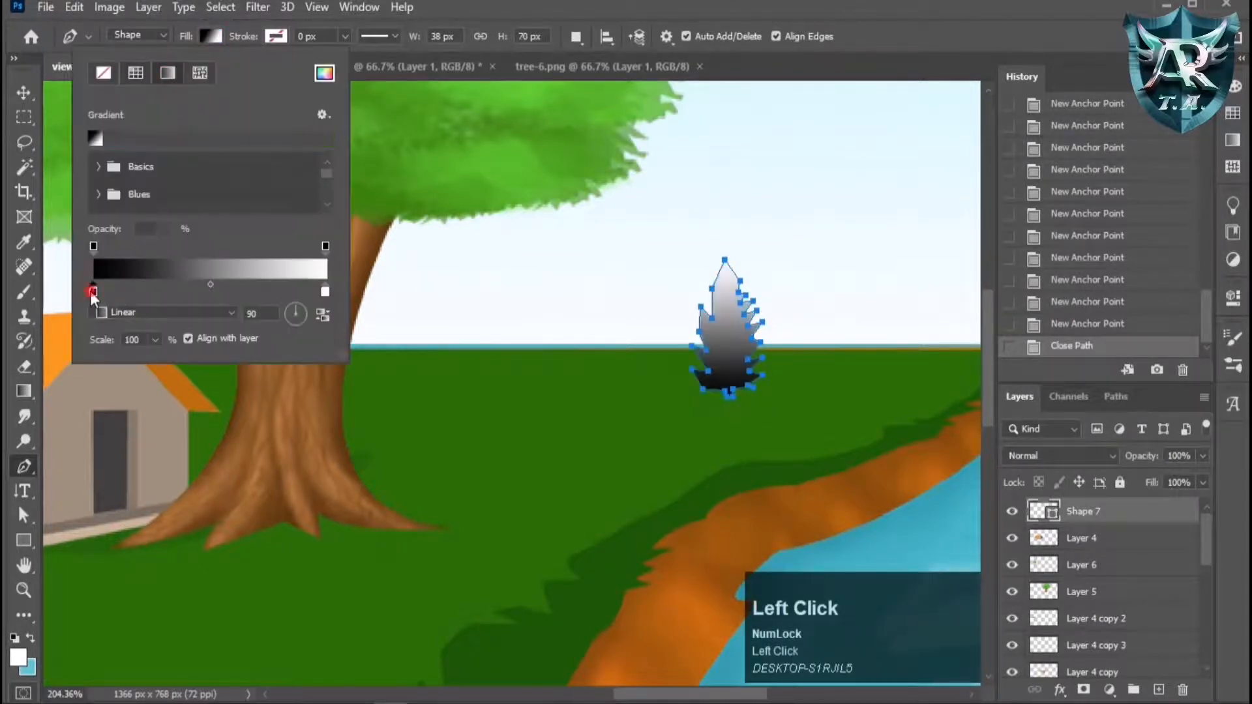
double_click(94, 291)
left_click(818, 262)
left_click(1013, 100)
Recolour the gradient's white end stop, sampling the grass green and brightening it to a vivid light green.
double_click(325, 292)
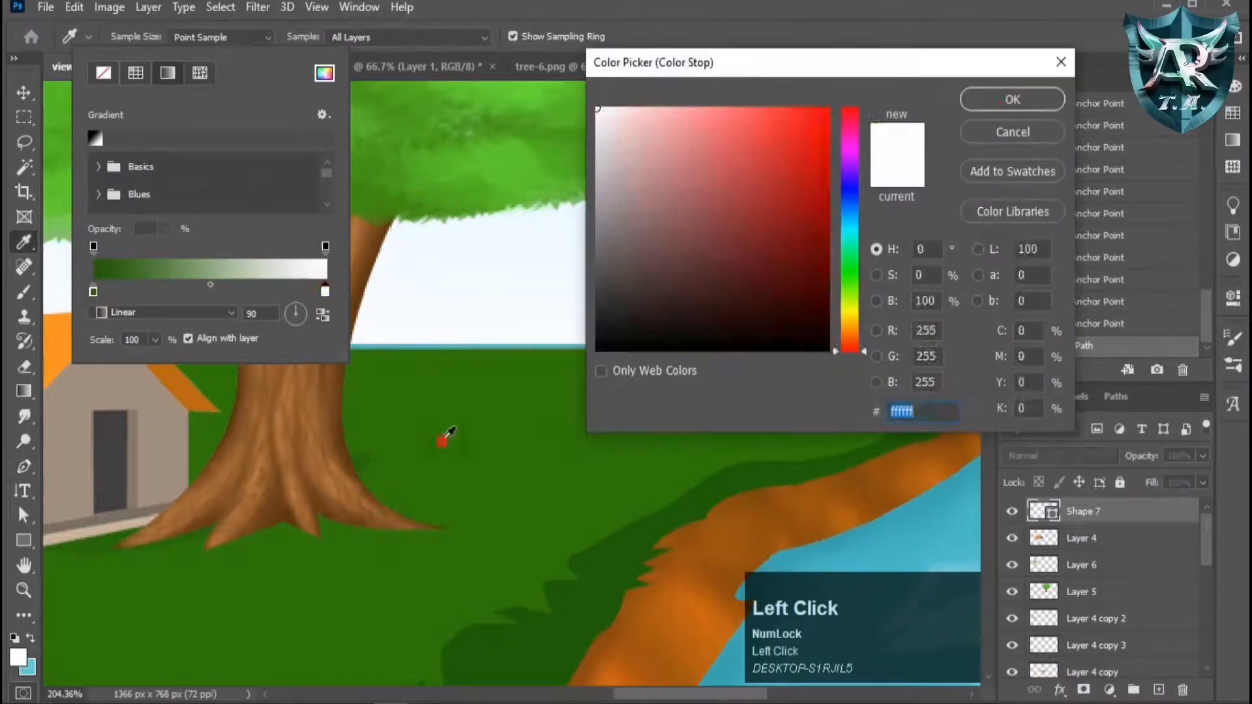
left_click(443, 441)
left_click(1013, 99)
double_click(325, 296)
left_click(817, 140)
left_click(1013, 100)
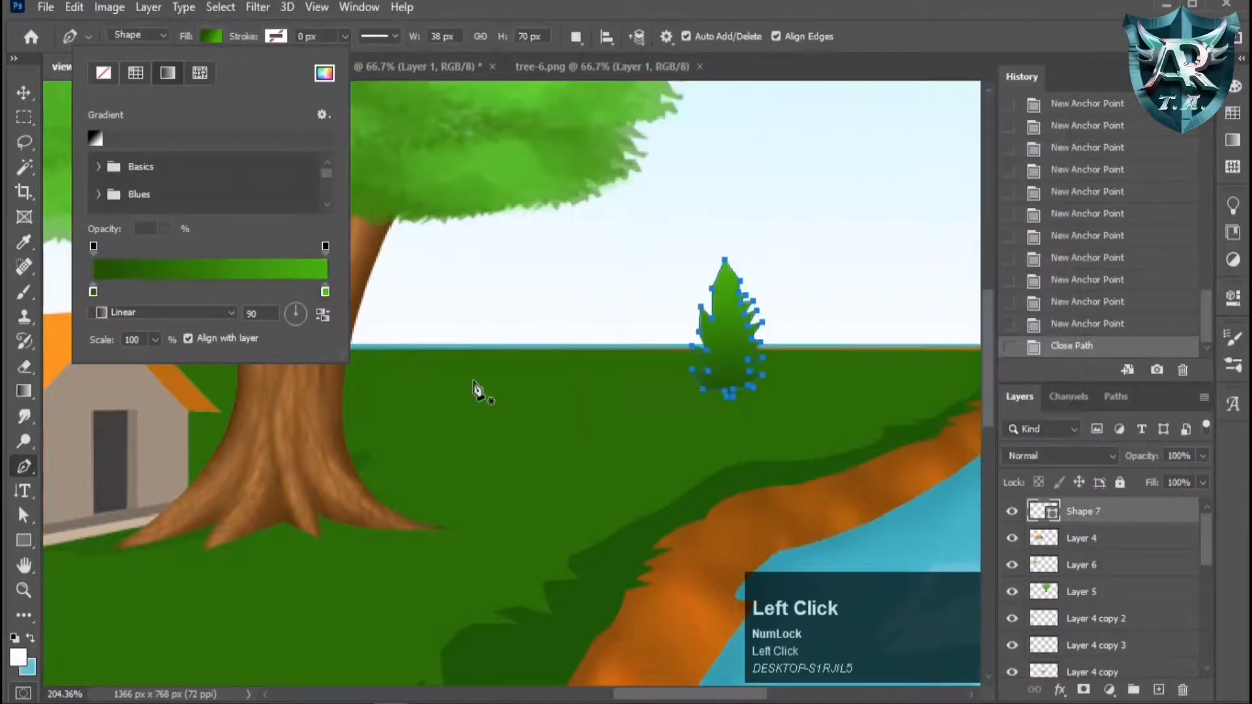
Darken the gradient's start stop to a deeper green and apply the fill to the distant tree.
double_click(93, 291)
left_click(816, 286)
left_click(1013, 100)
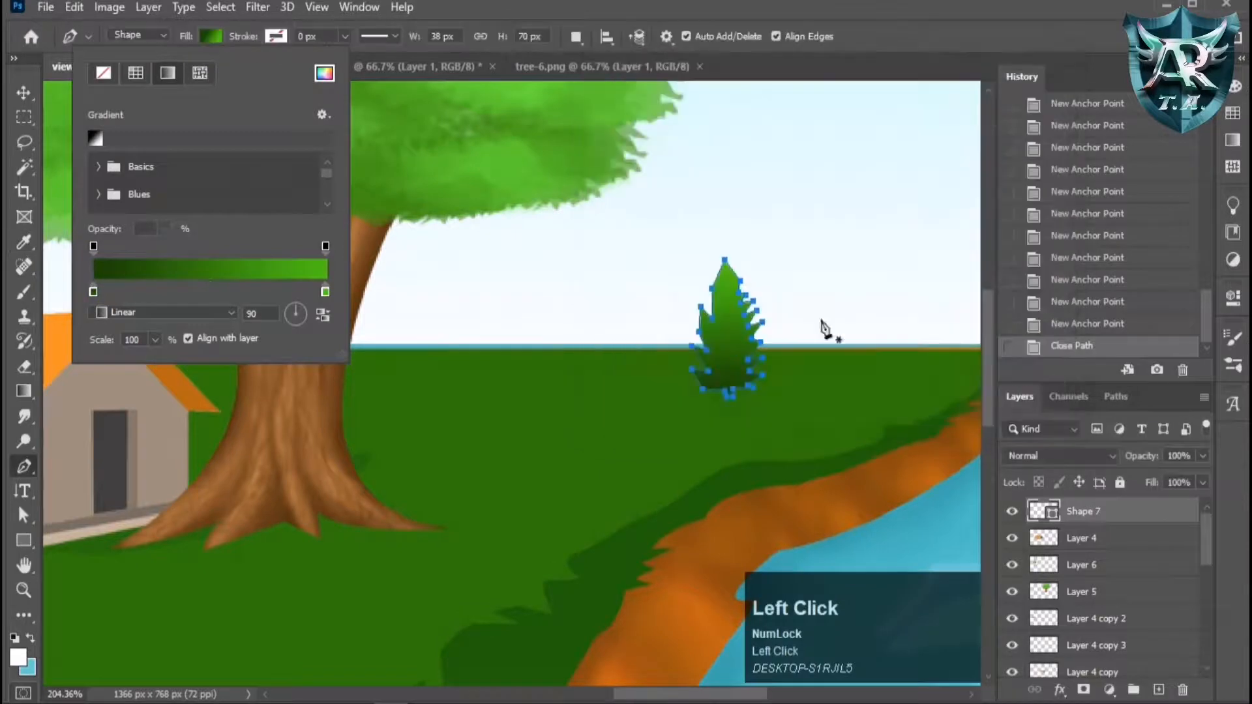
left_click(821, 374)
scroll(820, 376, "down", 1)
Duplicate the distant tree just to its left and enlarge the copy.
left_click(24, 95)
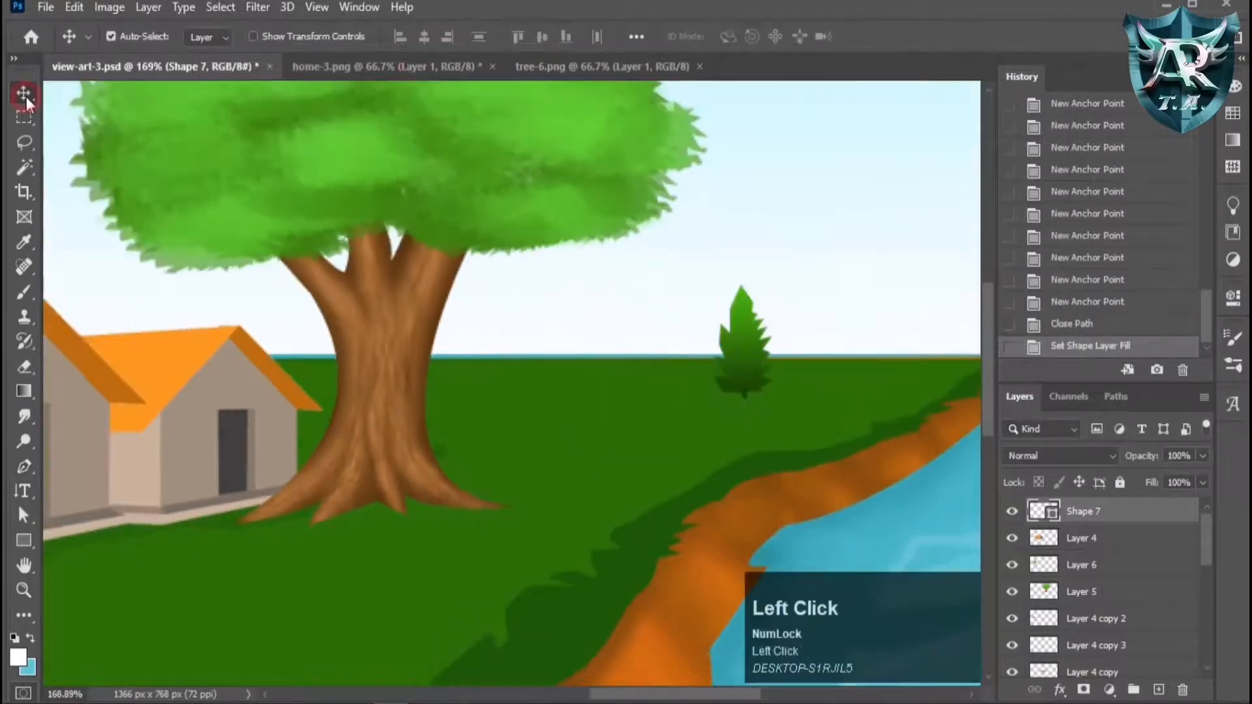
scroll(760, 414, "down", 5)
scroll(768, 406, "up", 4)
scroll(768, 406, "up", 2)
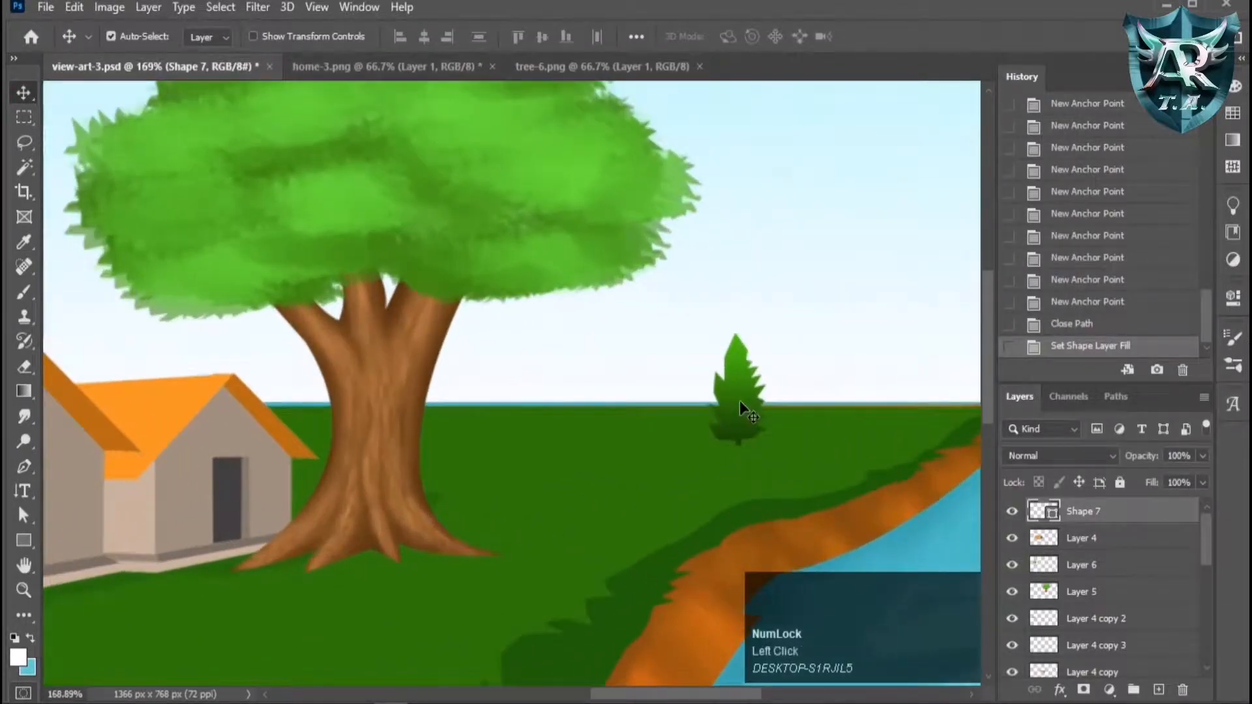
left_click_drag(741, 418, 683, 416)
key("ctrl+t")
left_click_drag(710, 328, 728, 300)
key("Return")
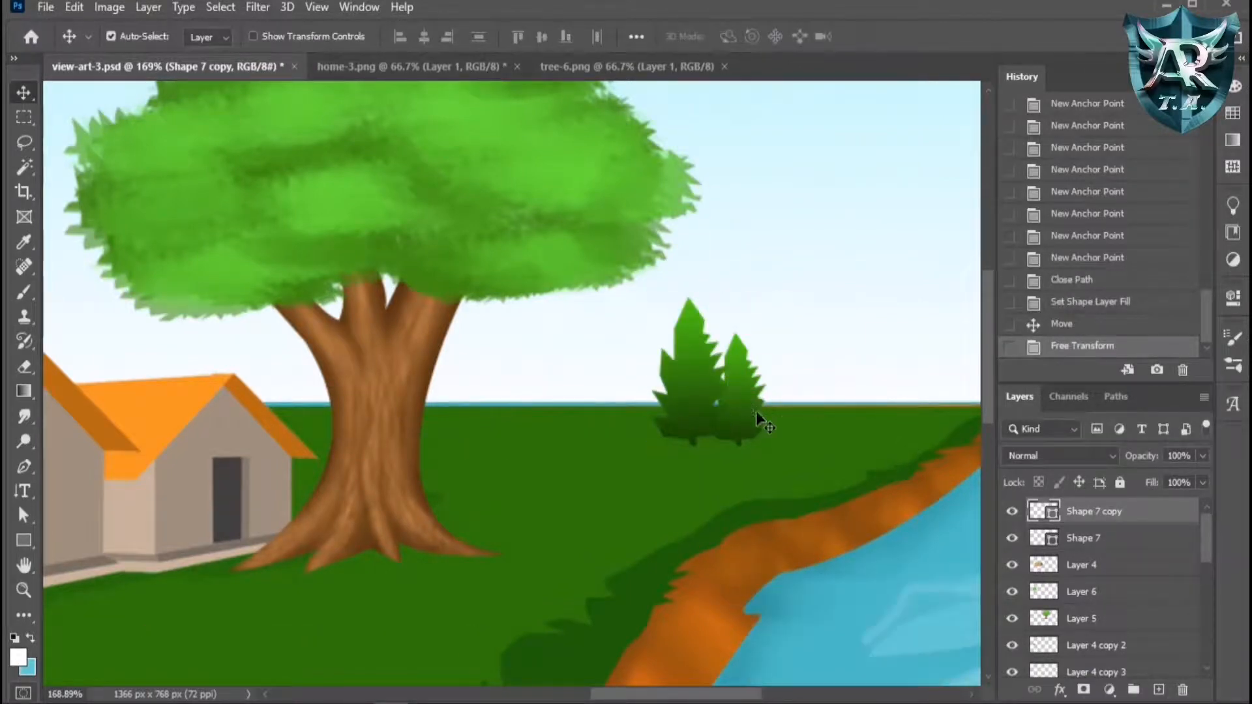
Place more overlapping copies of the distant tree to form a dense row extending toward the large tree.
left_click_drag(703, 392, 728, 394)
left_click_drag(727, 410, 680, 411)
left_click_drag(644, 388, 602, 380)
scroll(742, 438, "down", 4)
scroll(743, 439, "up", 6)
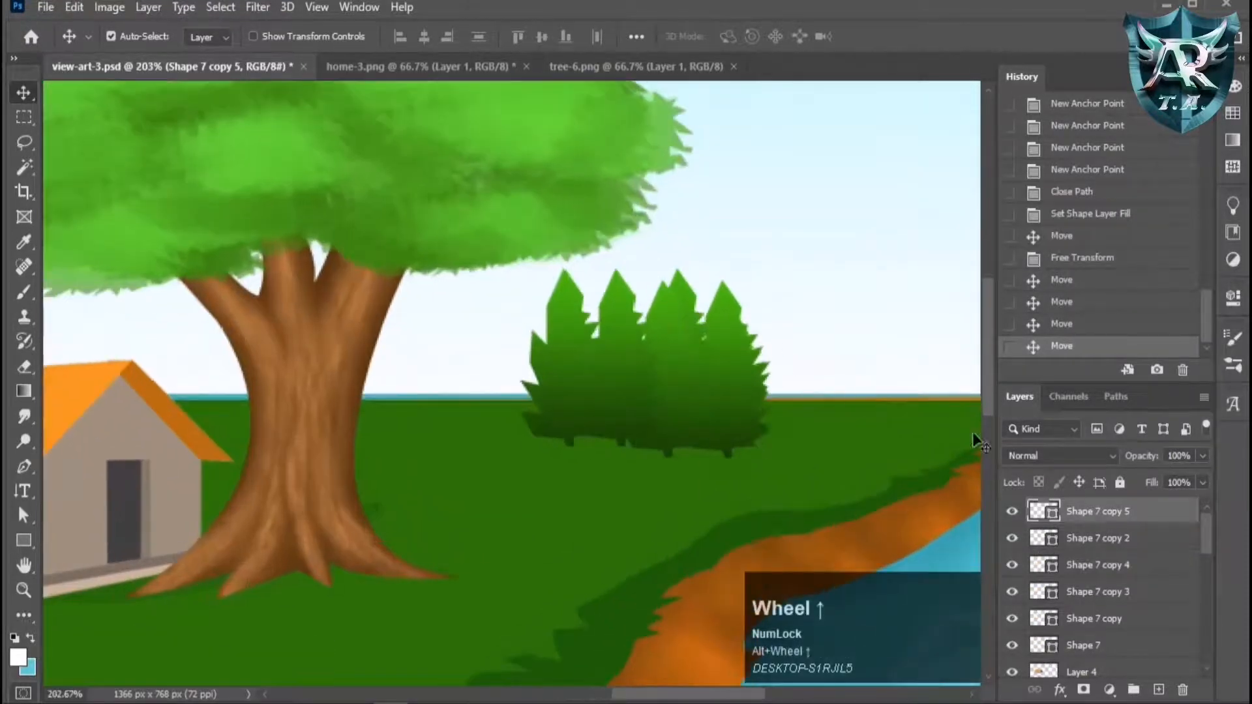
Add another tree copy at the right end of the row and shrink it proportionally.
left_click_drag(735, 389, 807, 385)
key("ctrl+t")
left_click_drag(839, 266, 813, 306)
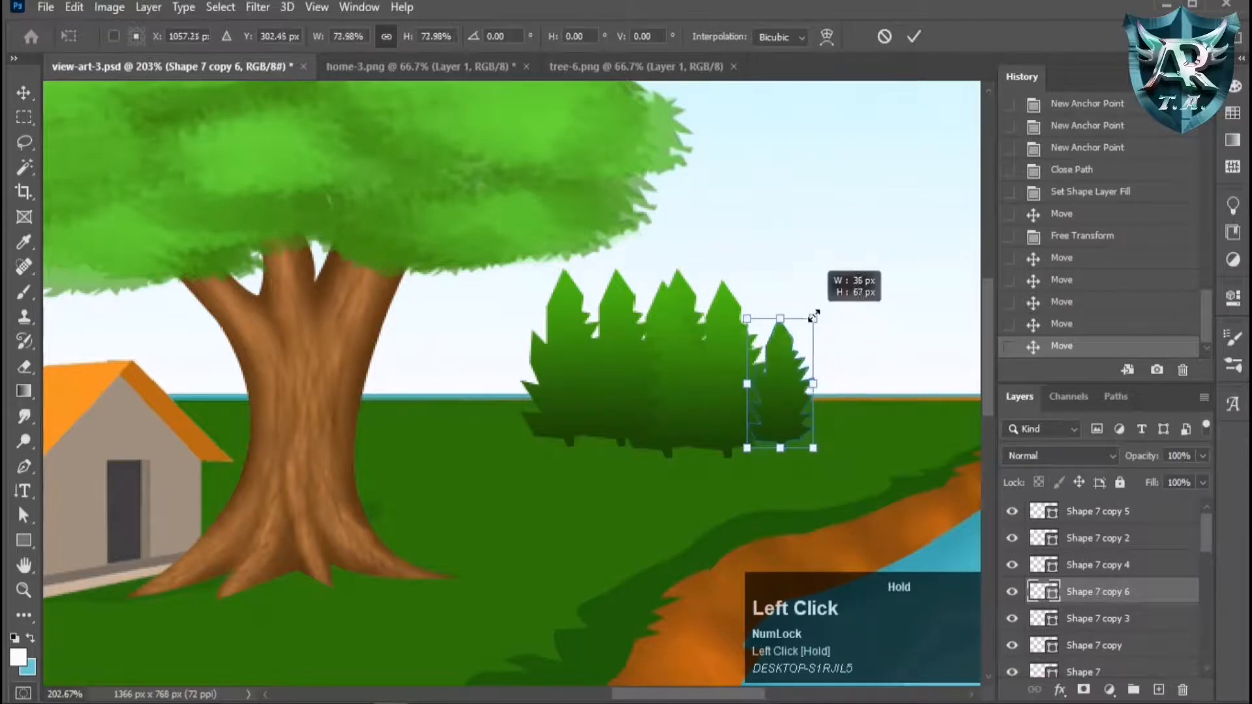
key("Return")
Extend the row with further small tree copies at slightly varied heights toward the river bank.
left_click_drag(782, 393, 810, 380)
left_click_drag(808, 382, 838, 394)
left_click_drag(841, 391, 871, 367)
left_click_drag(875, 378, 891, 395)
mouse_move(895, 394)
left_mouse_down()
mouse_move(937, 395)
mouse_move(898, 374)
left_mouse_up()
Enlarge the newest tree copy to about 122% and move it into the low gap in the row's middle.
key("ctrl+t")
left_click_drag(916, 332, 799, 348)
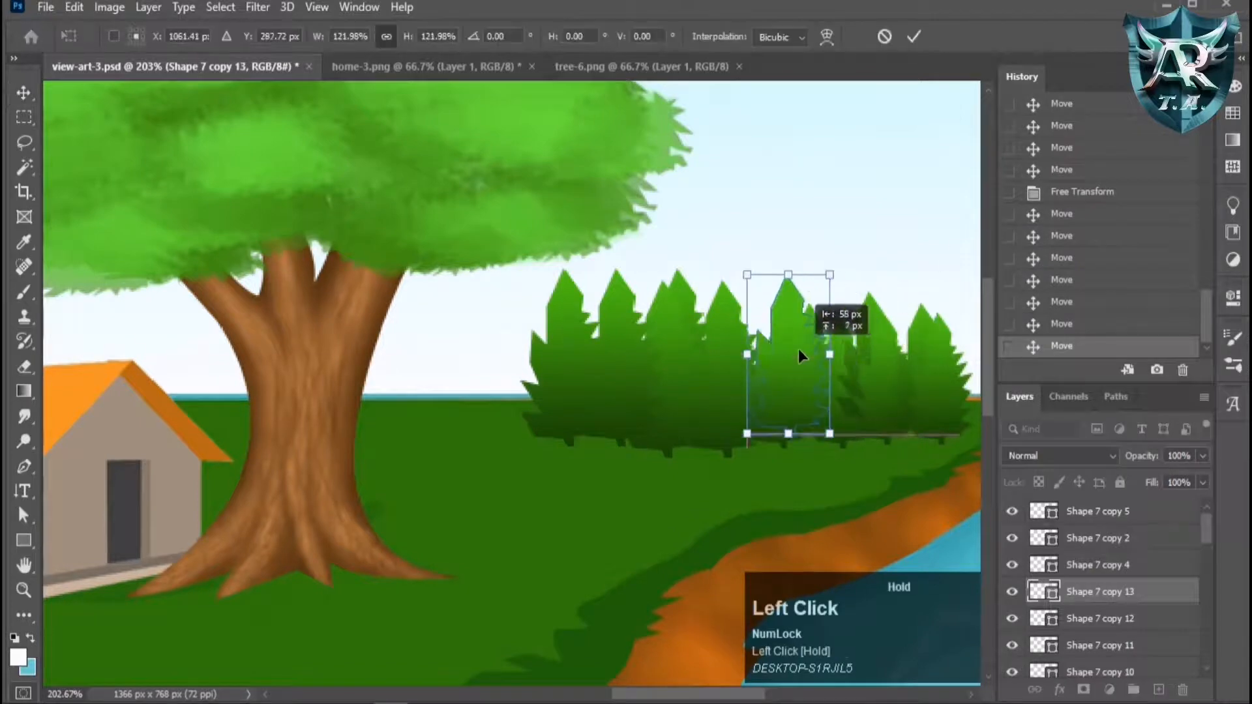
key("Return")
scroll(750, 504, "down", 5)
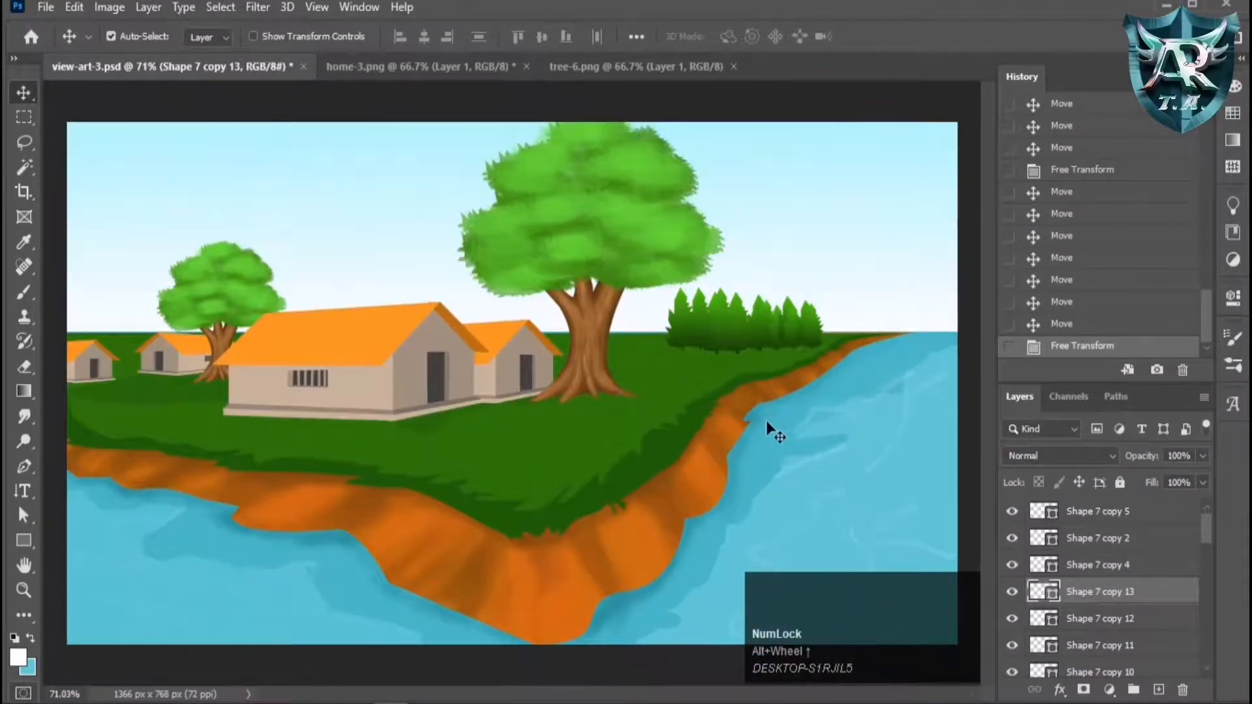
Select all the distant tree shape layers, starting from Shape 7 copy 5, and group them.
scroll(766, 421, "up", 6)
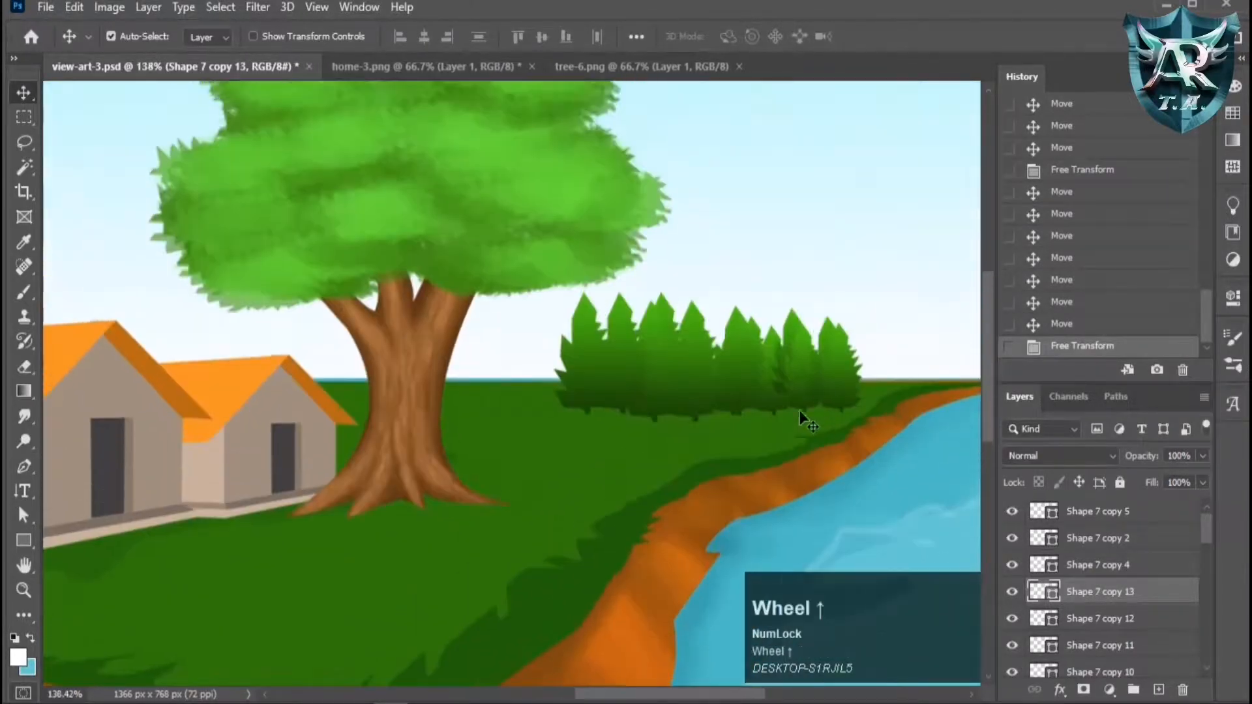
left_click_drag(528, 309, 833, 381)
left_click(608, 360)
scroll(1127, 526, "up", 1)
left_click(1133, 518)
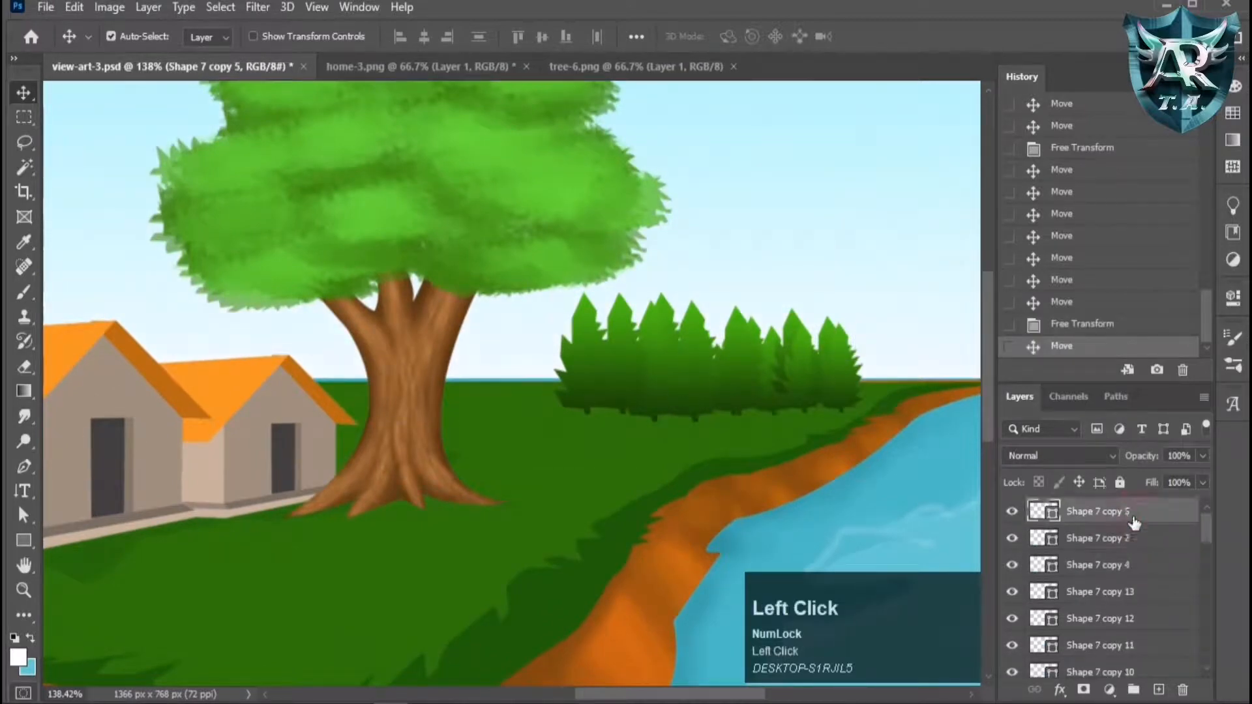
scroll(1142, 607, "down", 2)
left_click(1142, 642, "shift")
key("ctrl+g")
Shrink the tree group proportionally and shift it right along the horizon.
key("ctrl+t")
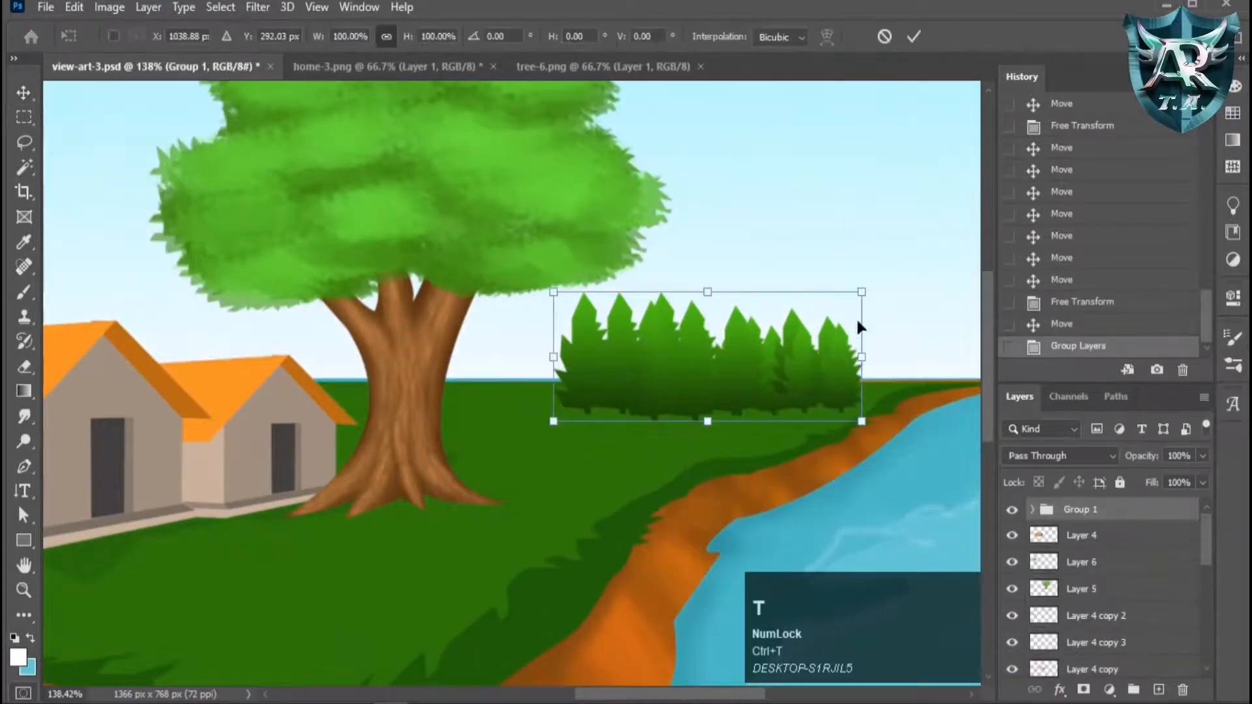
left_click_drag(862, 292, 811, 318)
left_click_drag(760, 393, 821, 380)
key("Return")
scroll(802, 420, "down", 5)
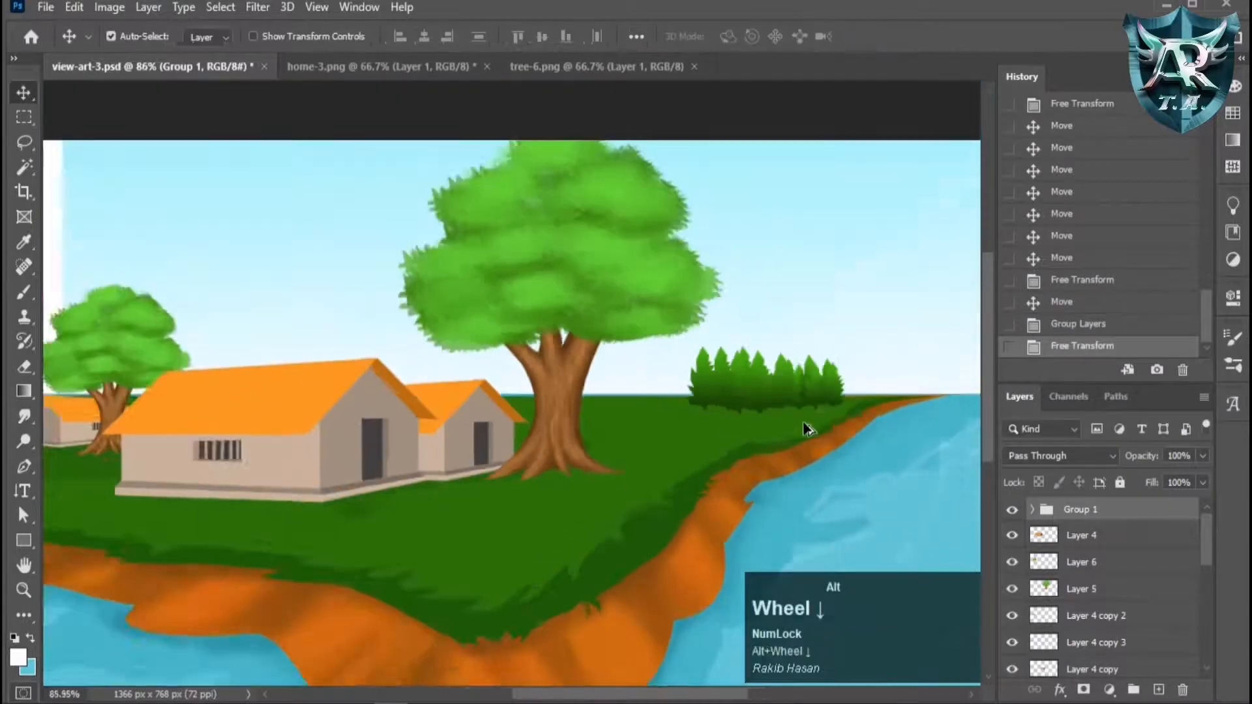
scroll(809, 429, "down", 1)
Undo the tree group's transform, the grouping and the last move.
key("ctrl+z")
key("ctrl+z")
key("ctrl+z")
Regroup the Shape 7 tree layers from Shape 7 copy 5 downward into one group.
left_click(754, 330)
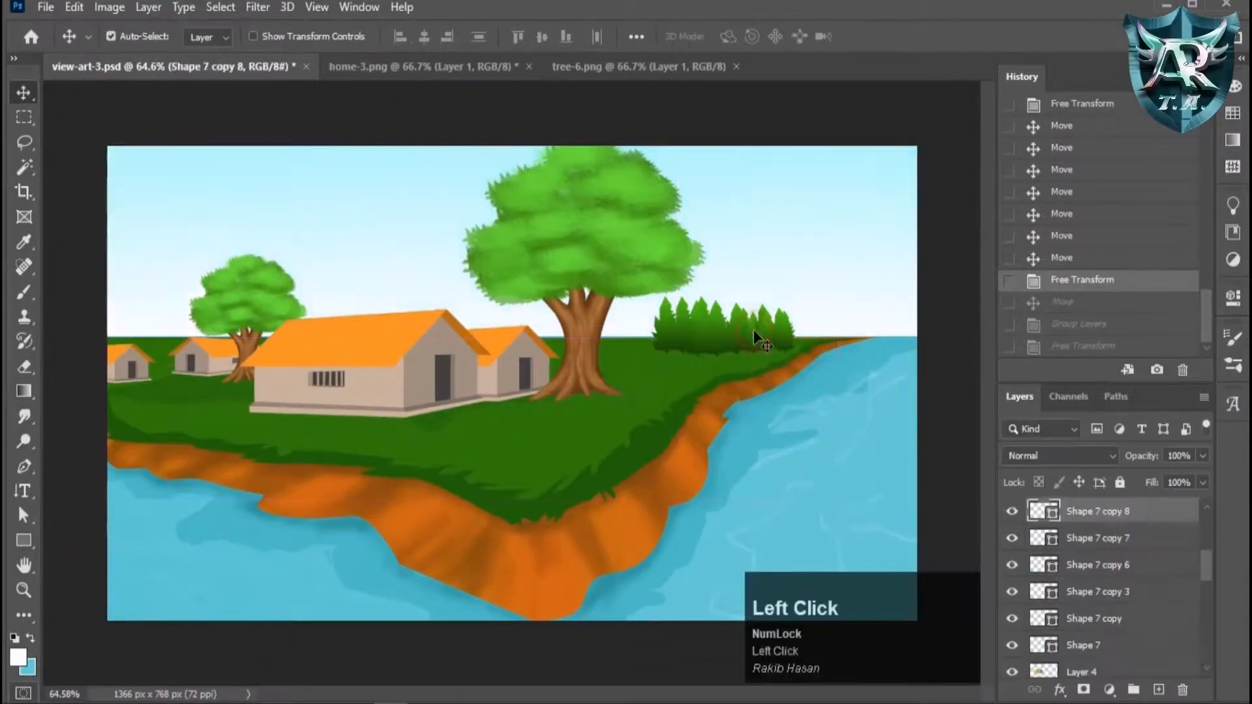
left_click(1137, 537, "ctrl")
left_click(1139, 562, "ctrl")
scroll(1148, 532, "up", 6)
left_click(1143, 520)
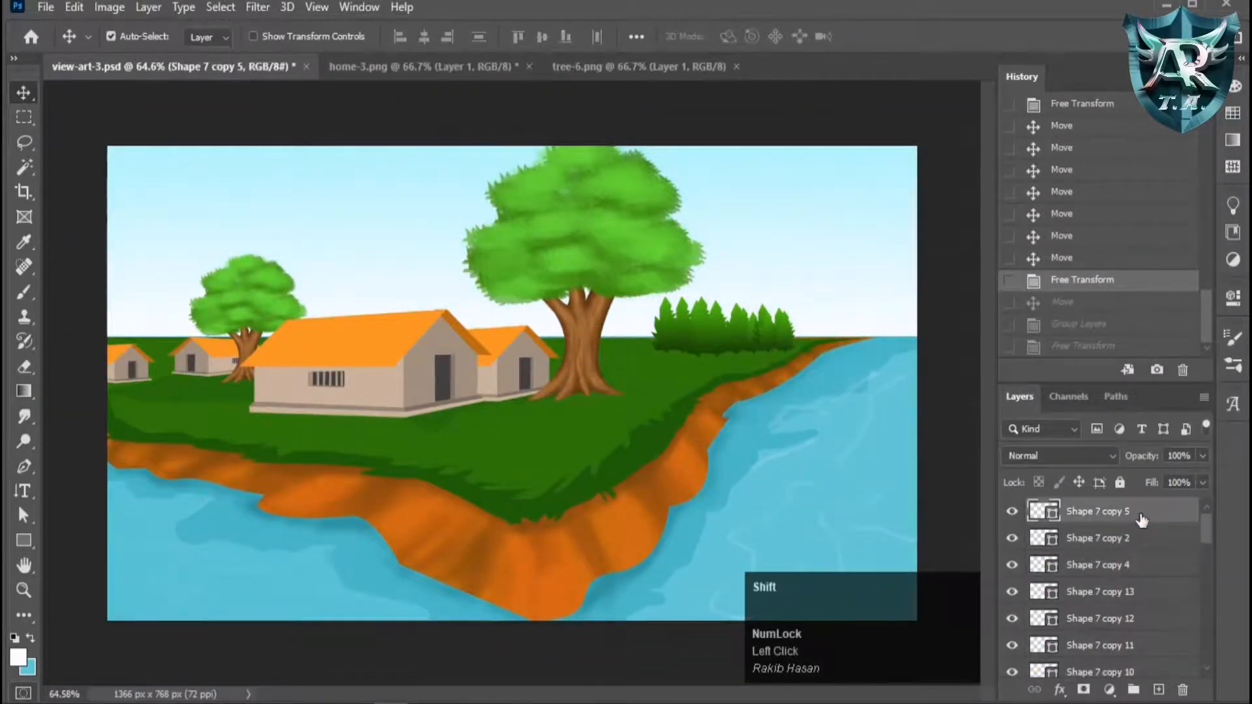
scroll(1138, 587, "down", 7)
key("ctrl+g")
Scale the whole distant tree group to about 90% and move it about 19 px right and 7 px up.
left_click(737, 326)
key("ctrl+t")
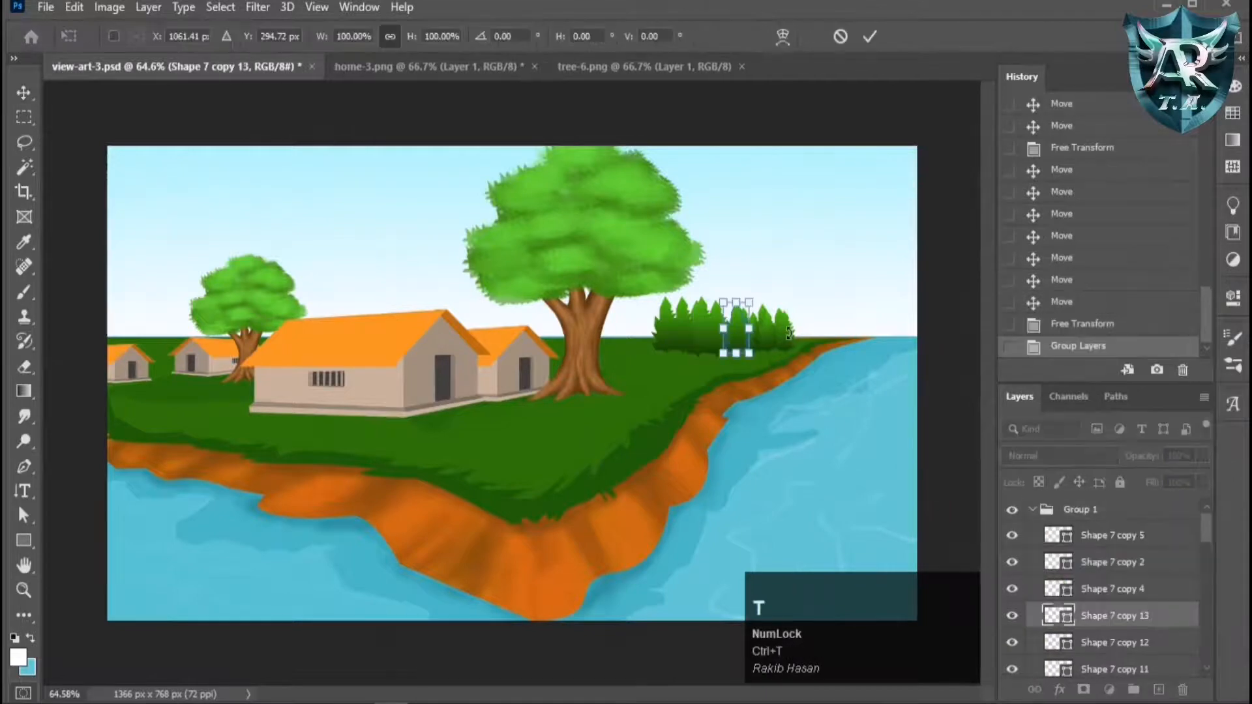
left_click(1034, 511)
key("ctrl+t")
left_click_drag(794, 295, 779, 303)
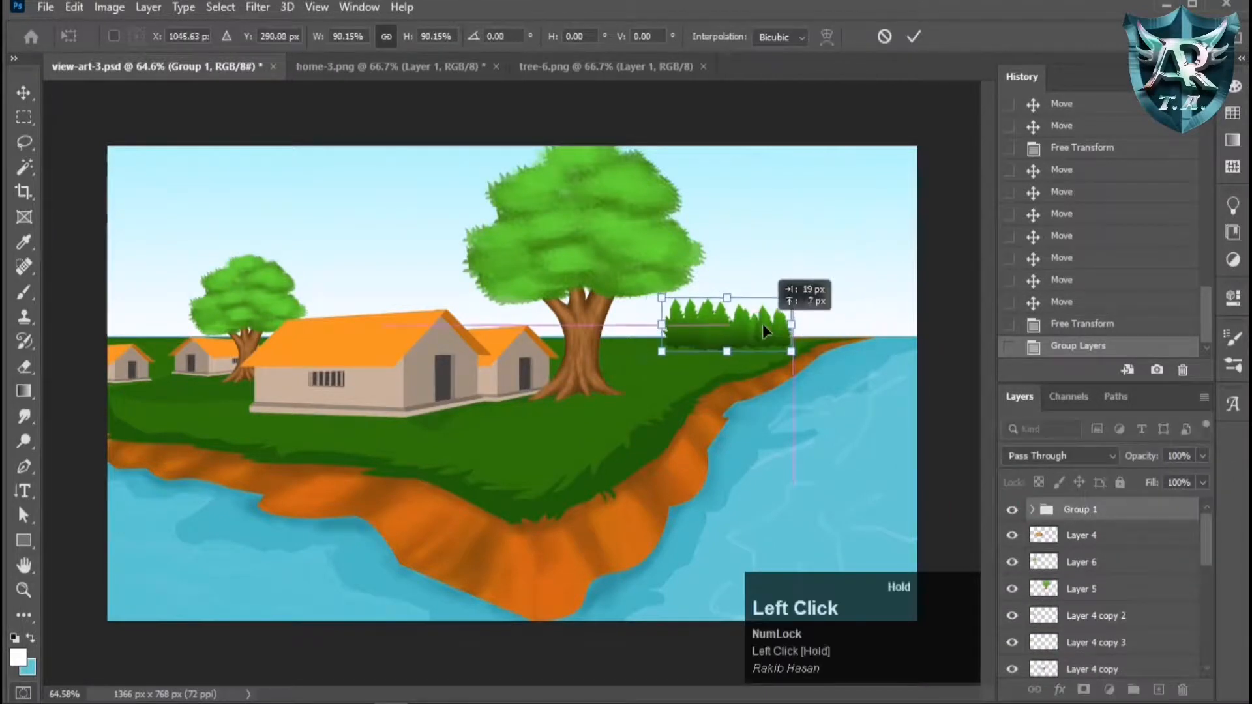
key("Return")
Bring the palm tree from tree-7.png into view-art-3.psd and stack it directly below Layer 1, behind the main house.
scroll(413, 425, "down", 2)
scroll(312, 444, "up", 4)
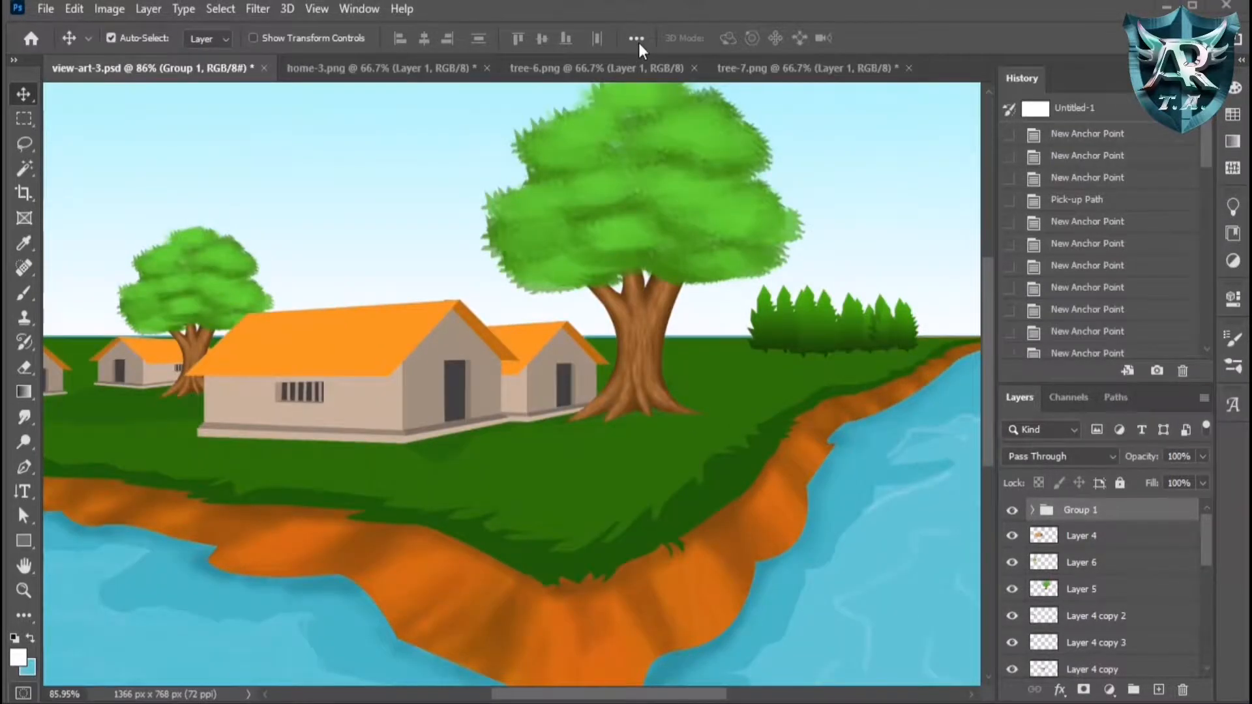
left_click(777, 68)
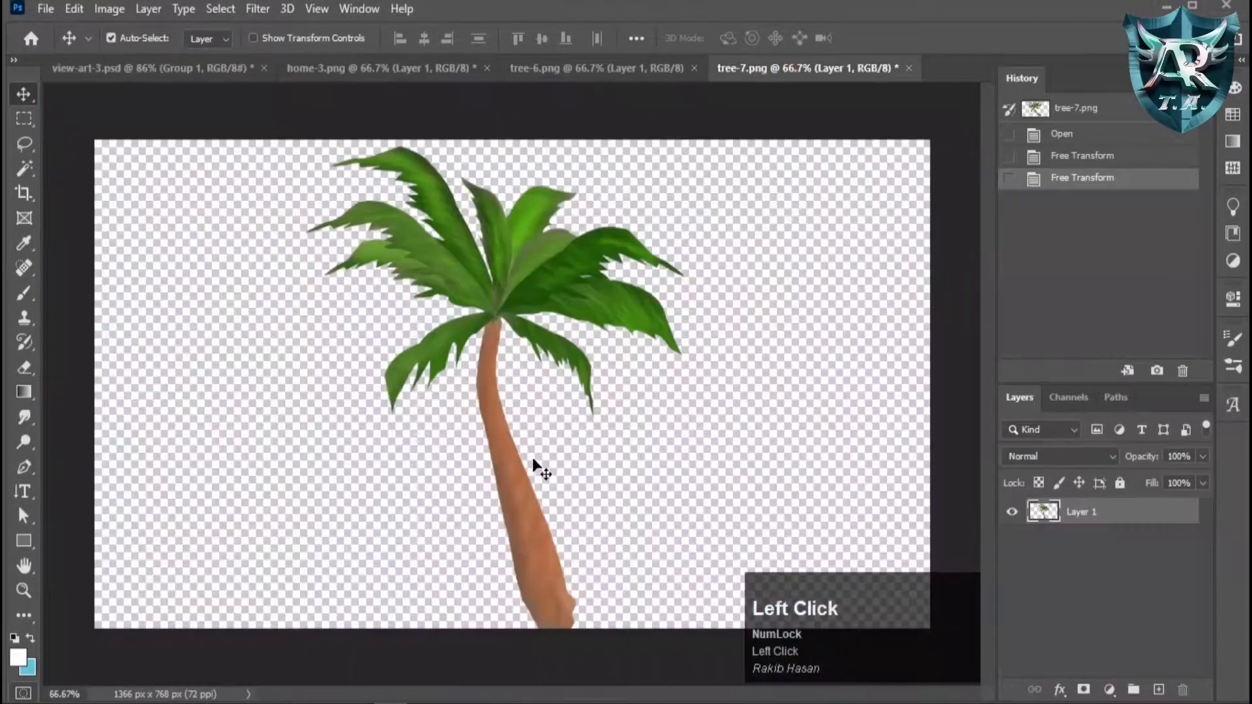
left_click_drag(532, 456, 379, 280)
scroll(1147, 518, "up", 2)
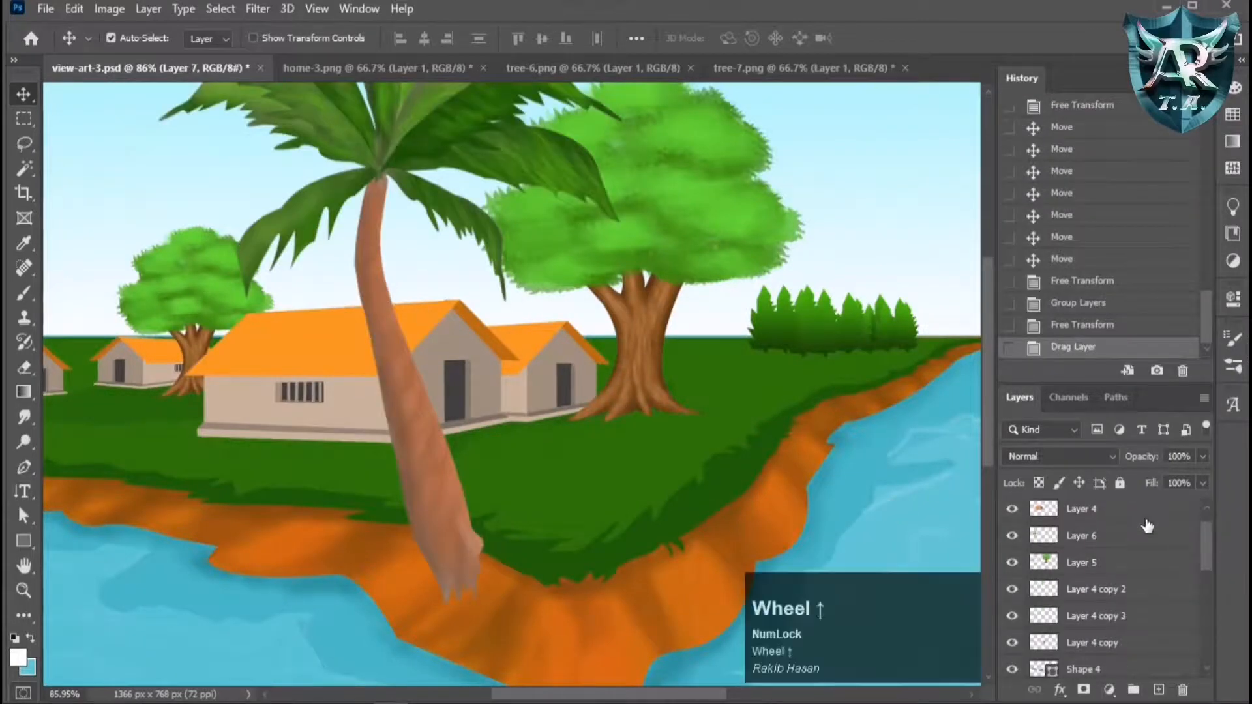
left_click_drag(1147, 518, 1163, 700)
left_click_drag(1135, 569, 1145, 521)
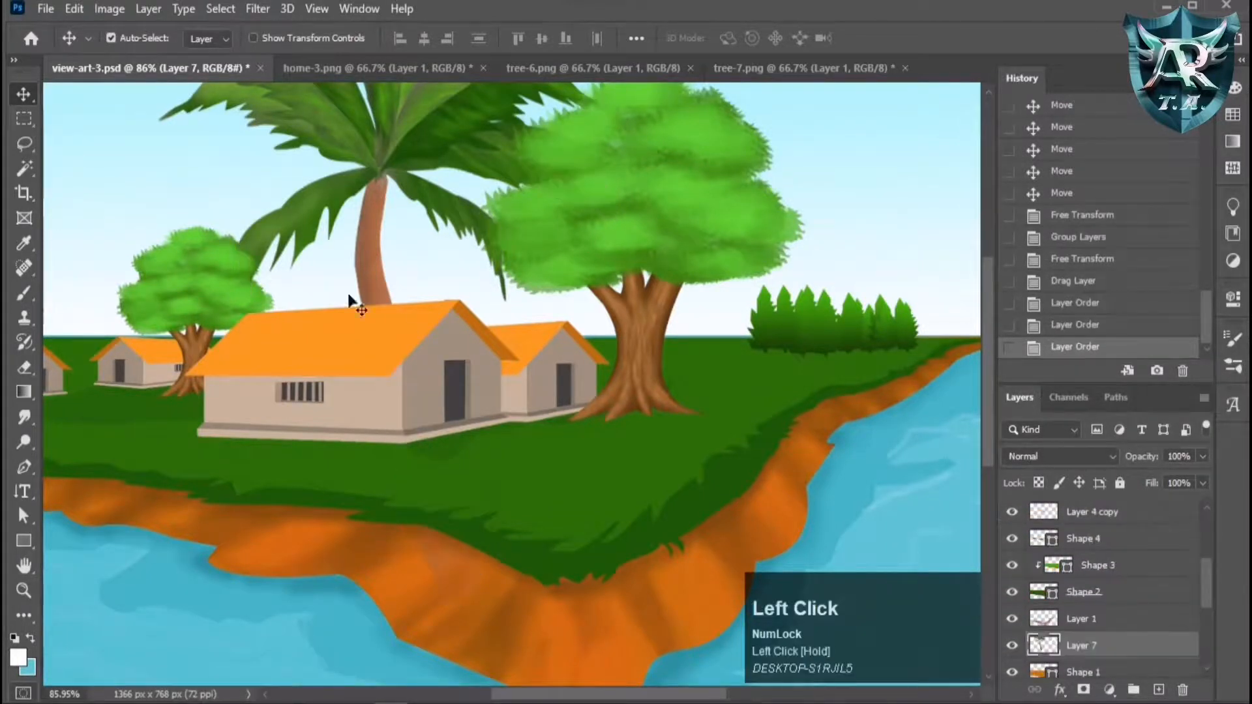
Shrink the palm tree behind the main house and place a duplicate of it slightly to the left.
key("ctrl+t")
left_click_drag(623, 286, 358, 261)
key("Return")
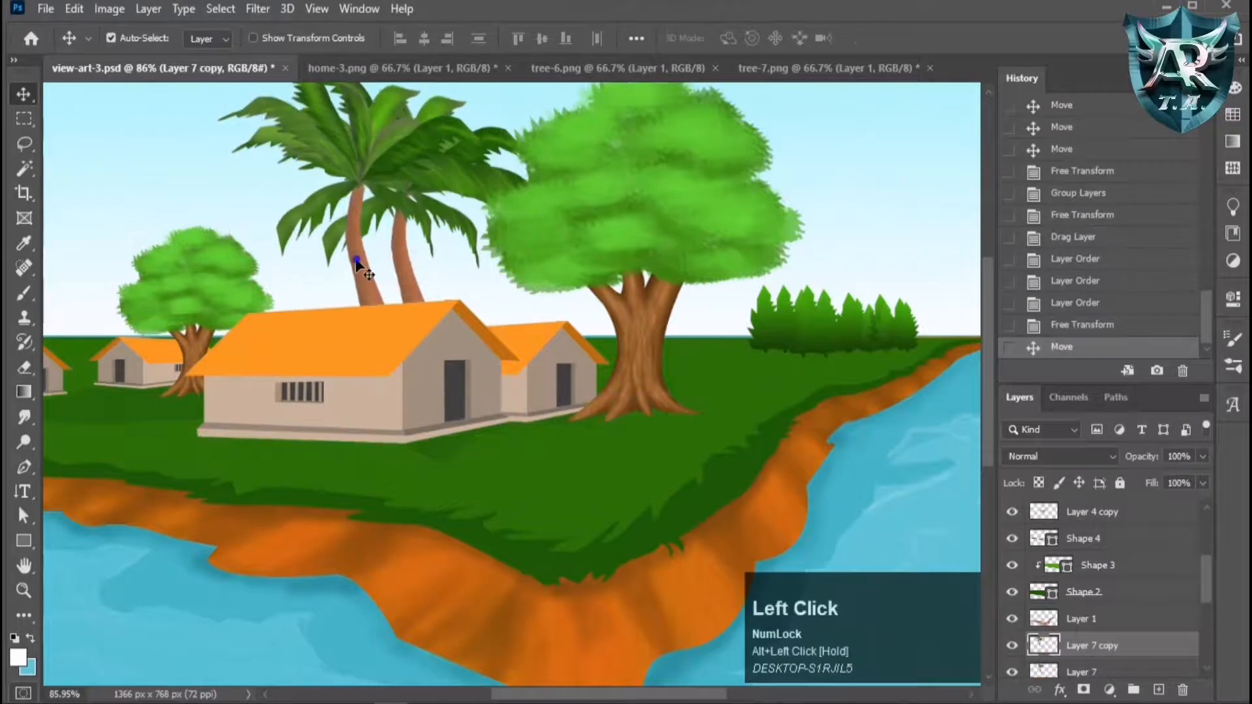
Flip the palm copy horizontally, rotate it about 28° counter-clockwise and position its trunk beside the first palm behind the roof.
right_click(357, 262)
left_click(352, 229)
key("ctrl+t")
right_click(349, 227)
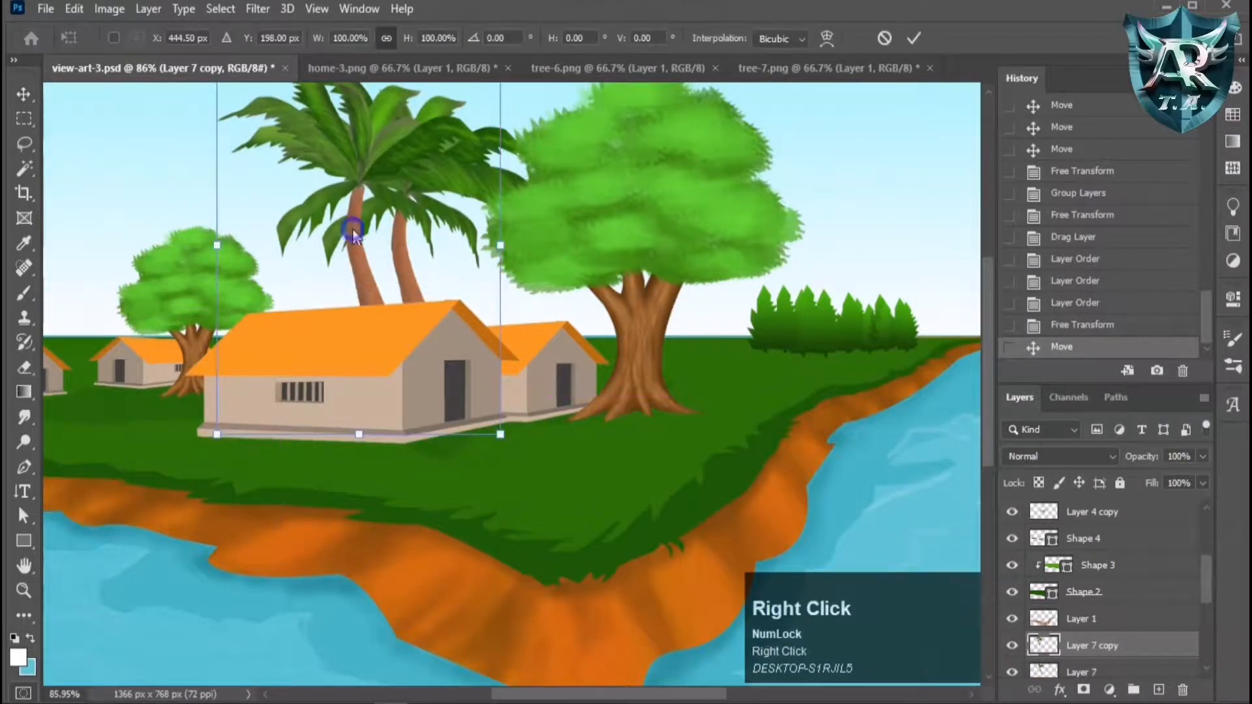
left_click(455, 551)
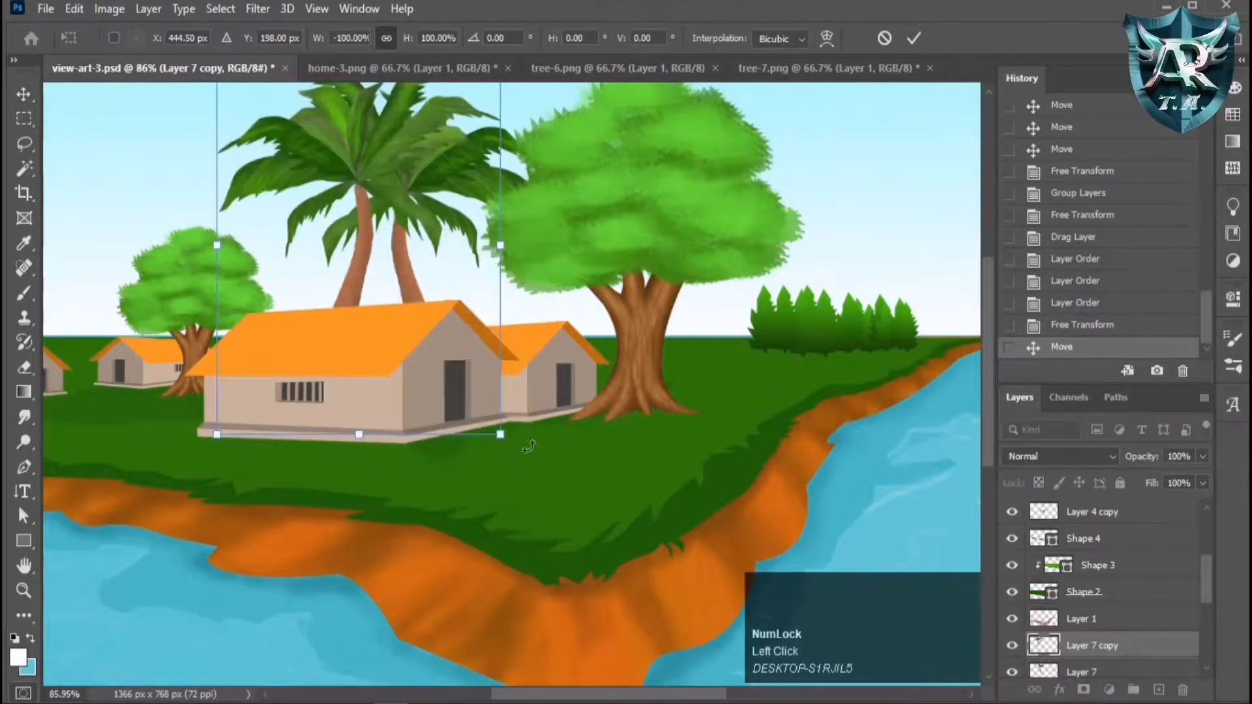
left_click_drag(529, 446, 551, 321)
left_click_drag(403, 350, 406, 356)
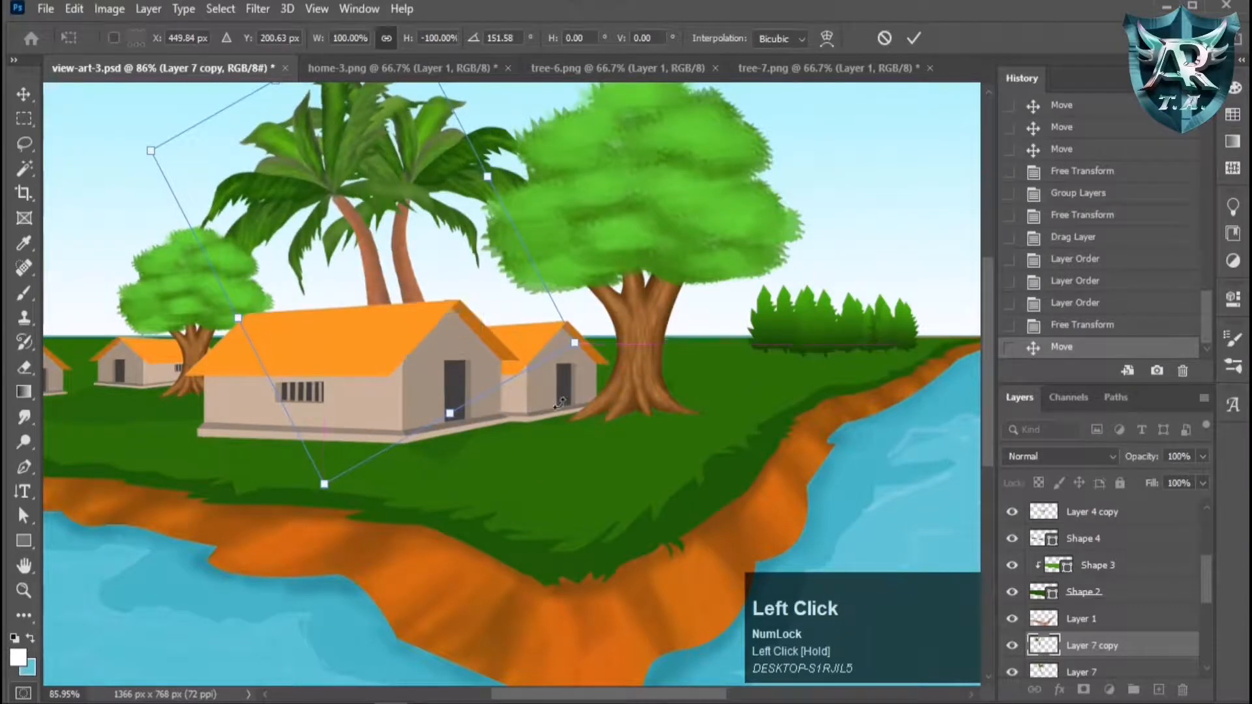
key("Return")
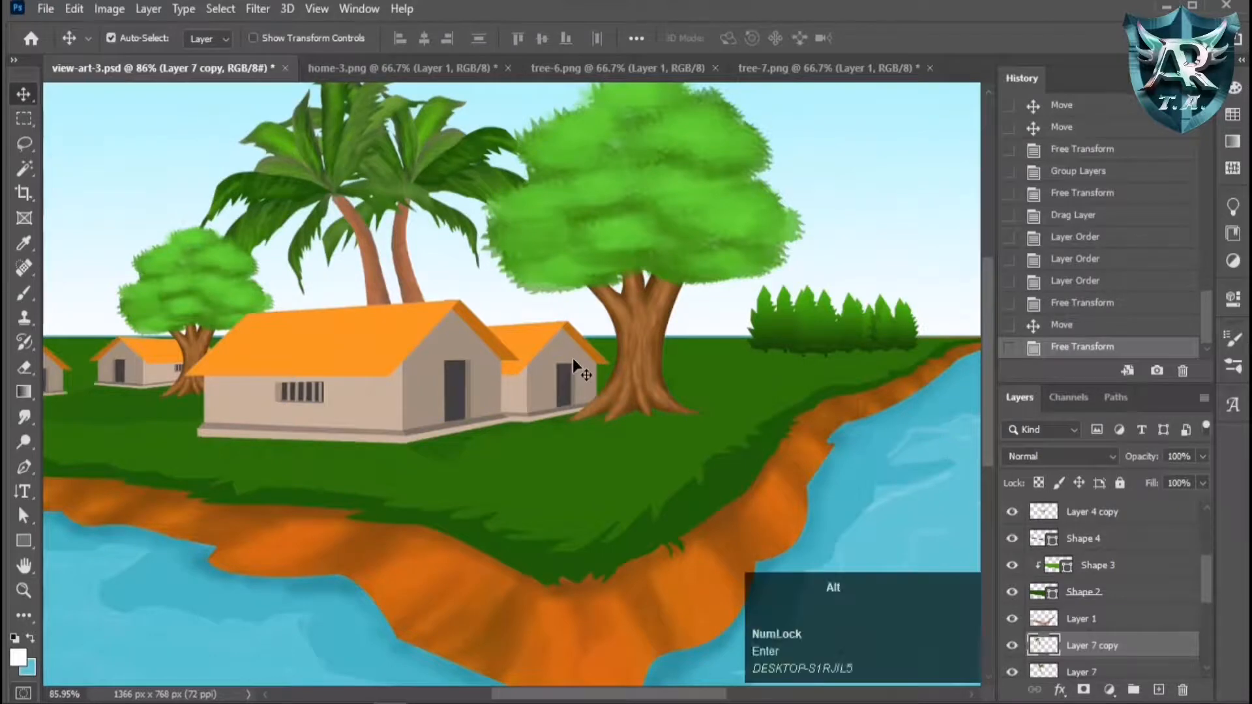
Group the two palms, stack the group just below Layer 5 and shift and shrink it slightly.
scroll(573, 358, "down", 1)
scroll(1161, 623, "down", 2)
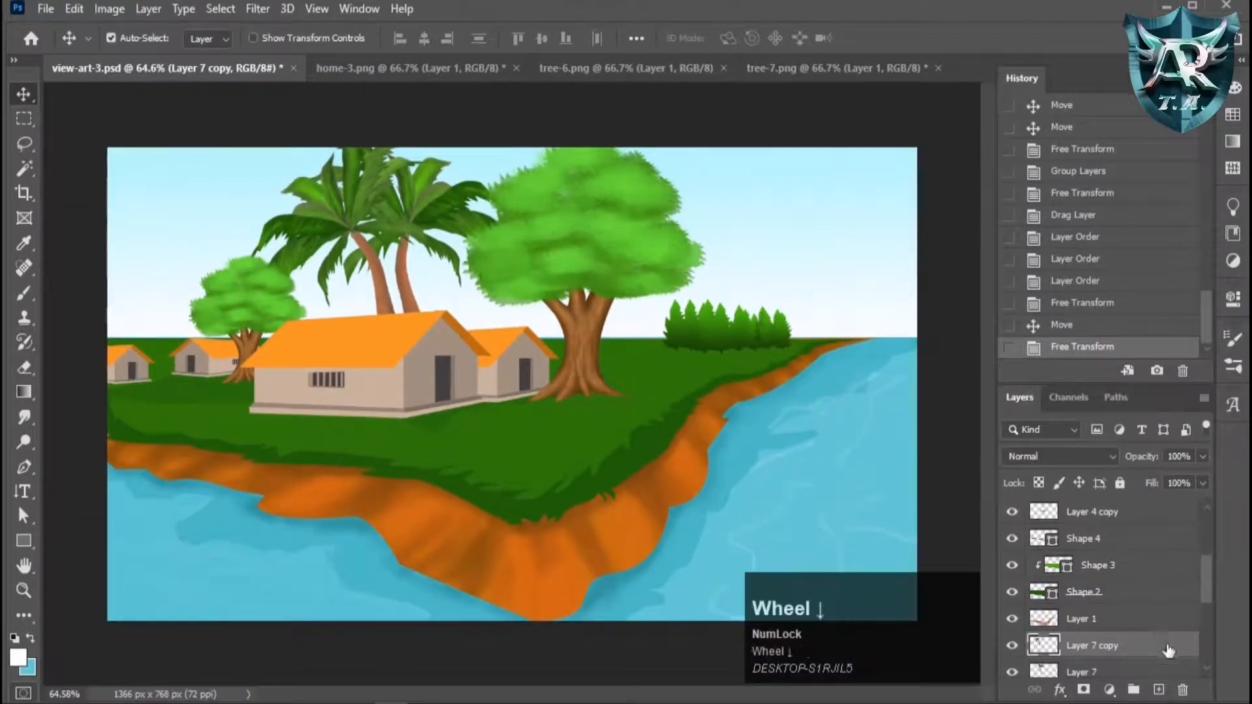
scroll(1166, 647, "down", 2)
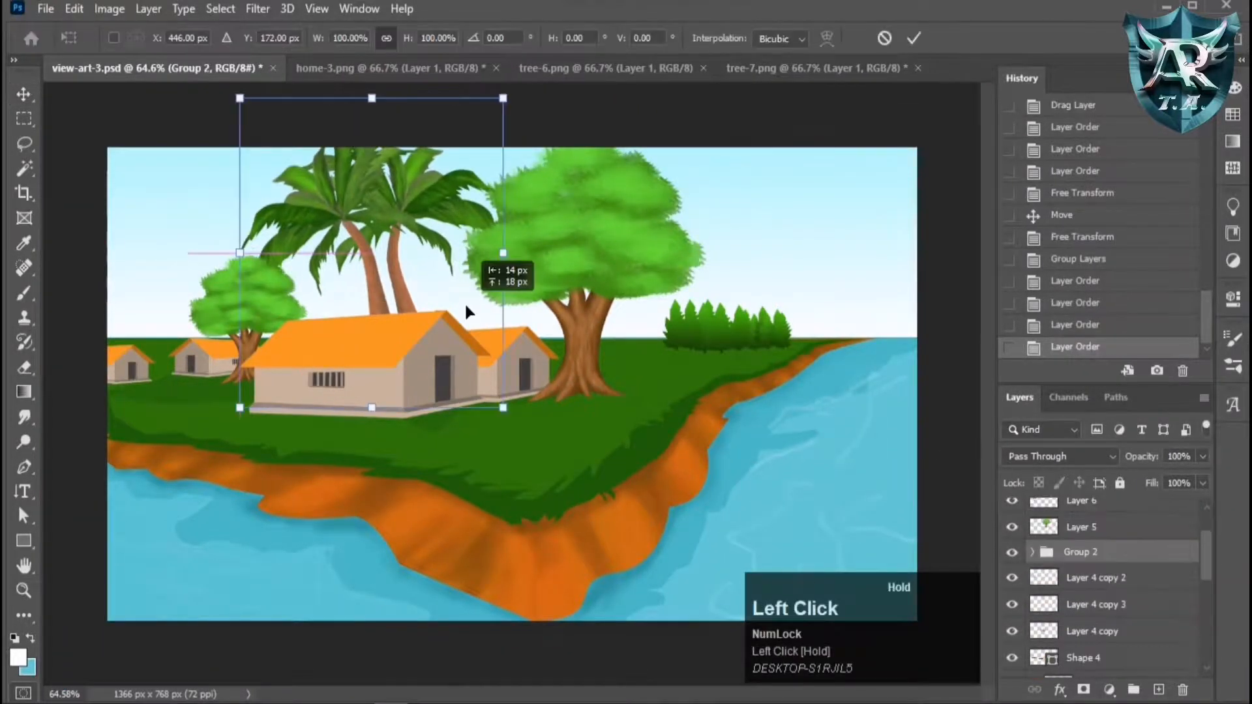
left_click_drag(505, 100, 509, 112)
key("Return")
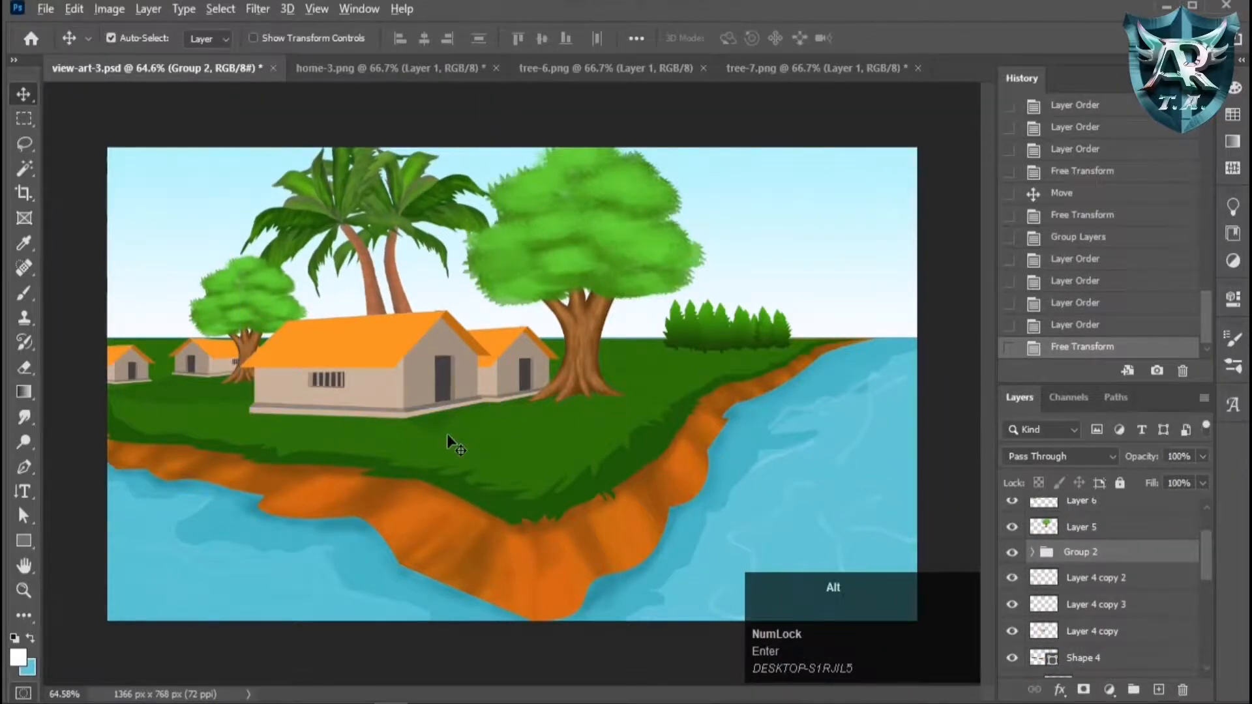
Start a green pen shape above Shape 8 on the horizon at the canvas's left edge, outlining a first small bump.
scroll(447, 433, "down", 1)
scroll(235, 443, "up", 5)
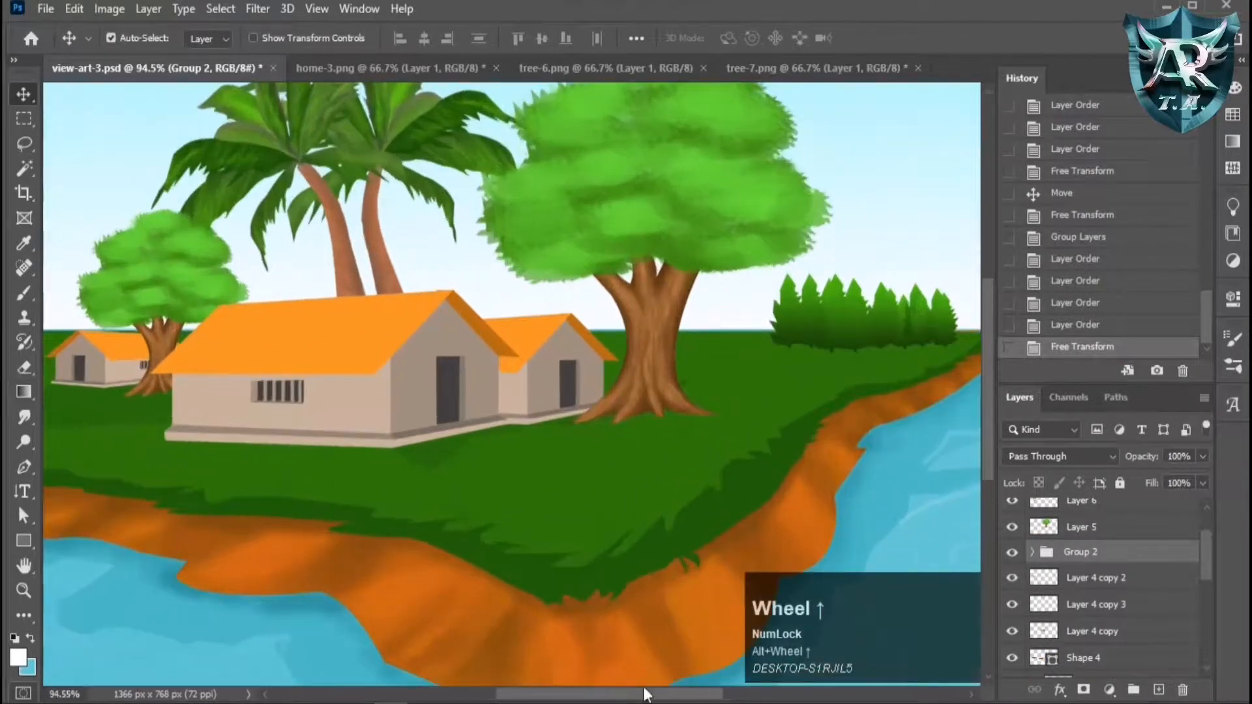
left_click_drag(649, 695, 545, 693)
scroll(464, 465, "up", 5)
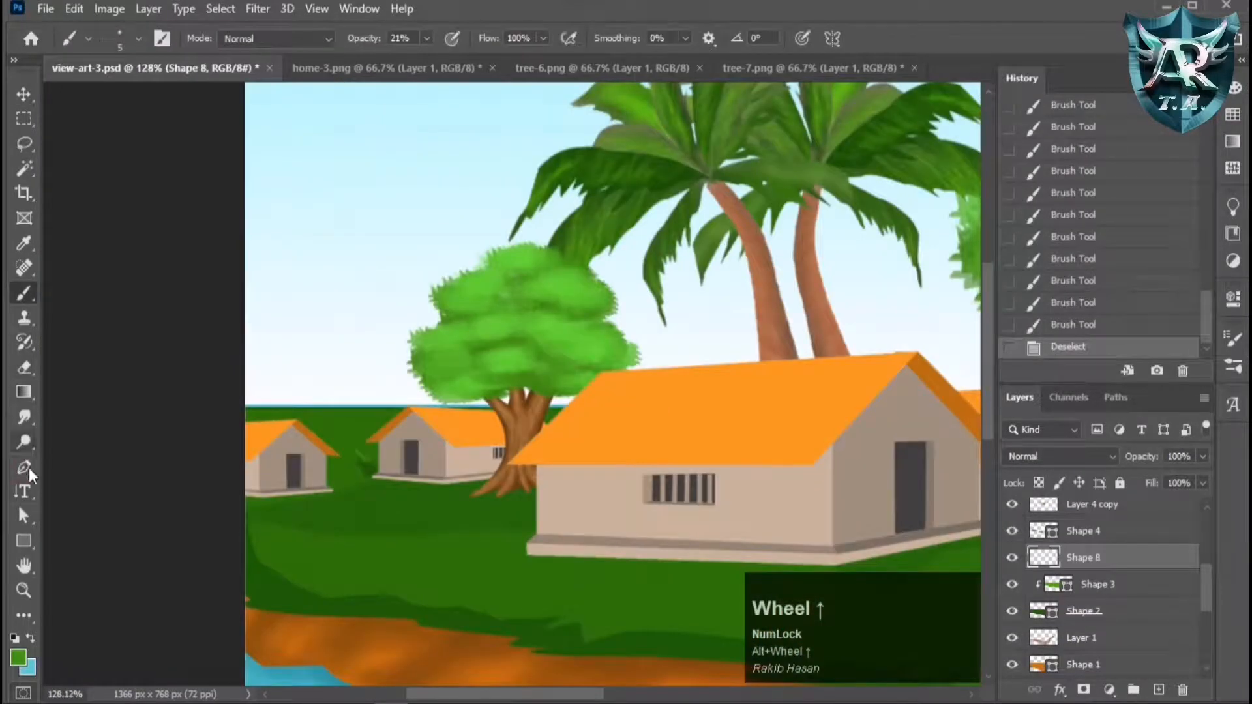
left_click(29, 471)
left_click(227, 406)
left_click(240, 401)
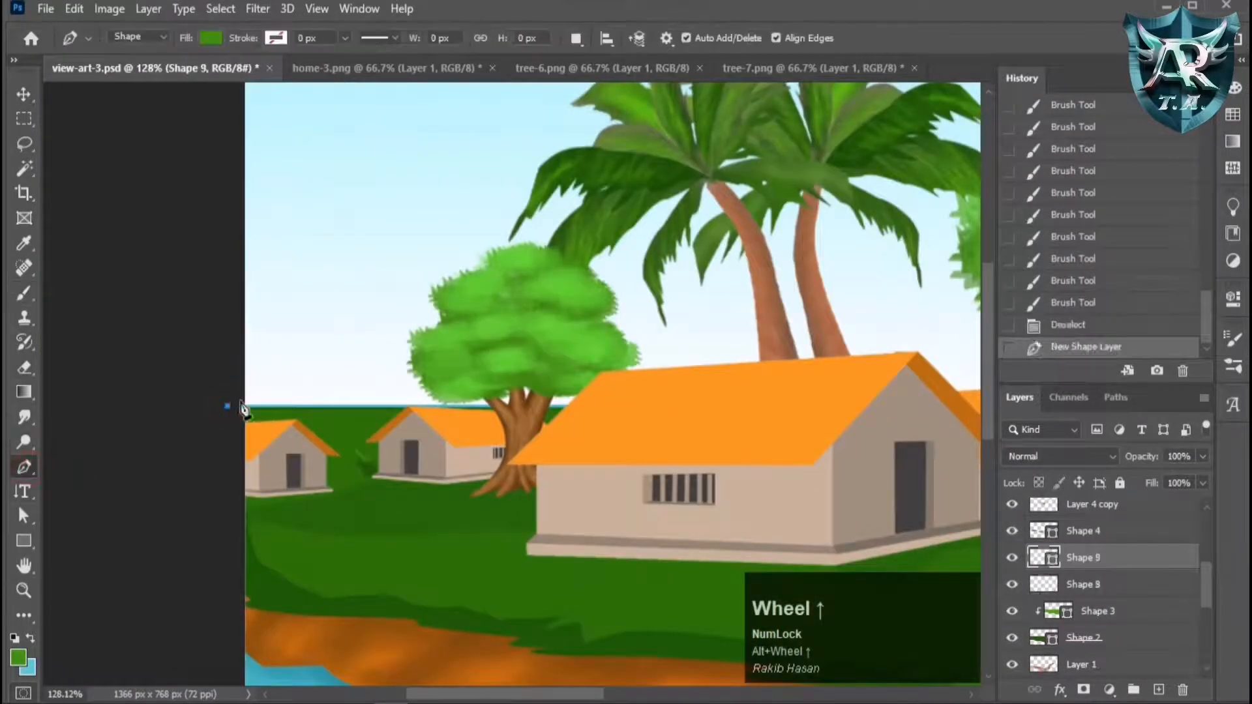
left_click(247, 391)
left_click(251, 387)
left_click(261, 397)
left_click(272, 402)
Continue the horizon outline with two more small bumps above the leftmost small house.
left_click(286, 410)
left_click(292, 409)
left_click(301, 400)
left_click(304, 396)
left_click(318, 403)
left_click(328, 403)
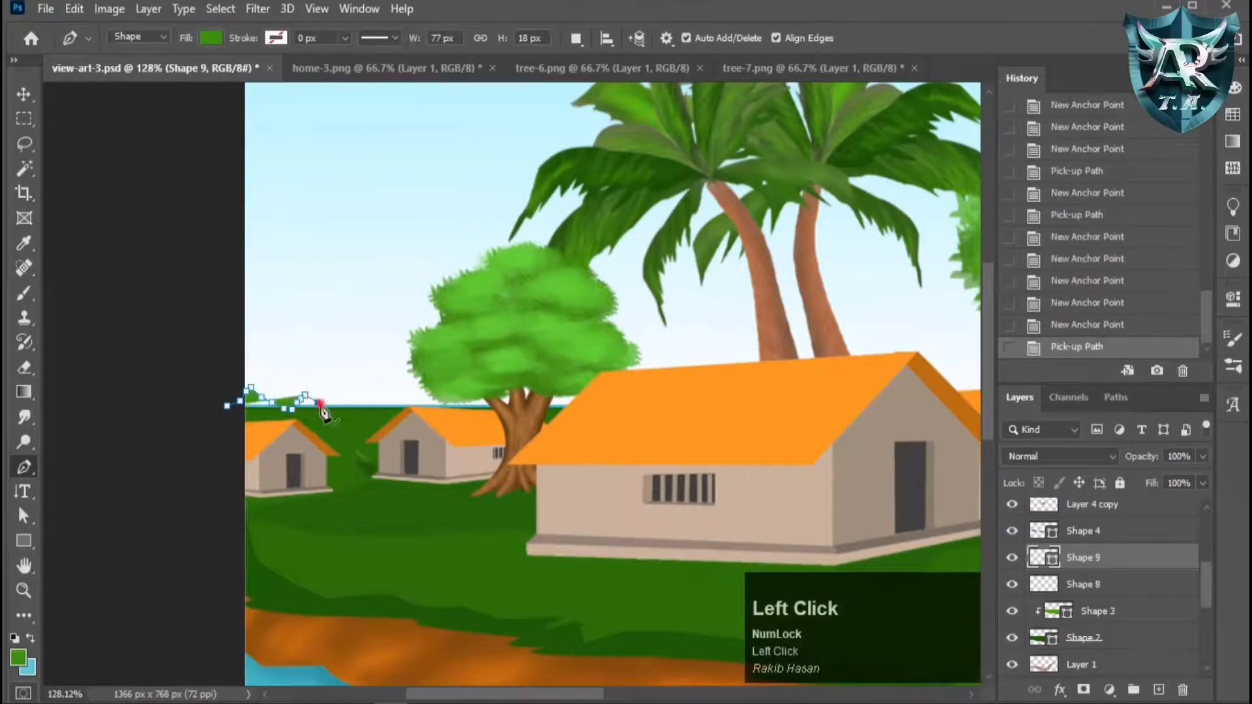
left_click(335, 393)
left_click(341, 388)
left_click(347, 396)
Extend the outline with low uneven bumps along the horizon as far as the small tree's trunk.
left_click(362, 405)
left_click(369, 402)
left_click(377, 400)
left_click(384, 397)
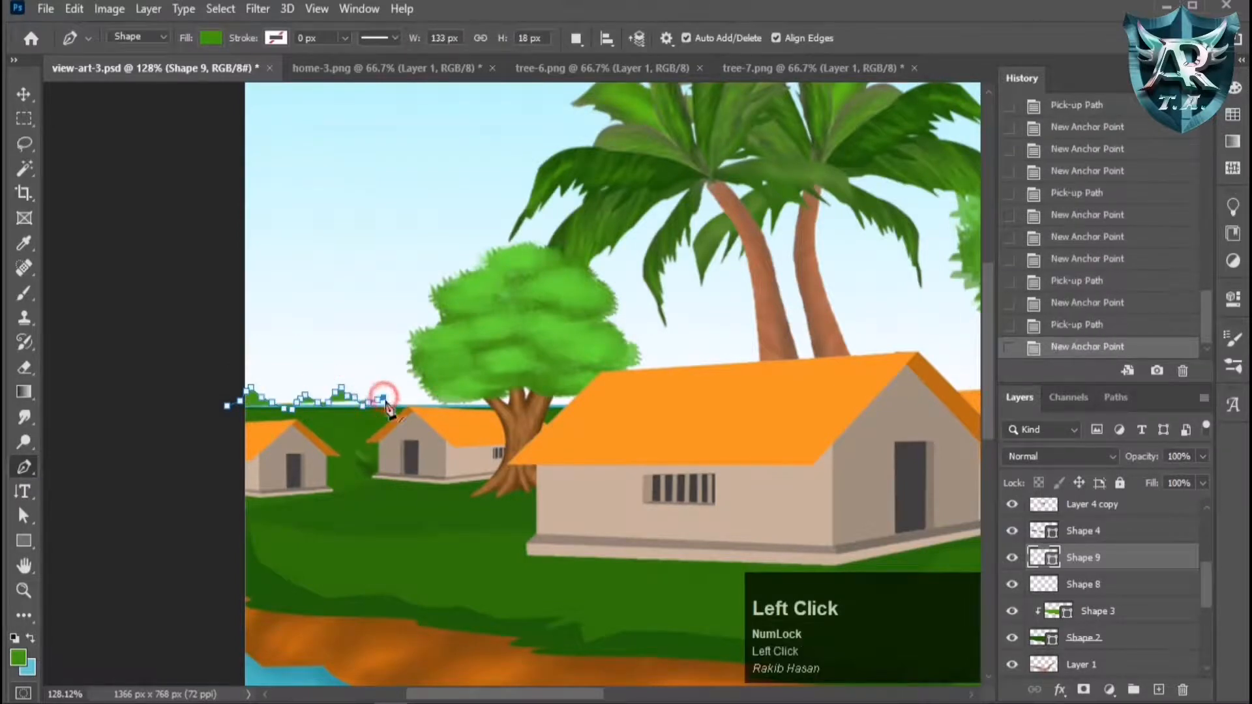
left_click(394, 402)
left_click(401, 403)
left_click(408, 394)
left_click(422, 397)
left_click(454, 404)
left_click(467, 404)
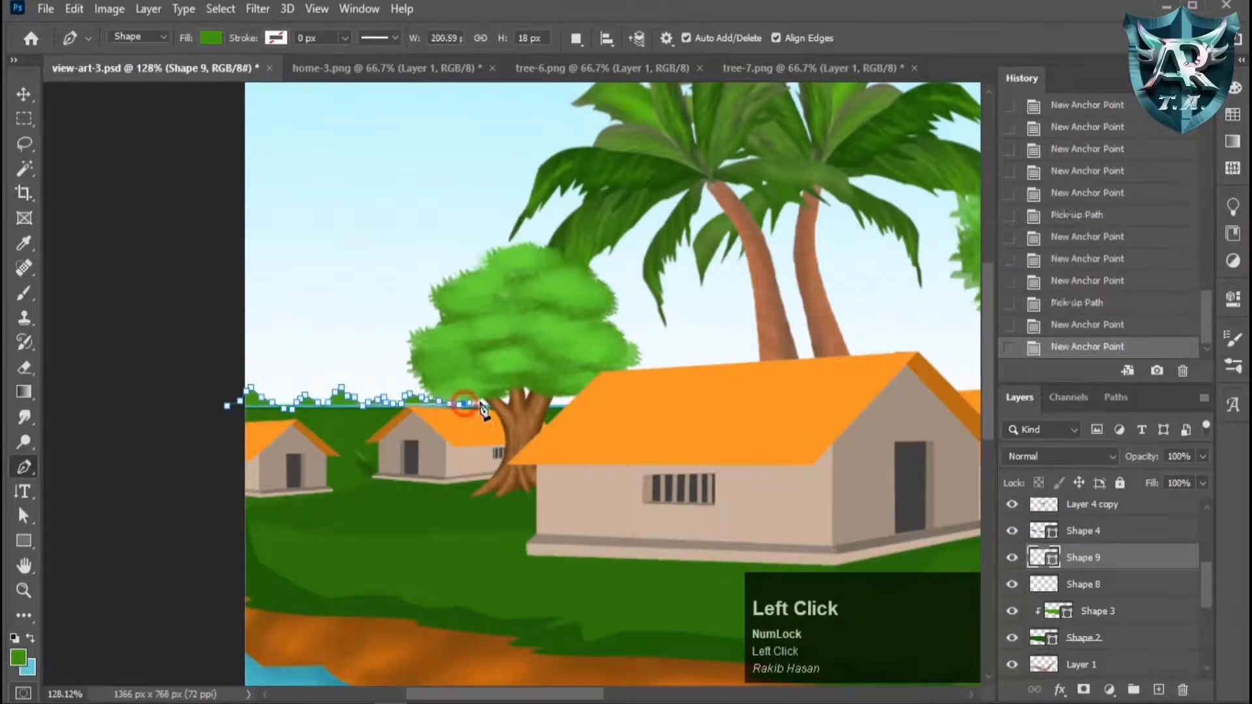
Carry the outline over the roofs of the main house and the house behind it.
left_click_drag(530, 694, 595, 694)
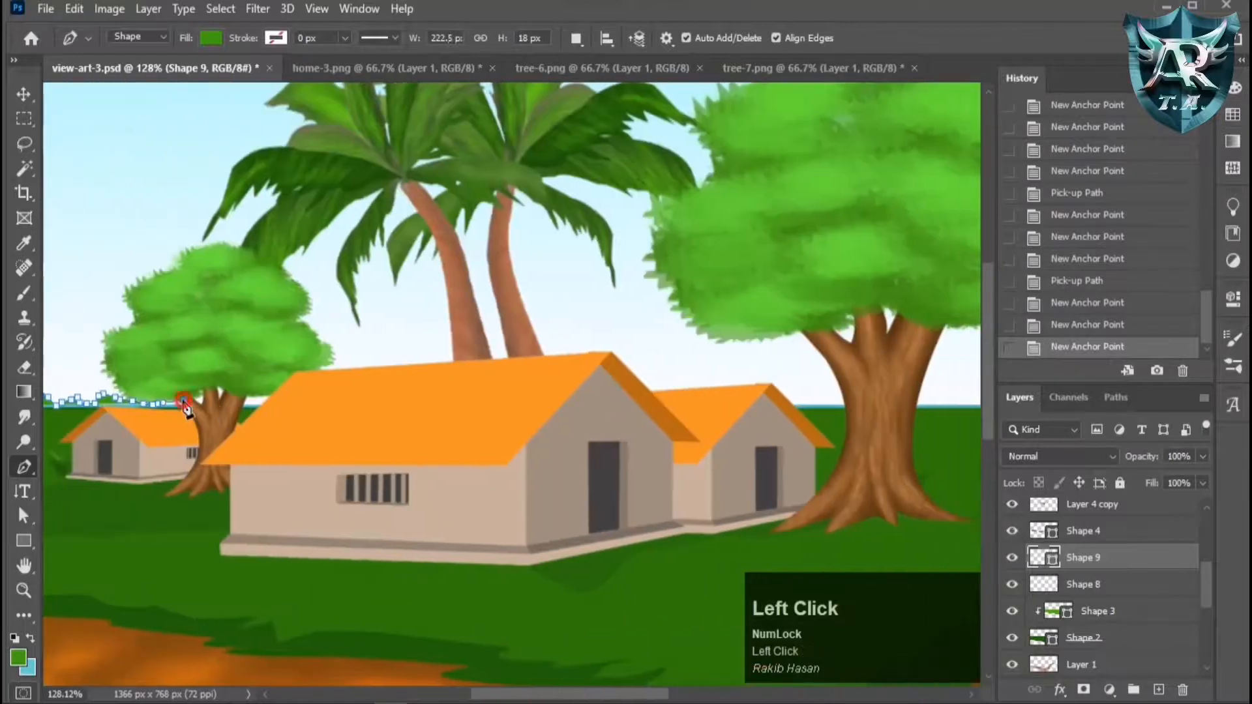
left_click(284, 384)
left_click(303, 384)
left_click(314, 385)
left_click(327, 383)
left_click(336, 383)
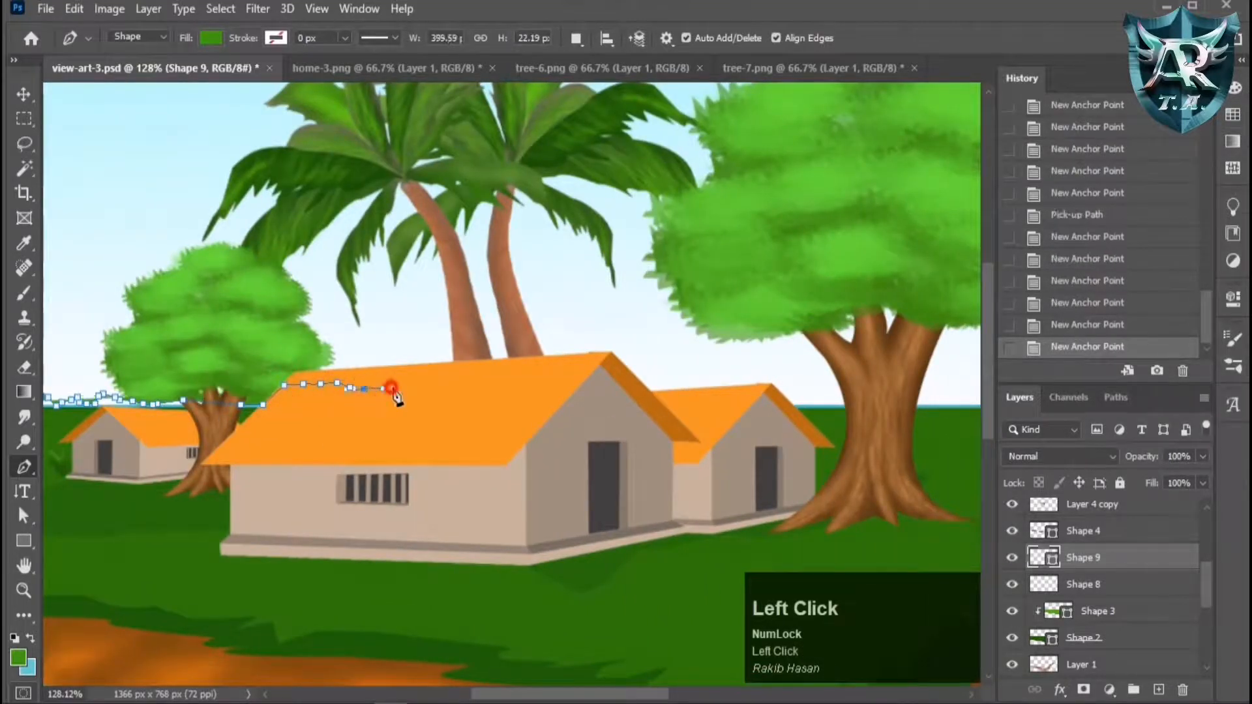
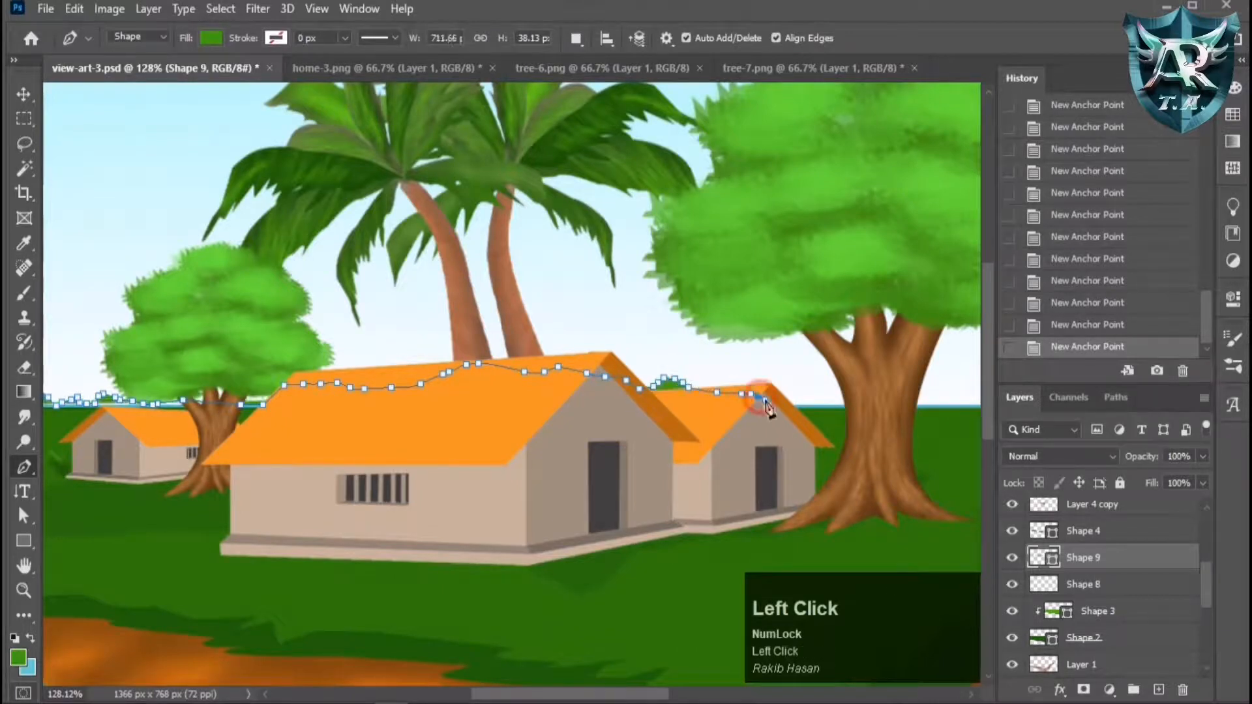
Add a rounded bush bump to the outline between the rear house's roof and the large tree's trunk.
left_click(797, 383)
left_click(813, 375)
left_click(830, 380)
left_click_drag(856, 392, 863, 398)
Continue the outline from the large tree's trunk to the pine cluster with low foliage and one small bump.
scroll(934, 410, "down", 4)
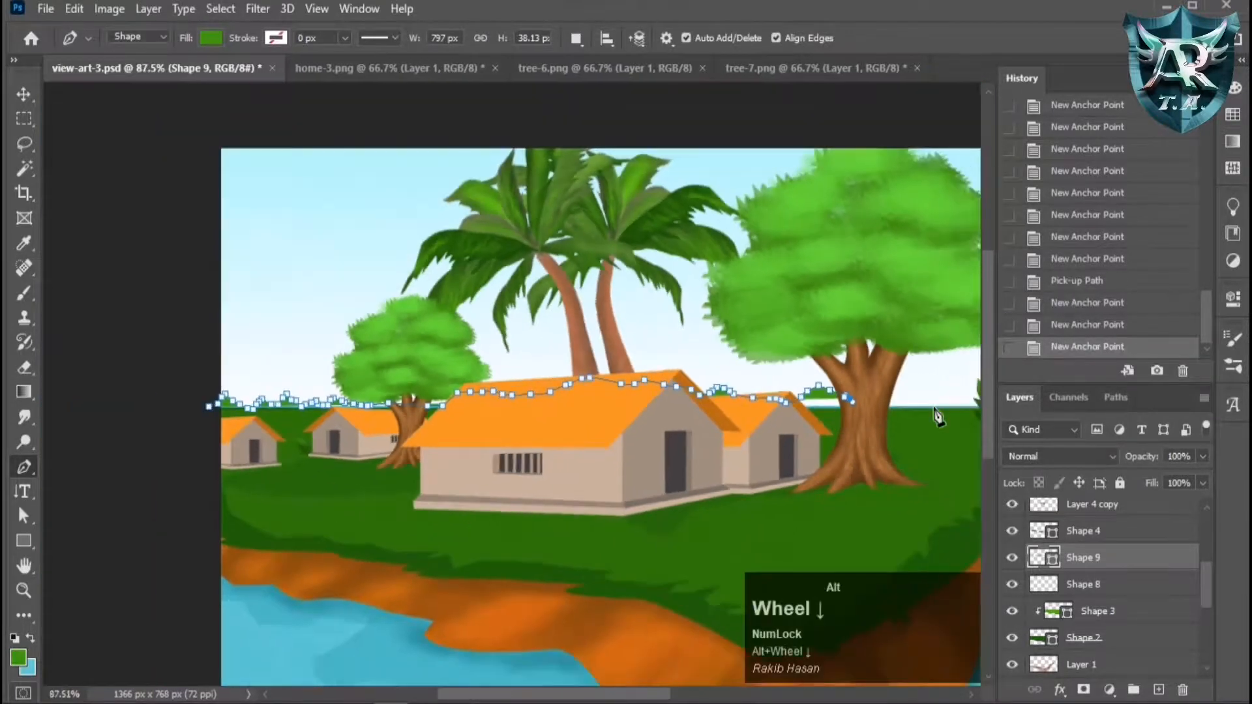
left_click_drag(643, 698, 734, 696)
scroll(580, 463, "up", 5)
scroll(524, 425, "up", 1)
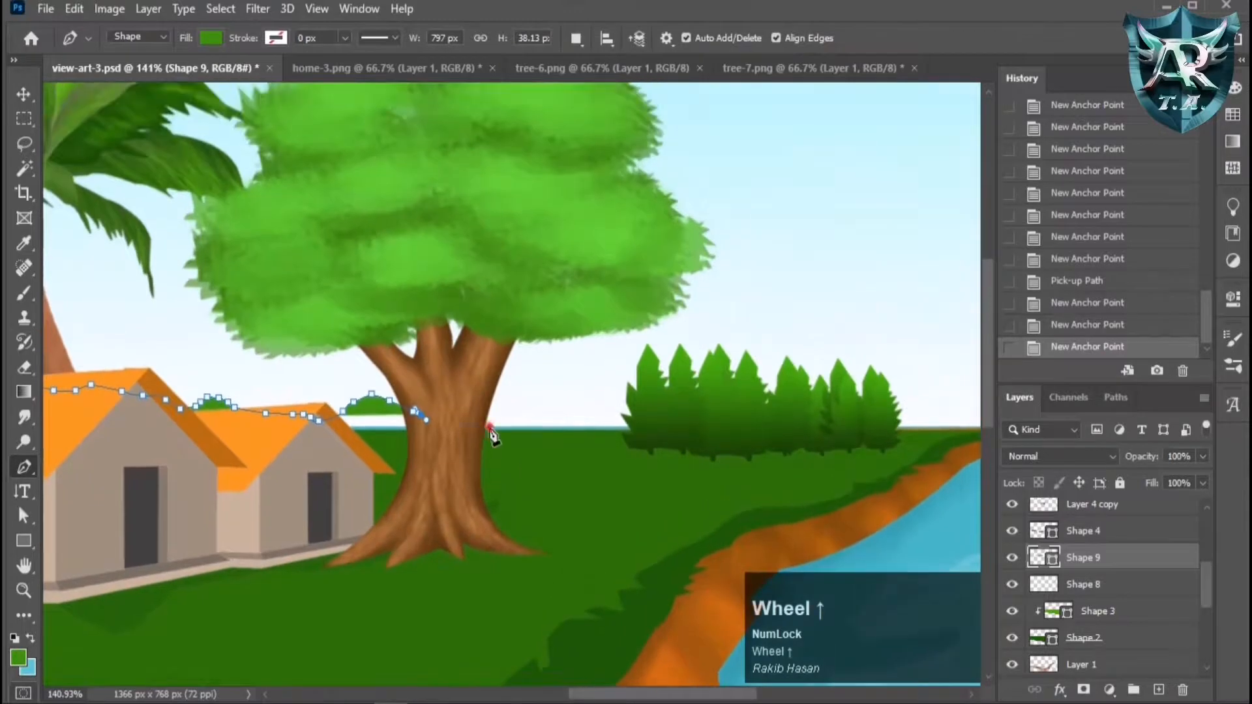
left_click(487, 426)
left_click(496, 427)
left_click(515, 427)
left_click(538, 425)
left_click(555, 427)
left_click(563, 422)
left_click(566, 417)
left_click(578, 411)
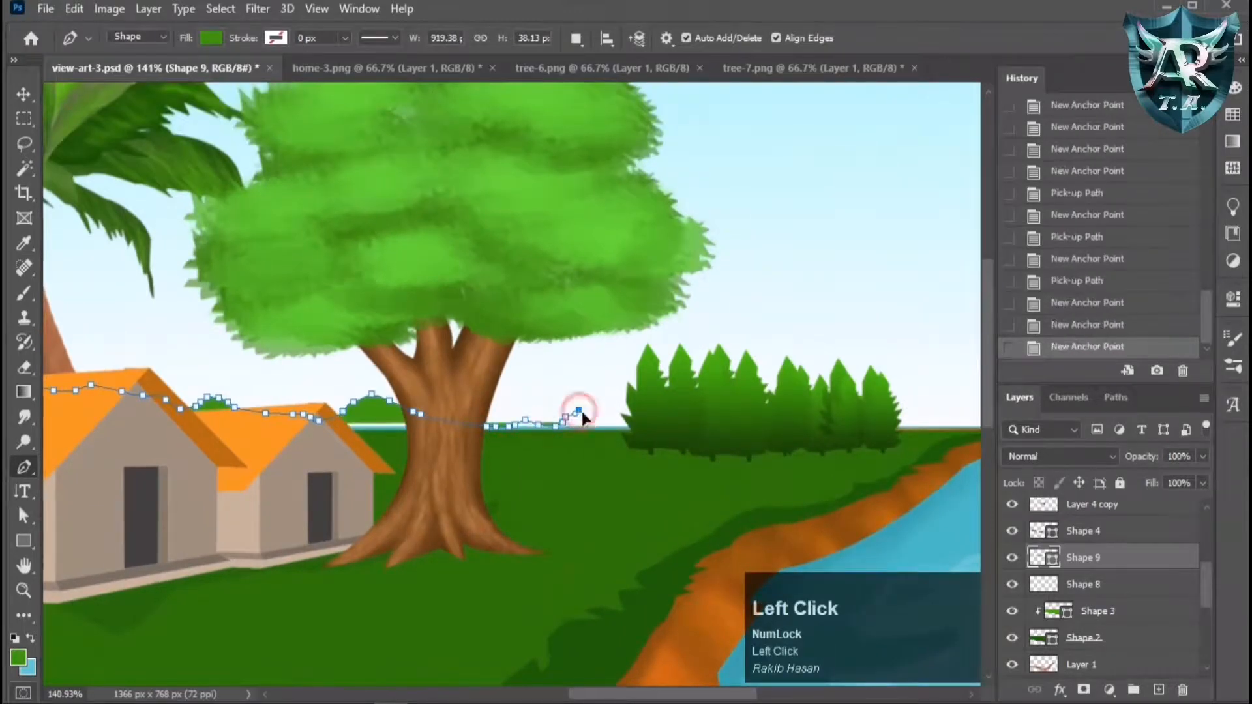
left_click(587, 417)
left_click(594, 420)
left_click(604, 420)
left_click(633, 412)
Run the outline behind the pine cluster and down to the horizon just beyond it.
left_click(908, 420)
left_click(928, 421)
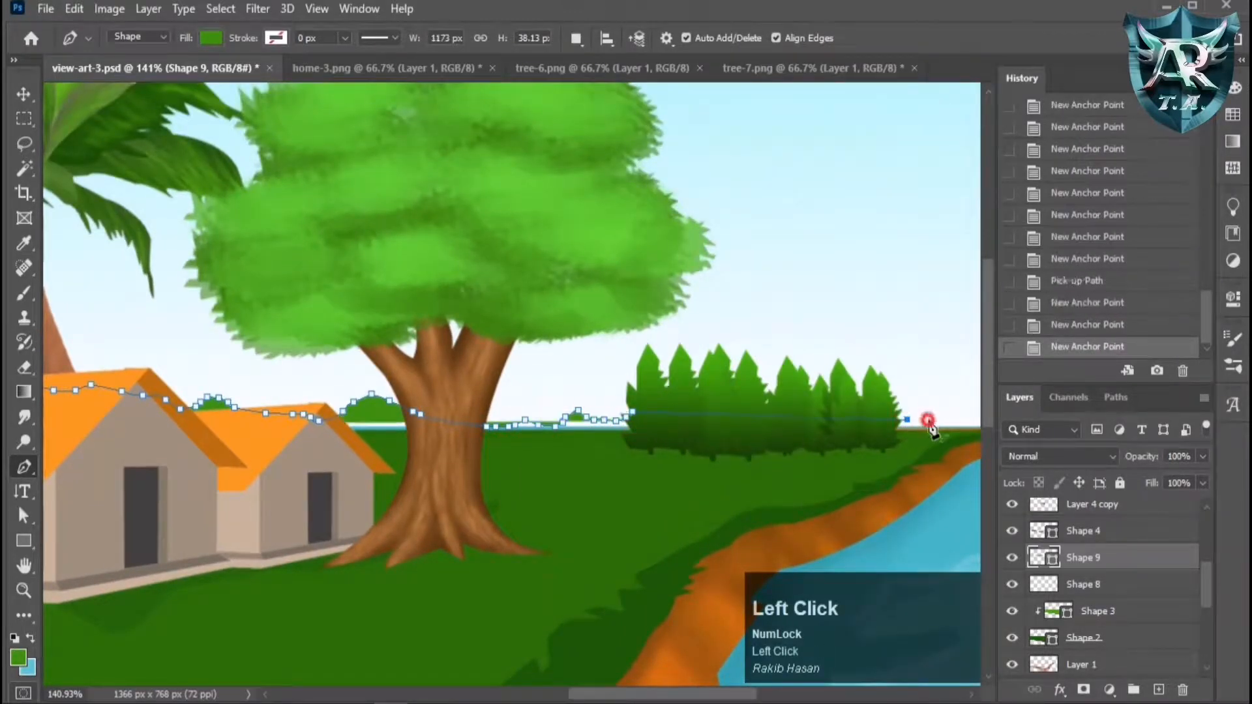
left_click(936, 421)
left_click(942, 426)
Finish the outline with low bumps to the cliff's far tip and close it at its starting point beyond the canvas's left edge.
scroll(914, 481, "down", 1)
left_click_drag(721, 698, 760, 466)
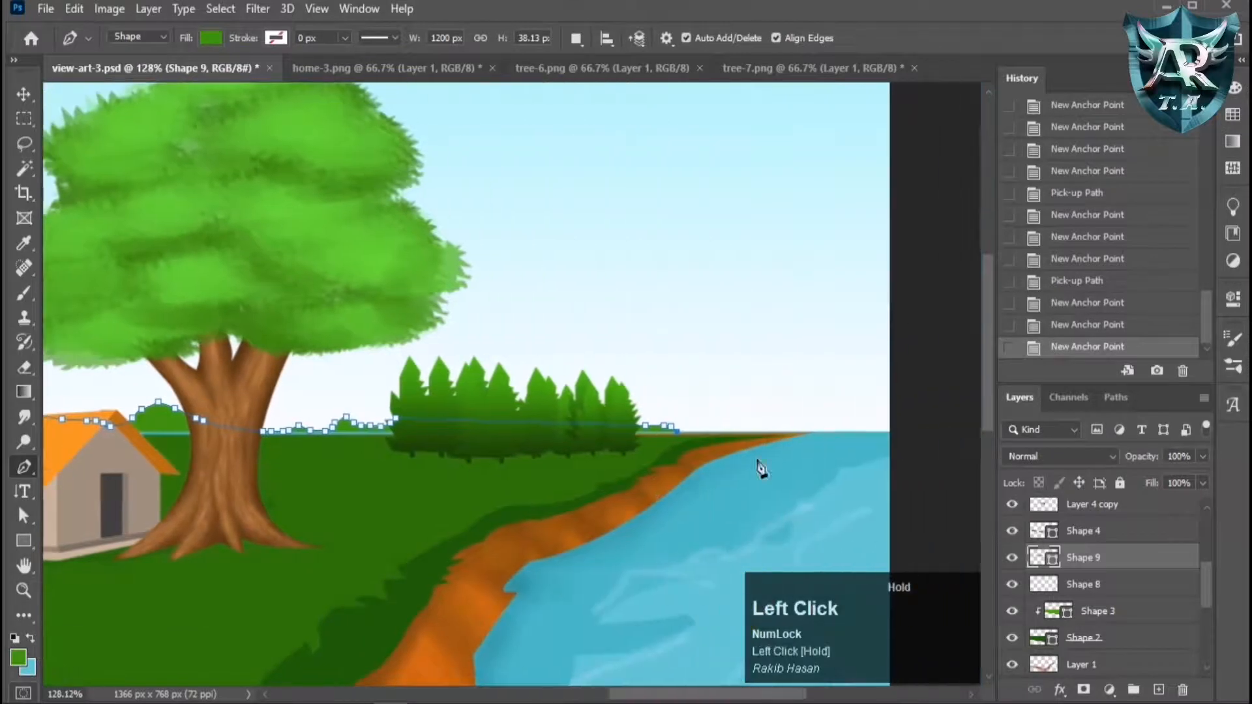
left_click(717, 430)
left_click(725, 430)
left_click(732, 430)
left_click(741, 429)
left_click(755, 428)
left_click(767, 429)
left_click(775, 430)
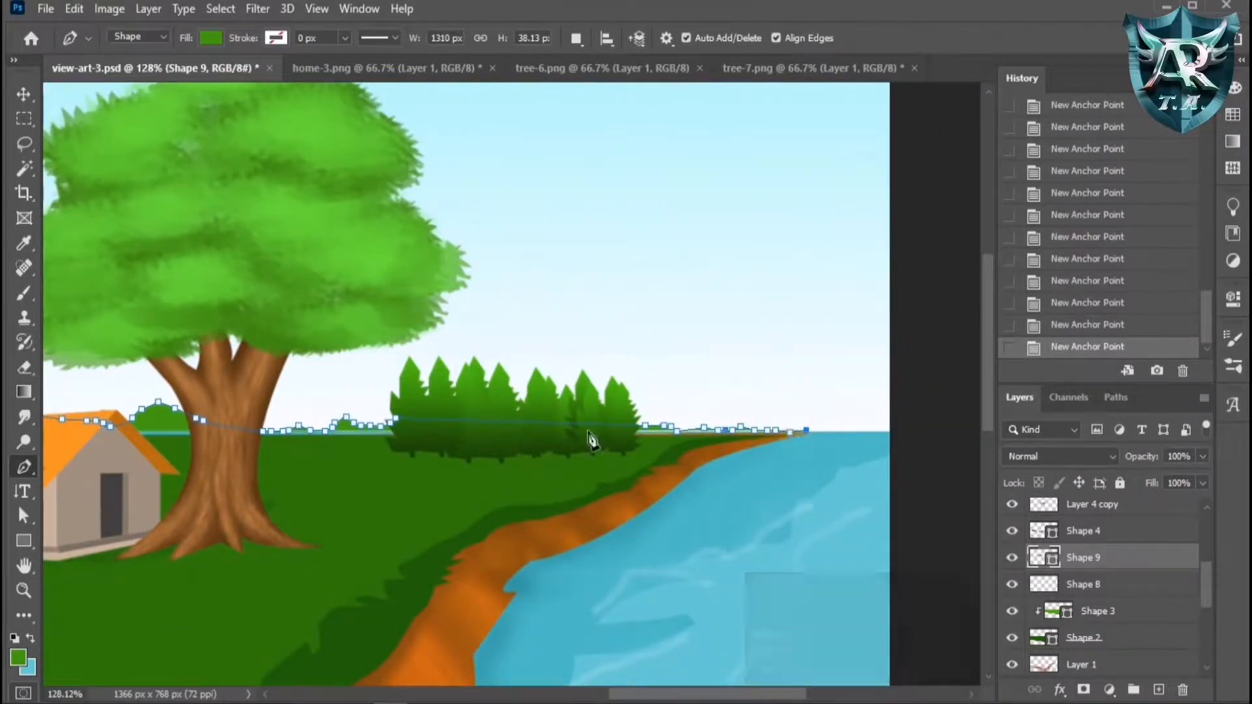
left_click_drag(646, 695, 387, 575)
left_click(470, 434)
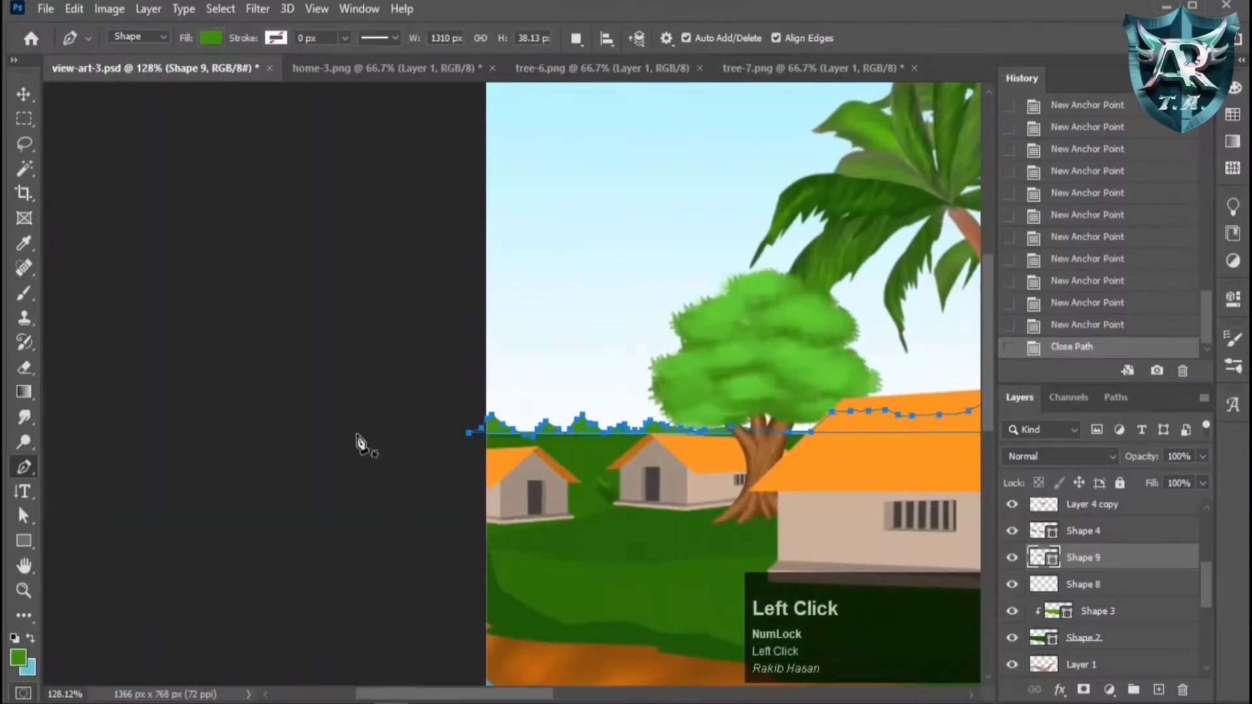
Fill the horizon foliage shape with a linear gradient at 90° from dark green to bright green.
left_click(211, 38)
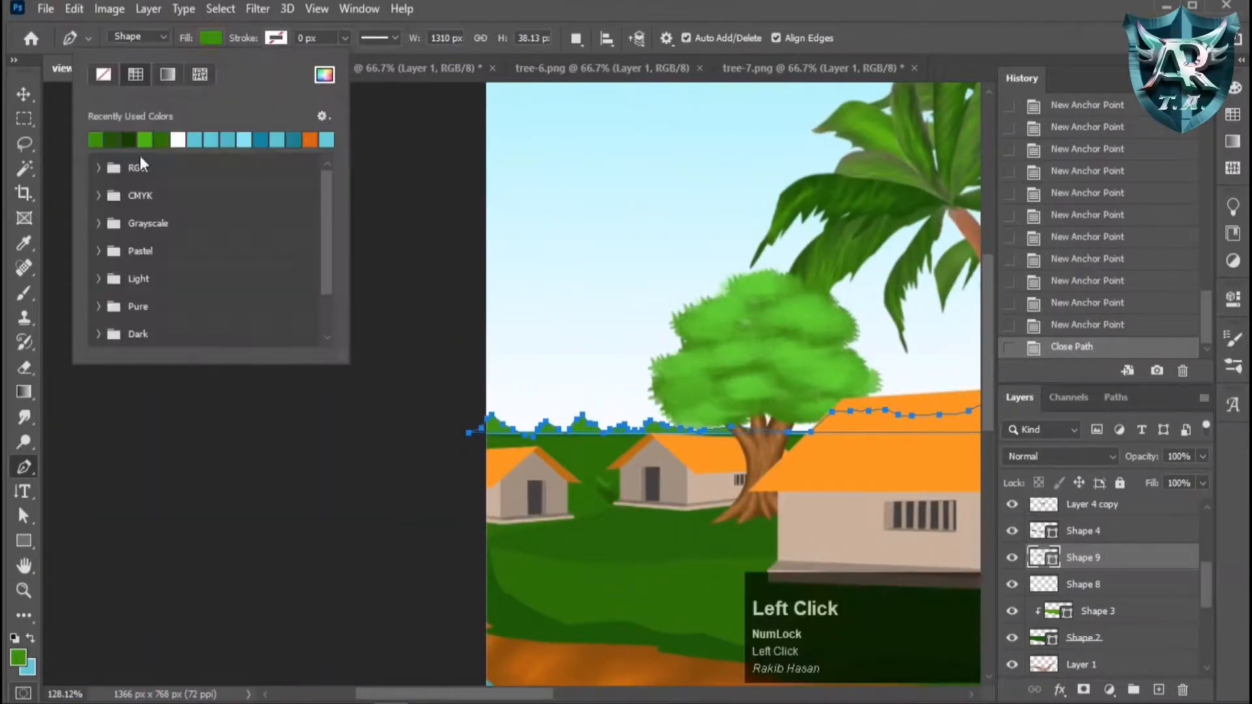
left_click(167, 75)
double_click(94, 292)
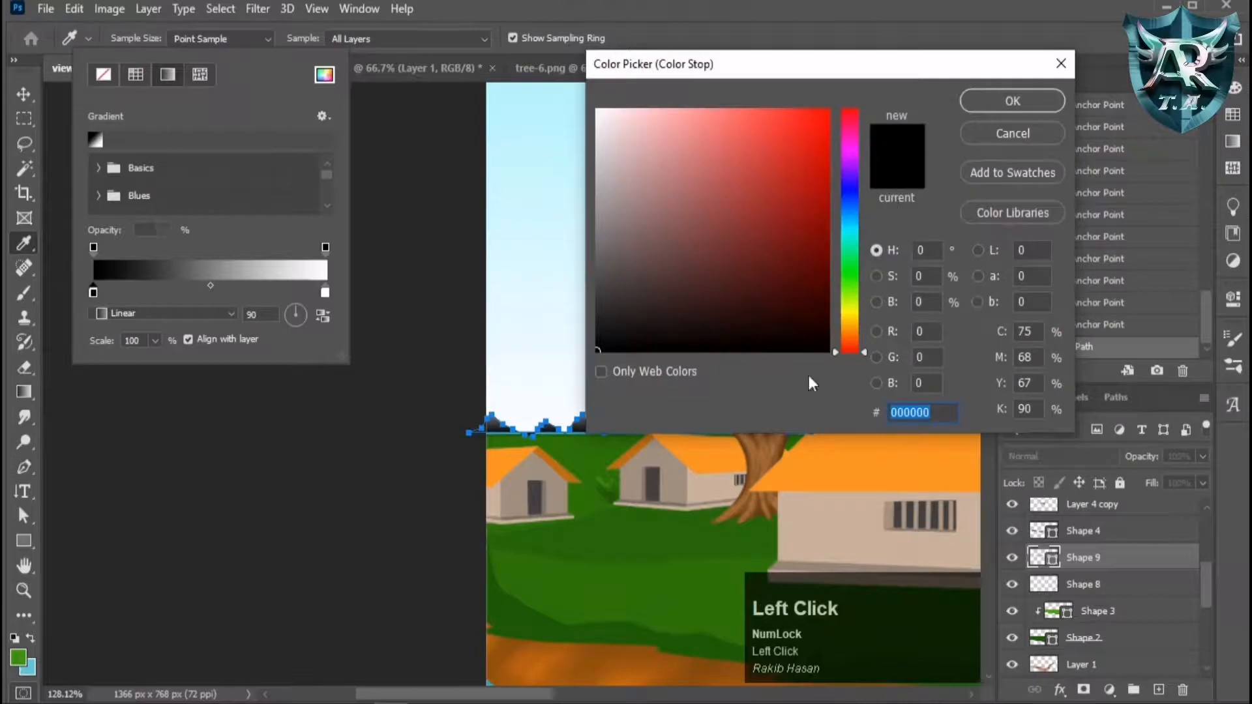
left_click(641, 537)
mouse_move(822, 261)
left_mouse_down()
mouse_move(821, 283)
mouse_move(853, 281)
left_mouse_up()
left_click(996, 110)
double_click(326, 292)
left_click(830, 117)
left_click(1009, 98)
scroll(752, 483, "down", 2, "alt")
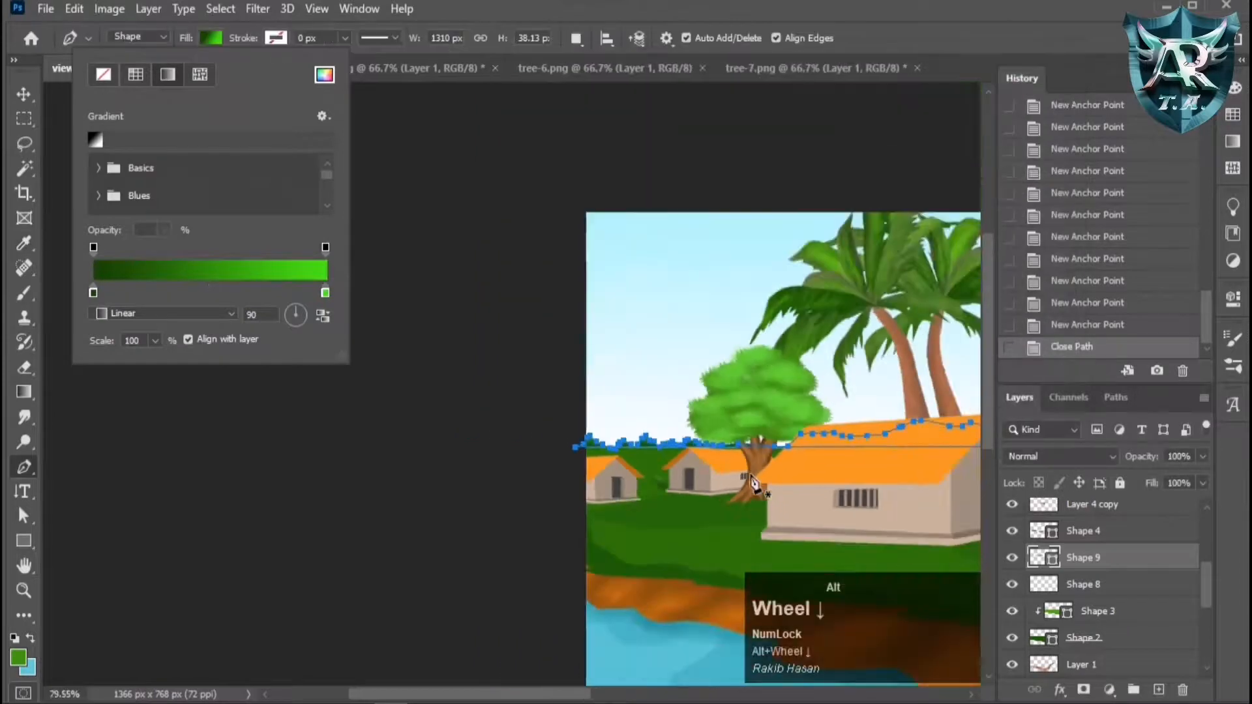
Stack Shape 9 directly above Shape 3, then transform and nudge the foliage slightly.
left_click_drag(479, 696, 644, 695)
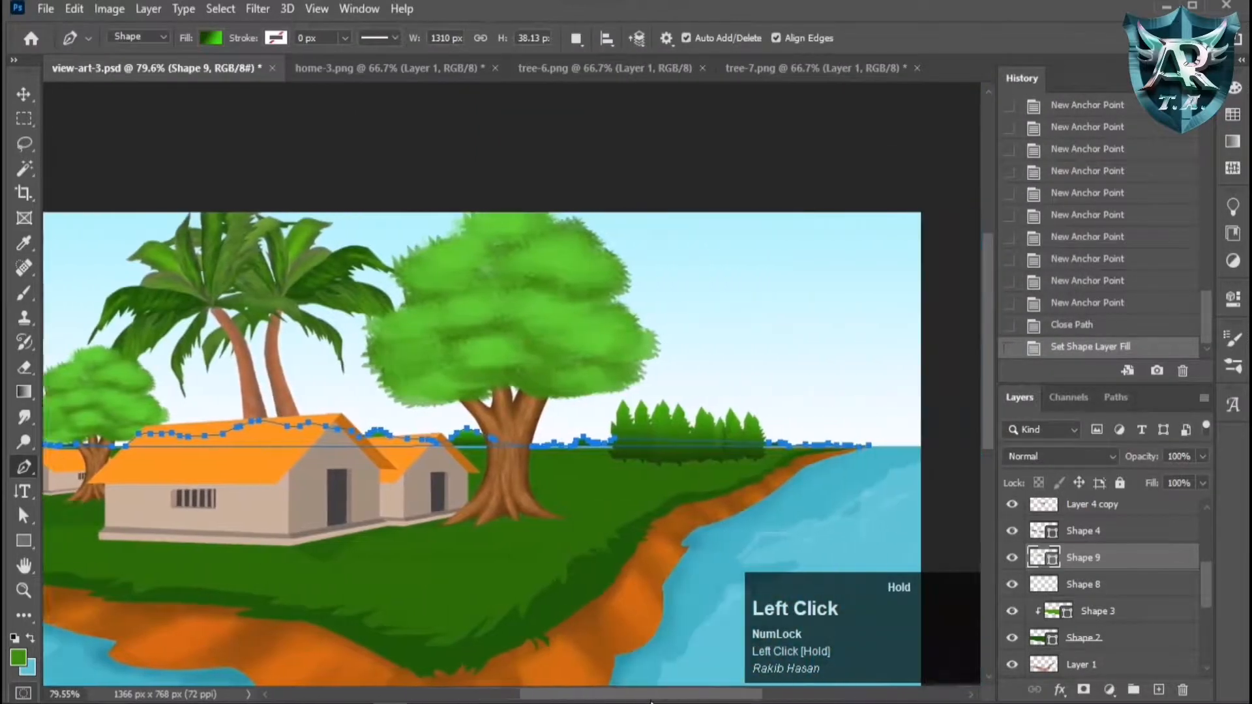
key("v")
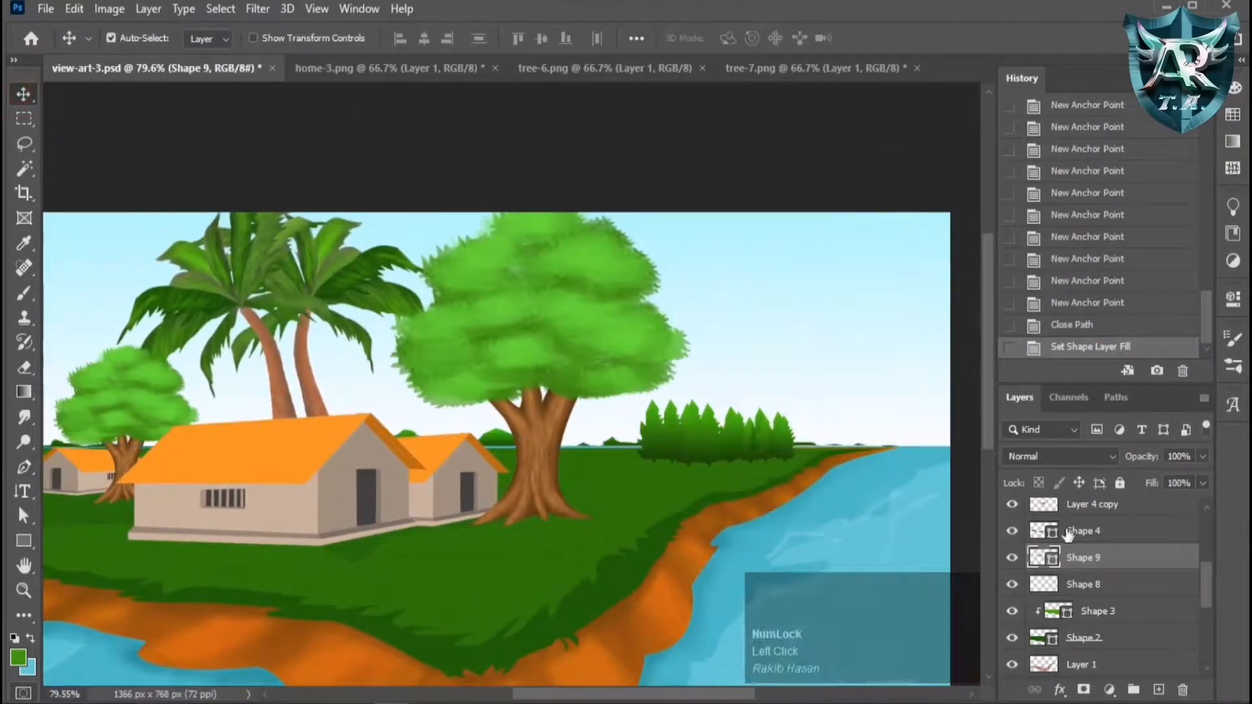
scroll(456, 534, "down", 1)
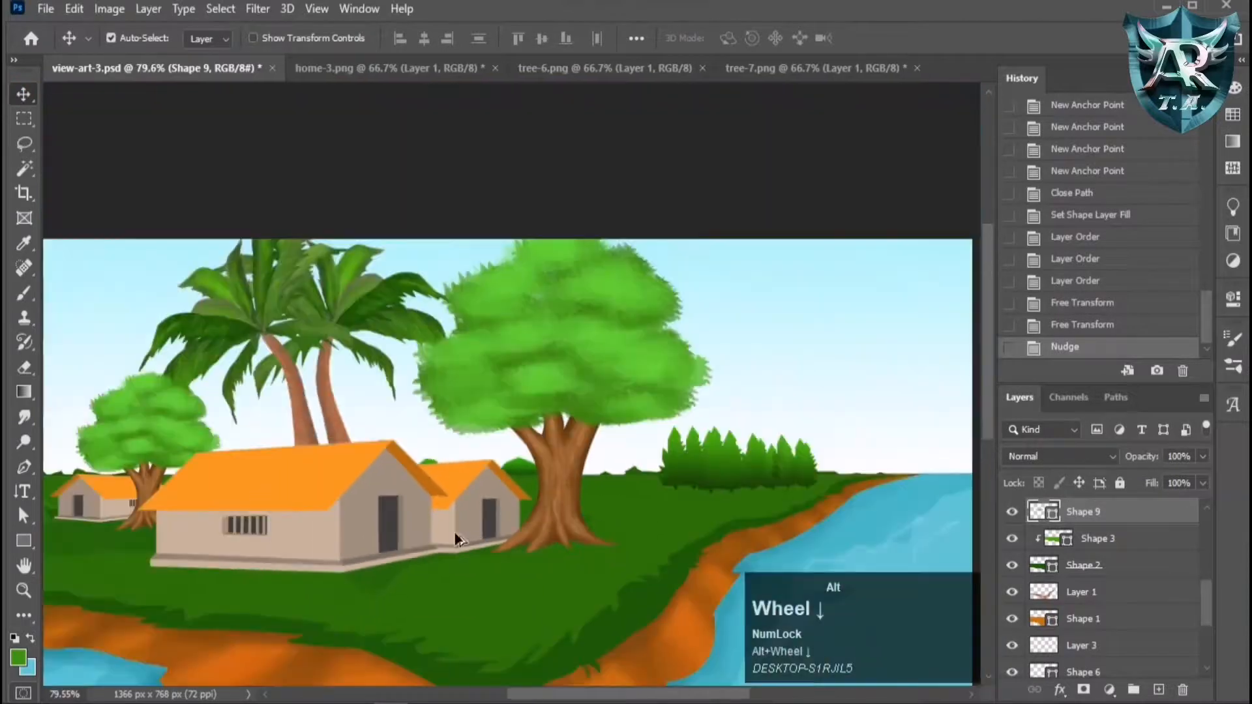
scroll(211, 558, "up", 3)
scroll(660, 566, "up", 2)
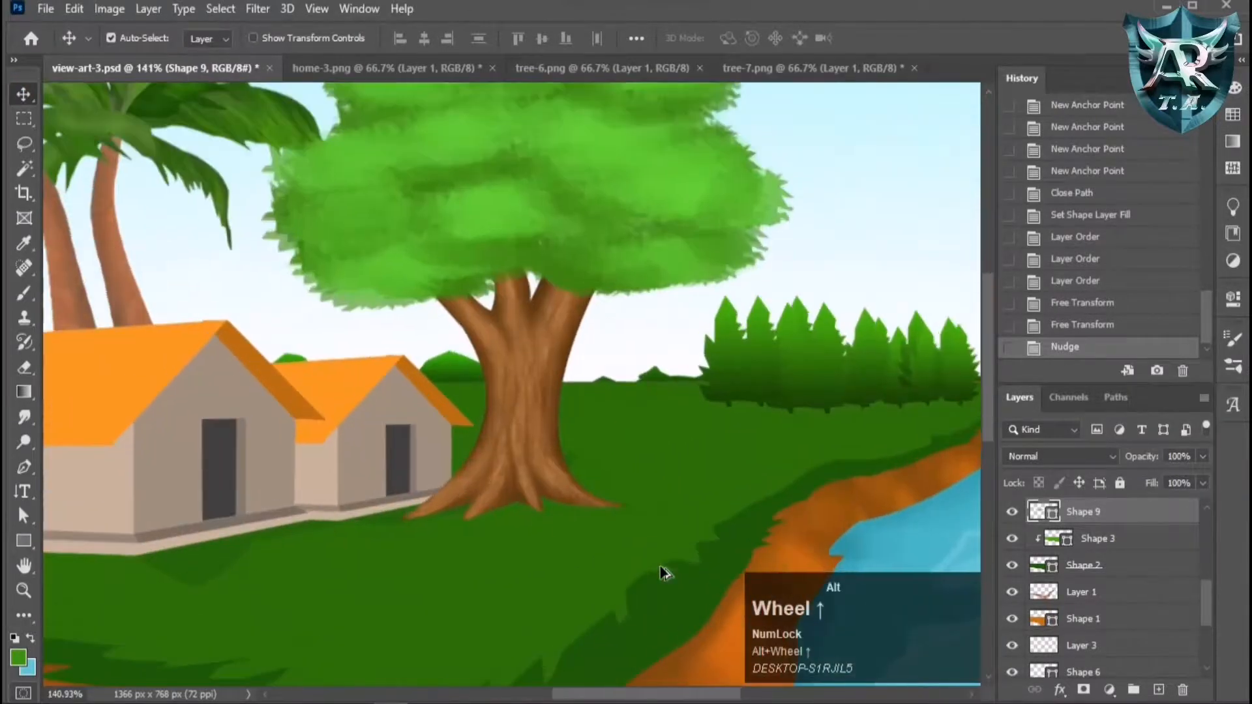
Draw a closed pen shape above Layer 4 for the shadow on the grass beneath the pine cluster.
left_click(24, 467)
left_click(22, 95)
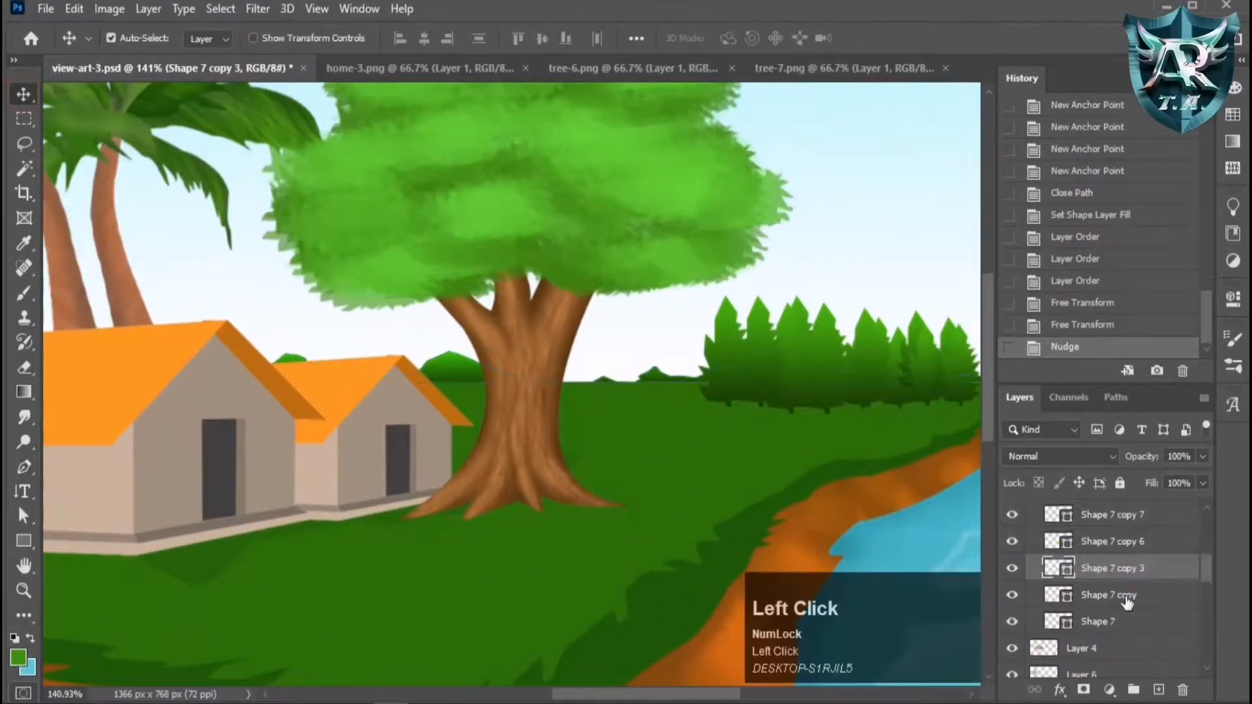
left_click(1083, 595)
scroll(1096, 587, "up", 3)
left_click(1086, 515)
left_click(1094, 543)
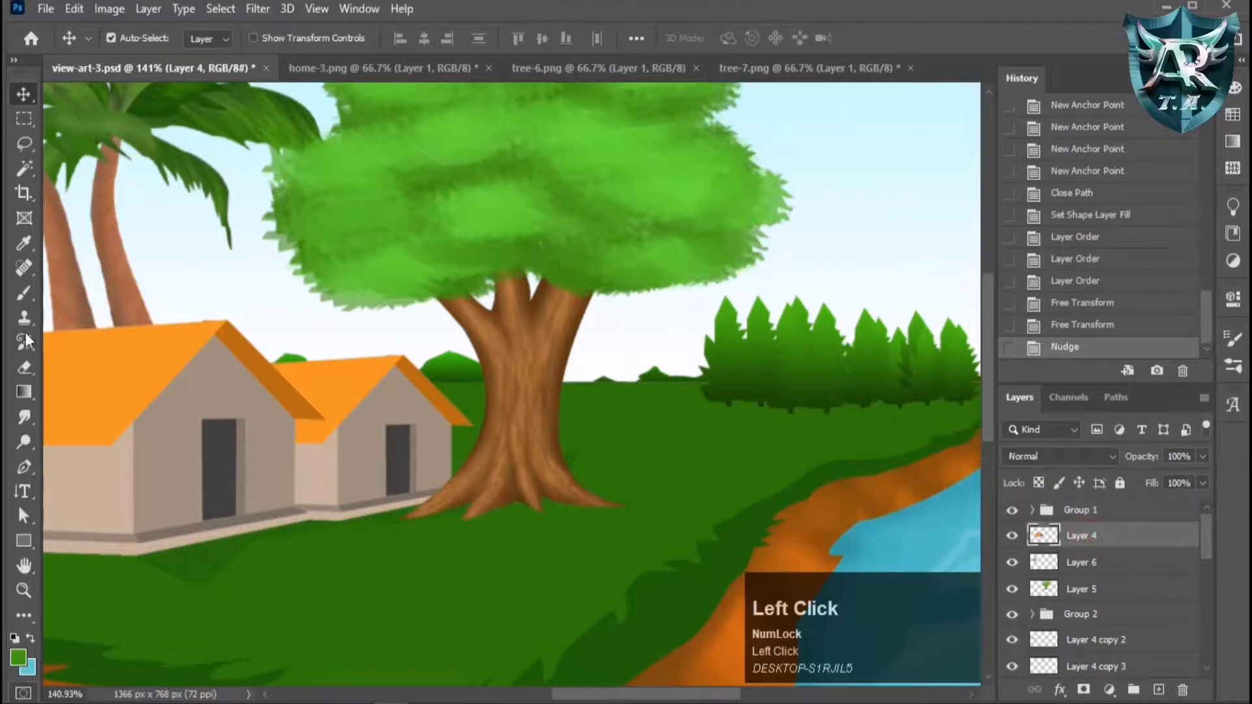
left_click(24, 467)
left_click(964, 406)
left_click(931, 407)
left_click(915, 409)
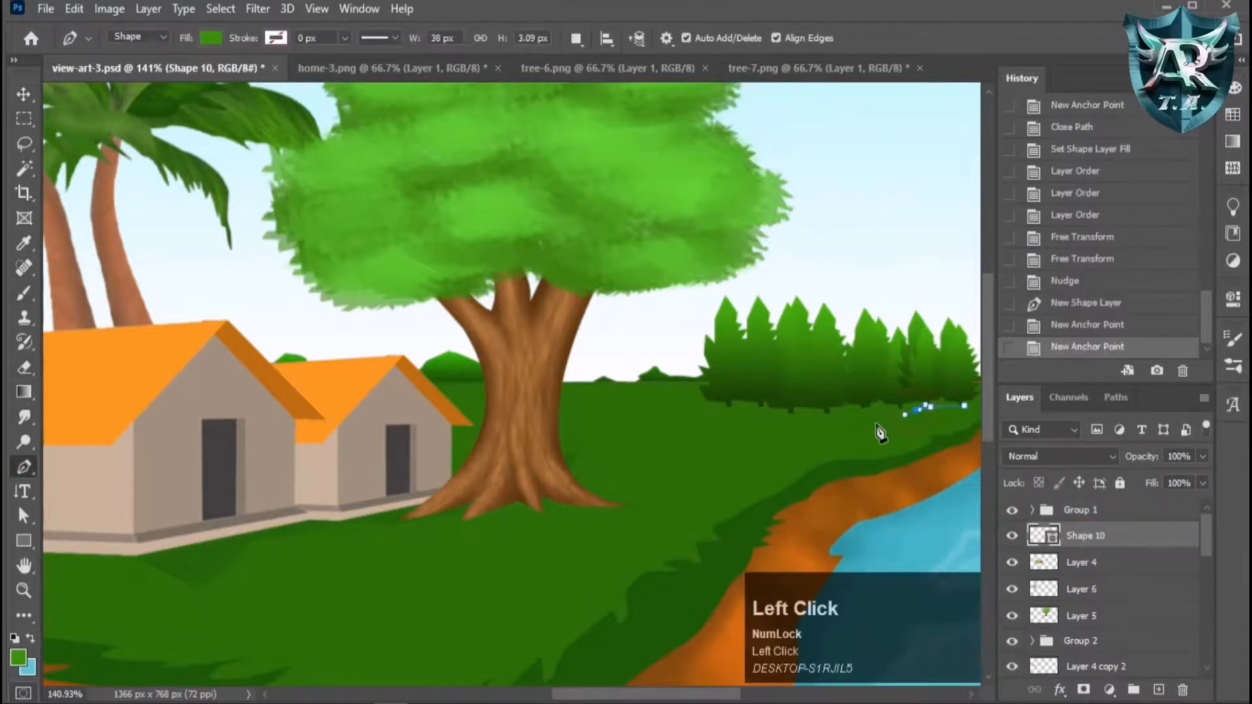
left_click(874, 424)
left_click(862, 429)
left_click(827, 428)
left_click(809, 437)
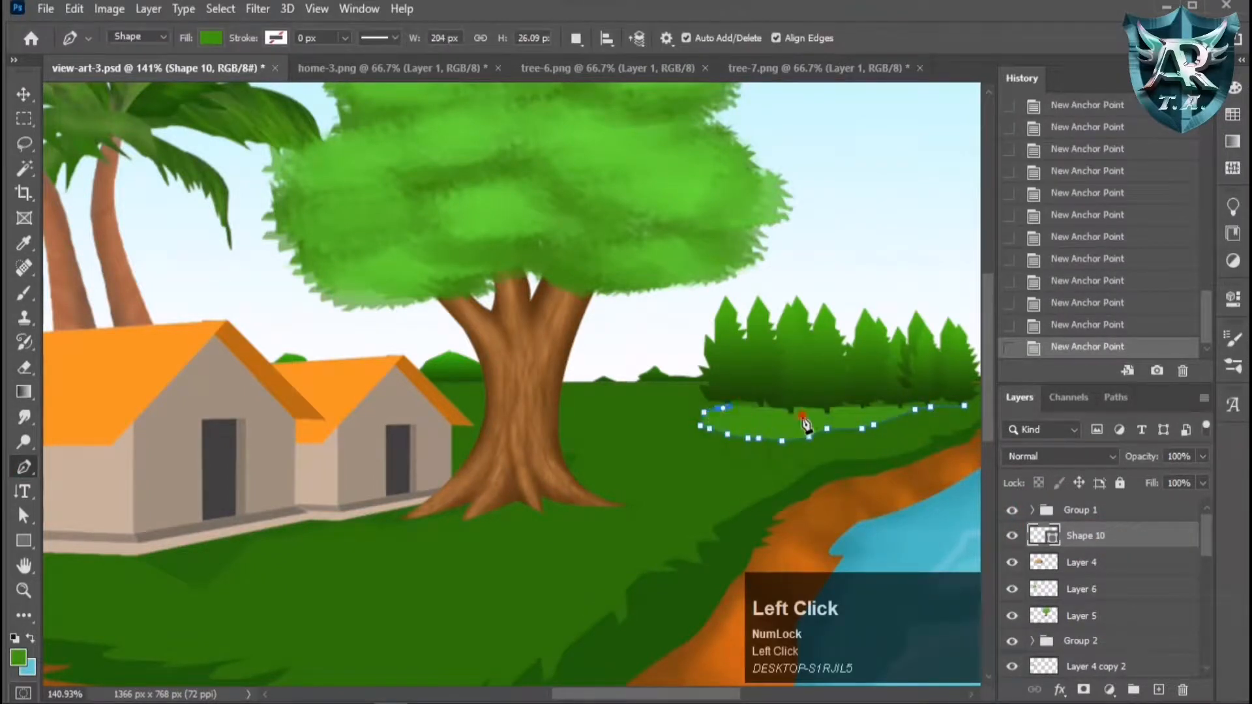
left_click(965, 406)
Fill the pine shadow shape with a solid dark green.
left_click(211, 38)
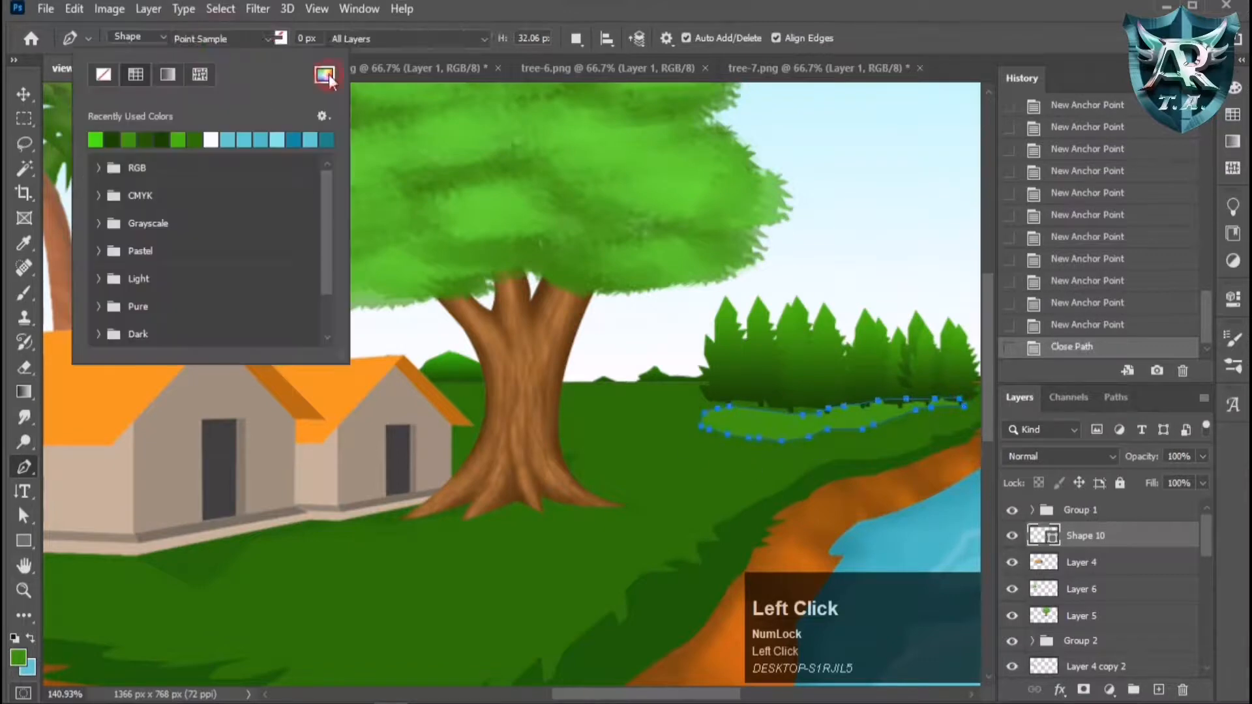
left_click(324, 73)
left_click(801, 269)
left_click(818, 266)
left_click(989, 108)
key("v")
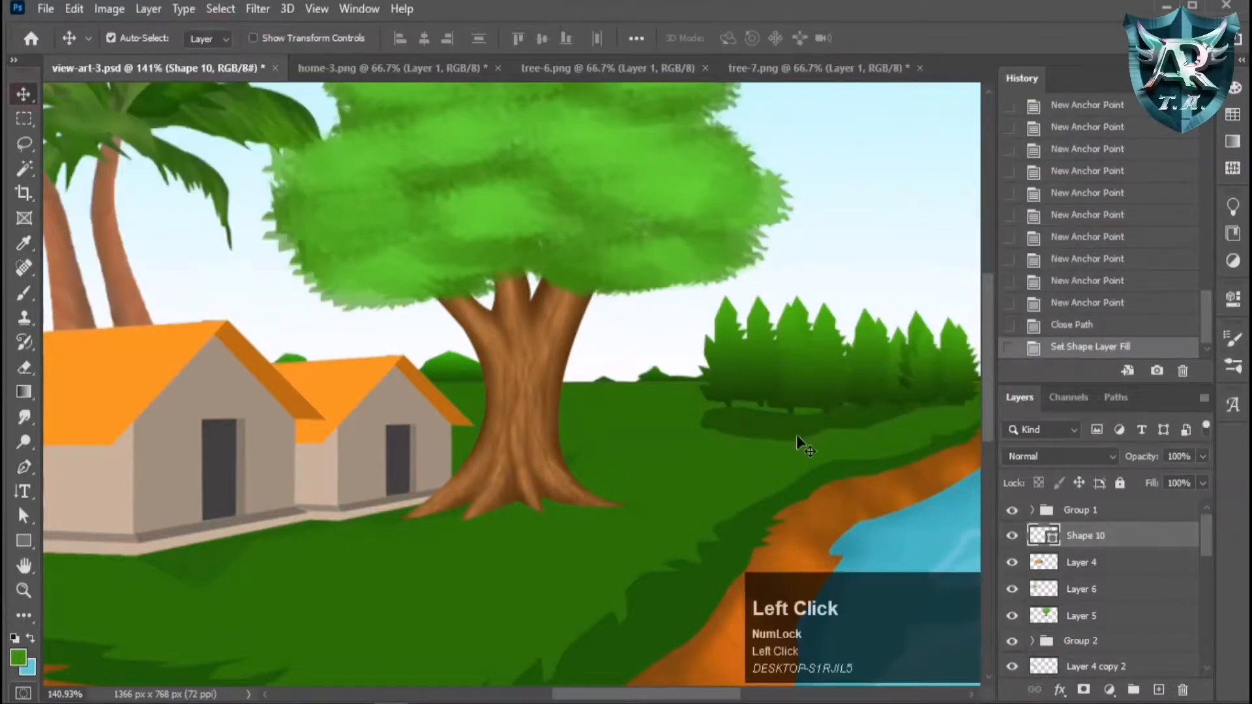
Enlarge the pine shadow to about 123% and distort its lower corner near the riverbank.
key("ctrl+t")
left_click_drag(700, 397, 640, 388)
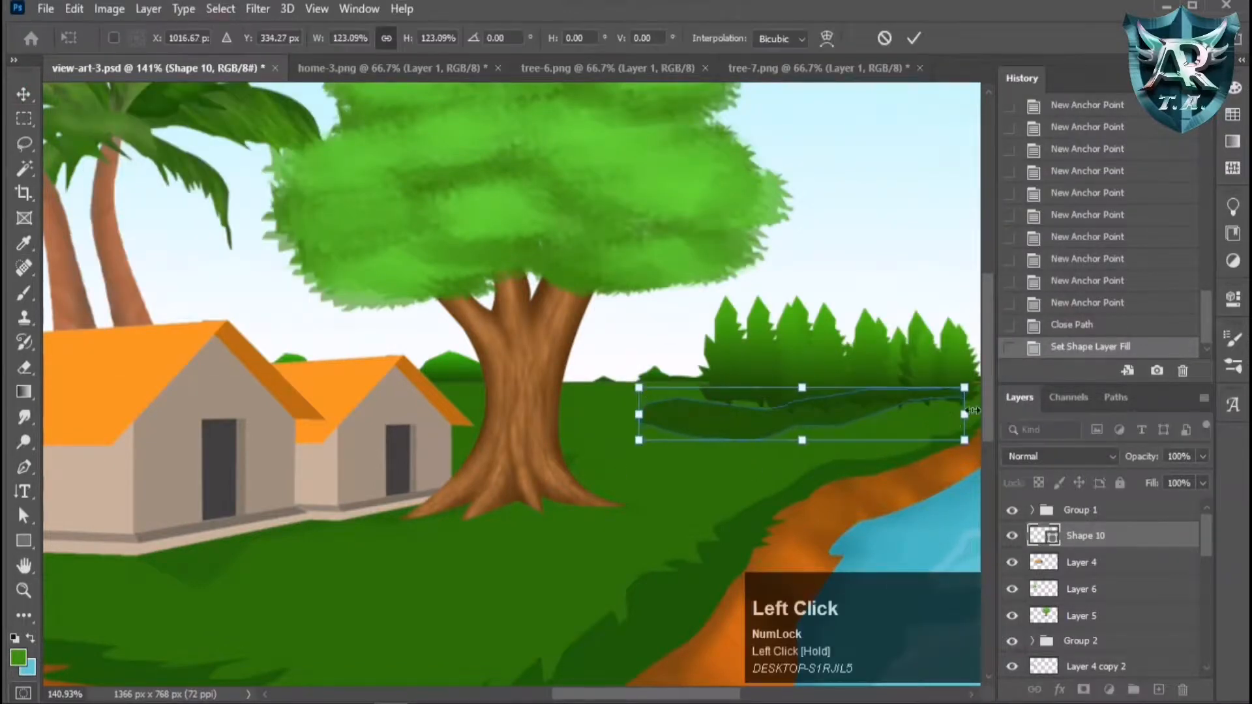
right_click(879, 424)
left_click(925, 158)
mouse_move(965, 441)
left_mouse_down()
mouse_move(967, 454)
mouse_move(955, 448)
left_mouse_up()
Warp the pine shadow so it spreads in a curve across the grass beneath the pines.
right_click(902, 417)
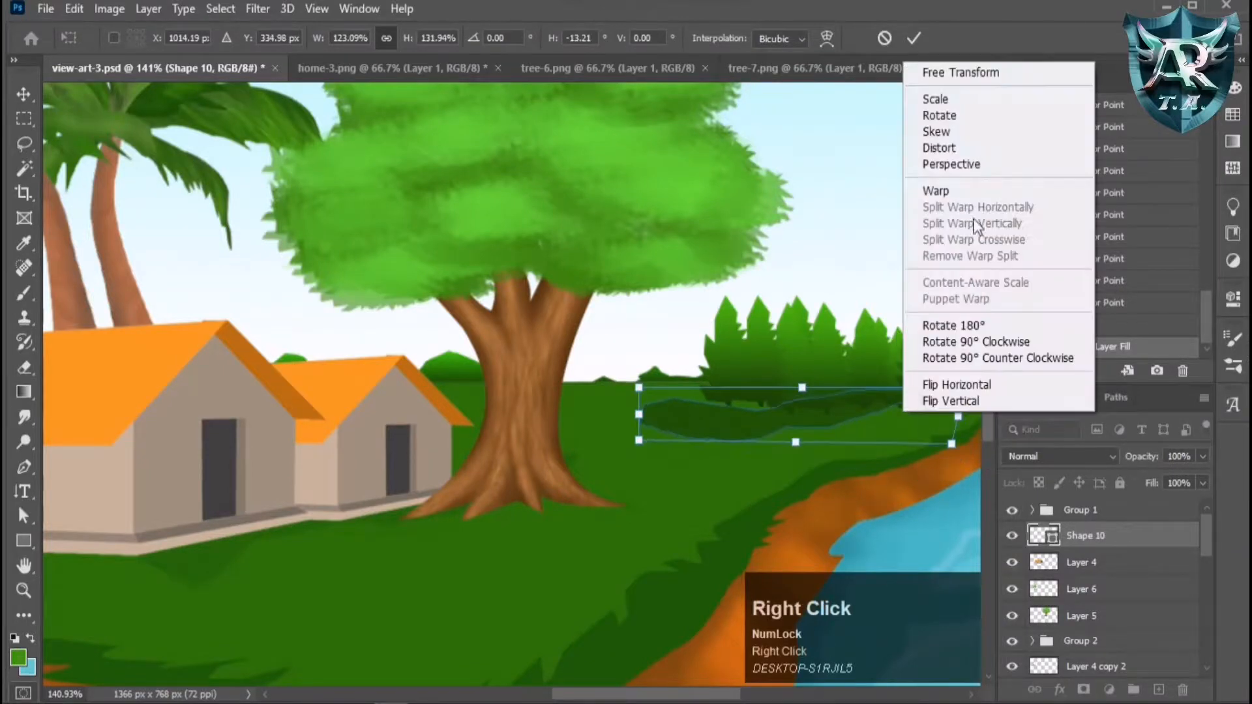
left_click(926, 190)
left_click_drag(717, 400, 718, 389)
mouse_move(841, 452)
left_mouse_down()
mouse_move(979, 463)
mouse_move(924, 456)
mouse_move(874, 421)
left_mouse_up()
left_click(718, 417)
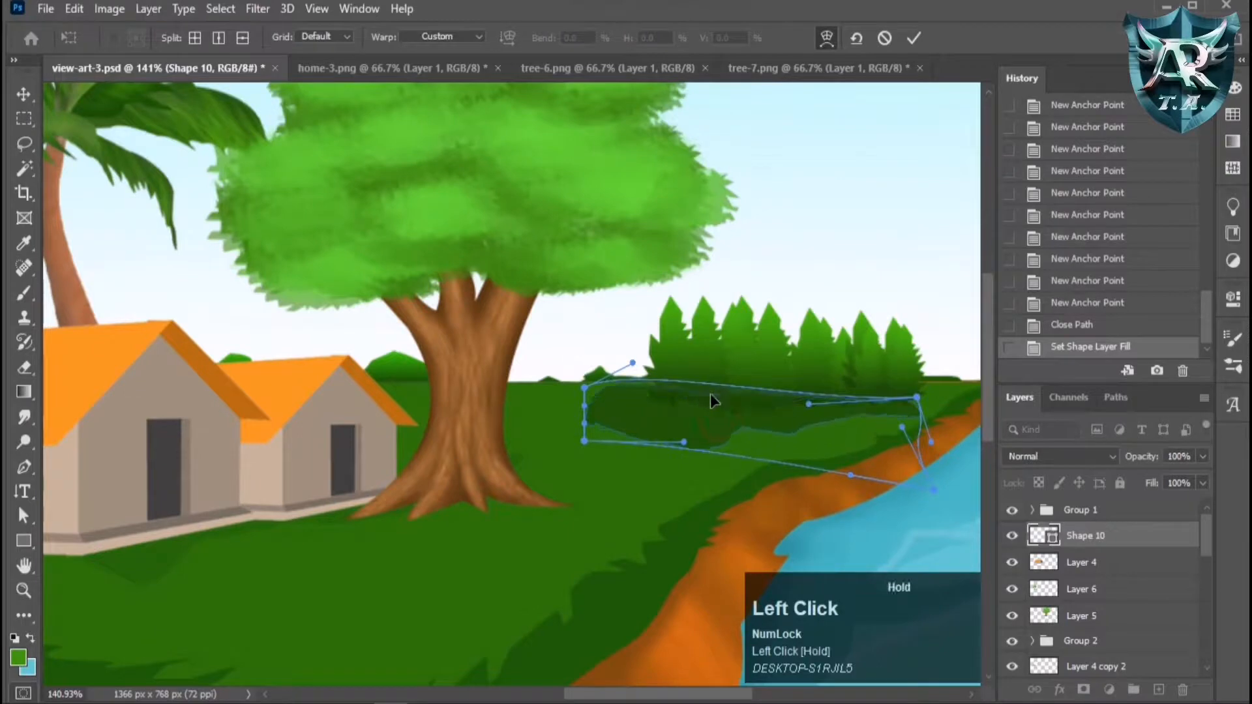
key("Return")
Shift and adjust the pine shadow's fit beneath the trees and set its opacity to 40%.
key("ctrl+t")
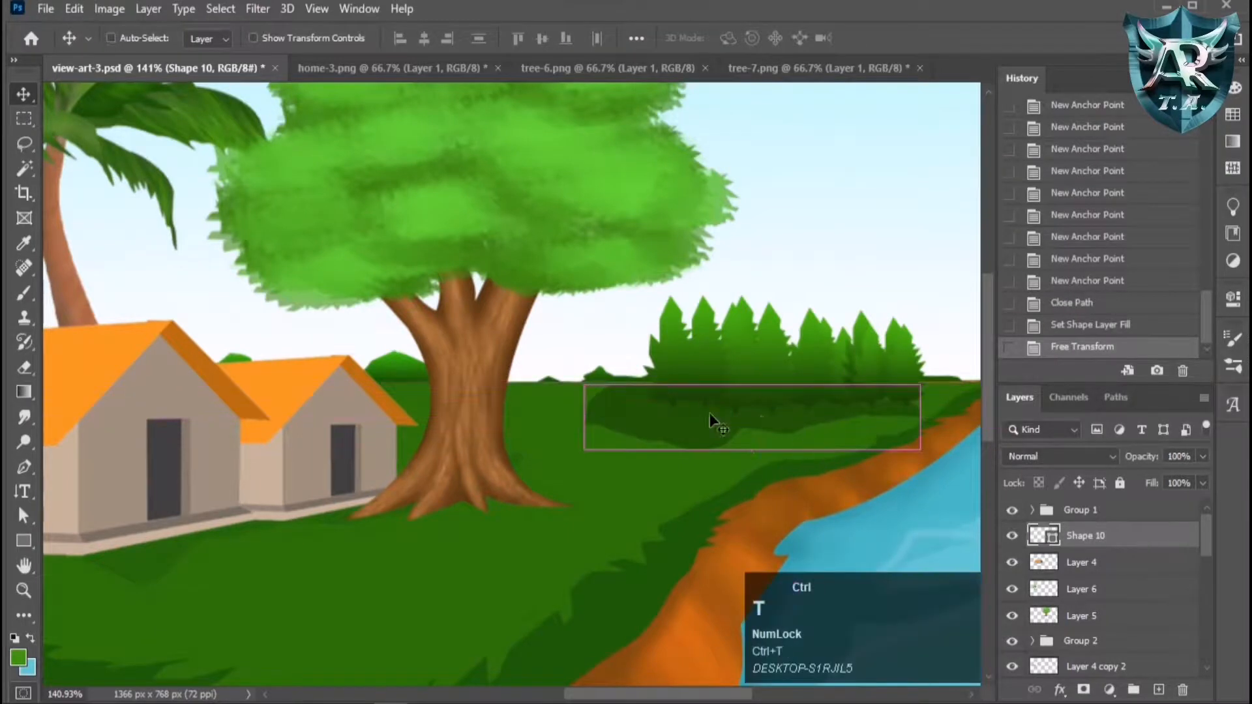
left_click_drag(807, 415, 799, 426)
left_click_drag(949, 410, 948, 397)
left_click_drag(856, 428, 867, 424)
key("Return")
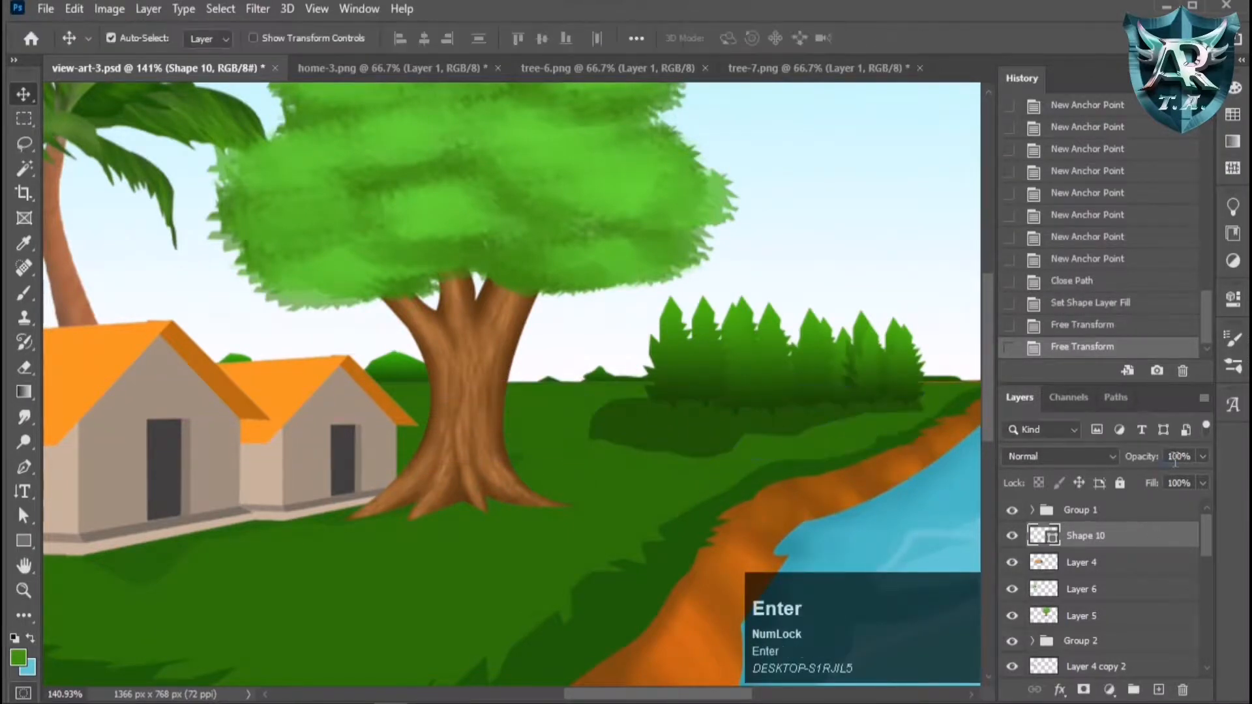
left_click(1175, 457)
key("Down")
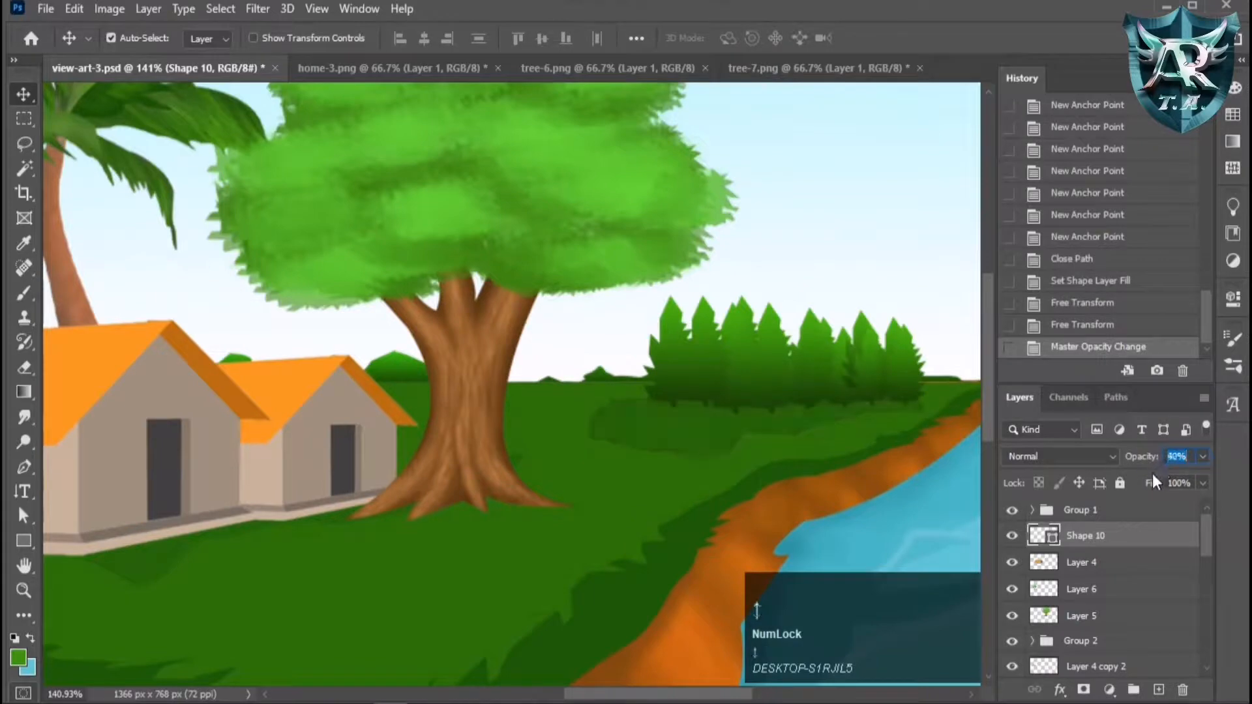
Draw a closed Pen shape above Group 2 for the shadow on the grass around the large tree's trunk.
scroll(351, 425, "down", 3)
left_click(811, 497)
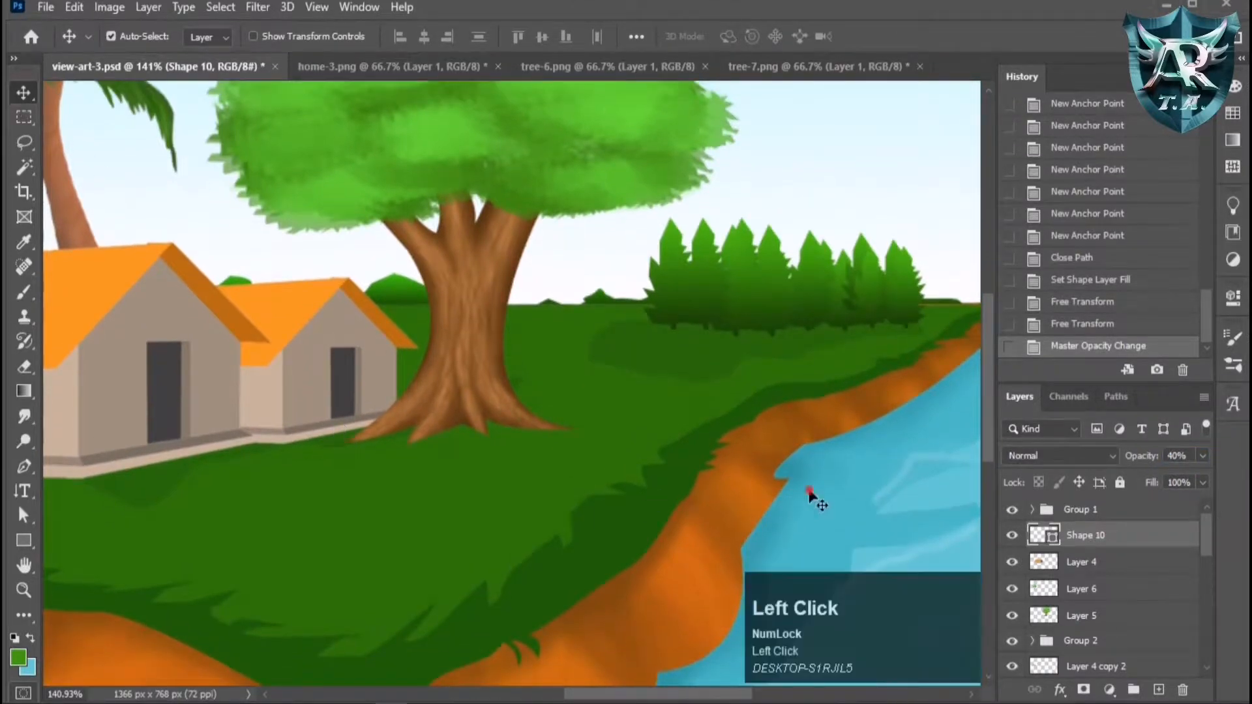
scroll(407, 455, "down", 2)
left_click(362, 422)
left_click(1119, 544)
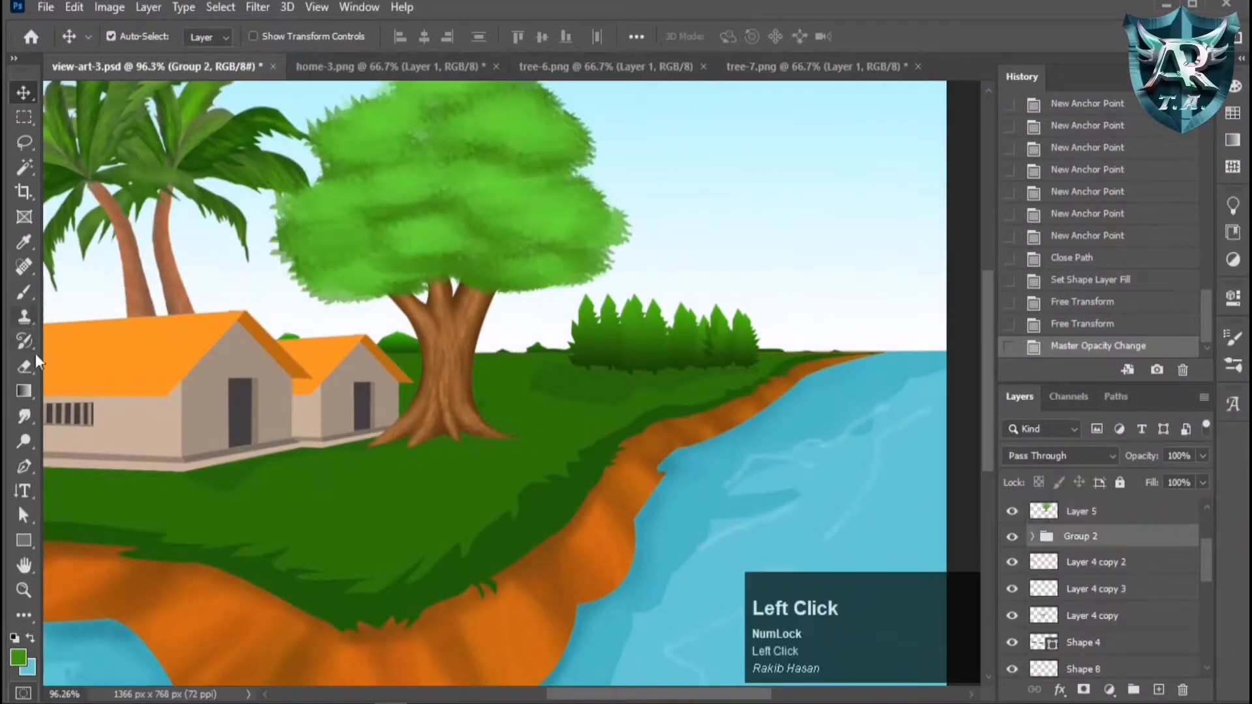
left_click(24, 466)
left_click(487, 421)
left_click(516, 428)
left_click(525, 443)
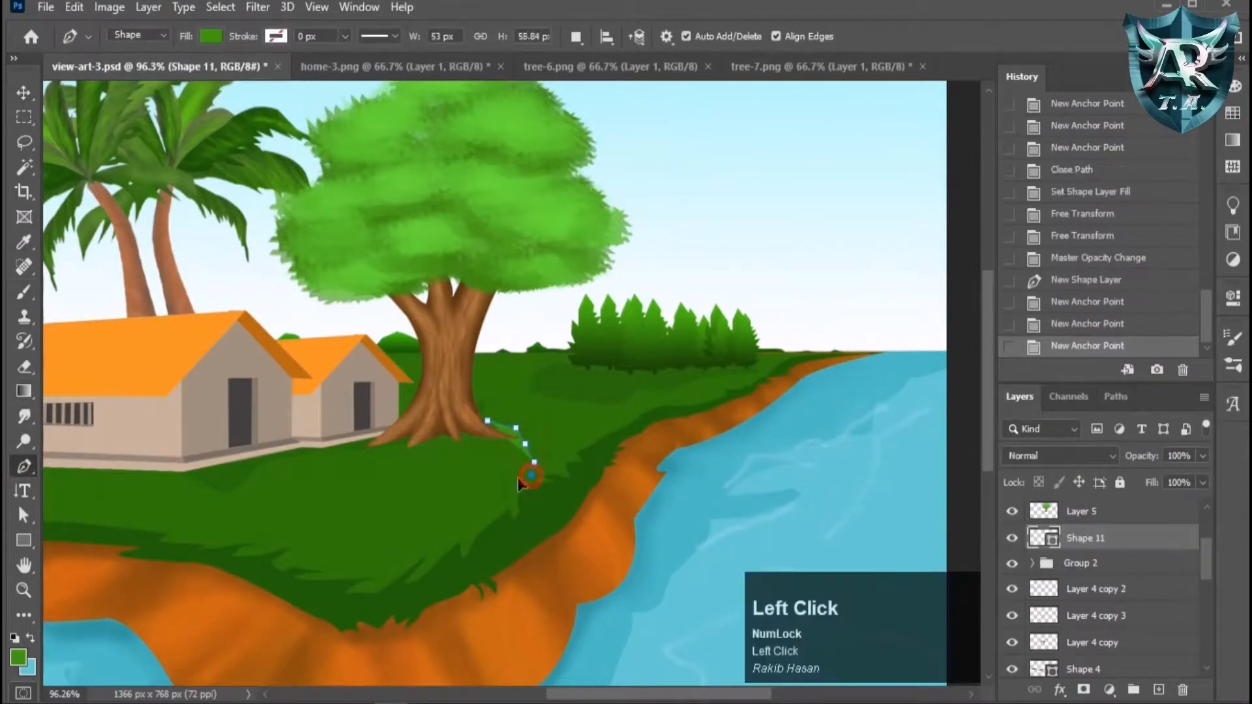
left_click(534, 463)
left_click(497, 483)
left_click(381, 501)
left_click(322, 493)
left_click(302, 462)
left_click_drag(312, 424, 332, 420)
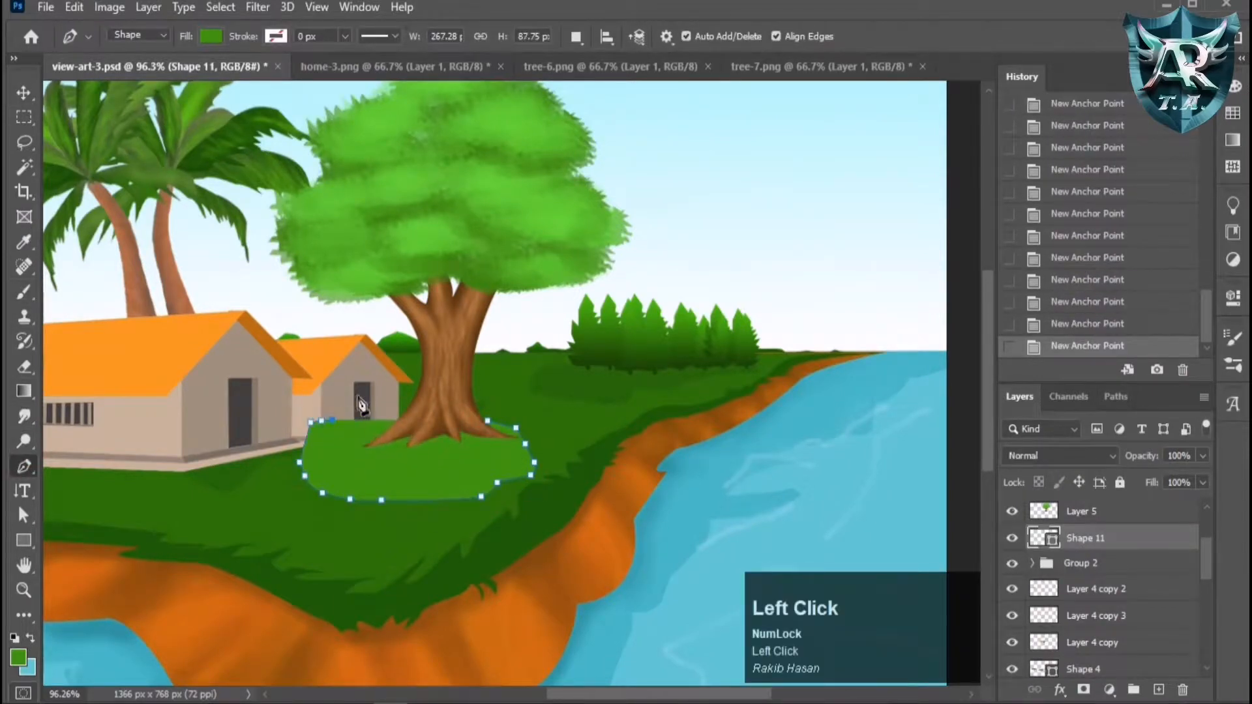
Fill the large tree's shadow shape with a recent dark green and lower its opacity to 18%.
left_click(210, 36)
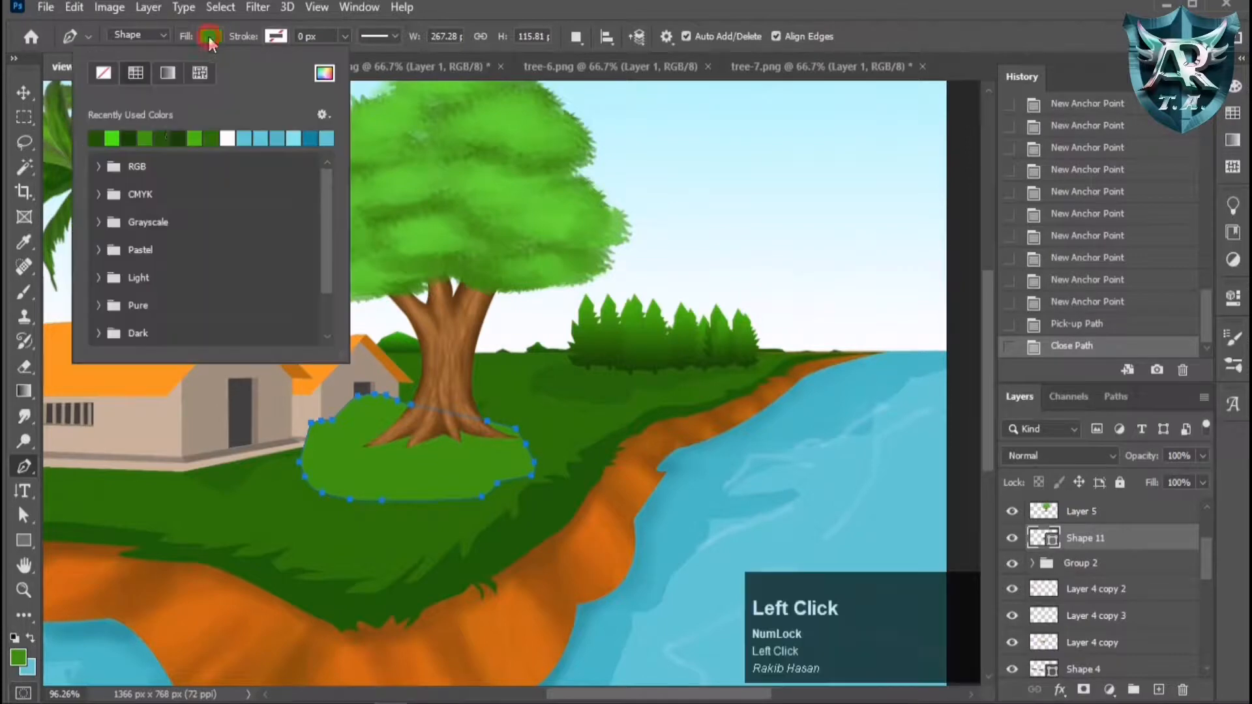
left_click(135, 137)
key("v")
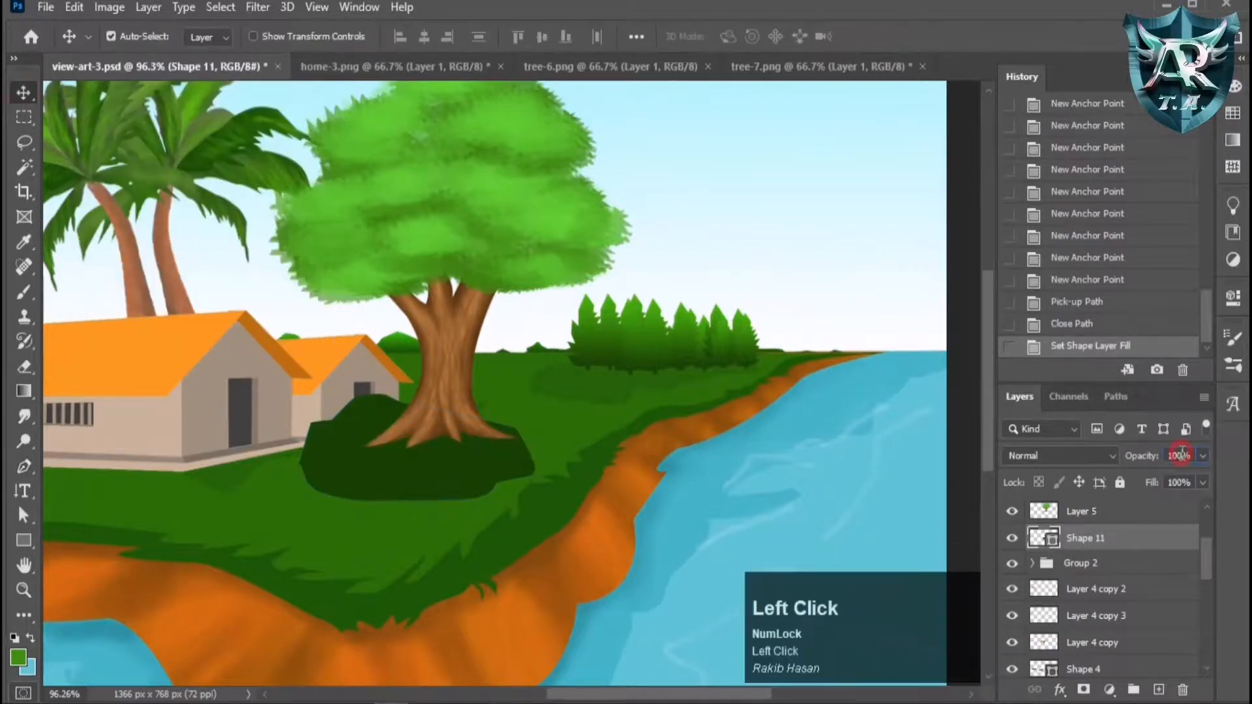
key("Down")
key("Down")
key("Down")
key("Down")
key("Down")
key("Down")
key("Down")
key("Down")
key("Down")
key("Down")
key("Down")
key("Down")
key("Down")
key("Down")
key("Down")
key("Down")
key("Down")
key("Down")
key("Down")
key("Down")
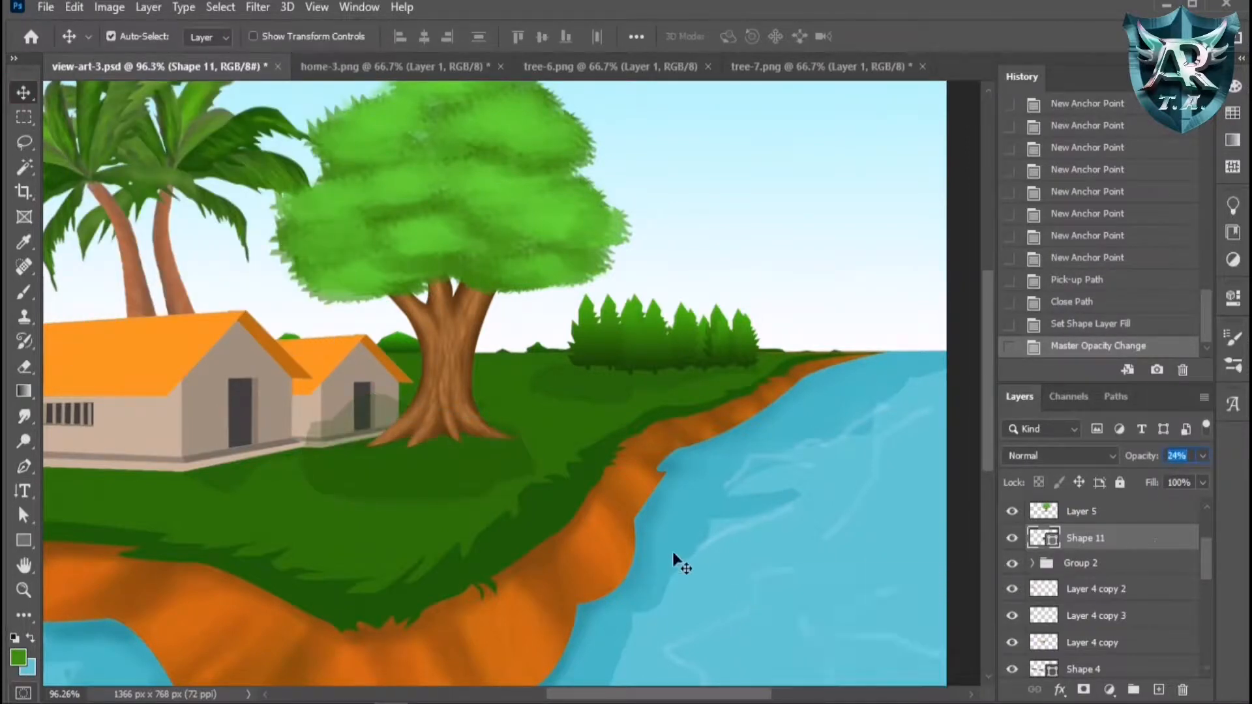
key("Down")
key("Down")
key("Down")
key("Down")
key("Down")
key("Down")
Enlarge the large tree's shadow to about 156%, reposition it around the trunk and narrow it slightly from the house side.
key("ctrl+t")
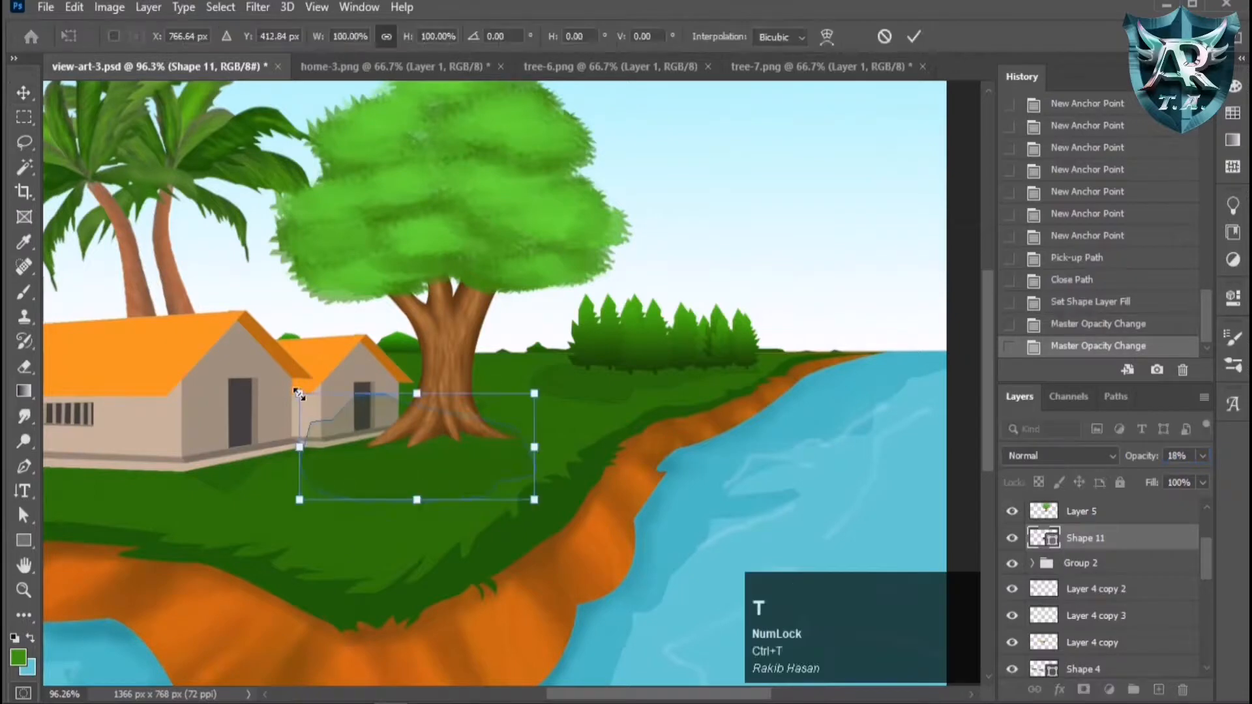
left_click_drag(299, 394, 275, 316)
left_click_drag(394, 371, 394, 334)
left_click_drag(479, 444, 472, 432)
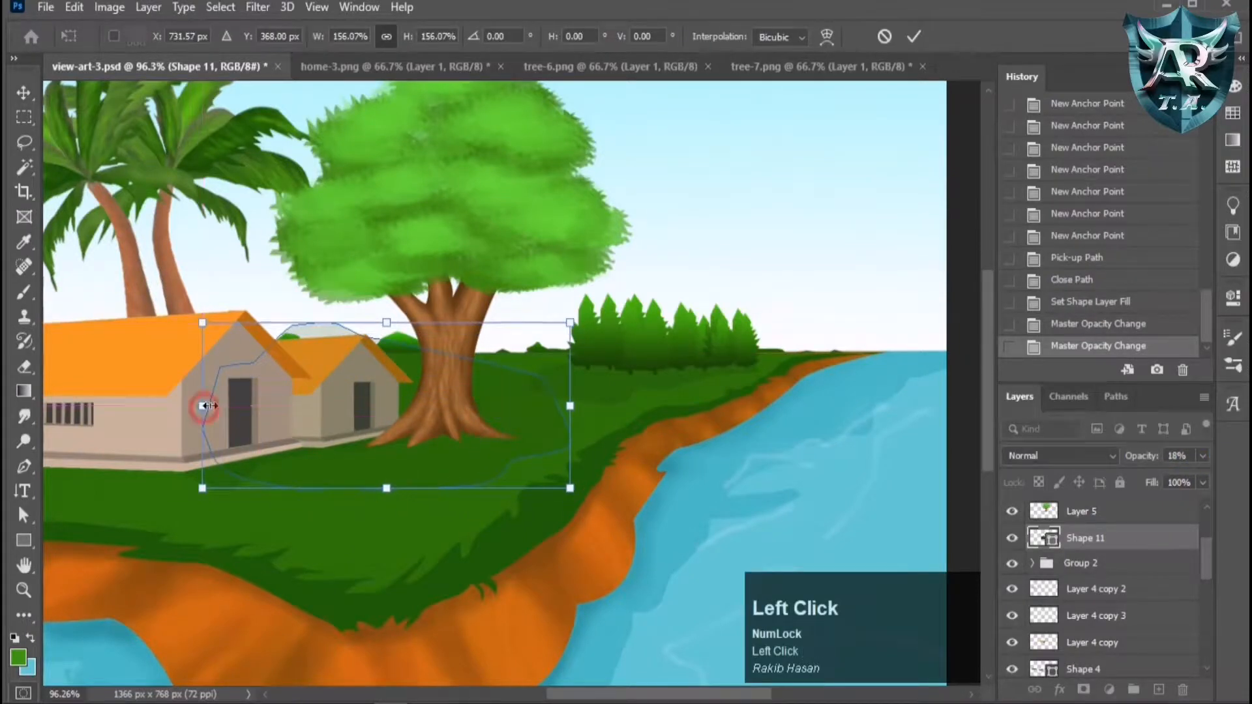
left_click_drag(204, 406, 237, 404)
key("Return")
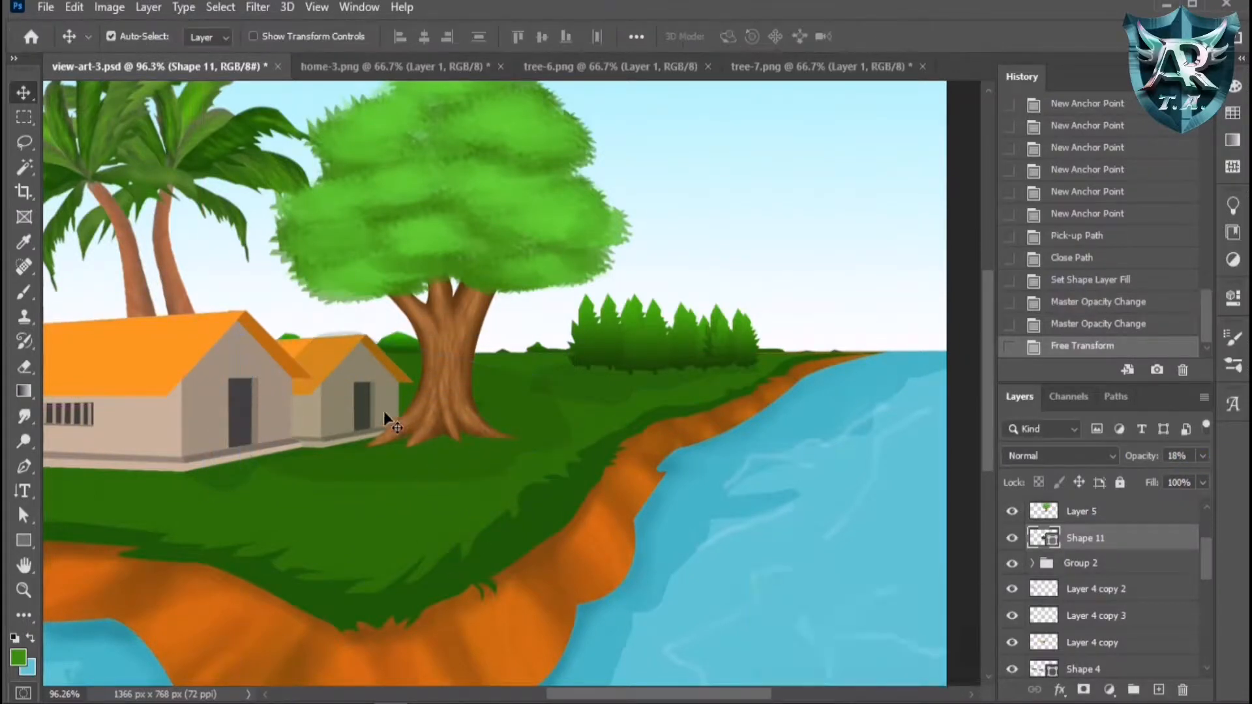
Nudge the large tree's shadow slightly down and to the right.
key("Down")
scroll(467, 467, "down", 3)
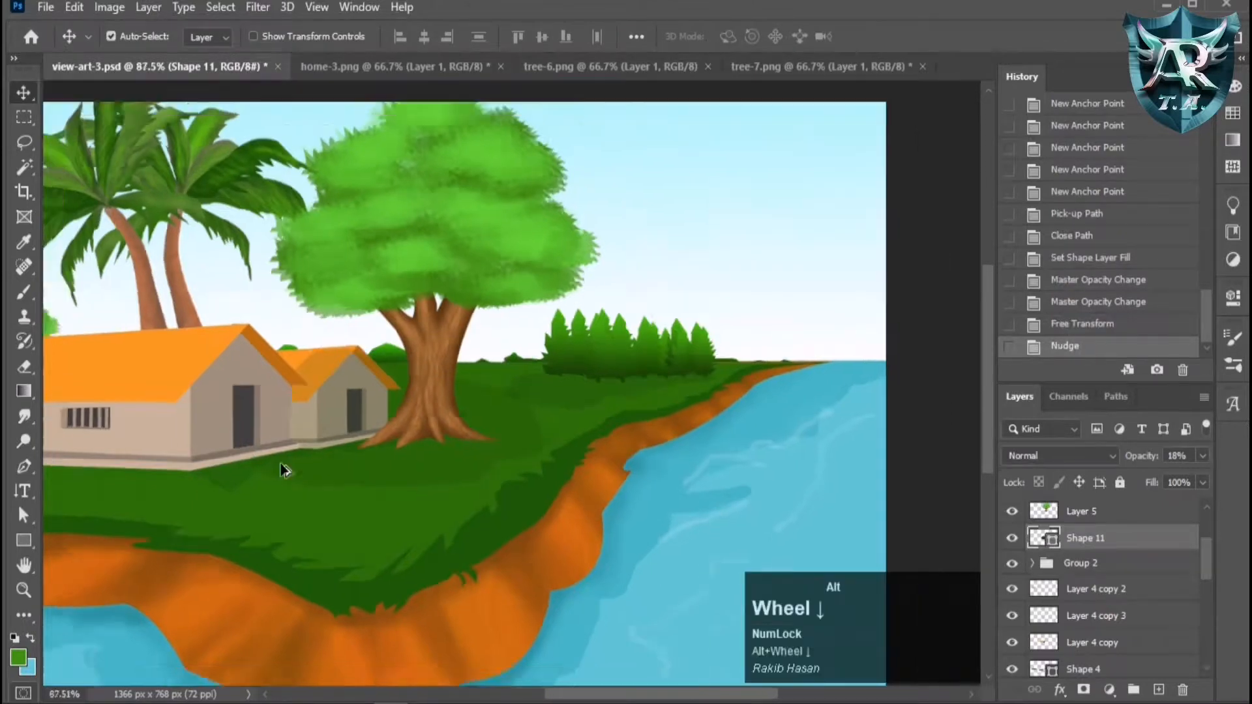
key("Left")
key("Right")
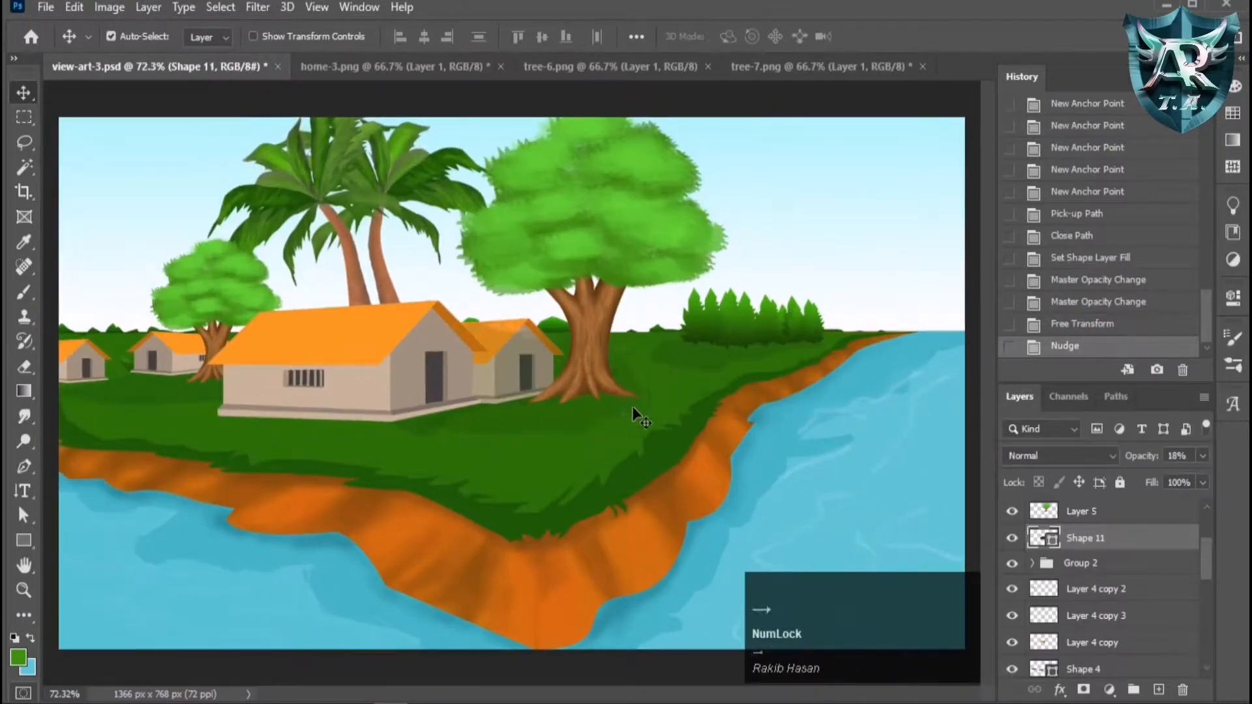
key("Right")
key("Right")
scroll(157, 379, "up", 1)
Move Layer 6 below Group 2 in the layer order.
left_click(480, 407)
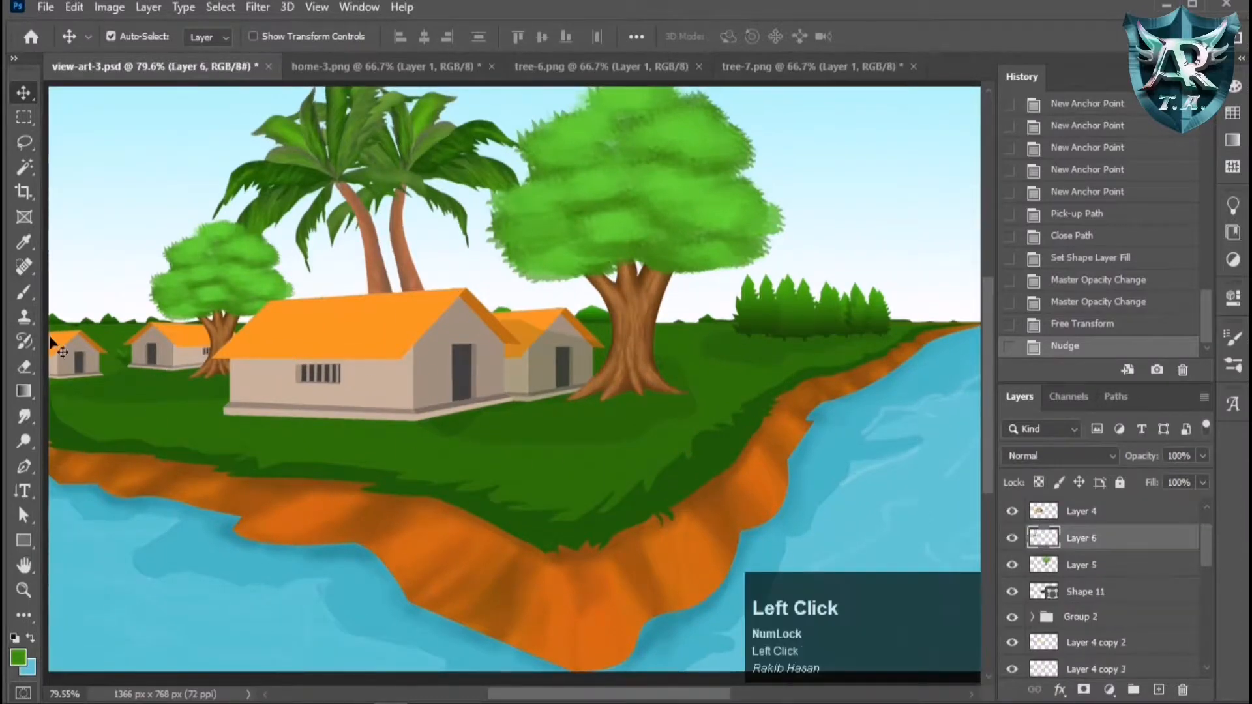
left_click(1144, 542)
scroll(1146, 544, "up", 2)
scroll(1146, 544, "down", 2)
scroll(1146, 543, "down", 2)
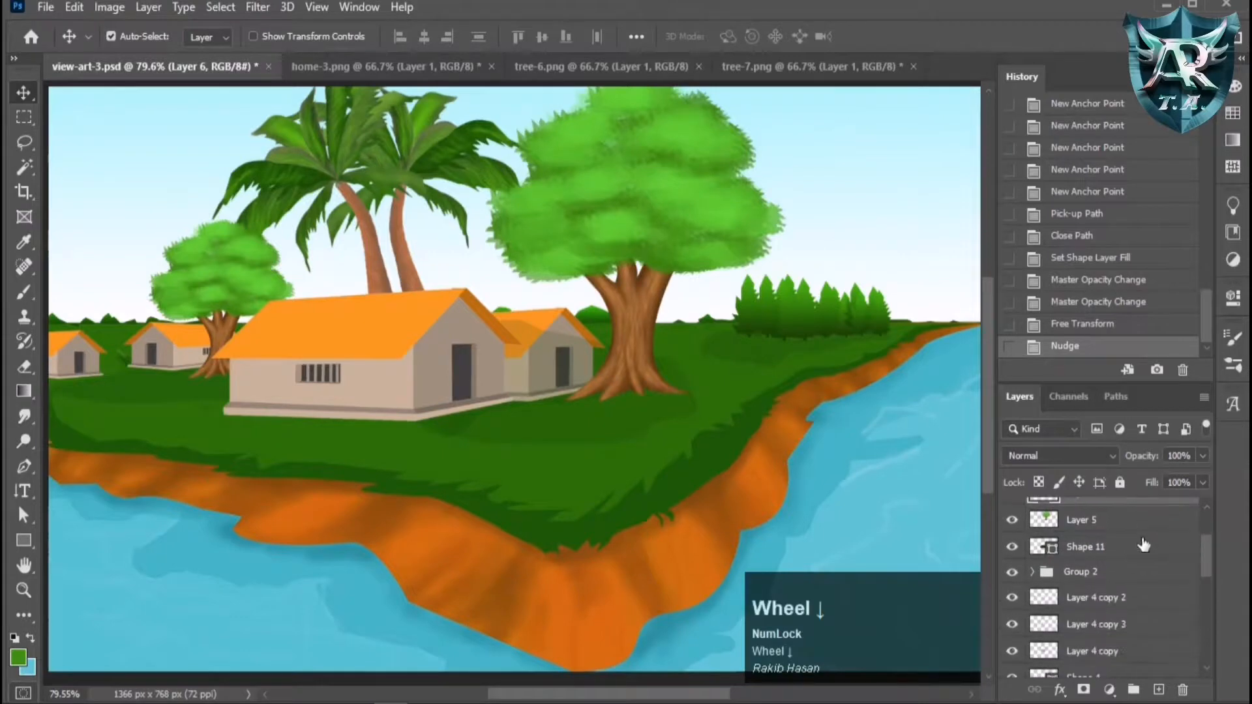
left_click(1037, 581)
scroll(1076, 584, "up", 2)
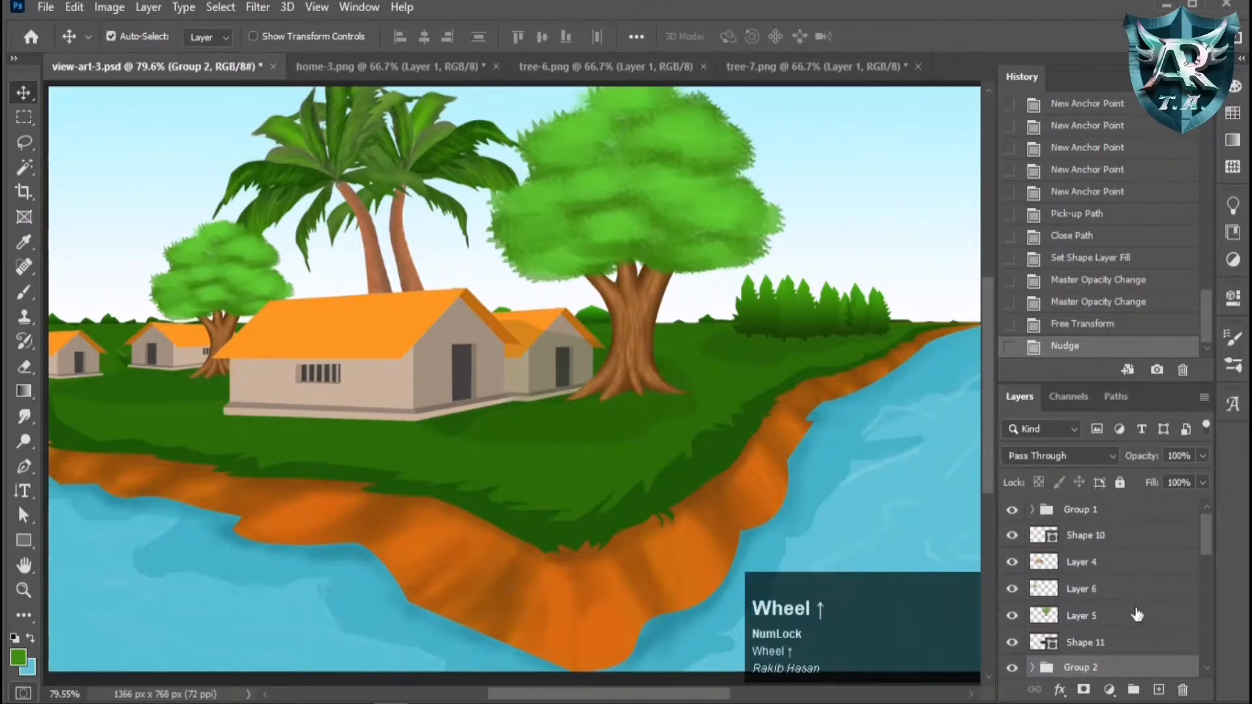
left_click_drag(1150, 588, 1146, 623)
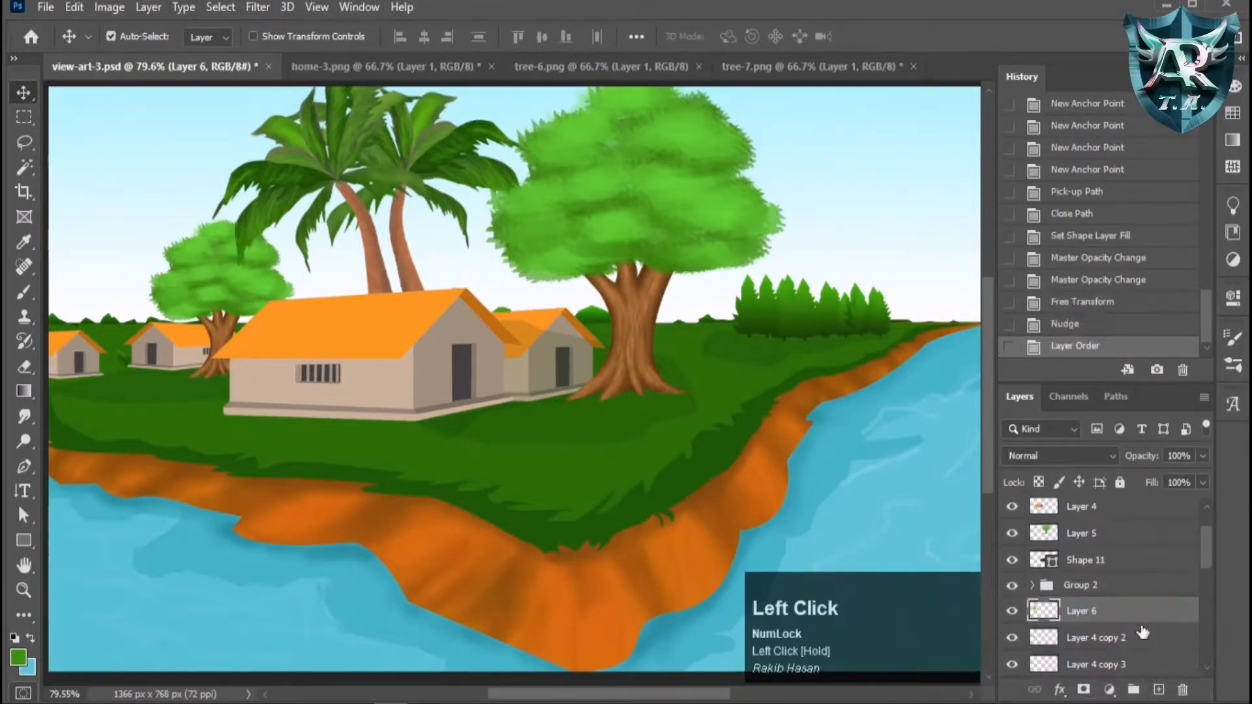
Draw a closed Pen shape, about 468 by 73 px, for the shadow along the front base of the large house.
scroll(246, 428, "up", 2)
left_click(24, 466)
left_click(545, 422)
left_click(425, 448)
left_click(386, 452)
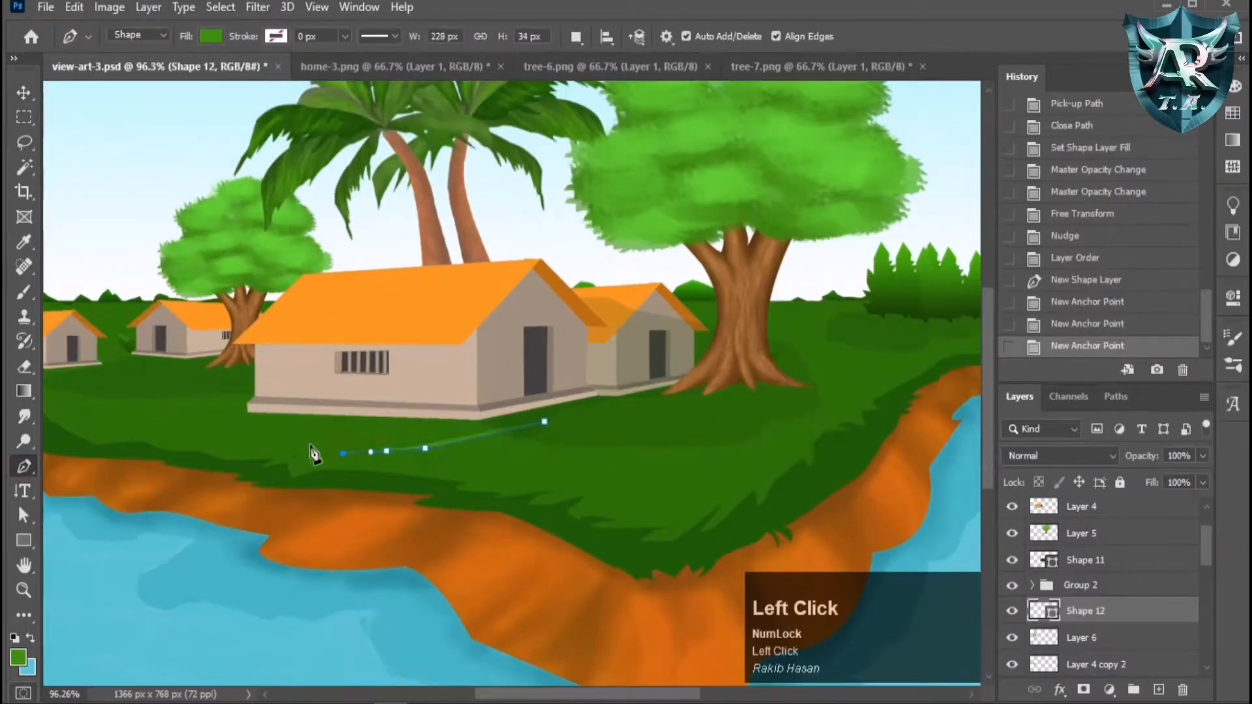
left_click(343, 453)
left_click(185, 431)
left_click(142, 428)
left_click(211, 407)
left_click(253, 386)
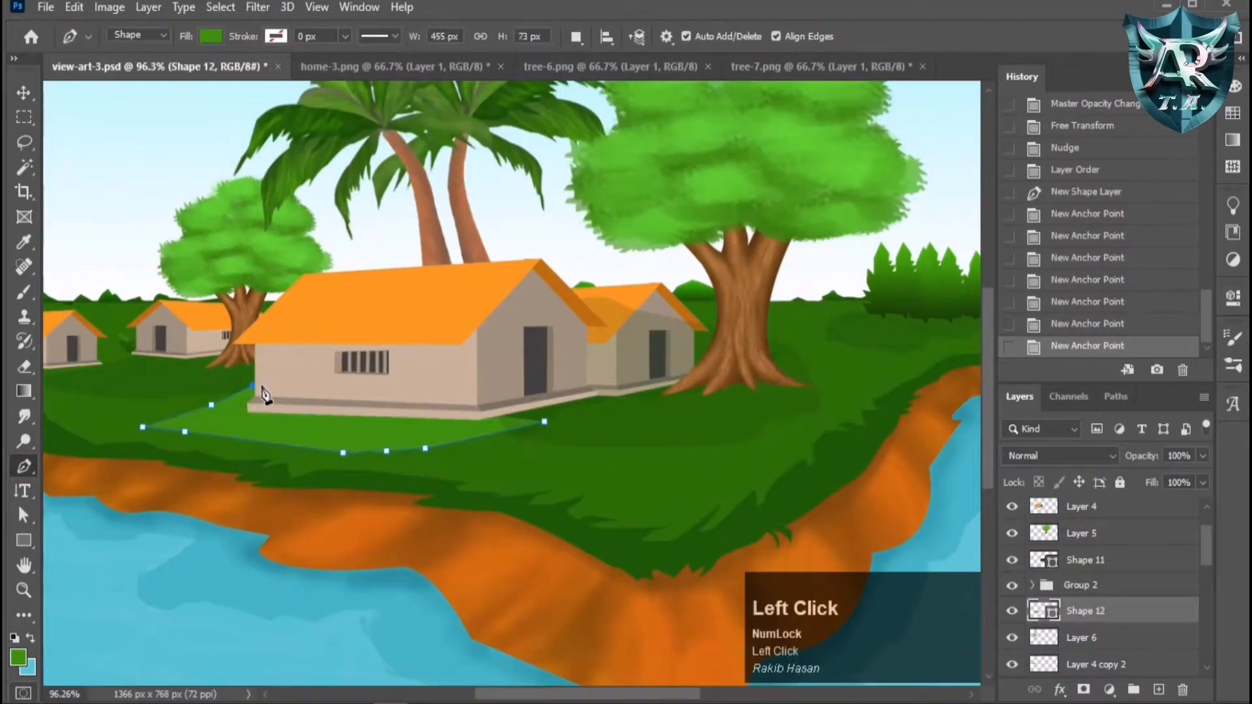
left_click(528, 406)
left_click(555, 402)
Fill the large house's shadow shape with a recent dark green and lower its opacity to 23%.
left_click(210, 36)
left_click(103, 137)
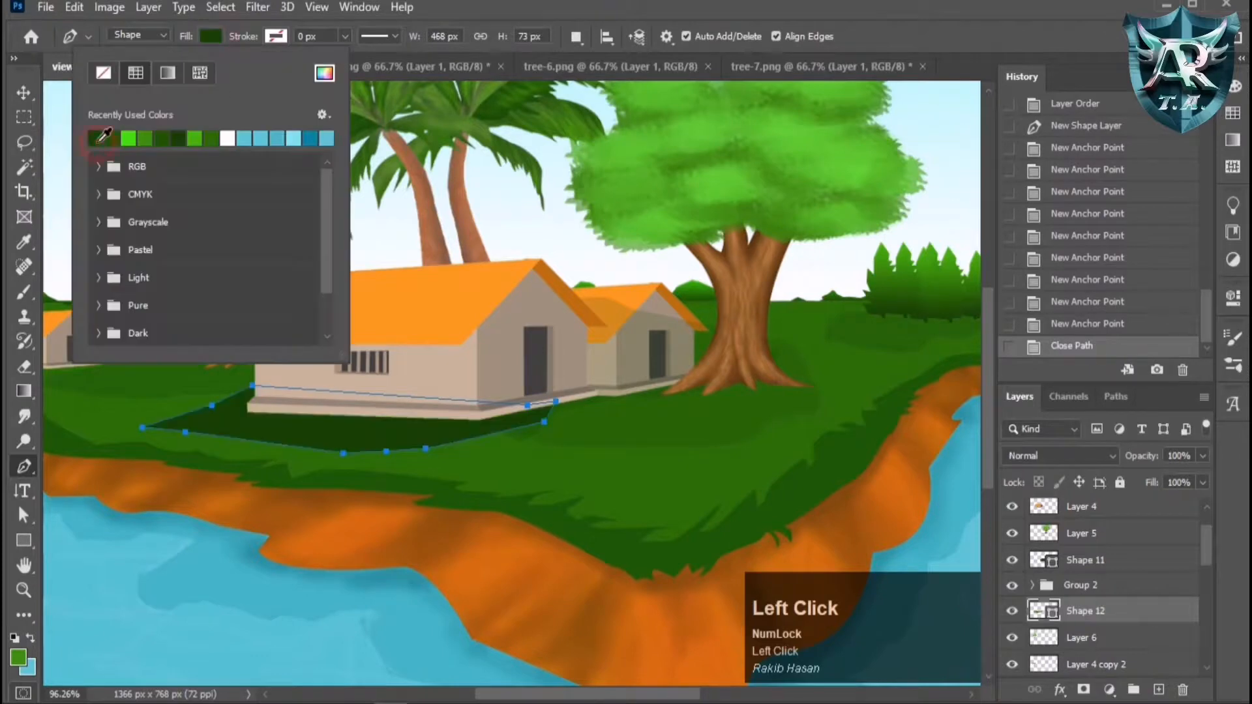
left_click(1177, 455)
key("Down")
key("Down")
key("Down")
key("Down")
key("Down")
key("Down")
key("Down")
key("Down")
key("Down")
key("Down")
key("Down")
key("Down")
key("Down")
key("Down")
key("Down")
key("Down")
key("Down")
key("Down")
key("Down")
key("Down")
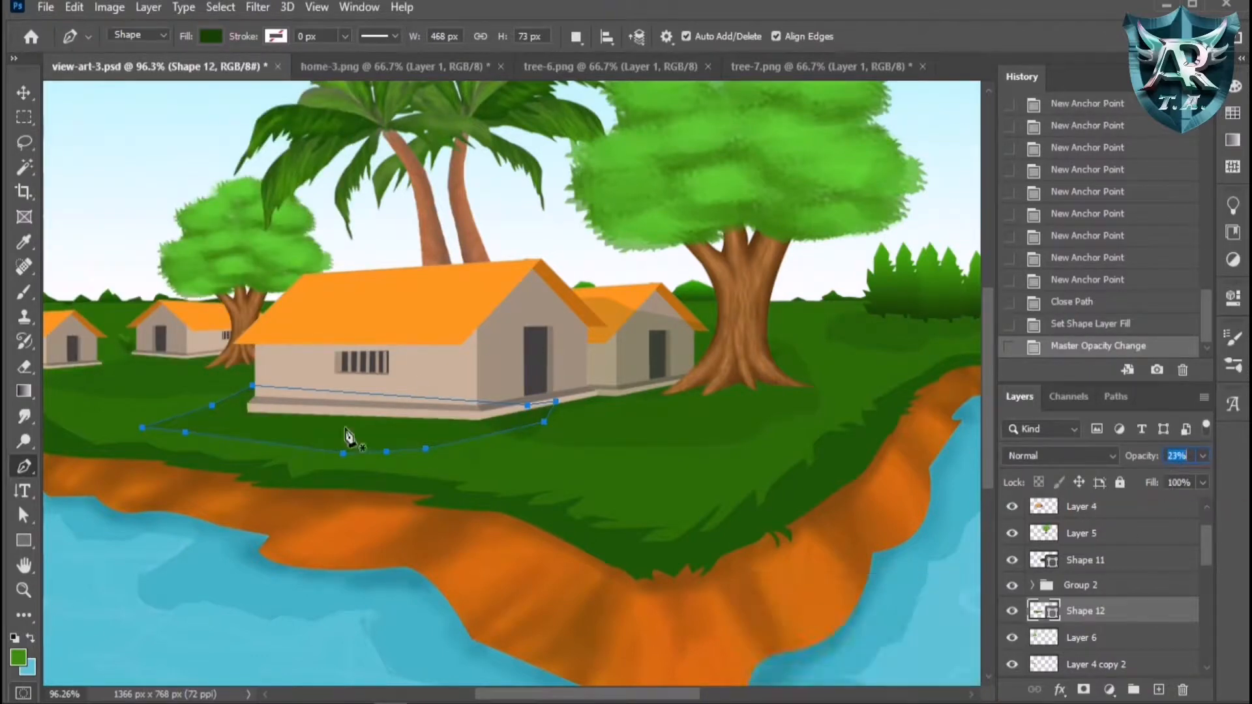
Draw a closed dark green Pen shape, about 131 by 51 px, for the small tree's shadow on the grass beside the large house.
left_click(23, 92)
scroll(157, 432, "down", 1)
left_click_drag(647, 694, 601, 691)
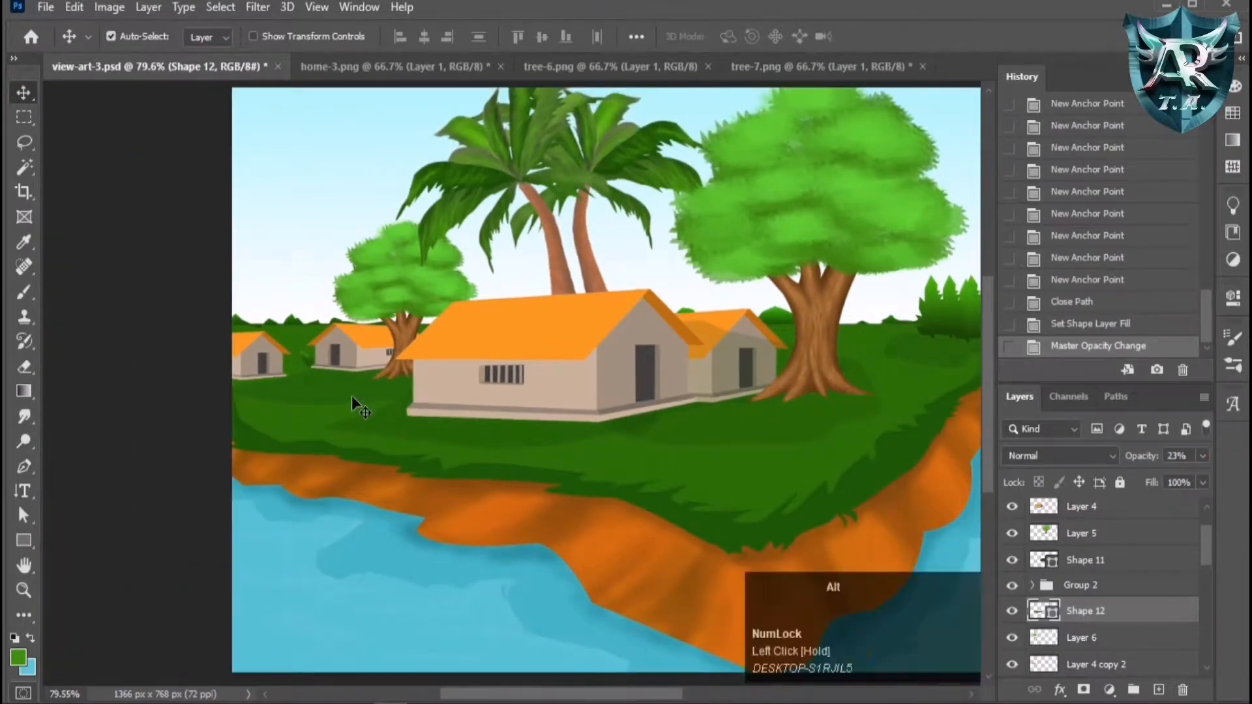
scroll(351, 397, "up", 2)
left_click(24, 468)
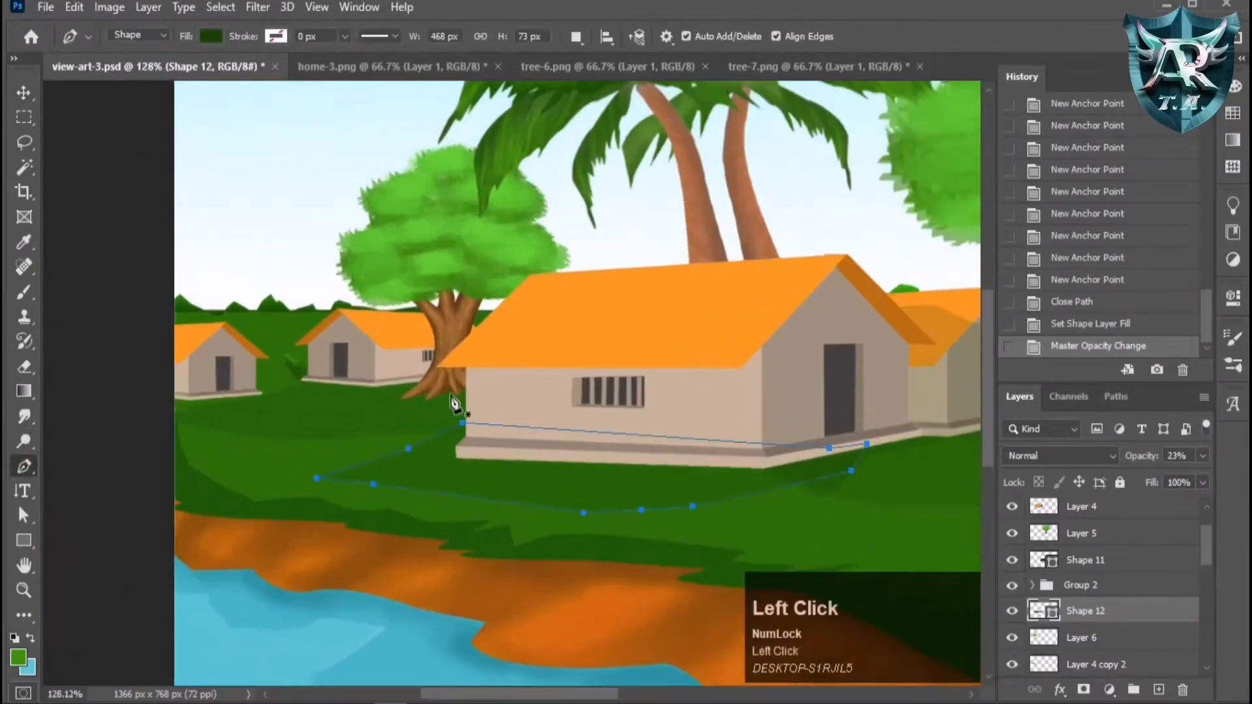
left_click(465, 391)
left_click(451, 407)
left_click(426, 417)
left_click(408, 416)
left_click(381, 421)
left_click(376, 421)
left_click(345, 423)
left_click(329, 436)
left_click(321, 436)
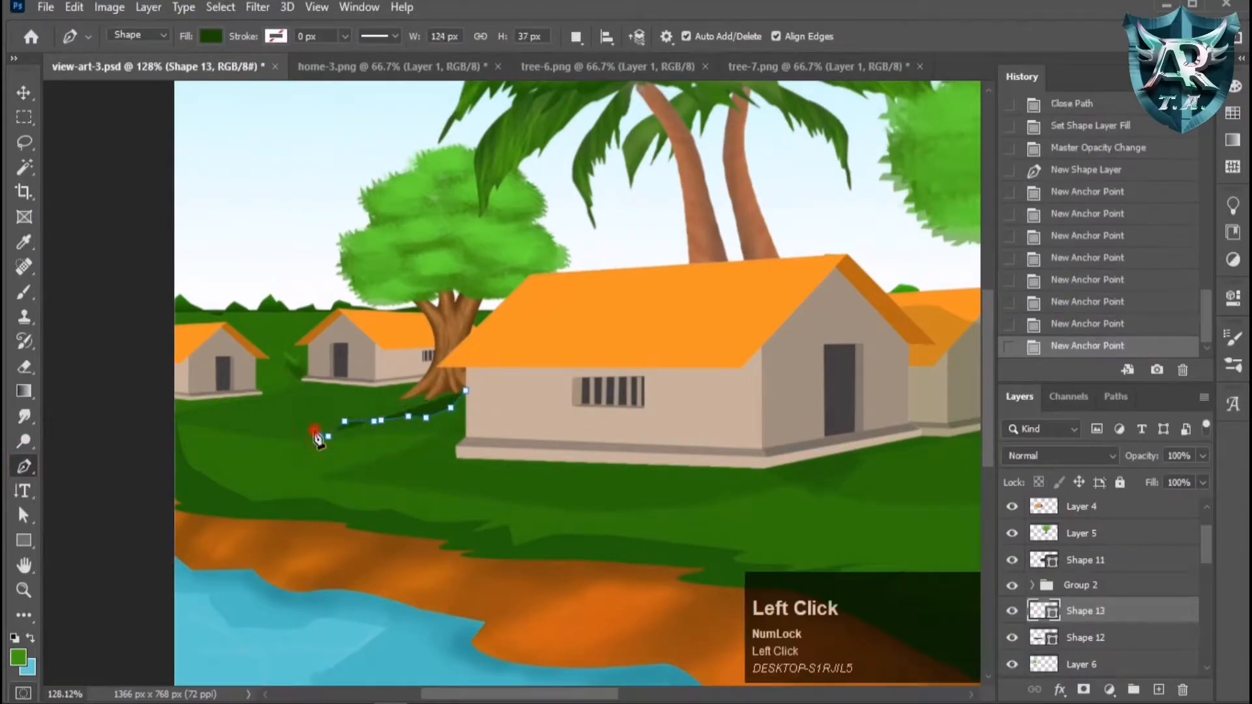
left_click(314, 430)
left_click(313, 418)
left_click(313, 402)
left_click(313, 388)
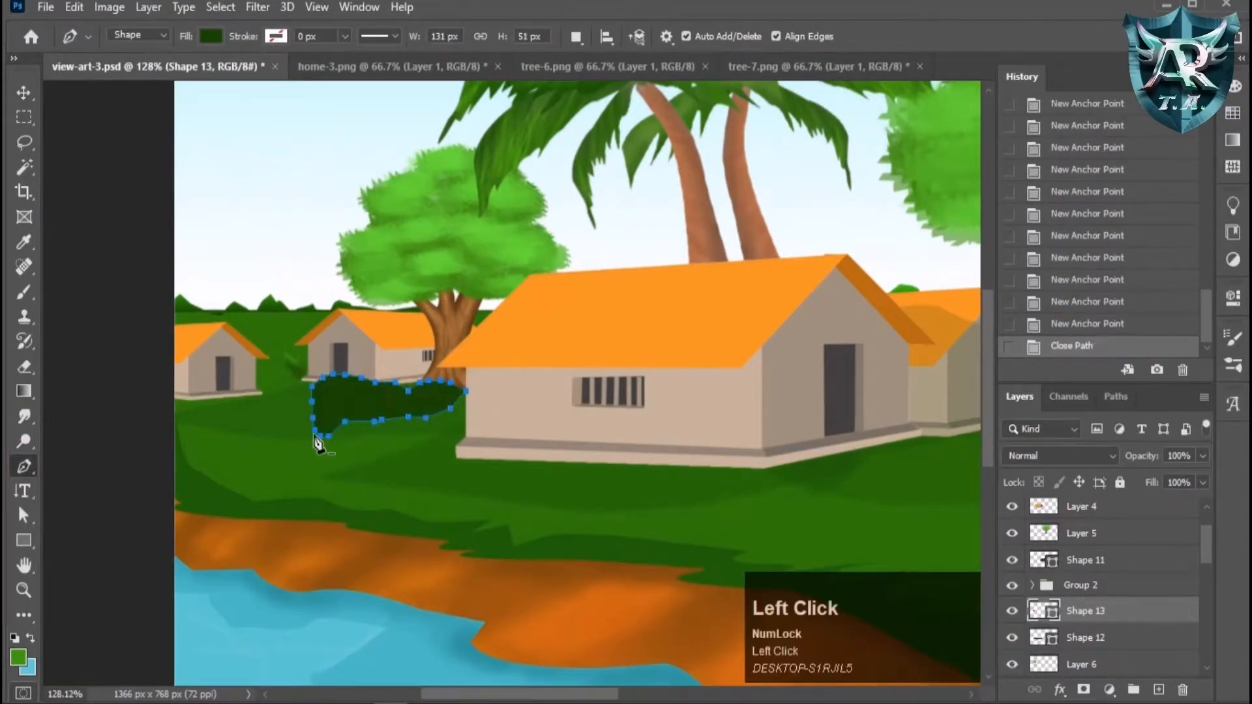
Pull the lower anchor points of the small tree's shadow outward and set its opacity to 30%.
left_click(24, 517)
left_click_drag(346, 422, 348, 424)
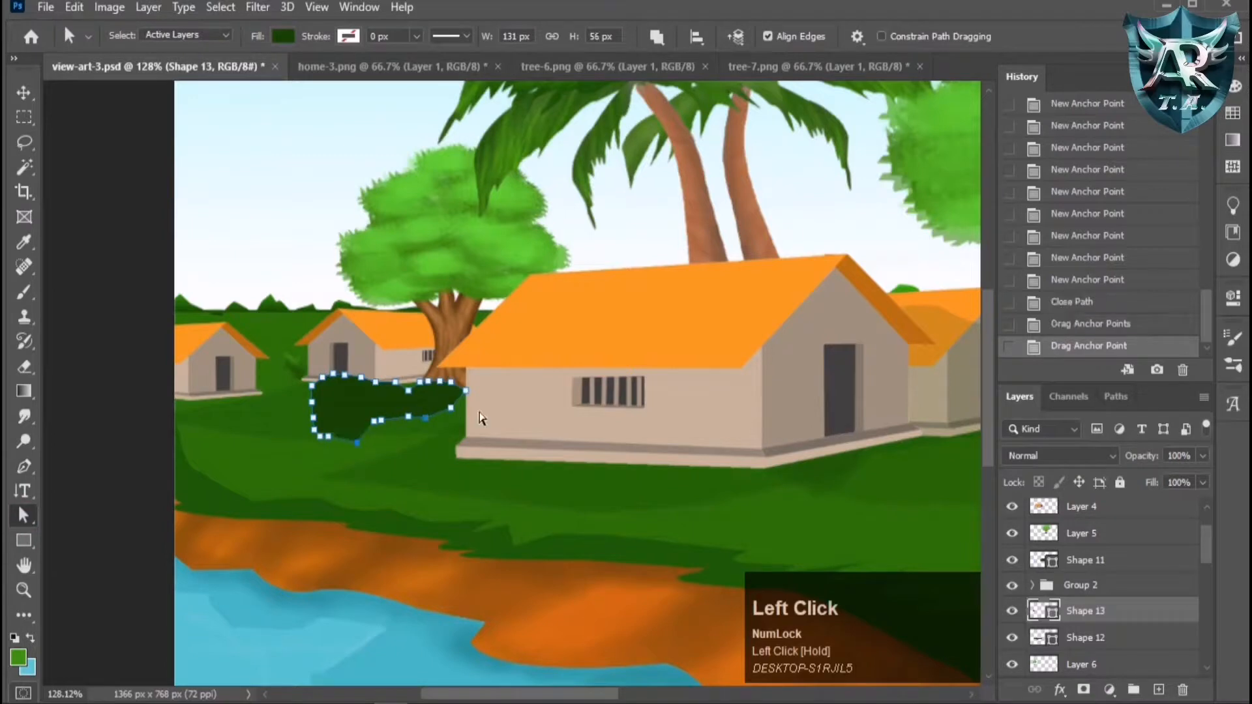
left_click(24, 92)
left_click(1135, 615)
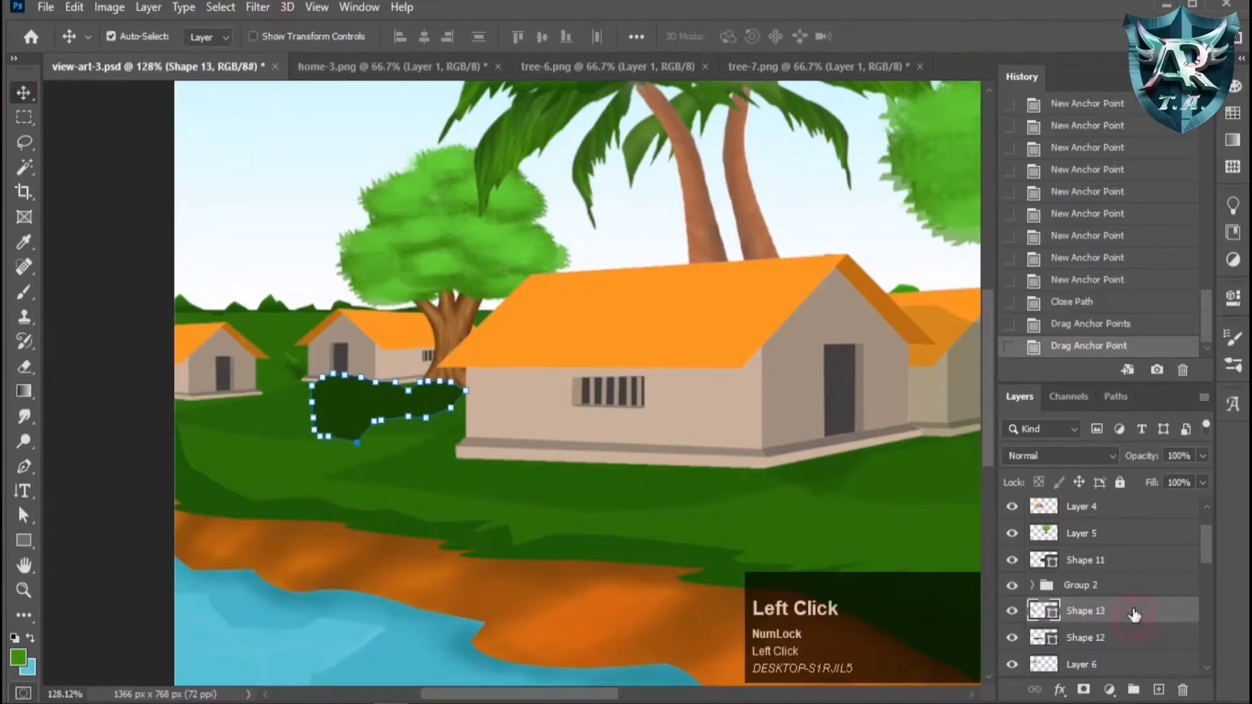
type("31")
key("Return")
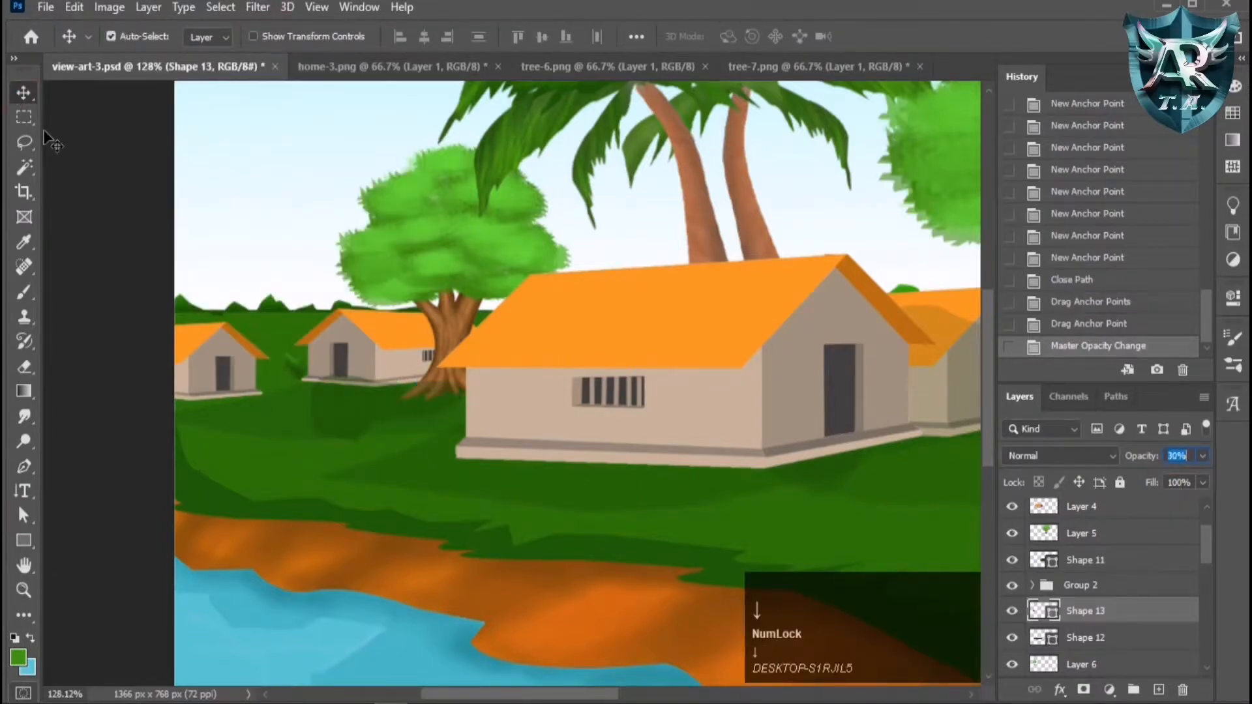
Move the small tree's shadow toward the trunk, rotate it about 9° counterclockwise and adjust its fit at the roots.
left_click_drag(355, 412, 377, 414)
key("ctrl+t")
left_click_drag(568, 375, 548, 354)
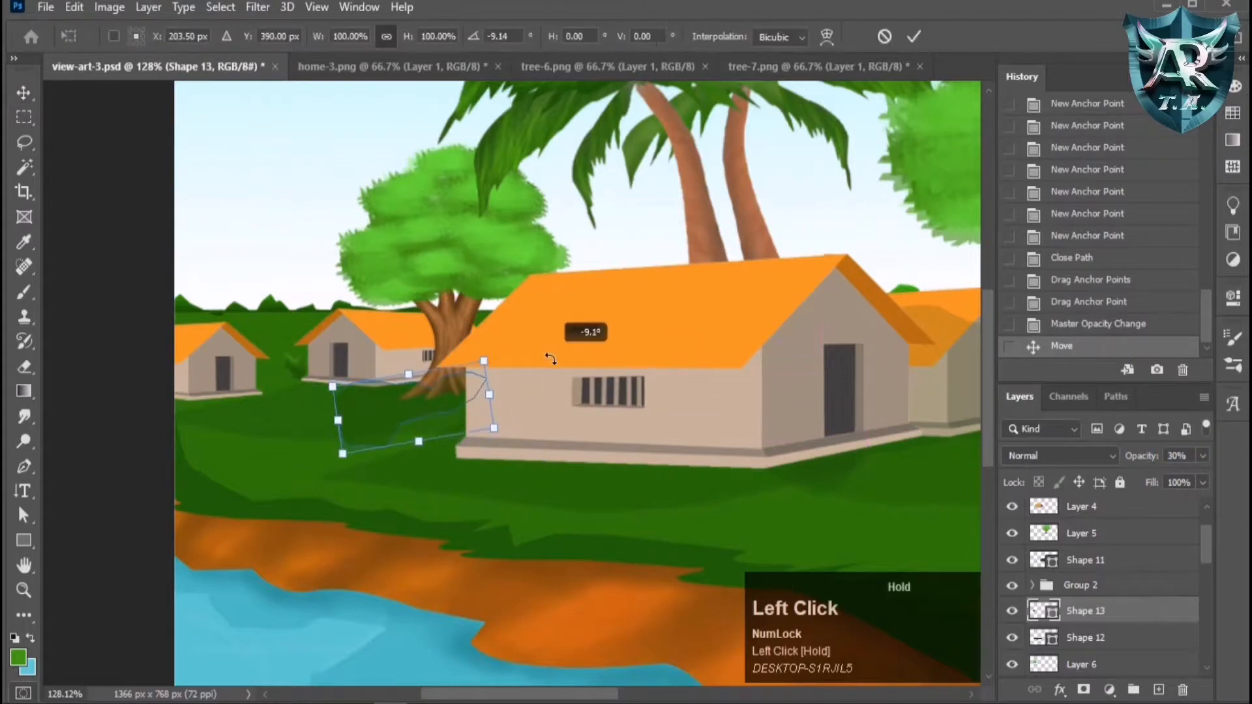
left_click_drag(418, 404, 414, 402)
left_click_drag(330, 416, 324, 417)
key("Return")
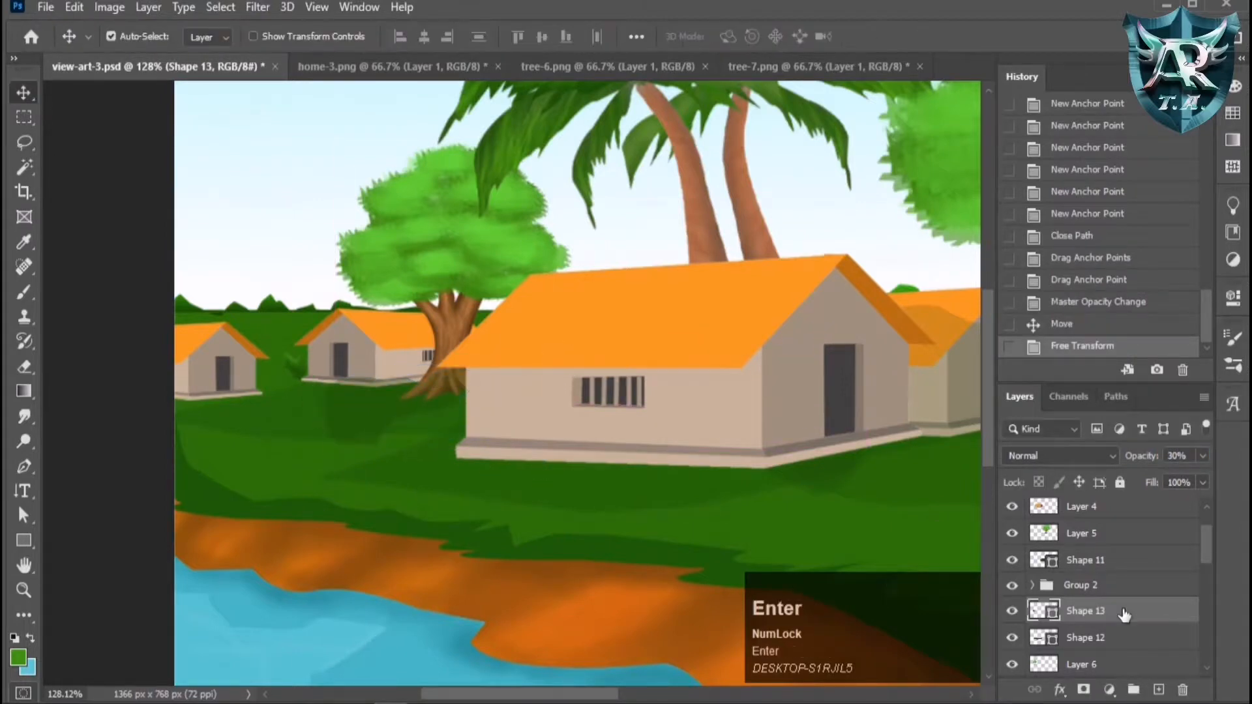
Move the small tree's shadow, Shape 13, below Shape 12 and Layer 6 in the layer order.
left_click(460, 332)
left_click(1124, 612)
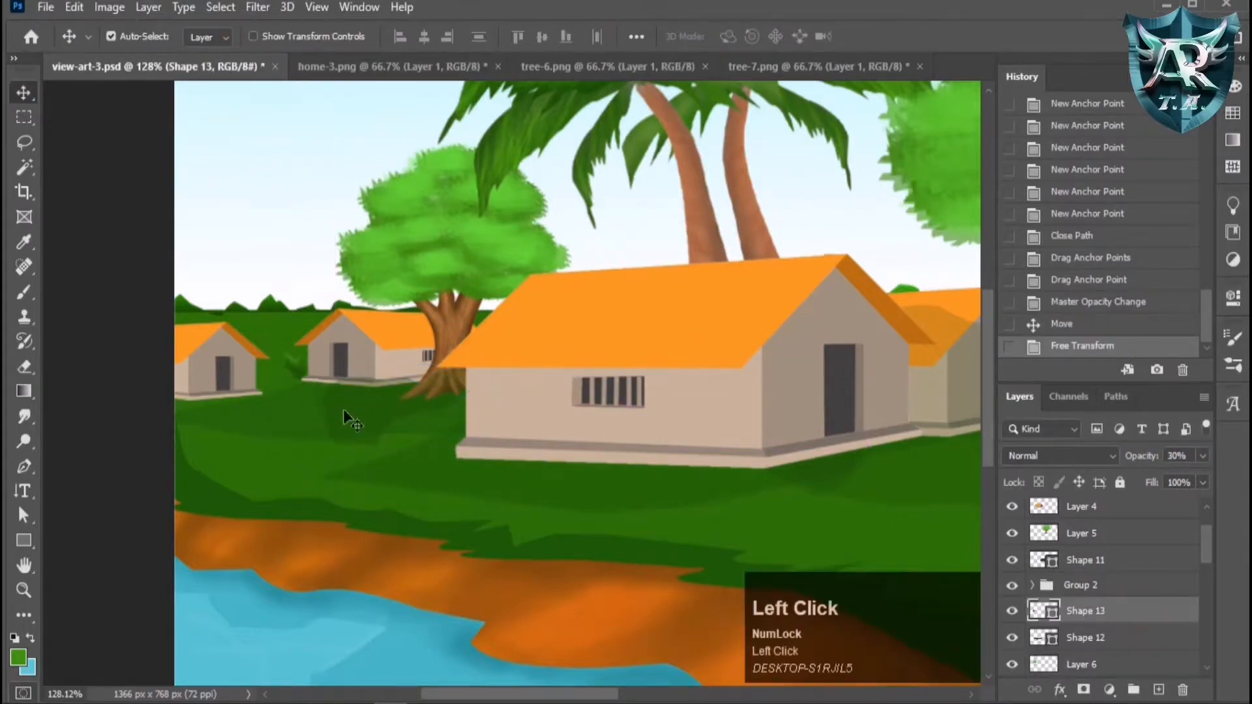
left_click(367, 415)
left_click_drag(1141, 619, 1150, 676)
scroll(329, 416, "down", 2)
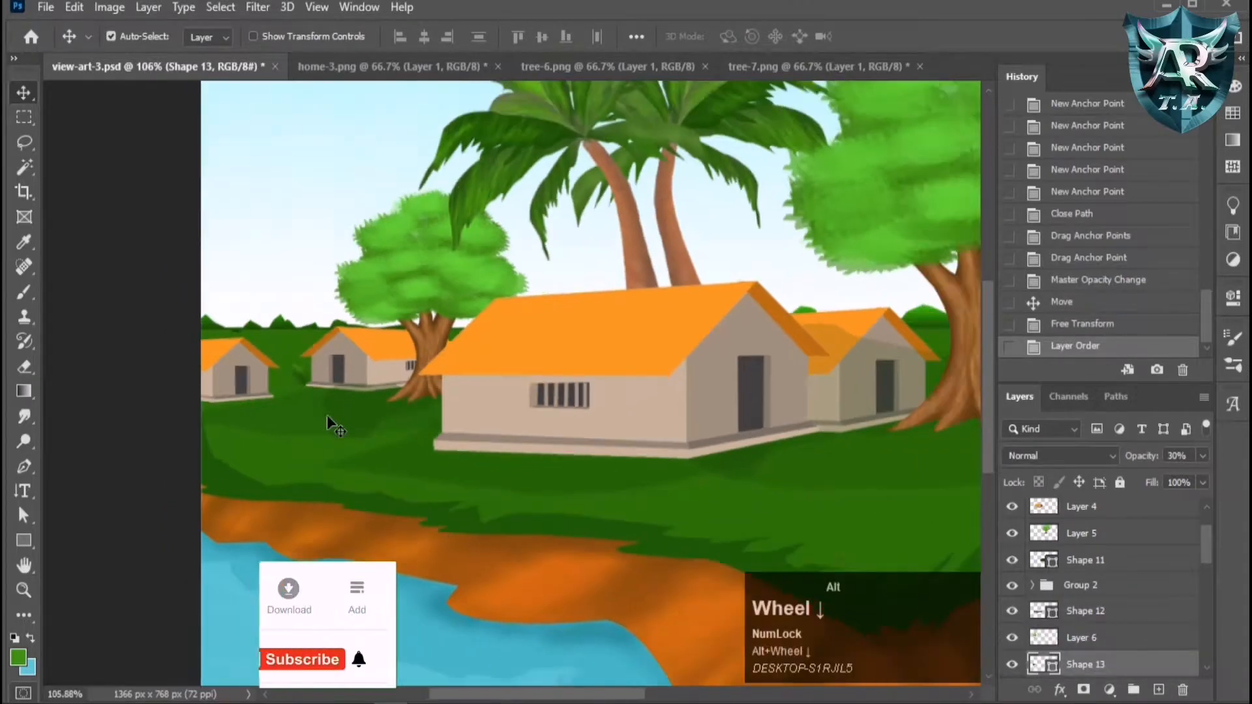
Draw a closed dark green Pen shape, about 88 by 18 px, for the shadow beside the small house behind the tree.
scroll(263, 463, "up", 1)
scroll(263, 468, "up", 2)
left_click(24, 466)
left_click(333, 416)
left_click(394, 412)
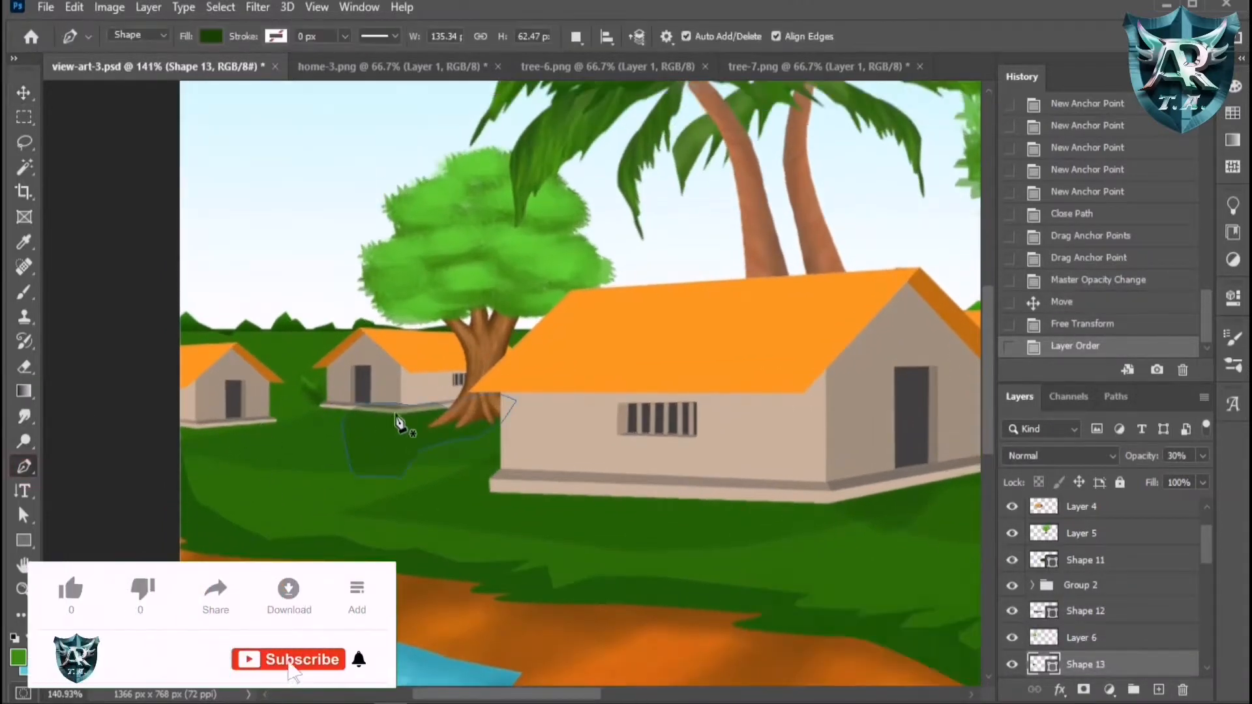
left_click(291, 418)
left_click(281, 399)
left_click(311, 393)
left_click(328, 392)
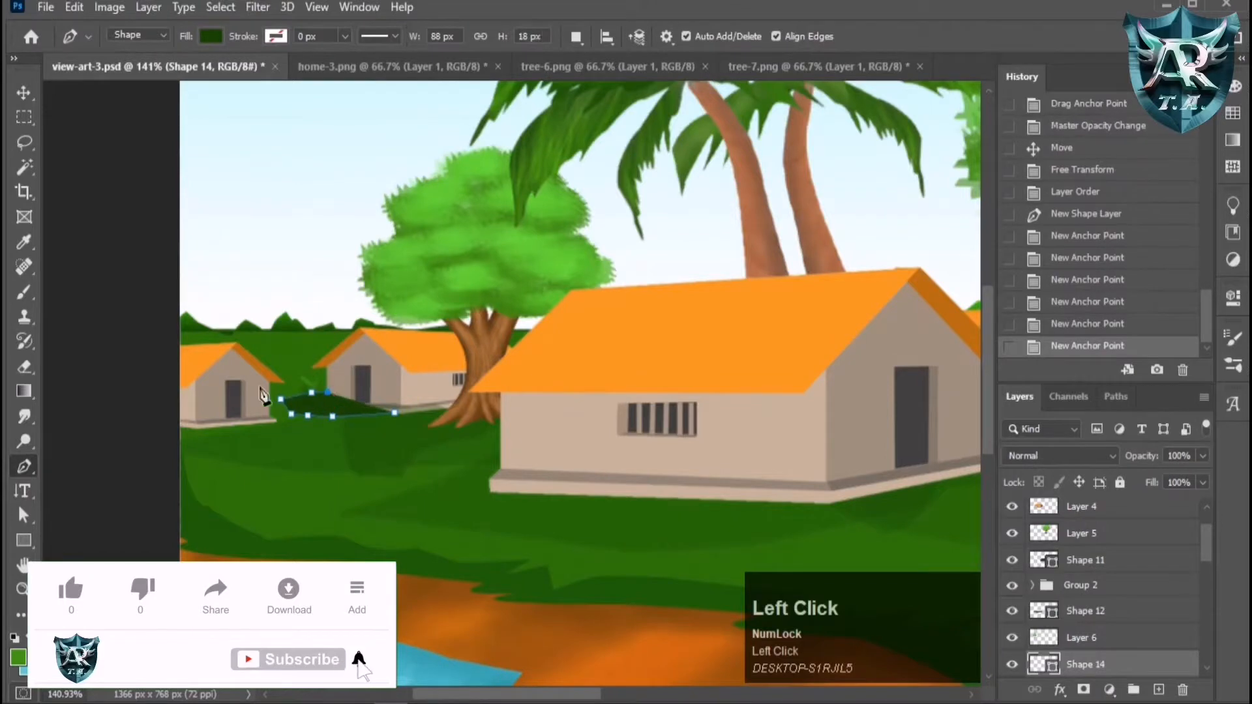
left_click(395, 420)
Set the opacity of the small house's shadow, Shape 14, to 53%.
left_click(24, 92)
left_click(717, 533)
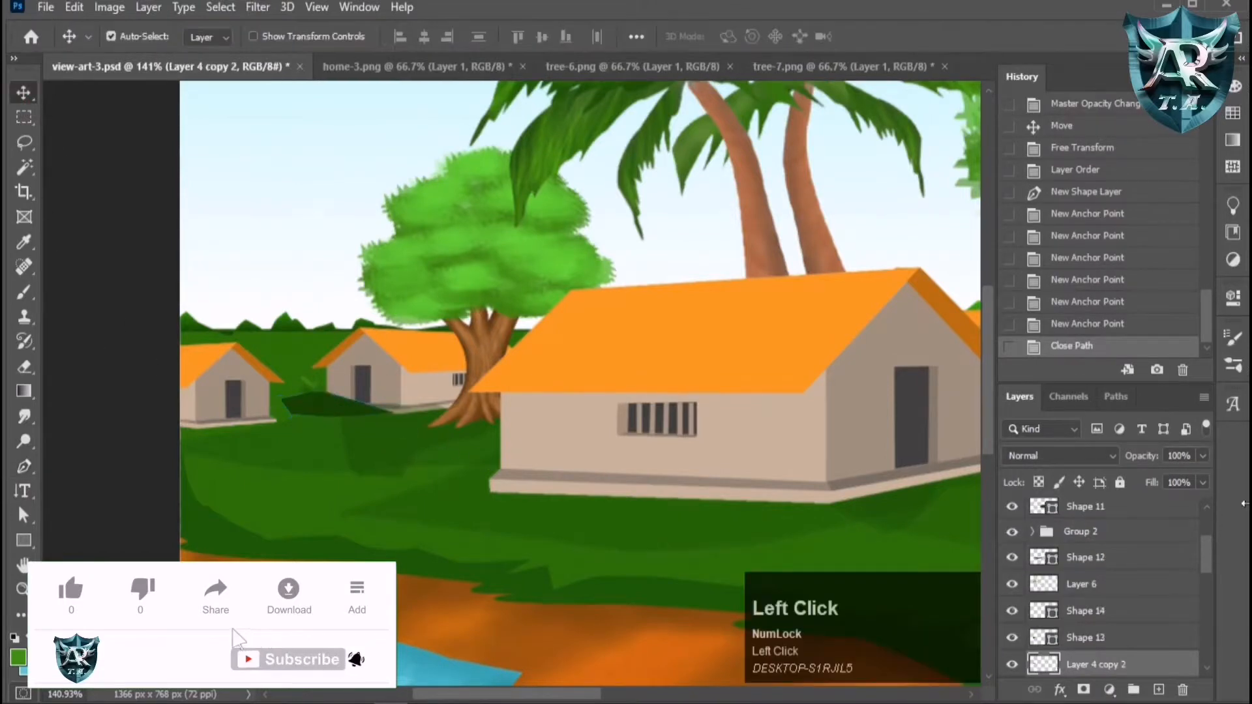
left_click(313, 408)
type("53")
key("Return")
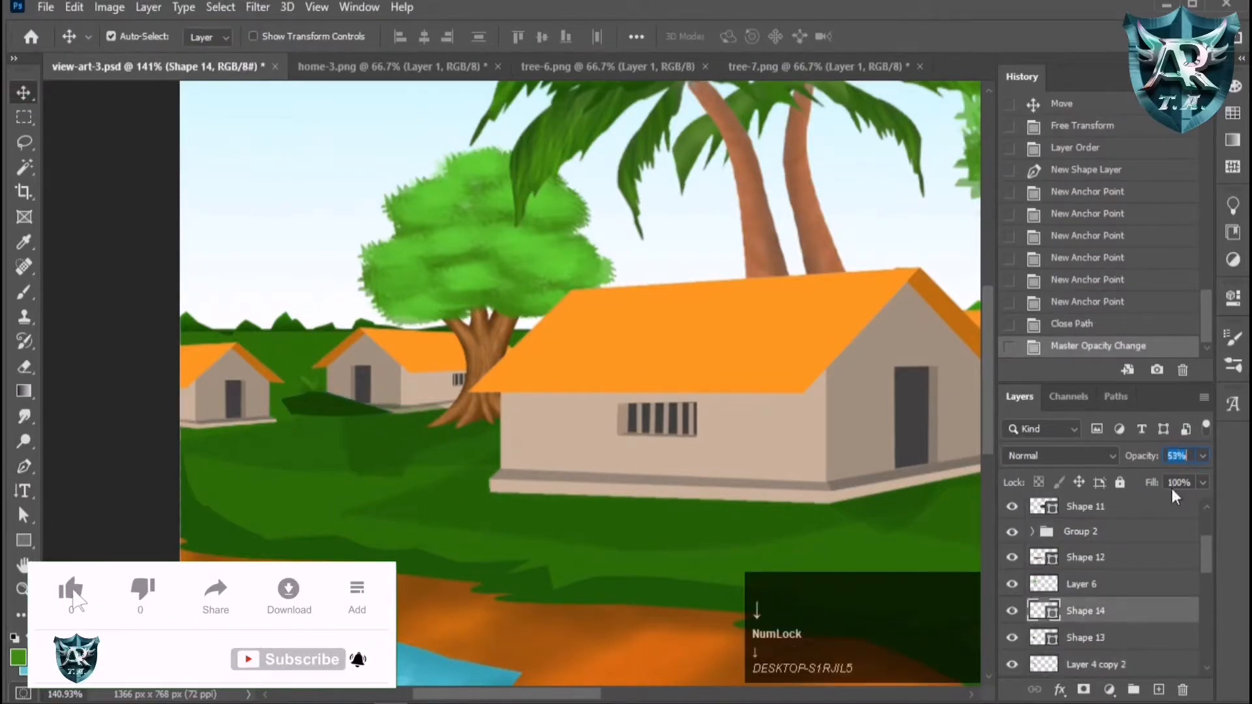
Move the small house's shadow, Shape 14, below Layer 4 copy 2 in the layer order and set its opacity to 21%.
mouse_move(1162, 620)
left_mouse_down()
mouse_move(1171, 656)
mouse_move(1173, 586)
mouse_move(1144, 625)
left_mouse_up()
left_click(342, 385)
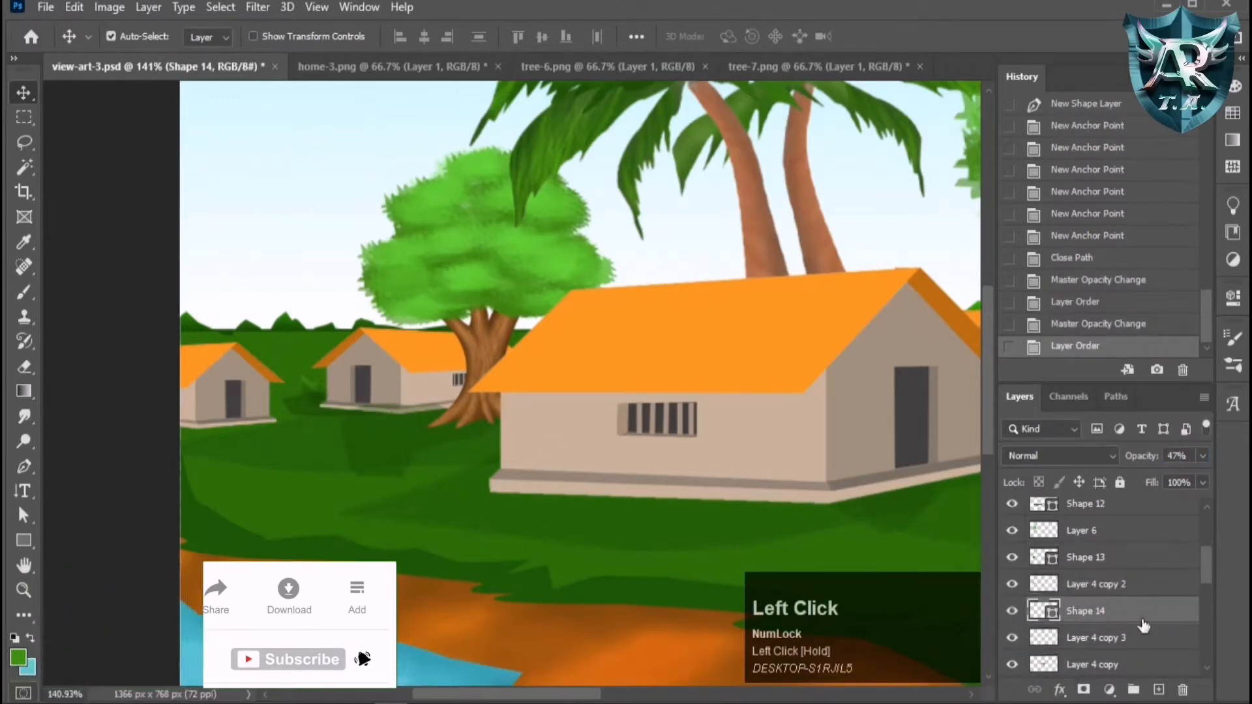
left_click(1178, 456)
type("23")
key("Return")
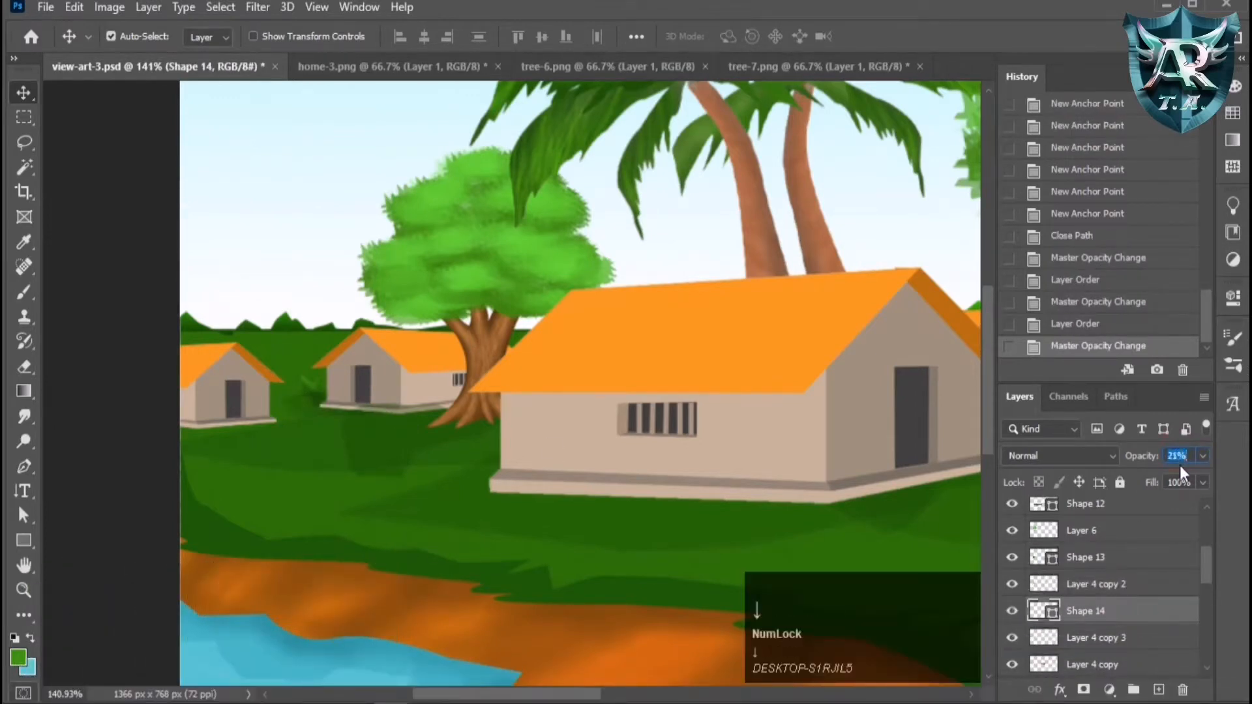
Reduce the opacity of the small tree's shadow, Shape 13.
left_click(1144, 571)
left_click(1178, 456)
type("15")
key("Return")
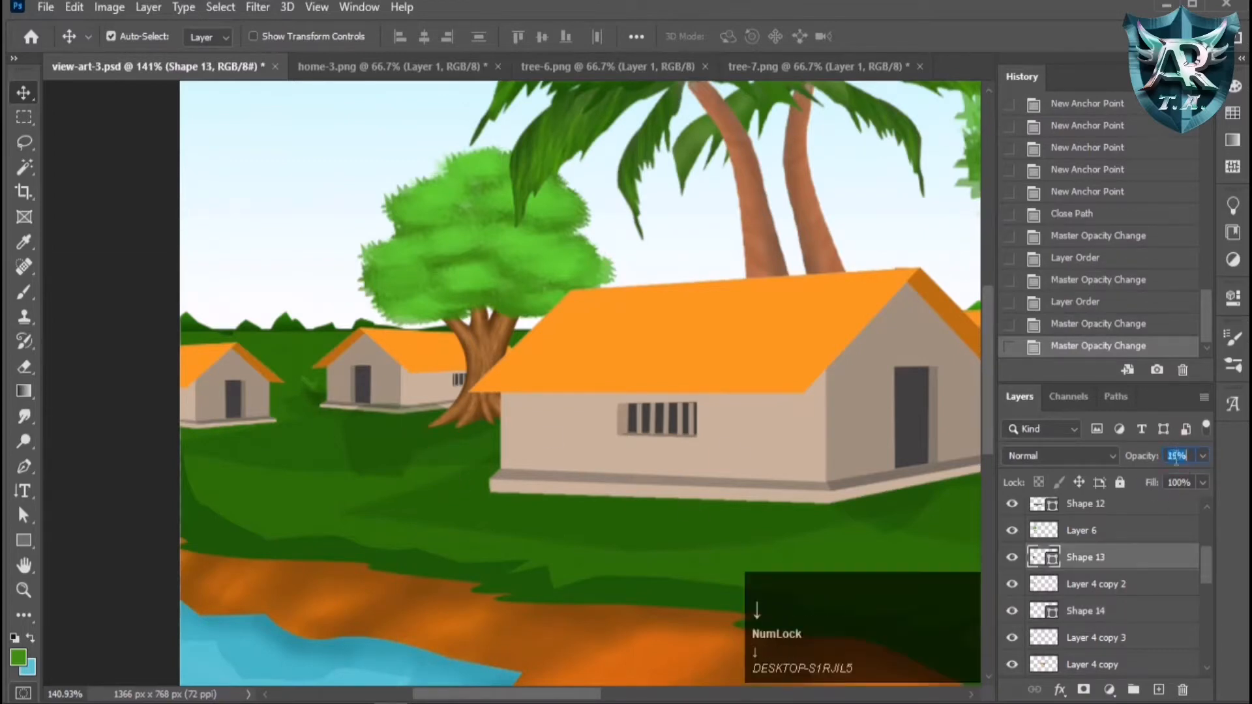
Draw a closed, curved cloud outline with the Pen tool, about 308 by 133 px, in the sky above the small tree, stacked above Layer 5.
left_click(281, 189)
scroll(922, 477, "down", 6)
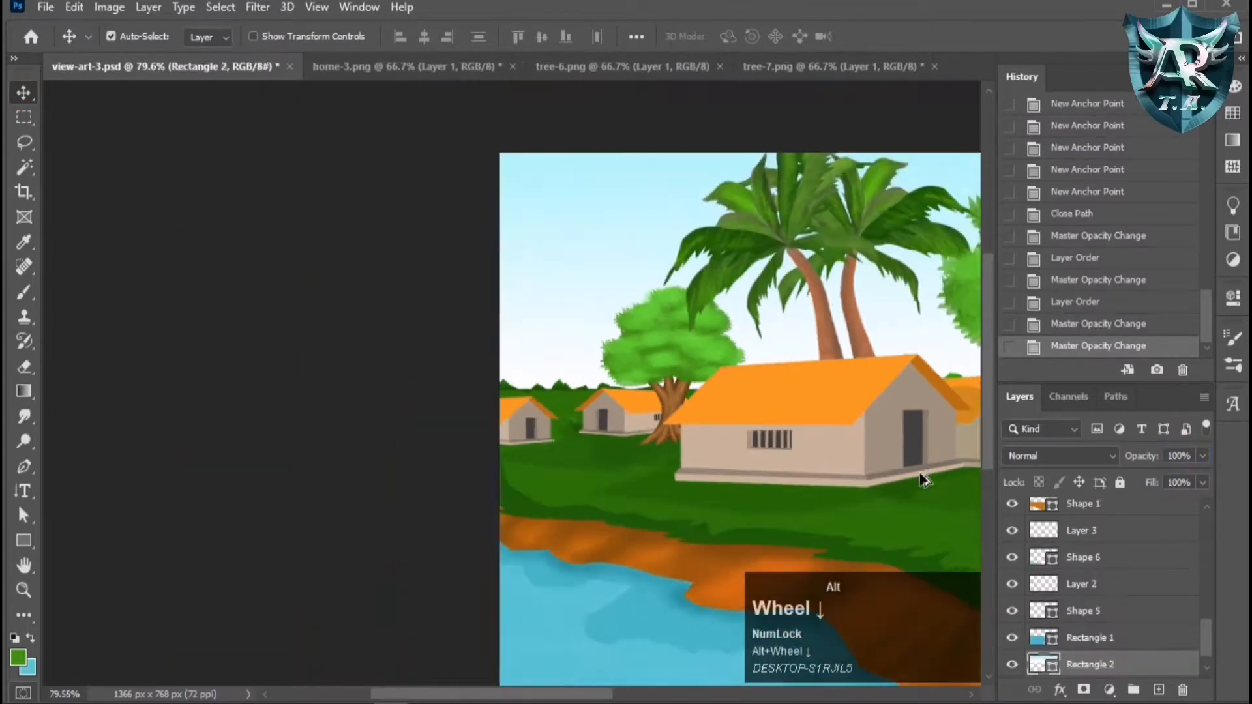
left_click_drag(513, 696, 641, 698)
scroll(488, 545, "down", 3)
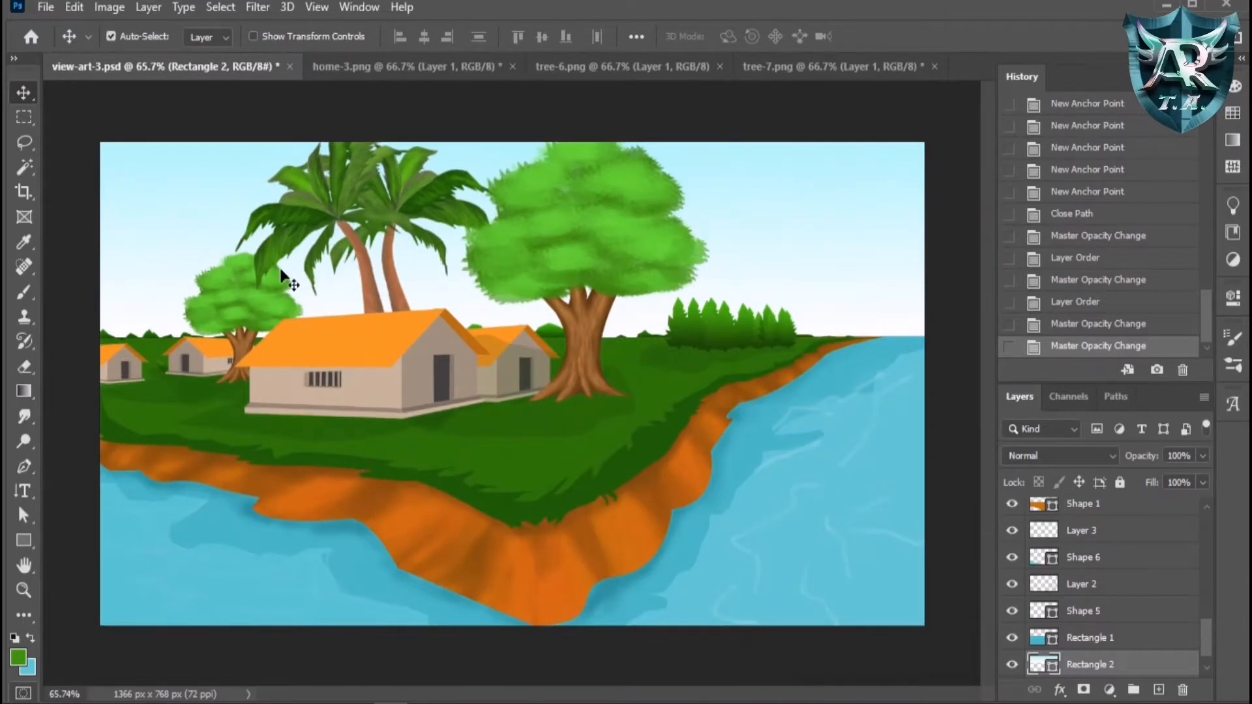
scroll(457, 294, "down", 3)
scroll(616, 306, "up", 2)
left_click(618, 269)
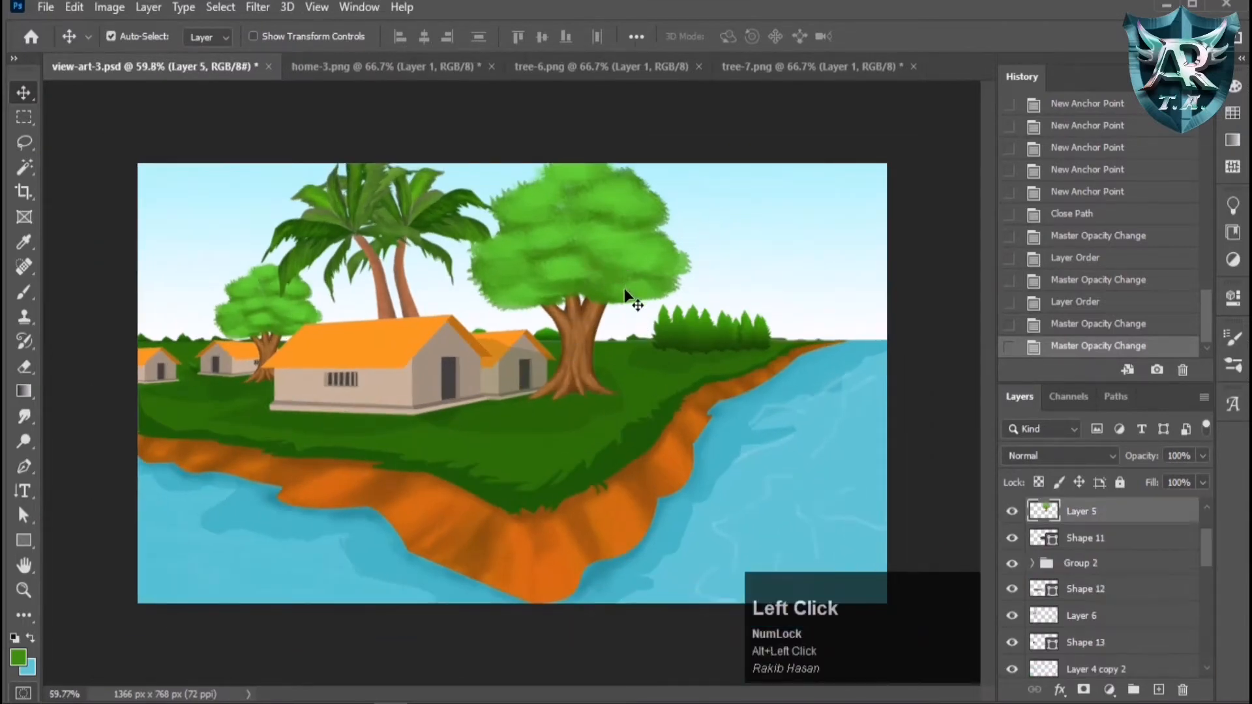
left_click(24, 467)
left_click(115, 221)
left_click_drag(150, 248, 166, 249)
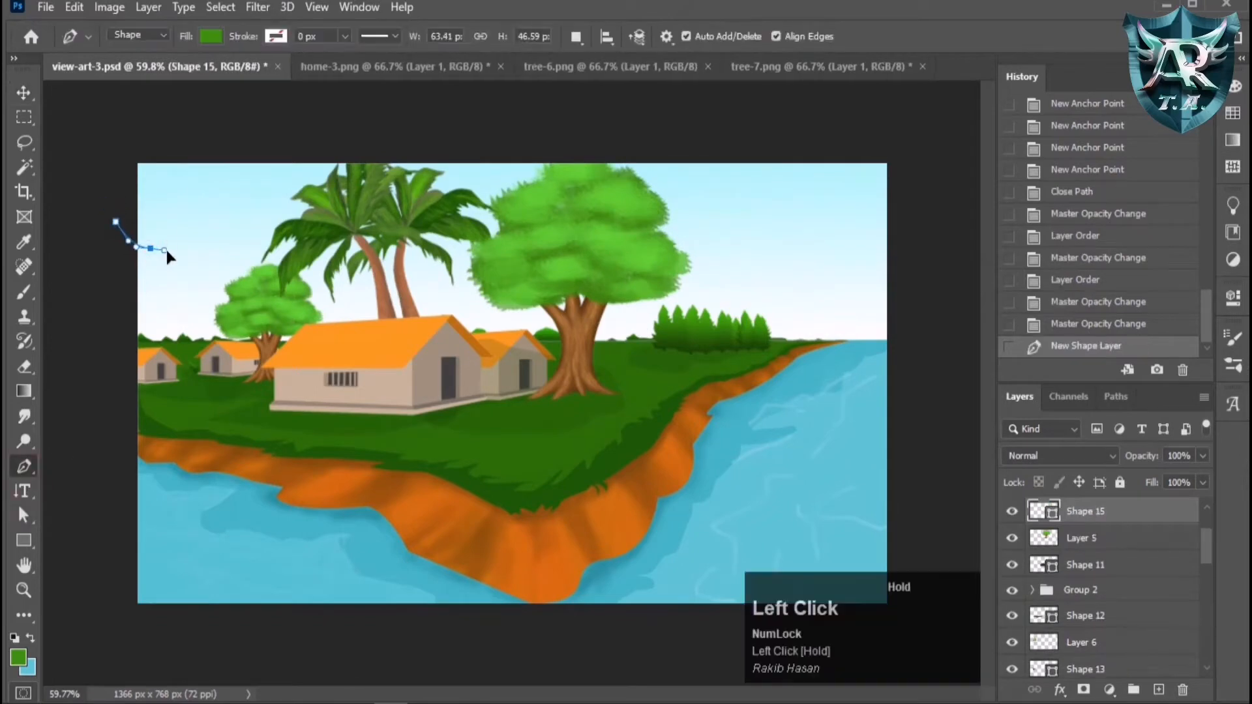
left_click_drag(258, 227, 229, 191)
left_click(258, 227, "alt")
left_click(264, 197, "alt")
left_click_drag(169, 233, 172, 221)
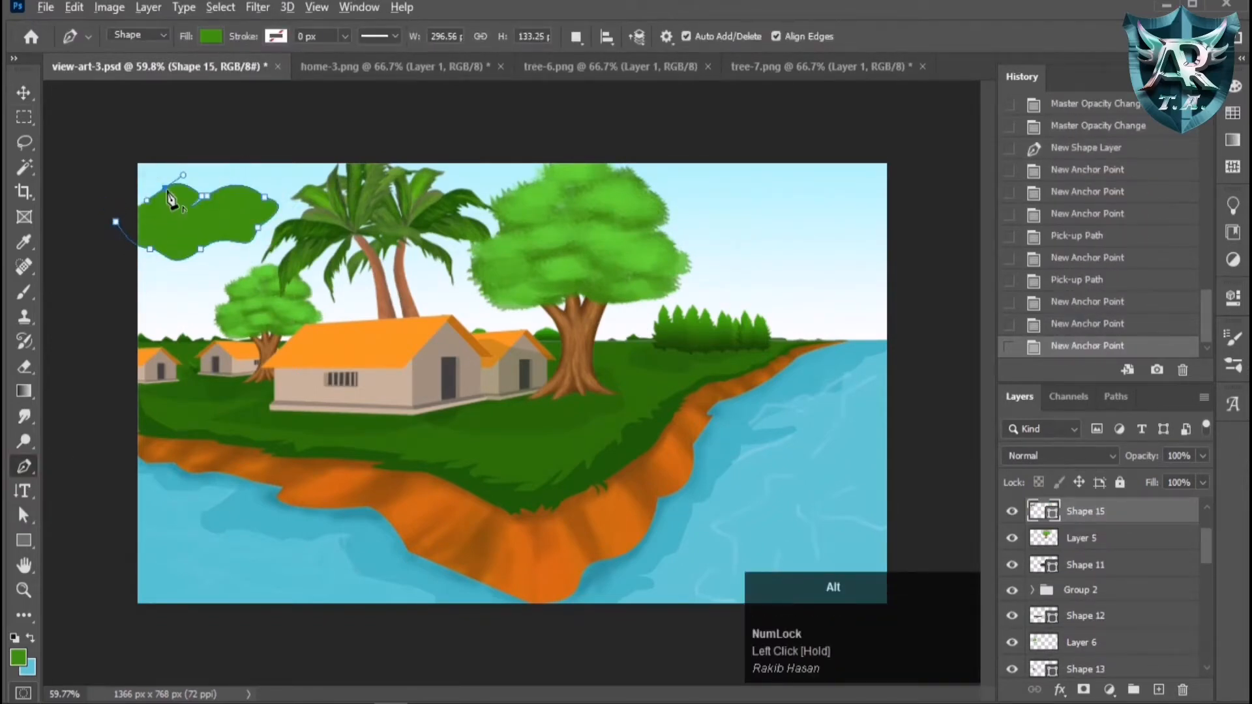
left_click(167, 190, "alt")
Fill the cloud shape with a linear 90° gradient between light sky blue and white, with white along the cloud's lower edge.
left_click(210, 34)
left_click(168, 72)
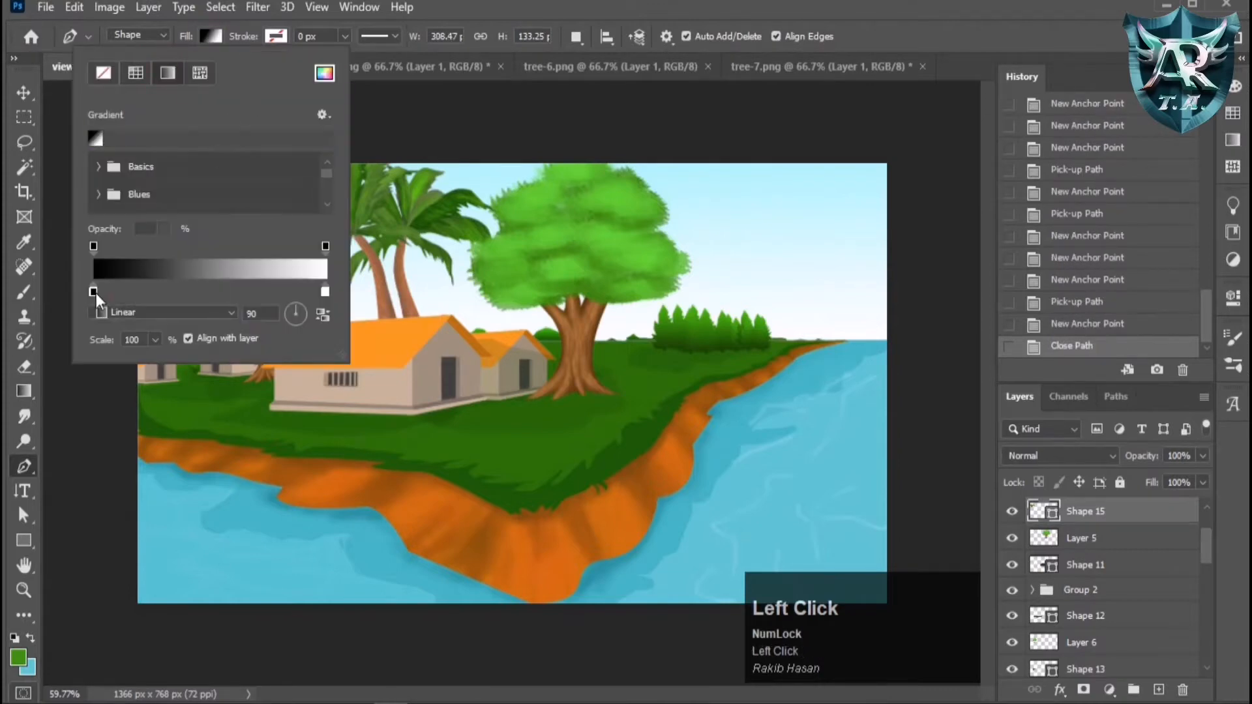
double_click(94, 291)
left_click(419, 269)
left_click(1013, 99)
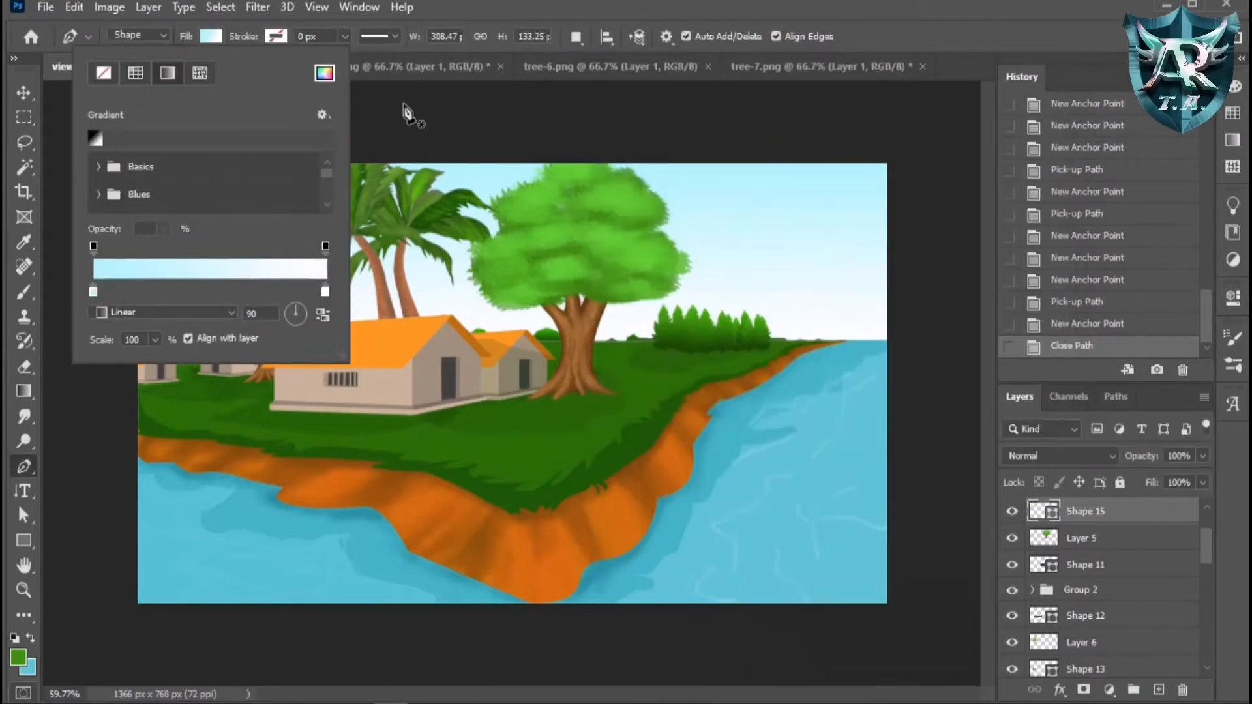
key("v")
key("a")
left_click(283, 36)
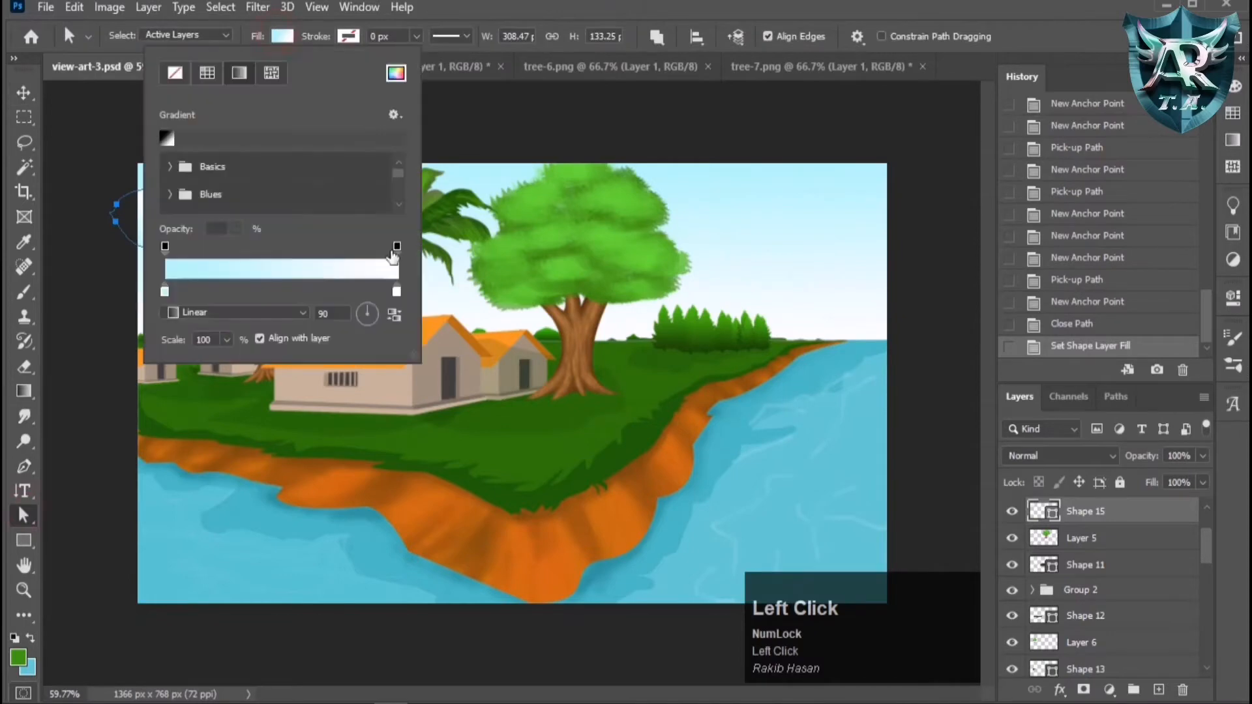
key("v")
left_click(224, 210)
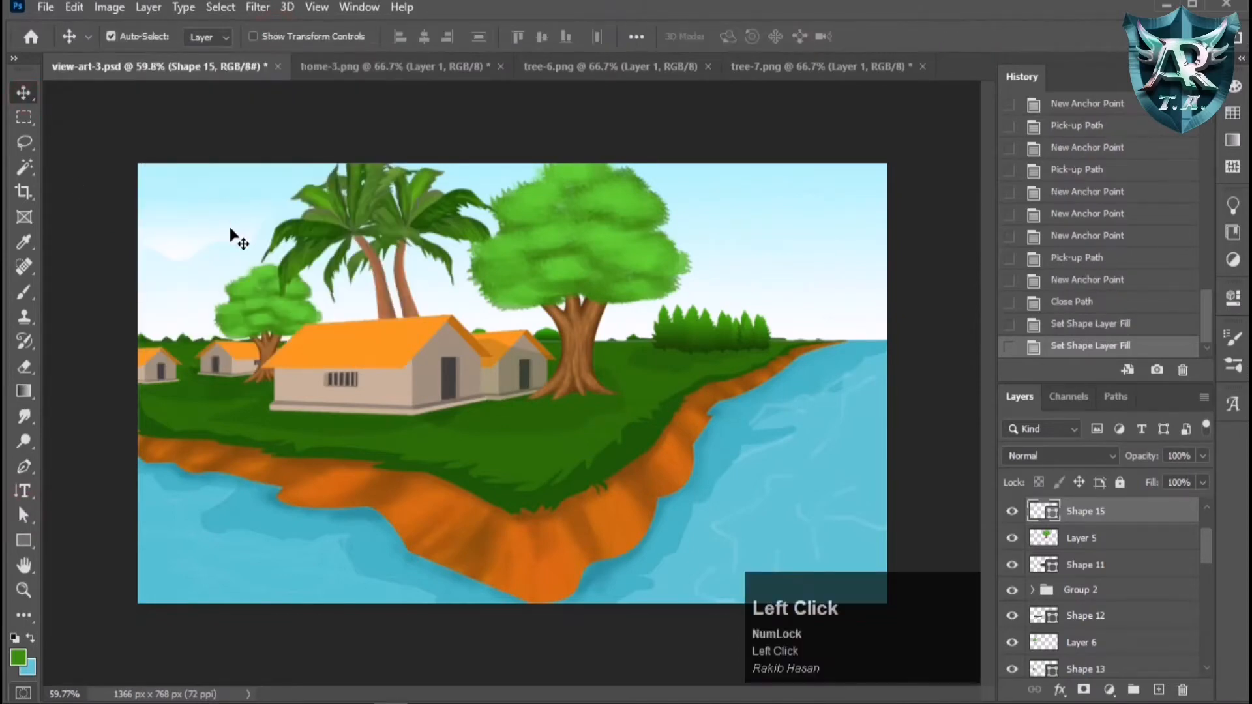
Duplicate the cloud, group it with its copy, and move the group between Shape 8 and Shape 9 in the layer order.
mouse_move(232, 232)
left_mouse_down()
mouse_move(280, 225)
mouse_move(233, 233)
left_mouse_up()
scroll(1134, 558, "up", 3)
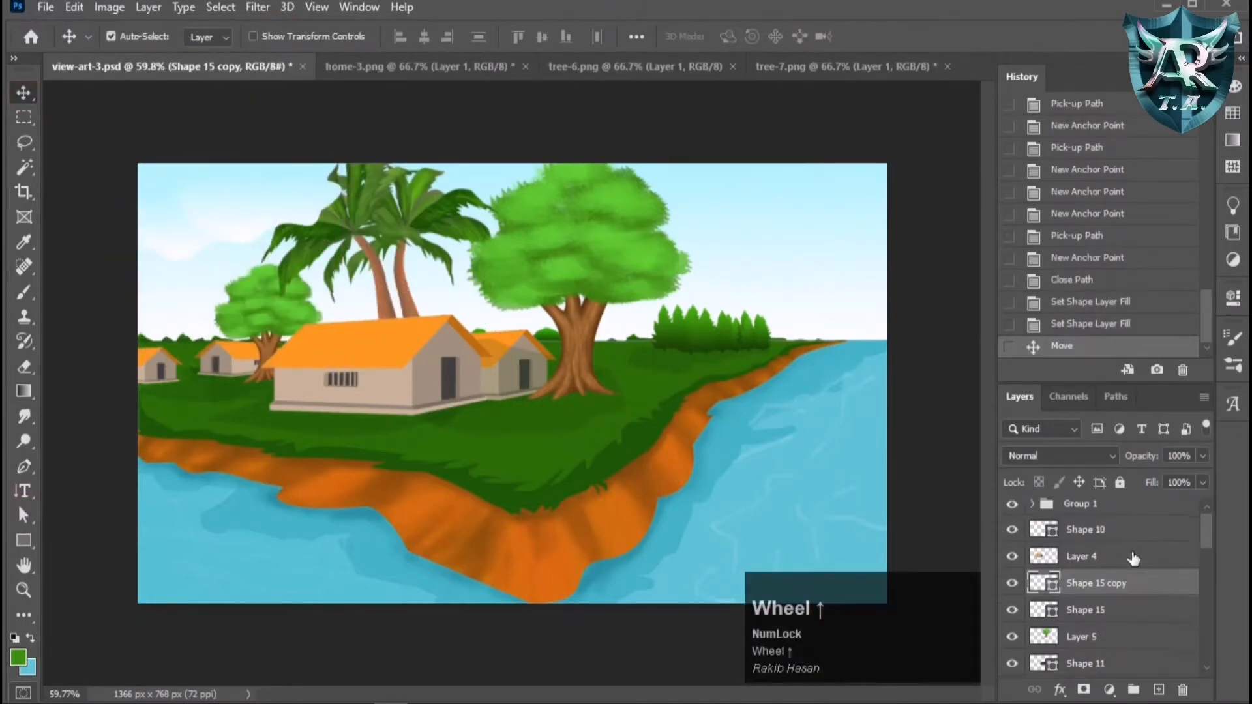
left_click(1133, 593, "ctrl")
key("ctrl+g")
left_click_drag(1130, 591, 1150, 502)
Add another cloud copy toward the palms and shift the original cloud, Shape 15, slightly down and to the right.
left_click_drag(229, 229, 293, 218)
left_click_drag(180, 242, 187, 254)
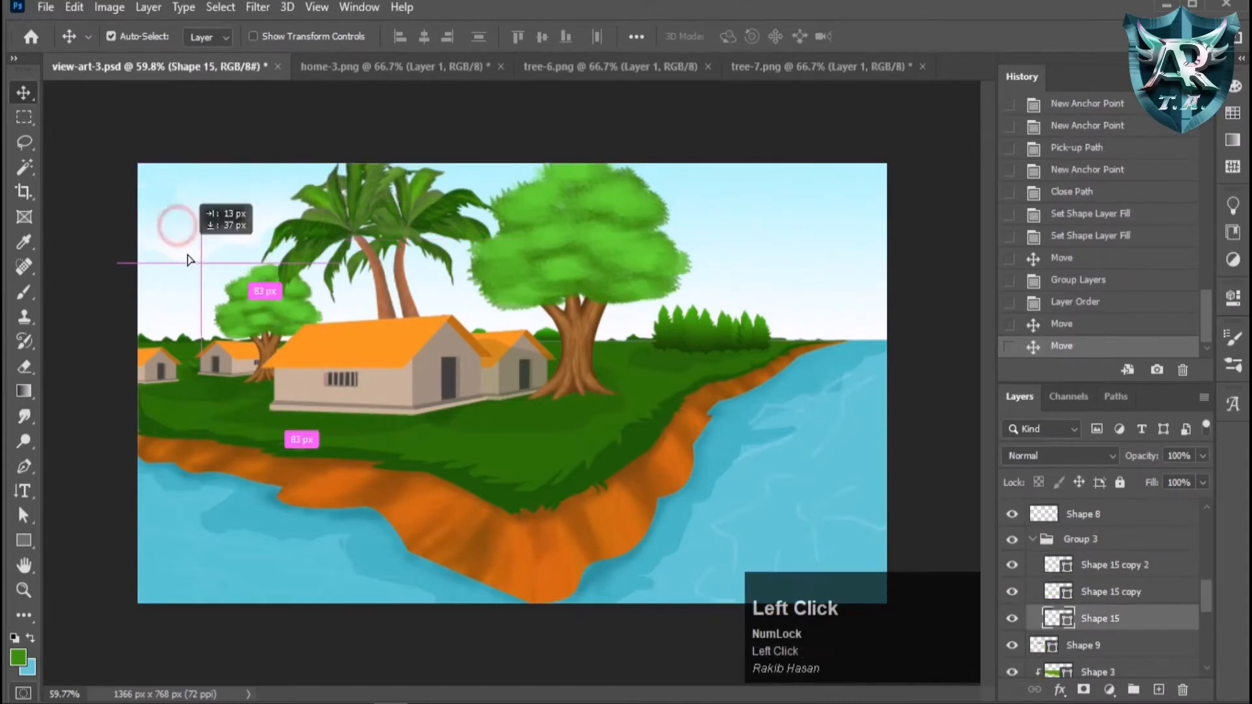
Place cloud copies in the open sky to the right of the large tree and adjust their form with Free Transform.
left_click_drag(229, 208, 811, 223)
key("ctrl+t")
key("Return")
key("ctrl+t")
key("Return")
Reposition the cloud Shape 15 copy 5 beside the large tree and duplicate it toward the canvas's right edge.
scroll(372, 392, "down", 2)
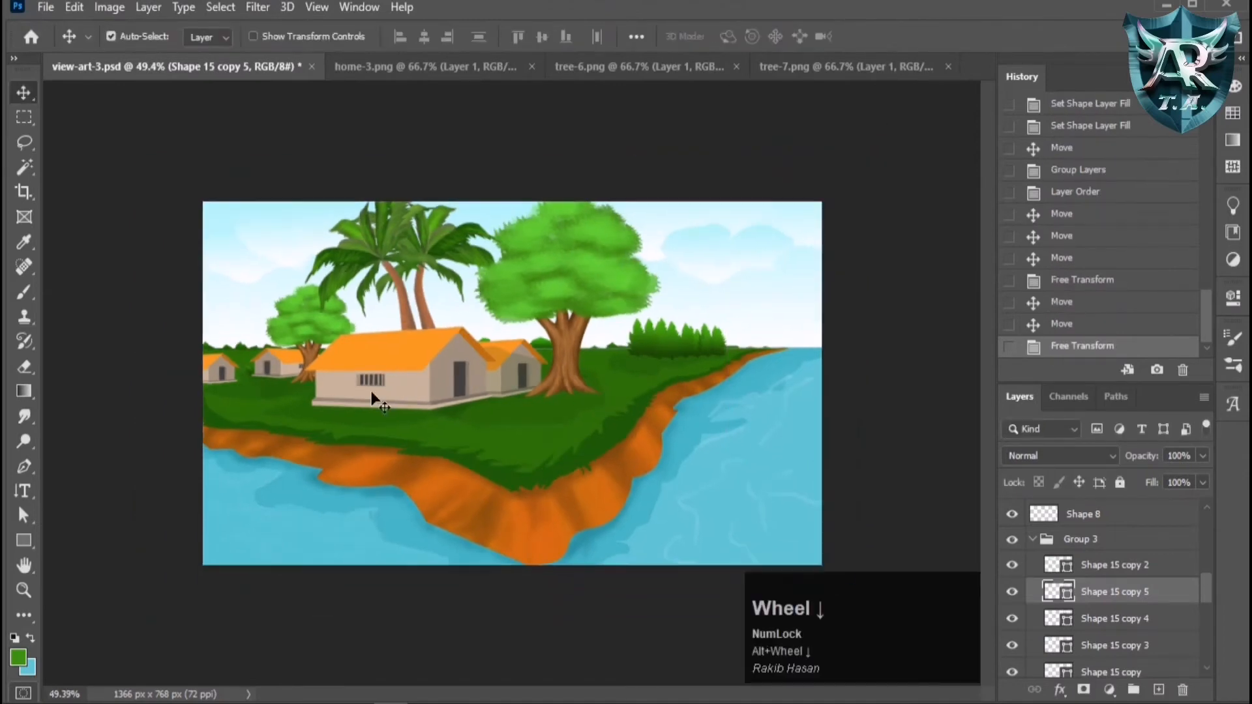
scroll(513, 391, "up", 1)
left_click(735, 248)
left_click_drag(735, 248, 750, 297)
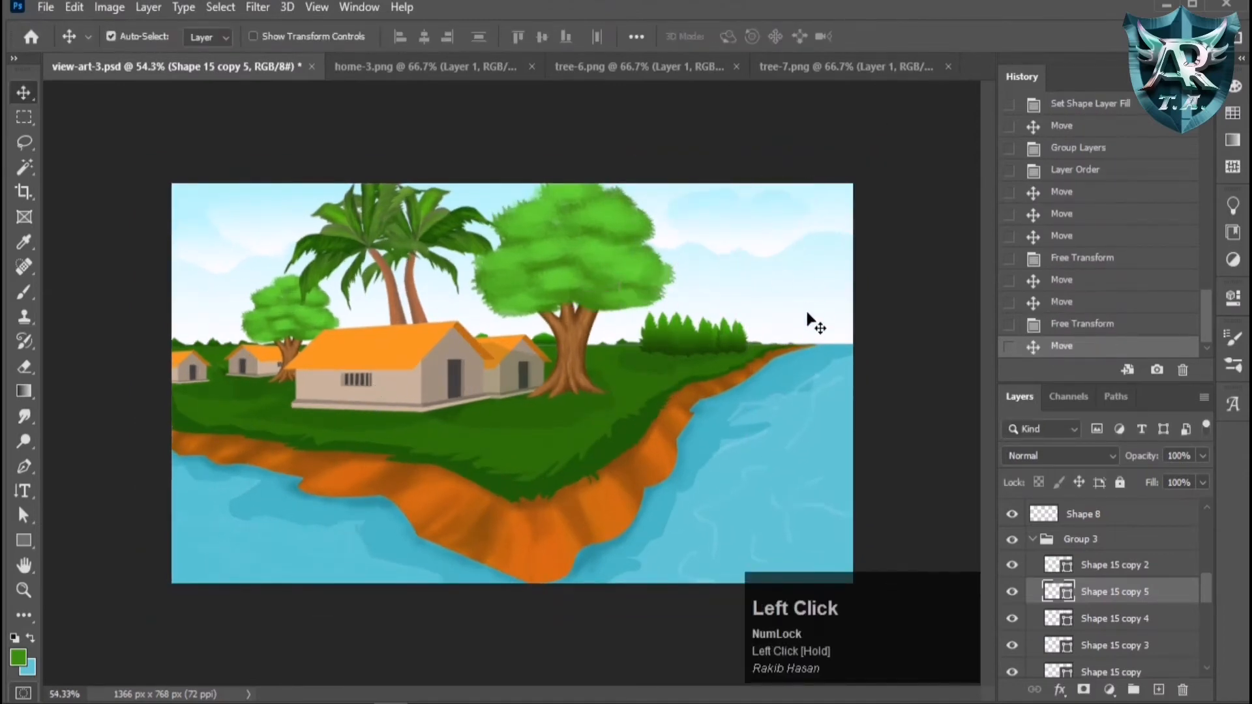
left_click_drag(746, 240, 835, 248)
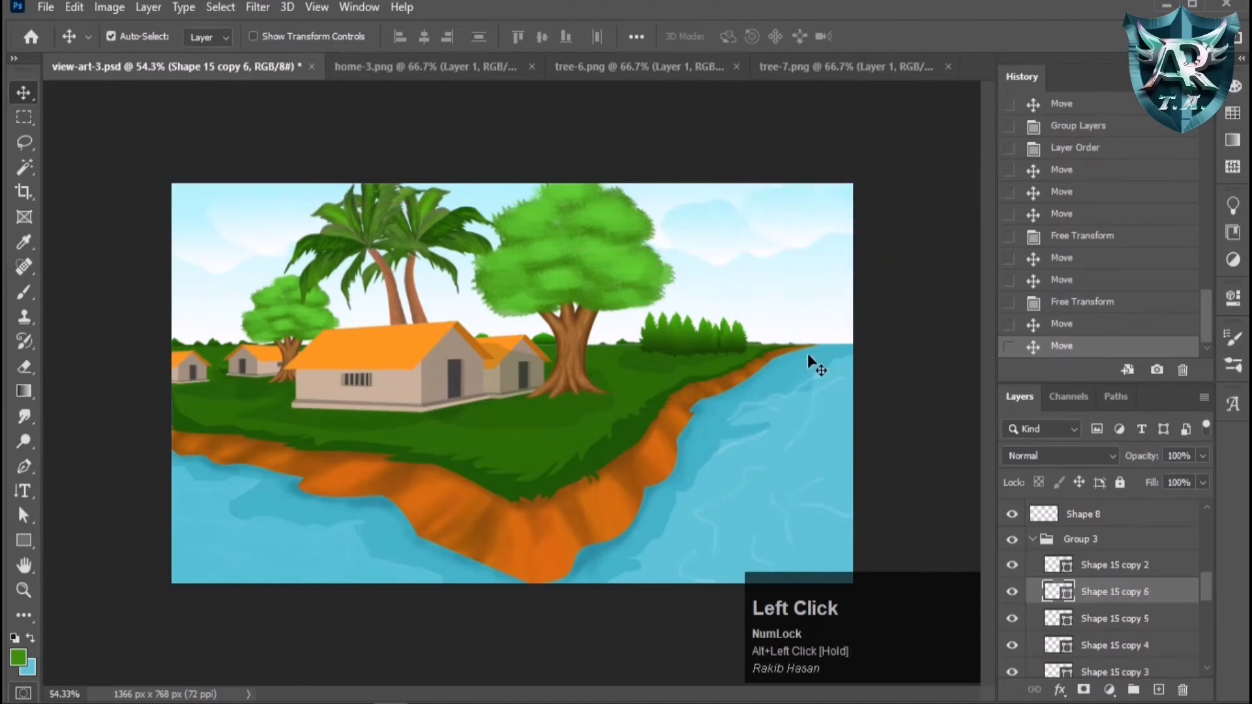
scroll(388, 377, "down", 1)
scroll(392, 384, "up", 1)
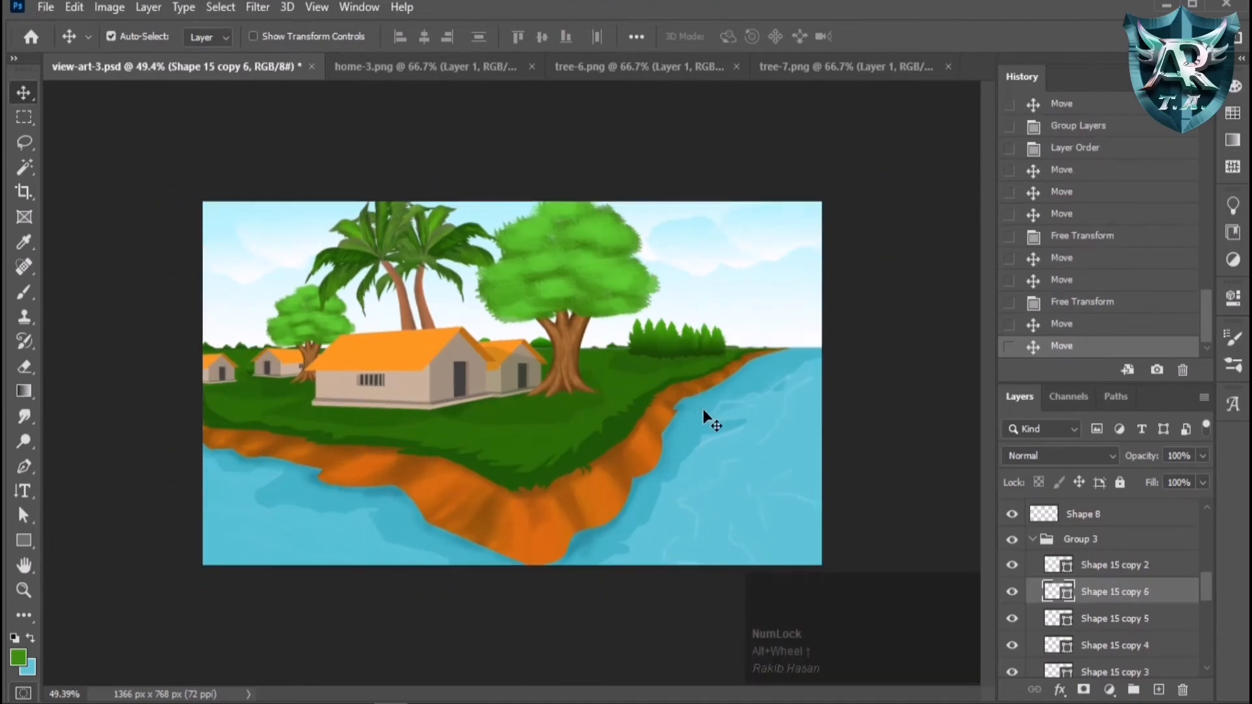